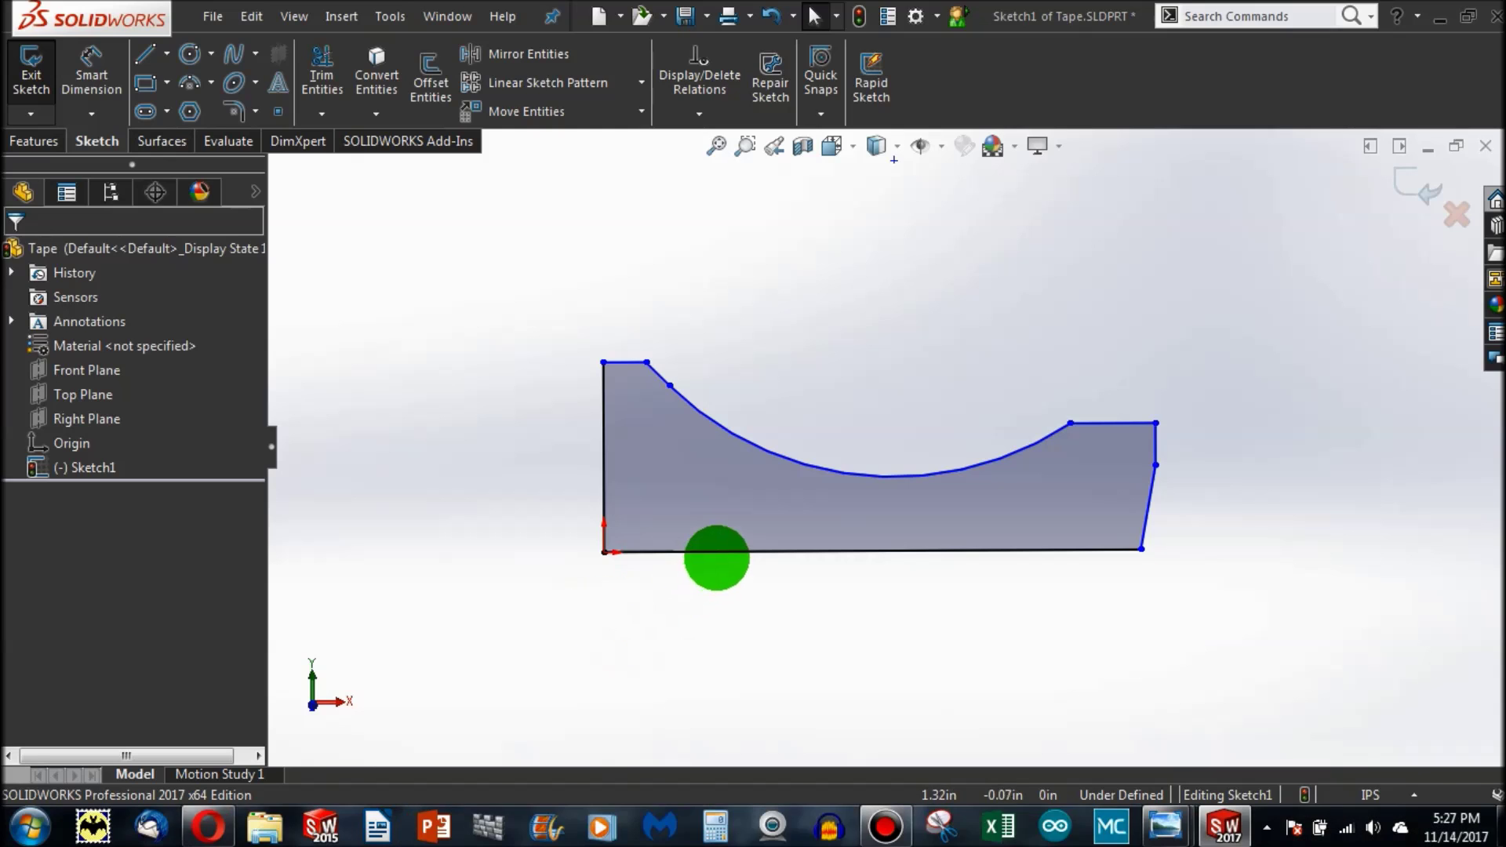
Step: Inspect the bottom edge's relation and length in its Line Properties
click(713, 550)
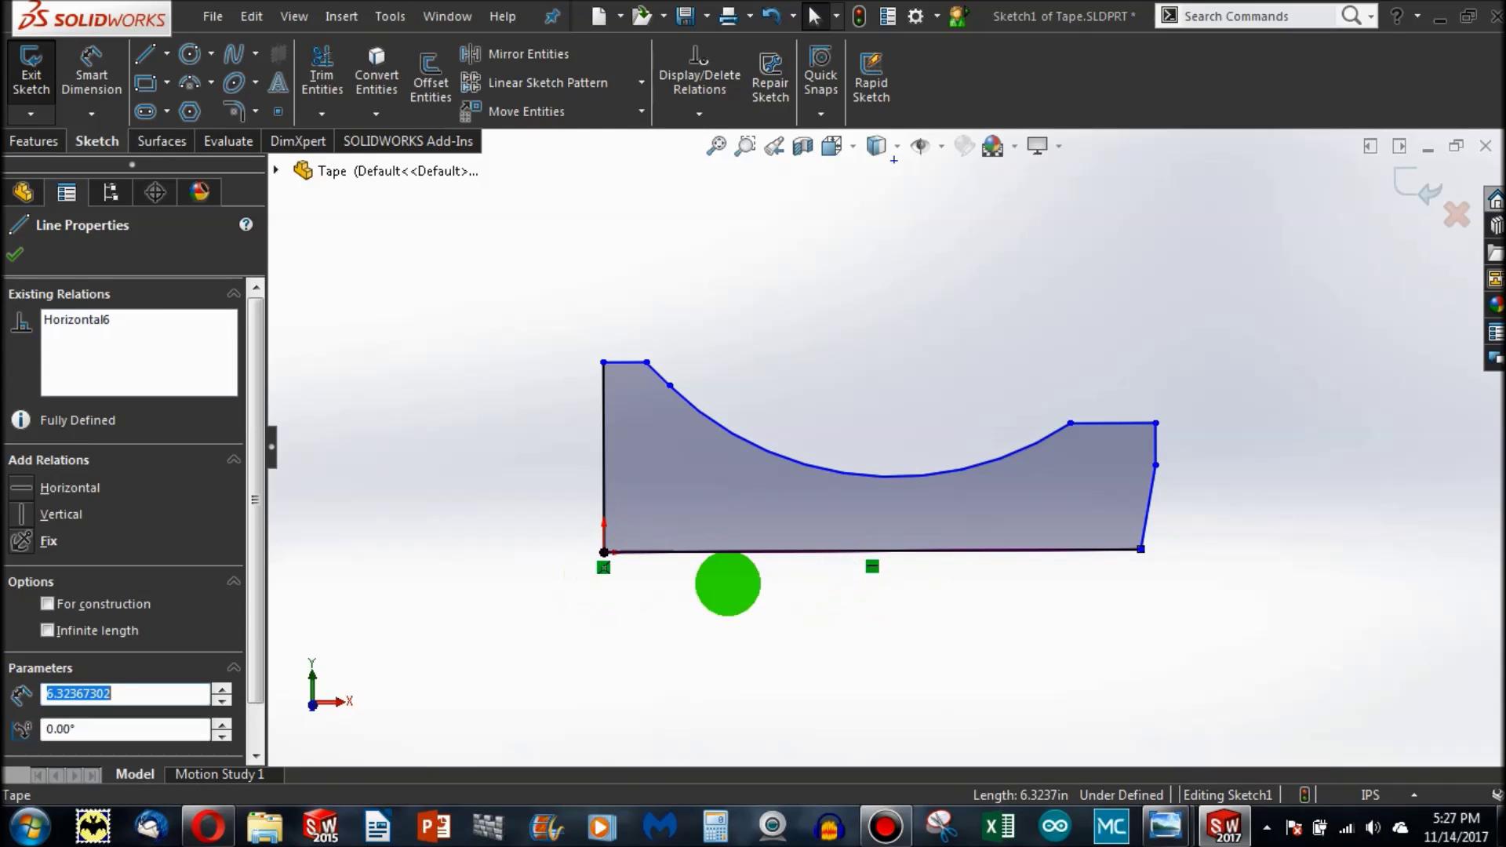
click(530, 603)
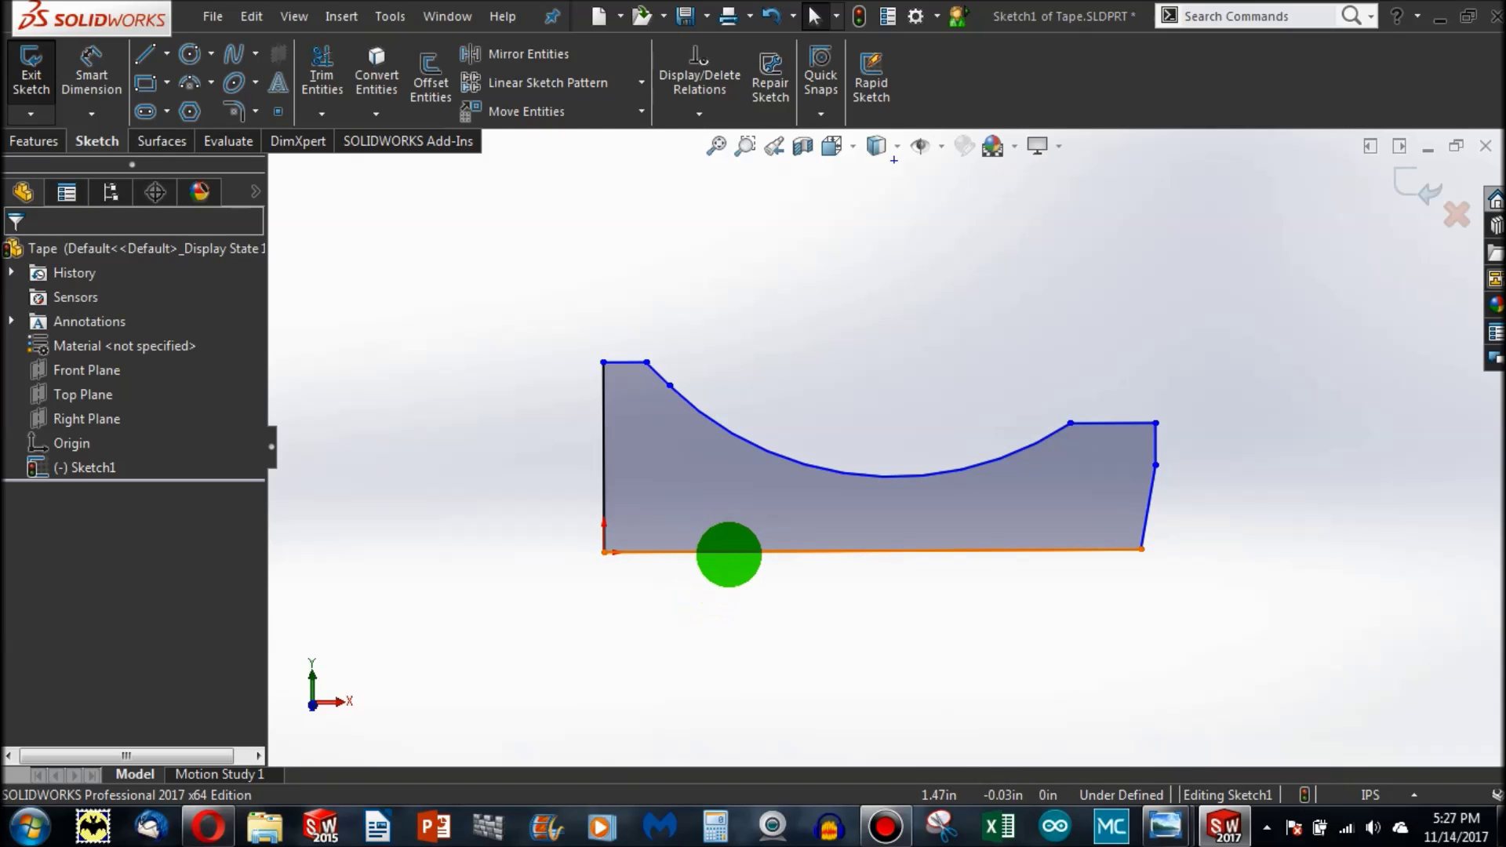
click(727, 549)
click(834, 600)
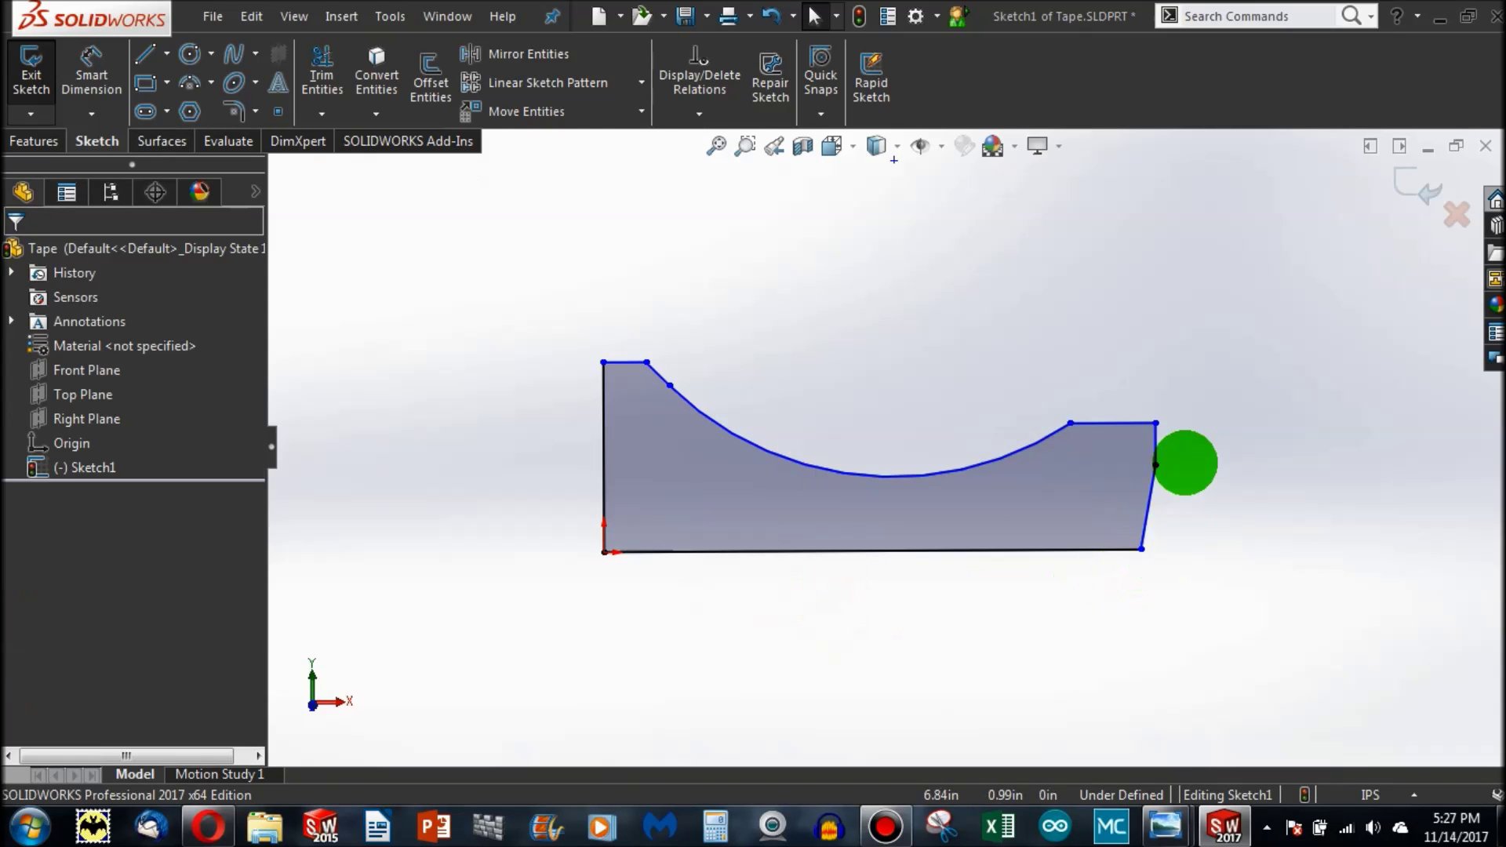
Step: Drag the right side and bottom-right corner point outward along the bottom edge
mouse_move(1154, 463)
mouse_down()
mouse_move(1203, 480)
mouse_move(1123, 457)
mouse_move(1204, 474)
mouse_move(1134, 537)
mouse_move(1119, 453)
mouse_move(1184, 492)
mouse_up()
click(1142, 550)
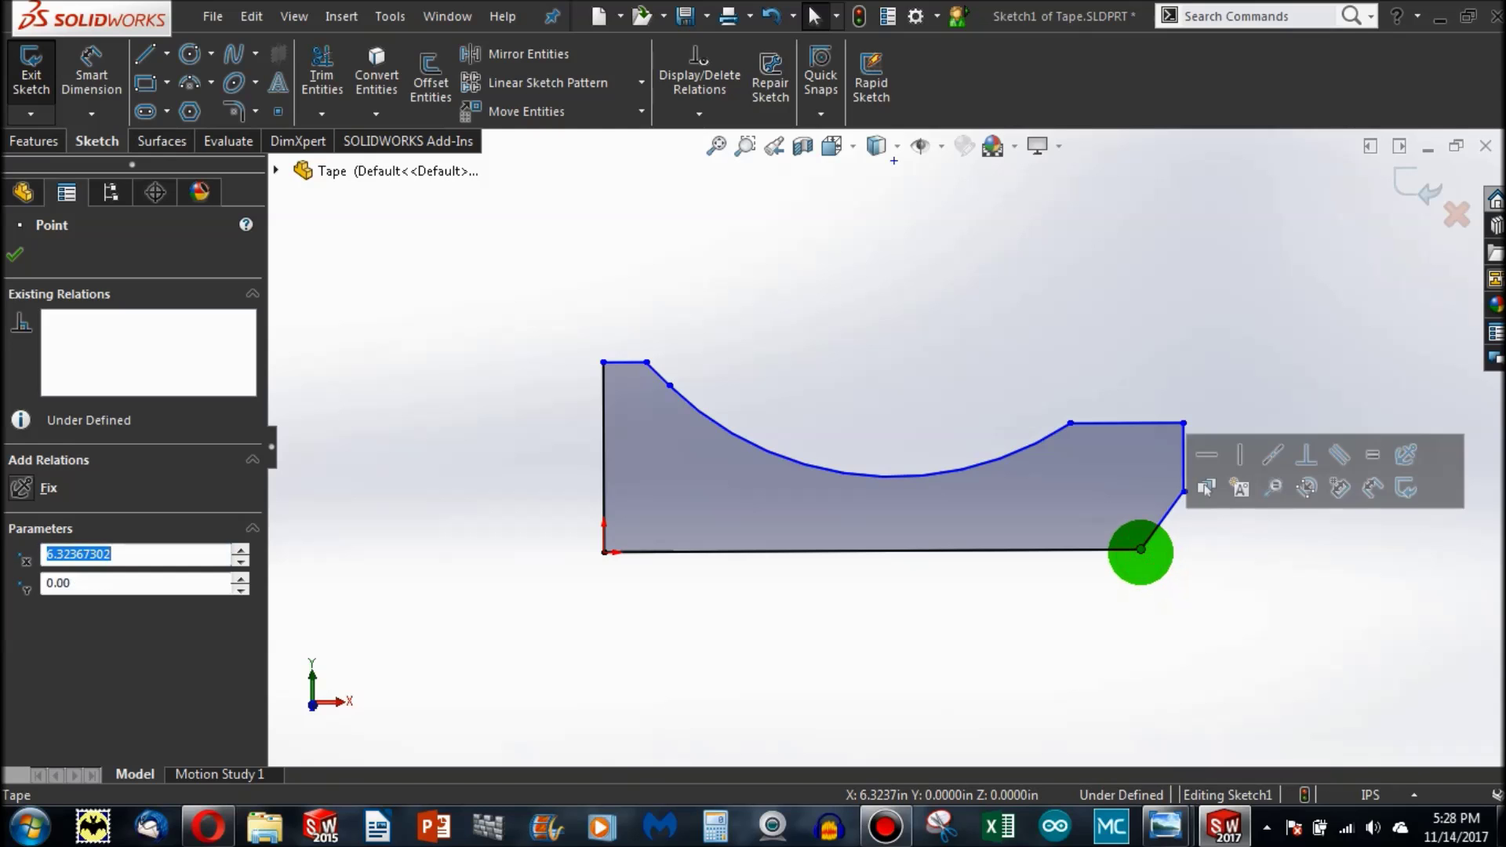
drag(1142, 551, 1172, 553)
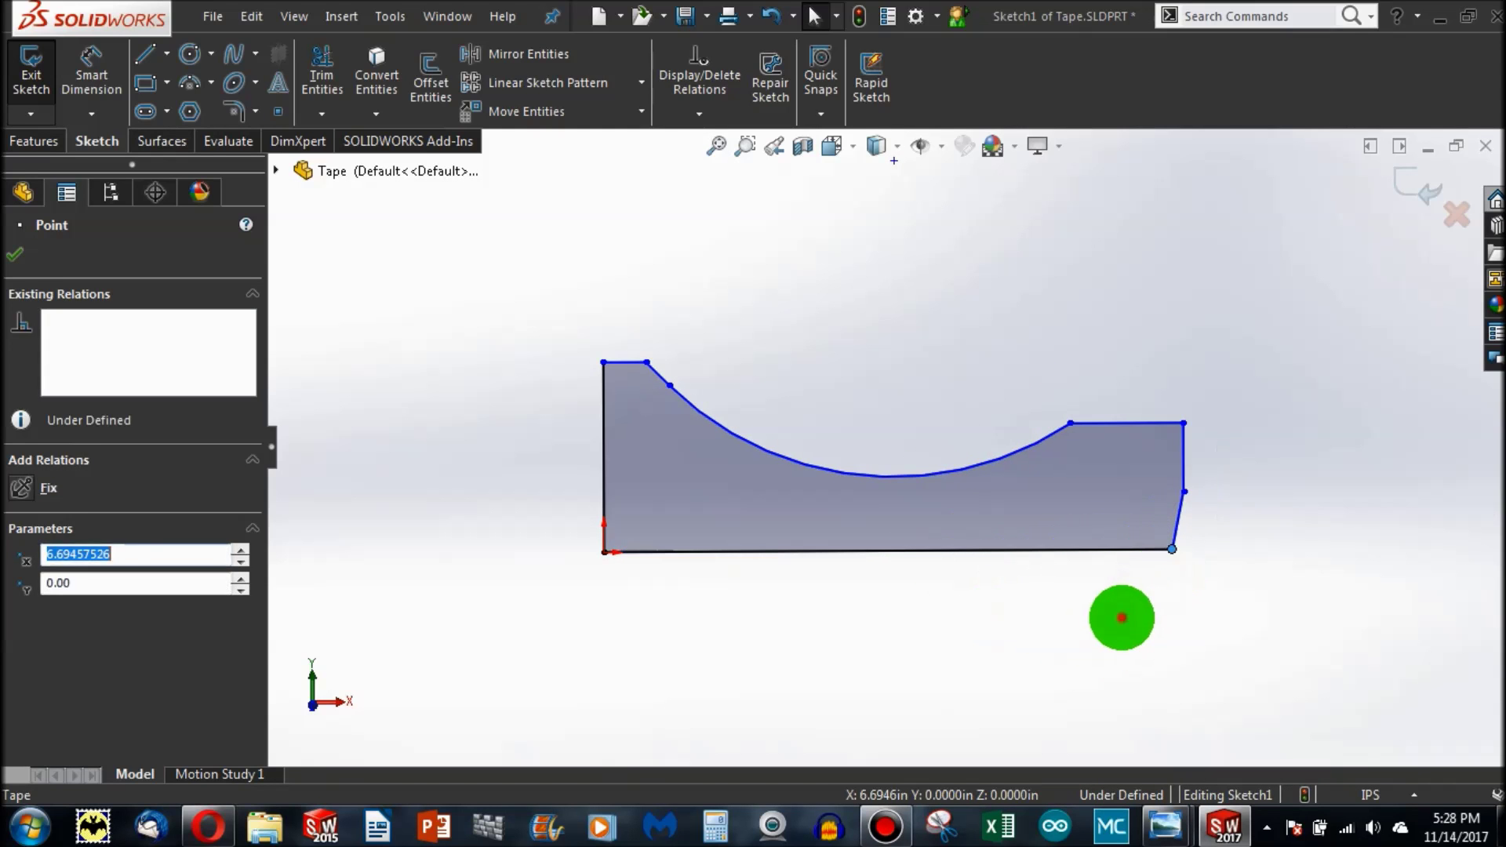
click(1122, 617)
click(1049, 550)
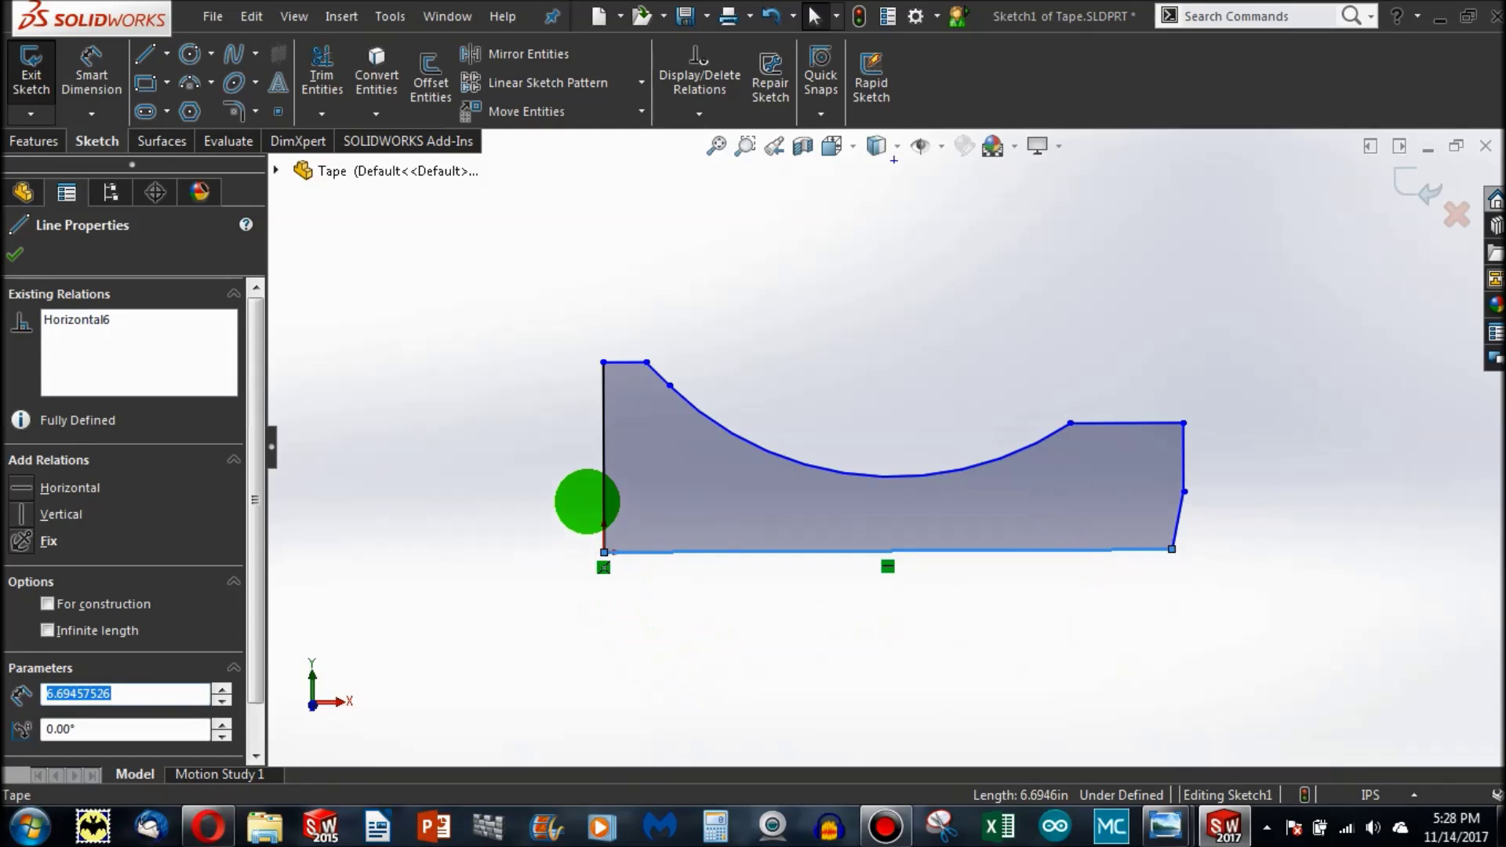
Step: Review the left edge's vertical relation and length, then the bottom edge's length
click(604, 450)
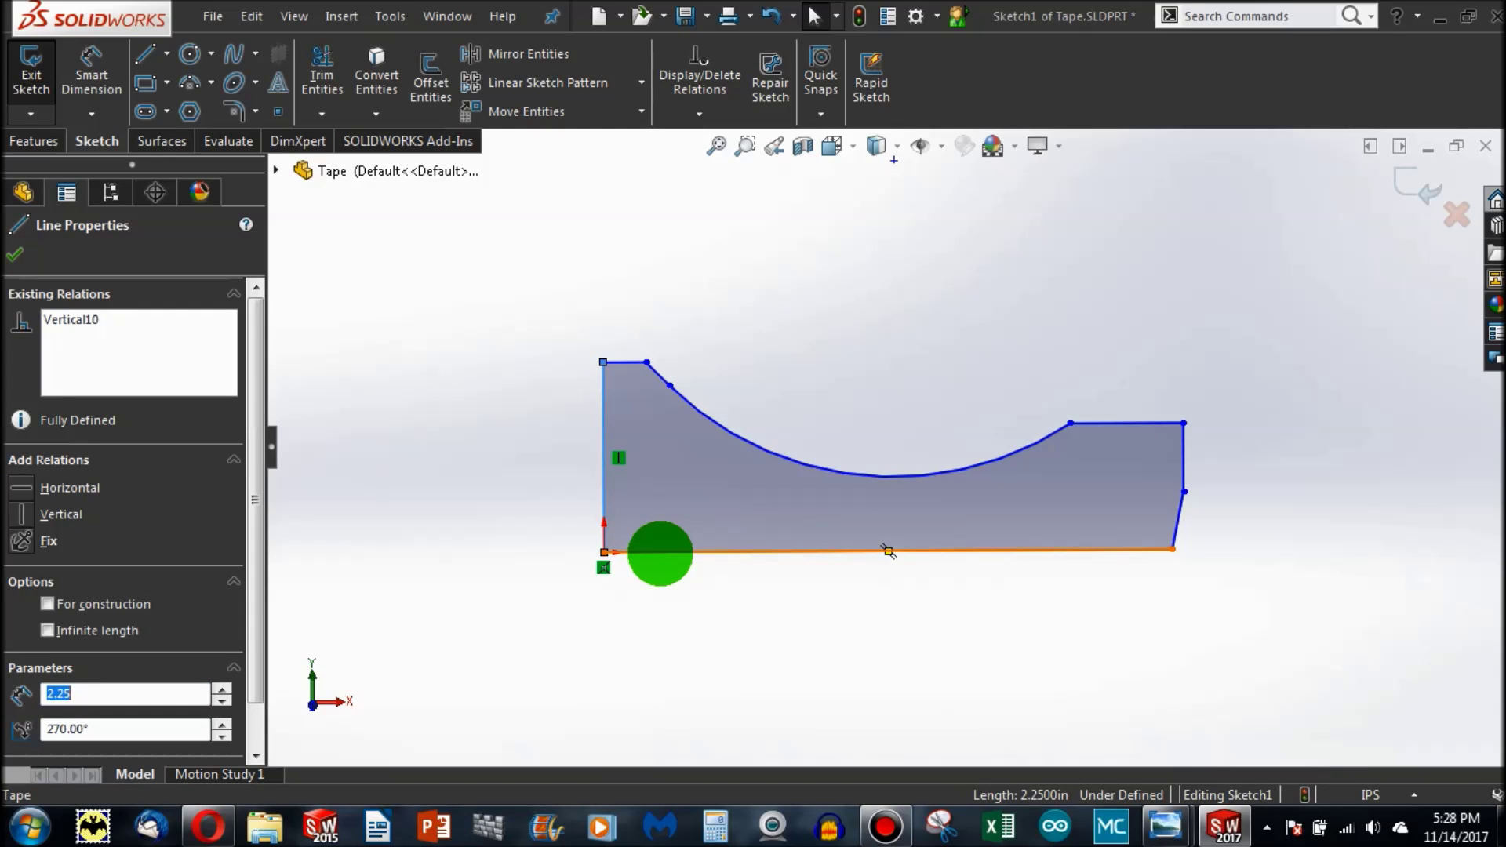
click(901, 623)
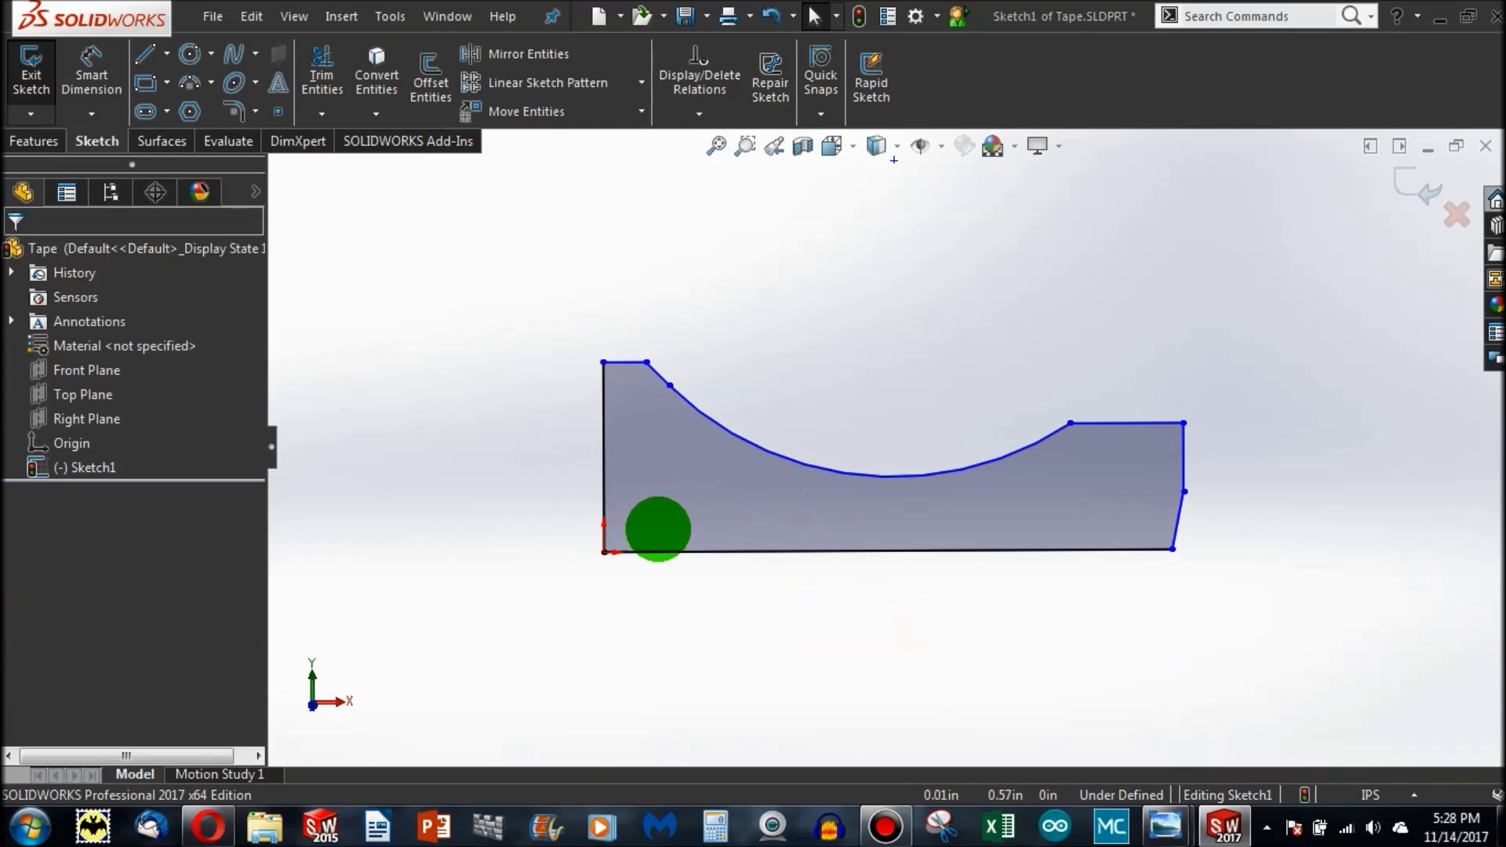
click(756, 551)
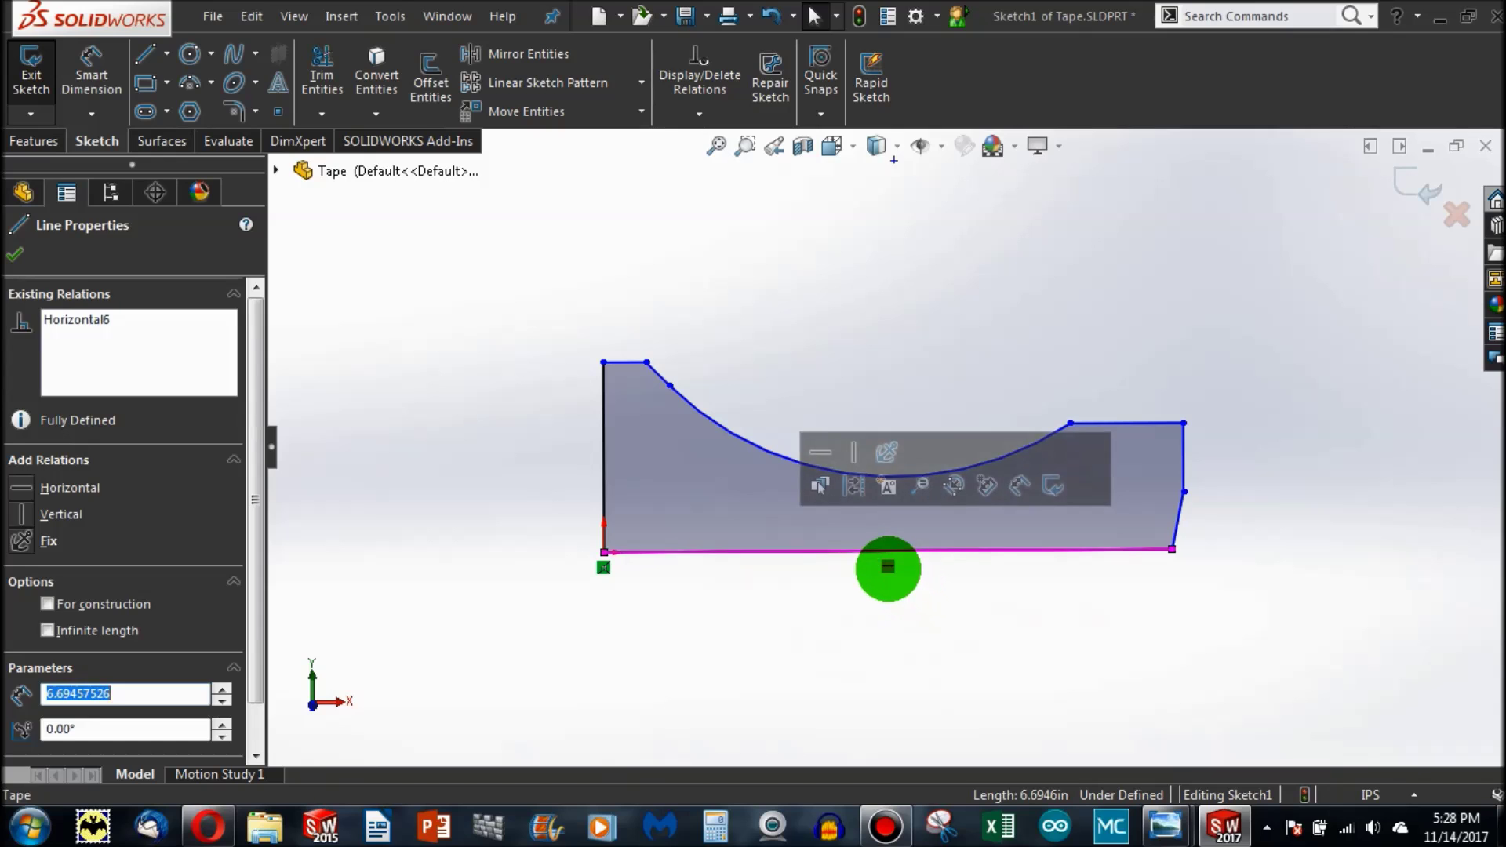
key(Escape)
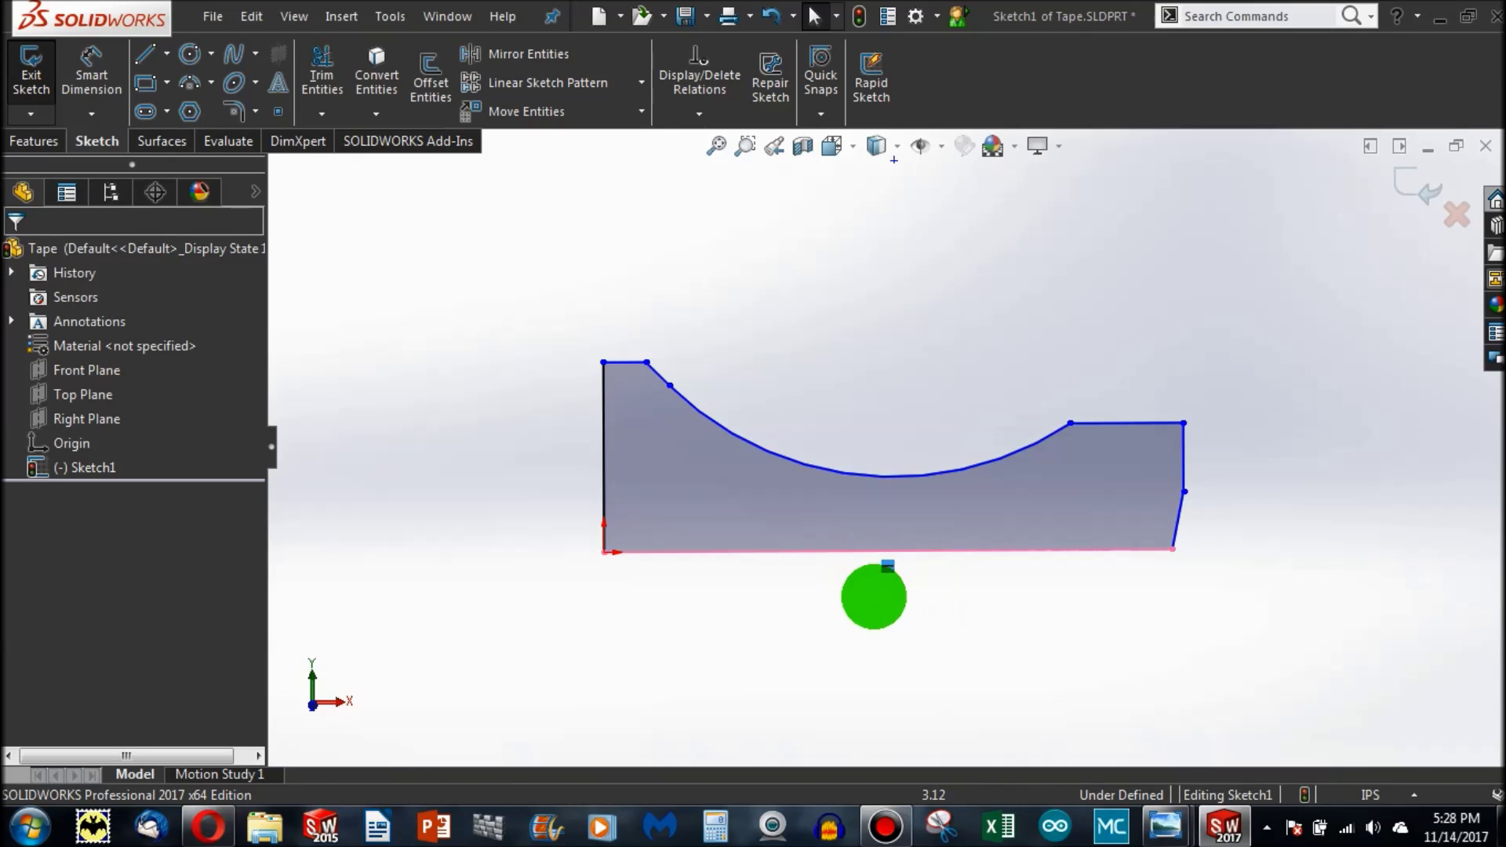
click(837, 615)
Step: Move the bottom-right corner so the base reaches about x = 6.608 in, then recheck its length
mouse_move(1172, 550)
mouse_down()
mouse_move(908, 570)
mouse_move(1230, 568)
mouse_move(1099, 568)
mouse_move(1116, 567)
mouse_move(1116, 504)
mouse_move(1166, 458)
mouse_up()
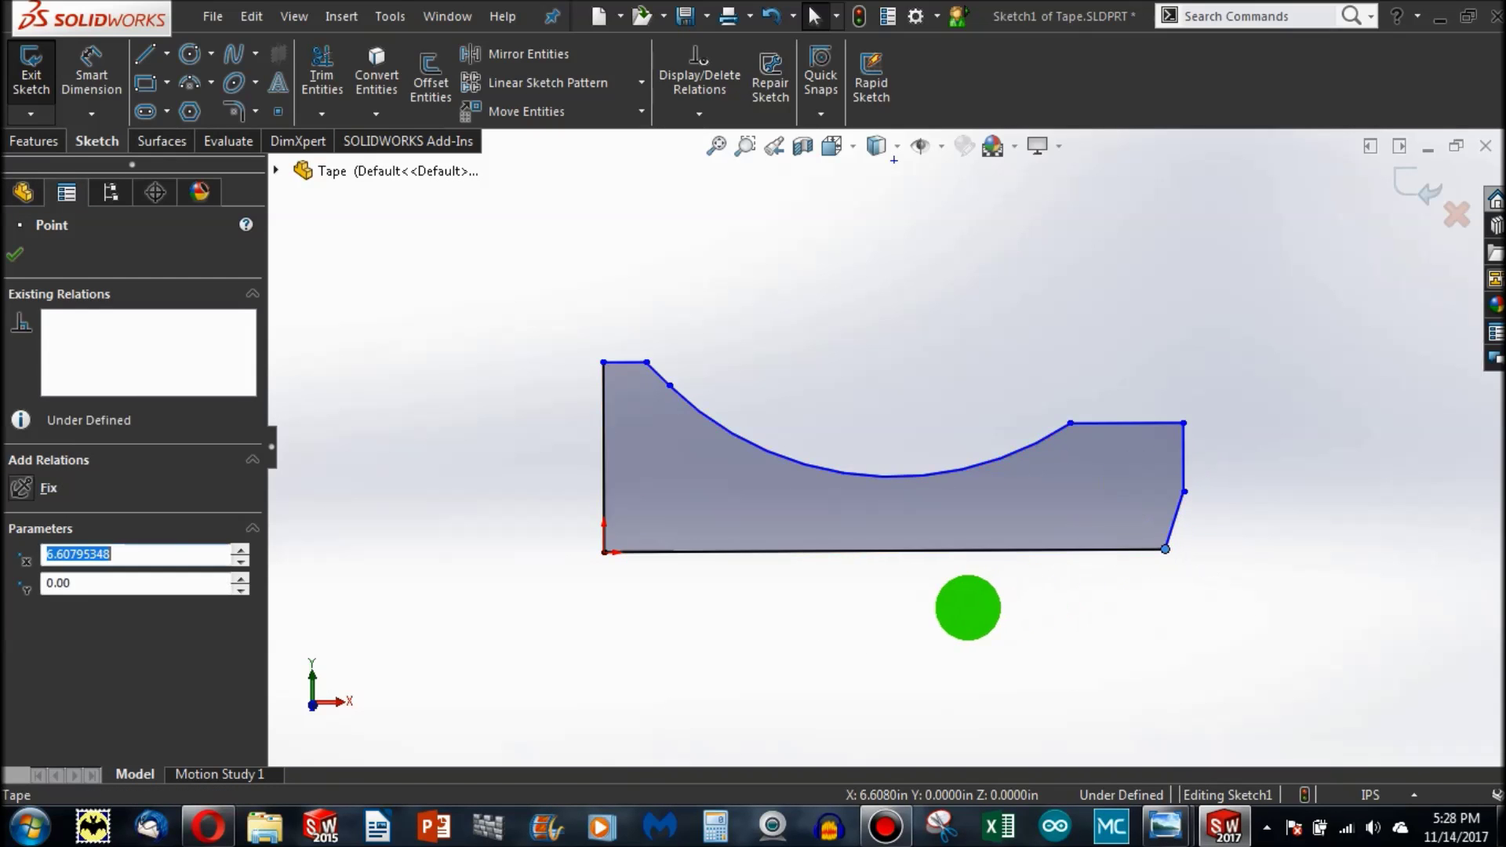
click(968, 604)
click(969, 549)
click(848, 626)
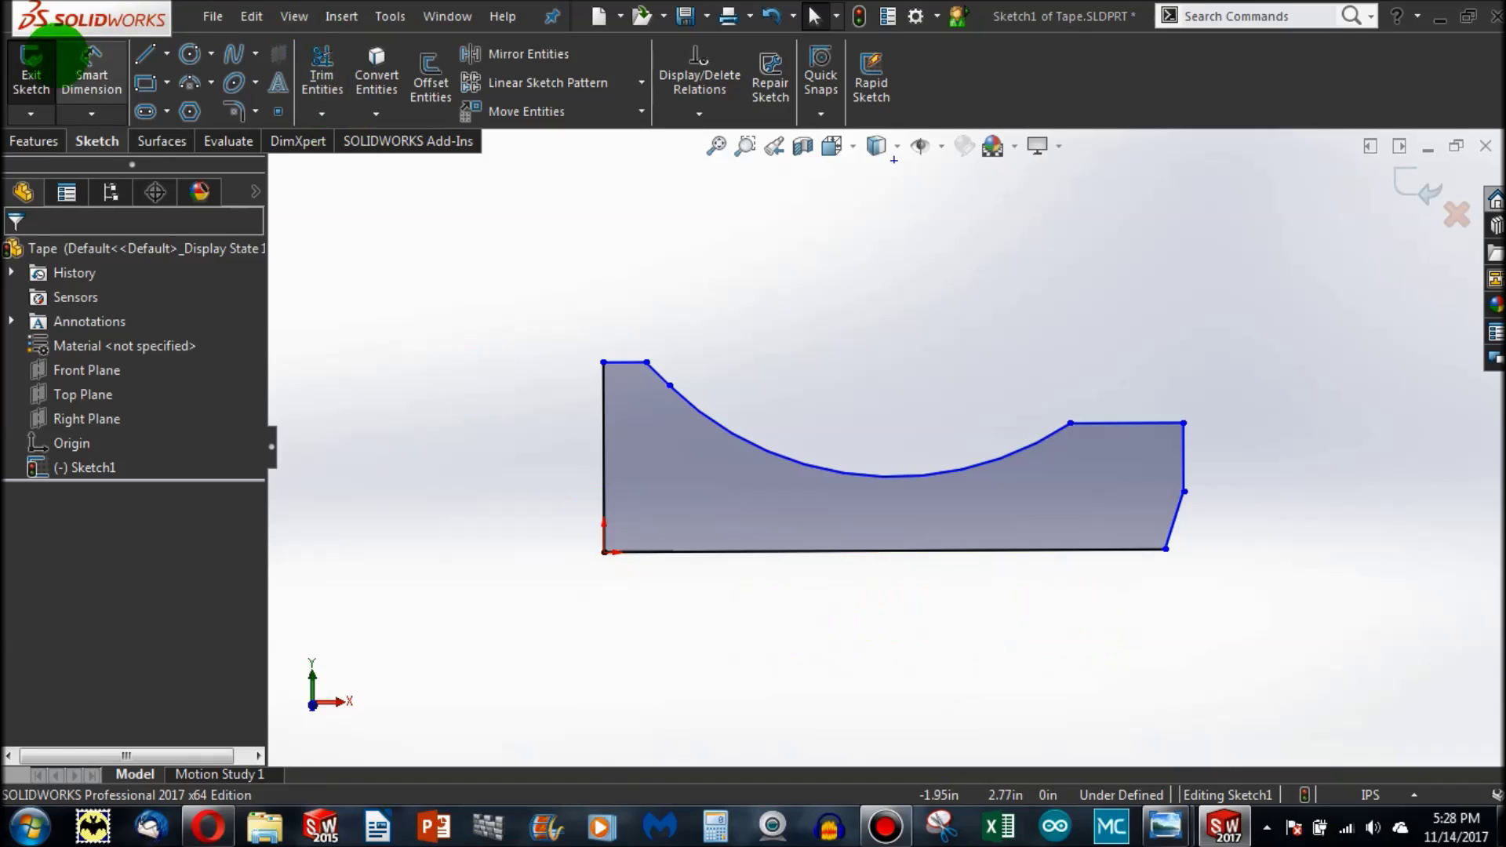
click(146, 54)
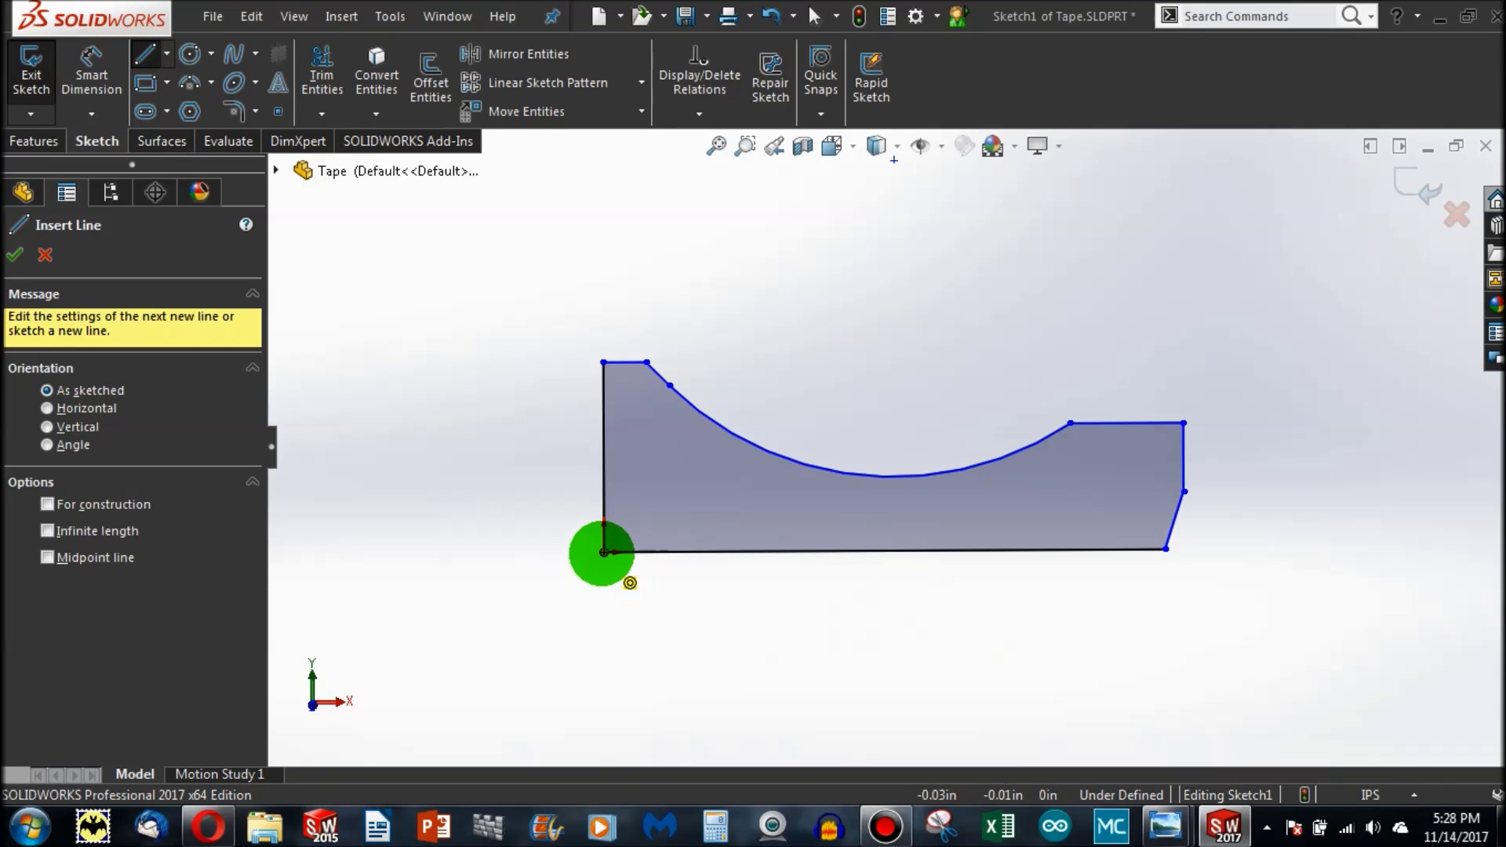
click(603, 553)
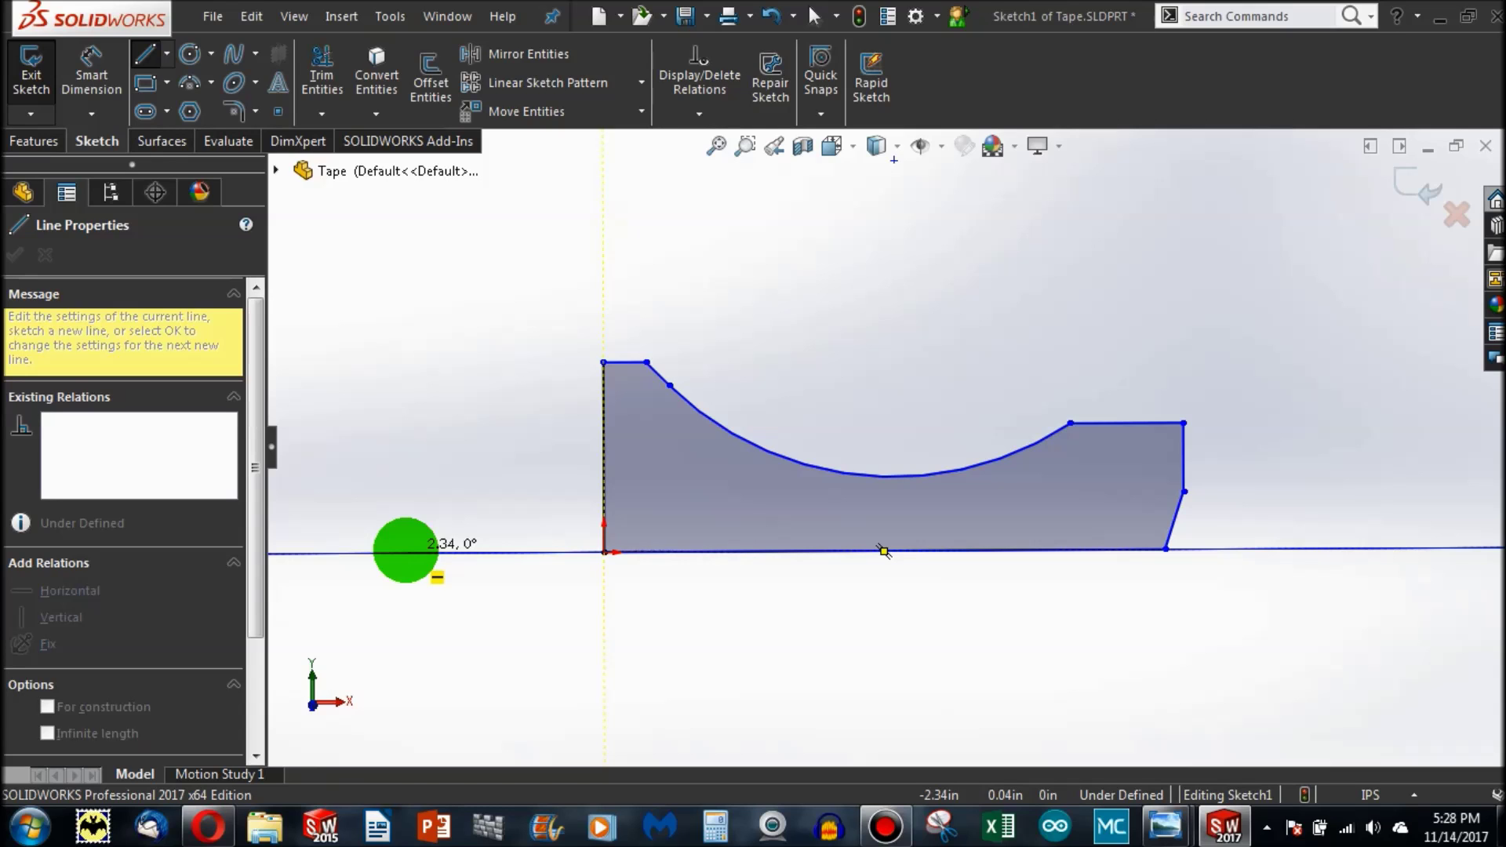
click(406, 552)
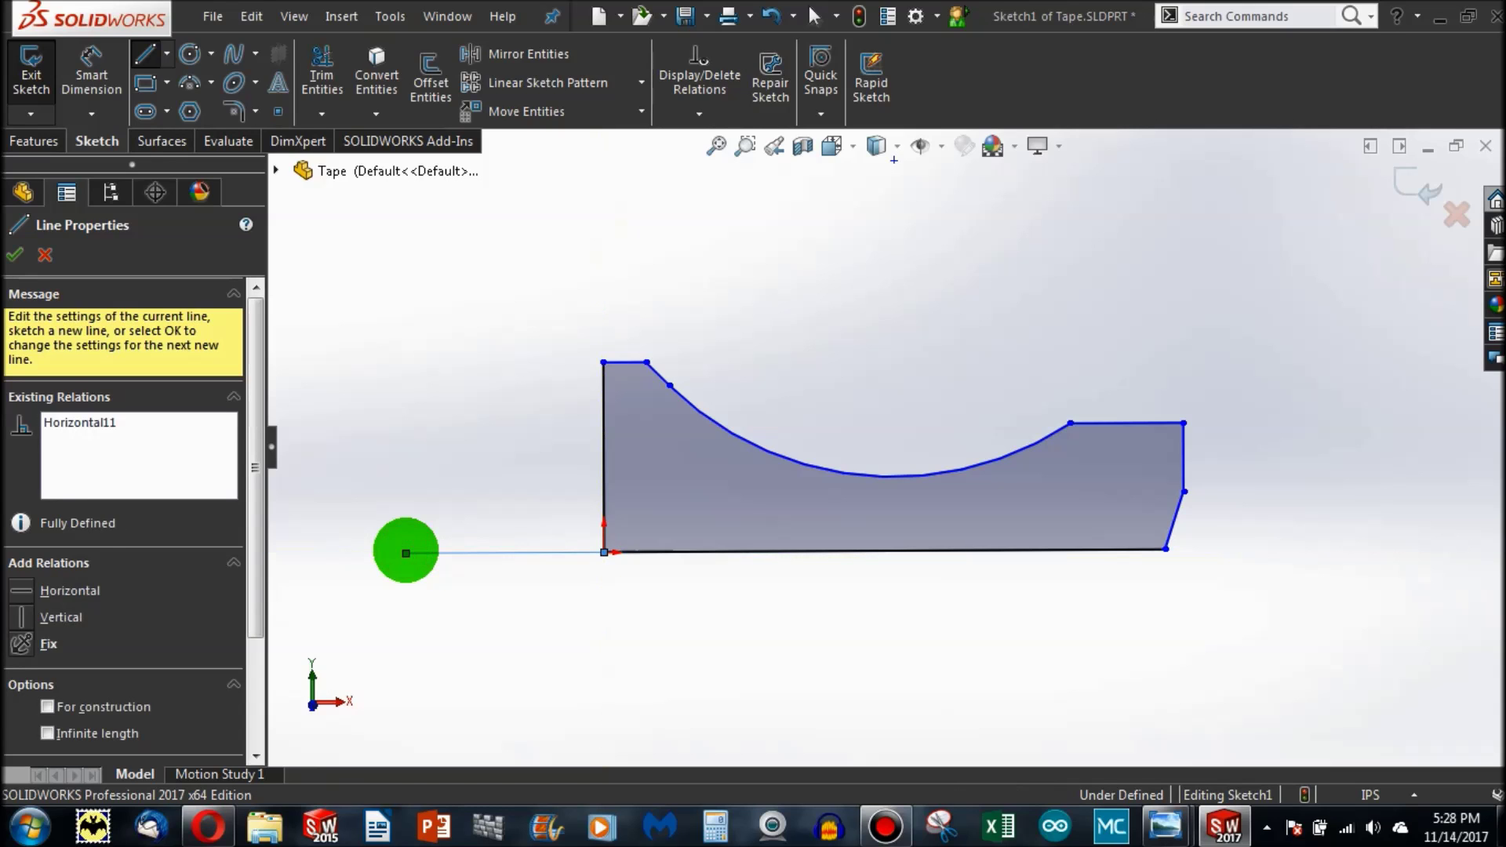
key(Escape)
click(454, 552)
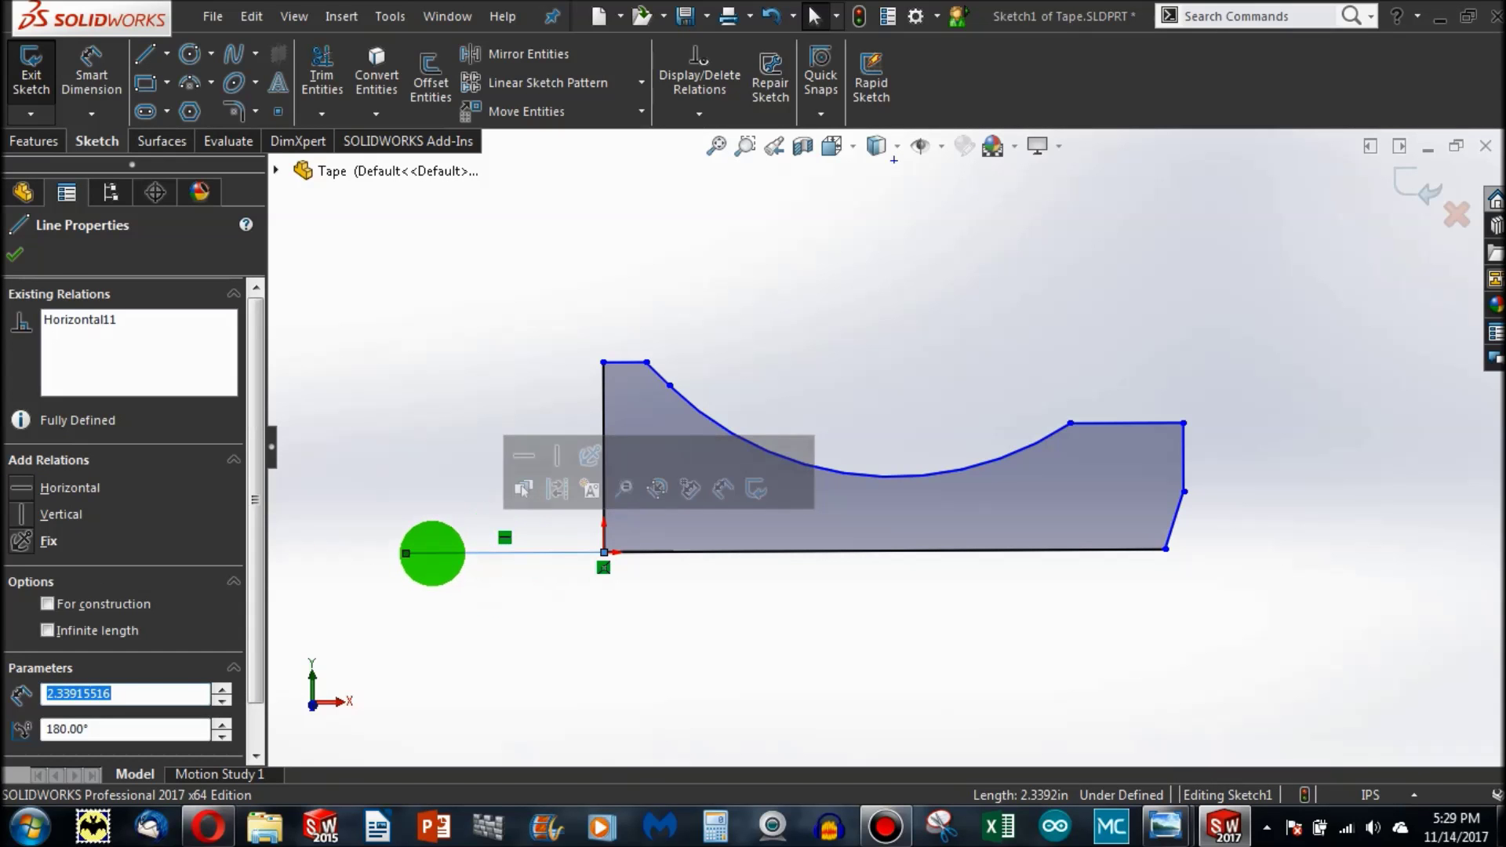
click(428, 552)
key(Delete)
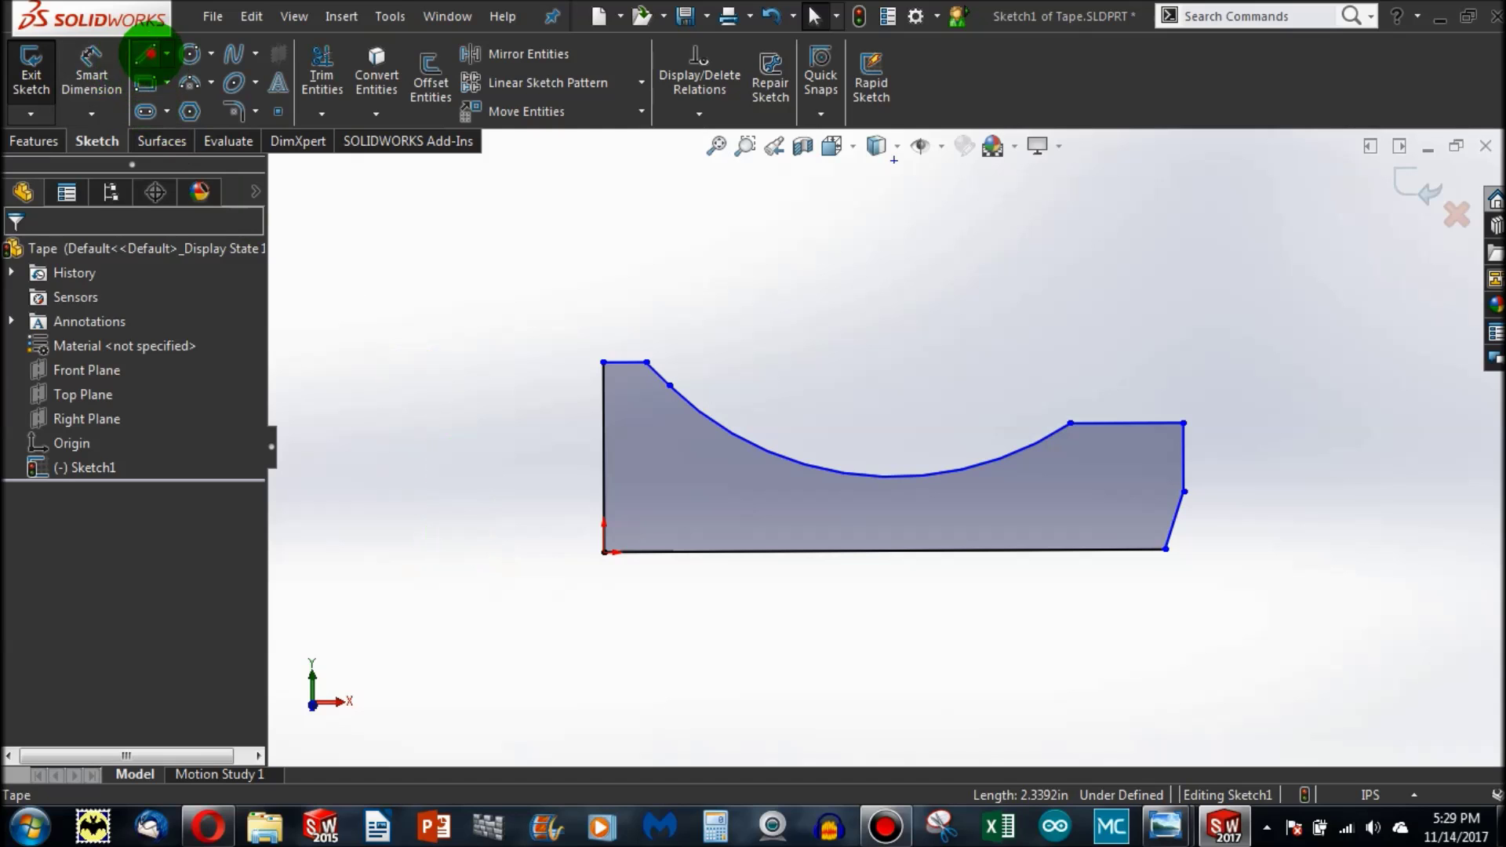
click(145, 53)
click(604, 553)
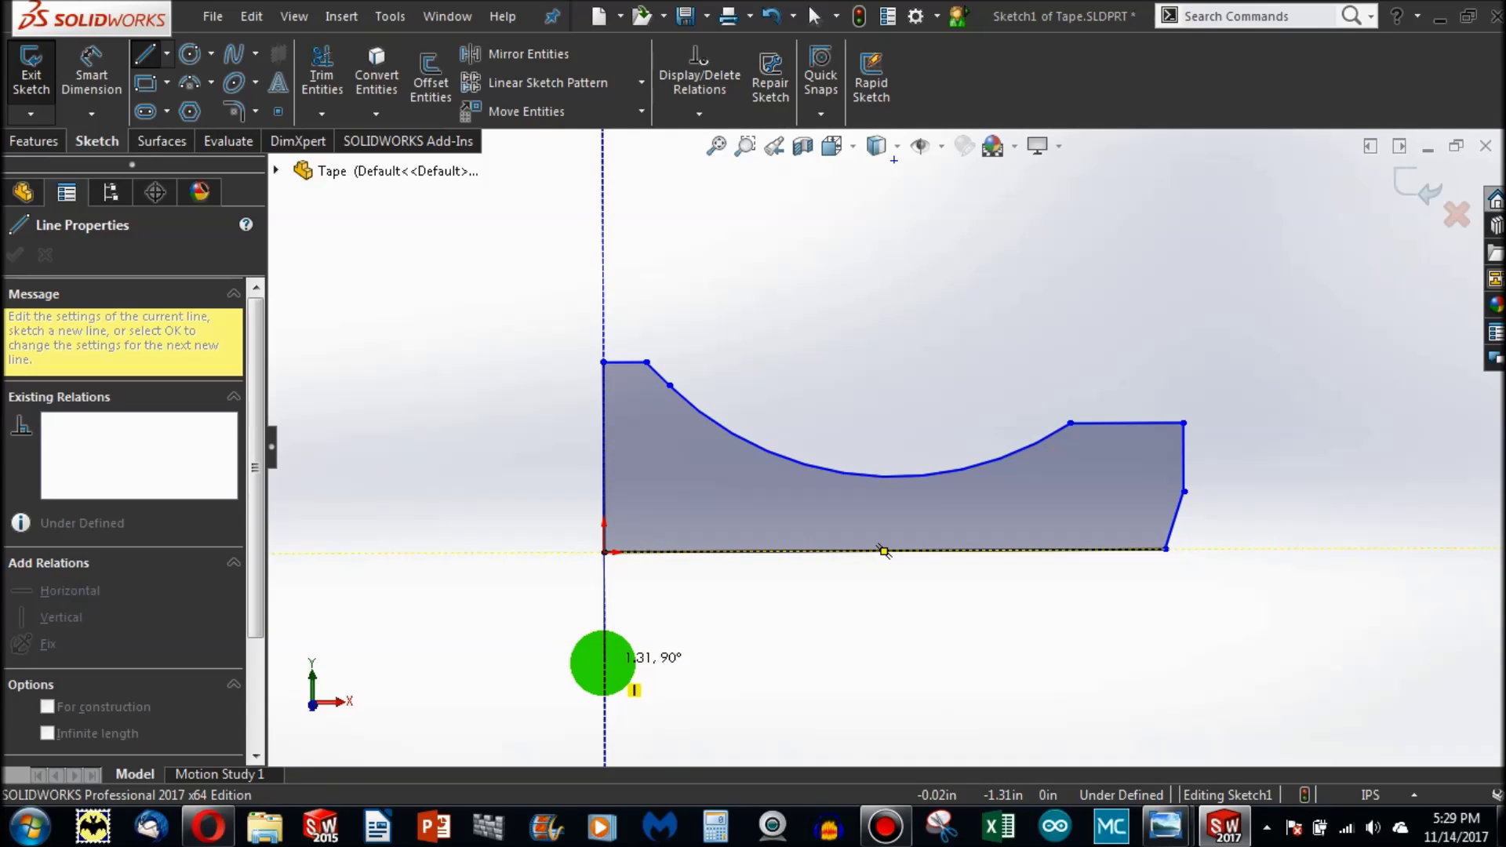
key(Escape)
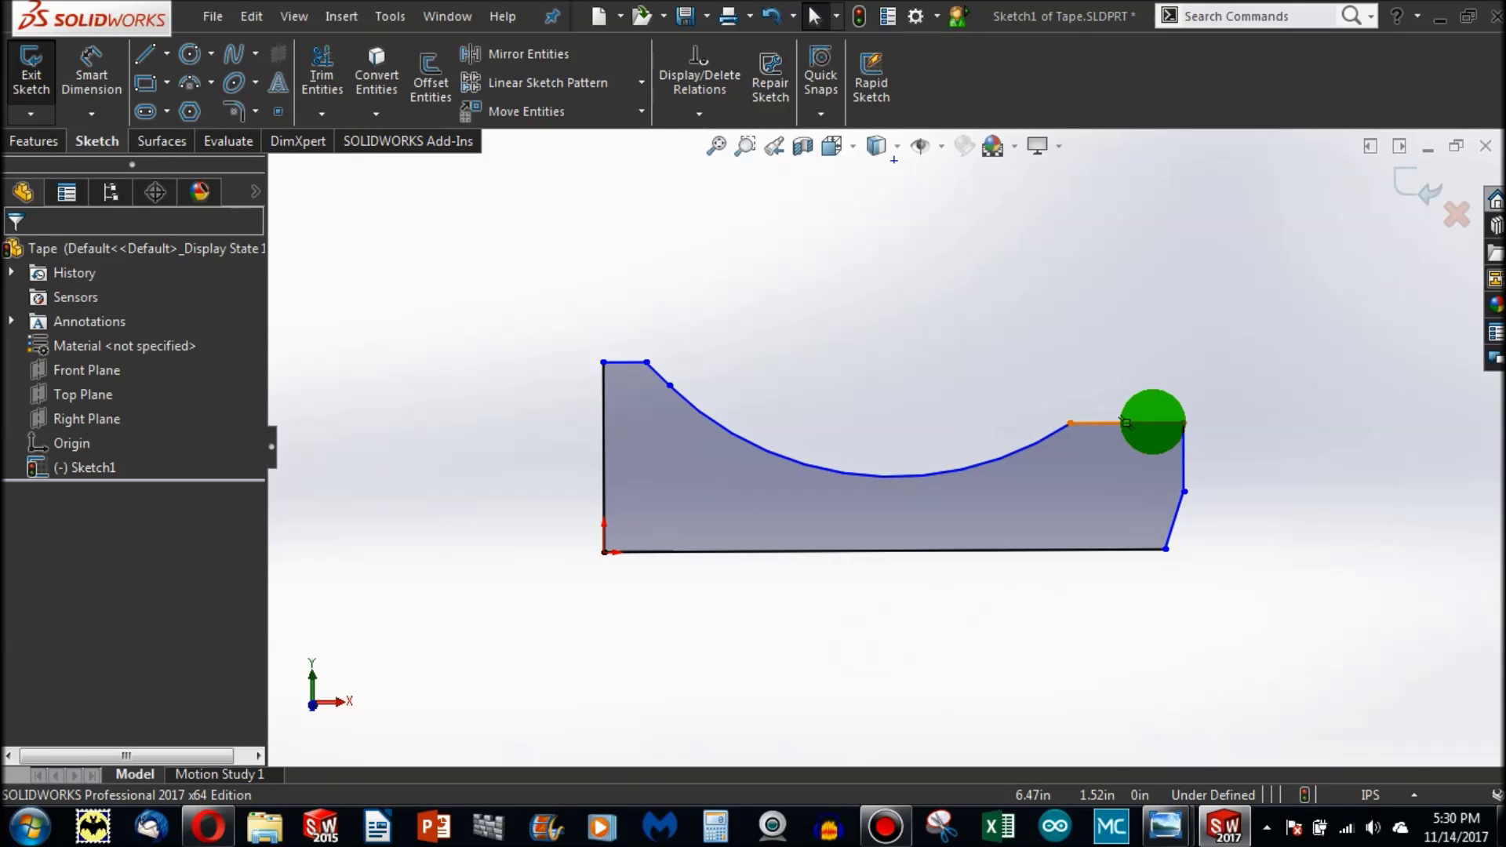
click(1127, 423)
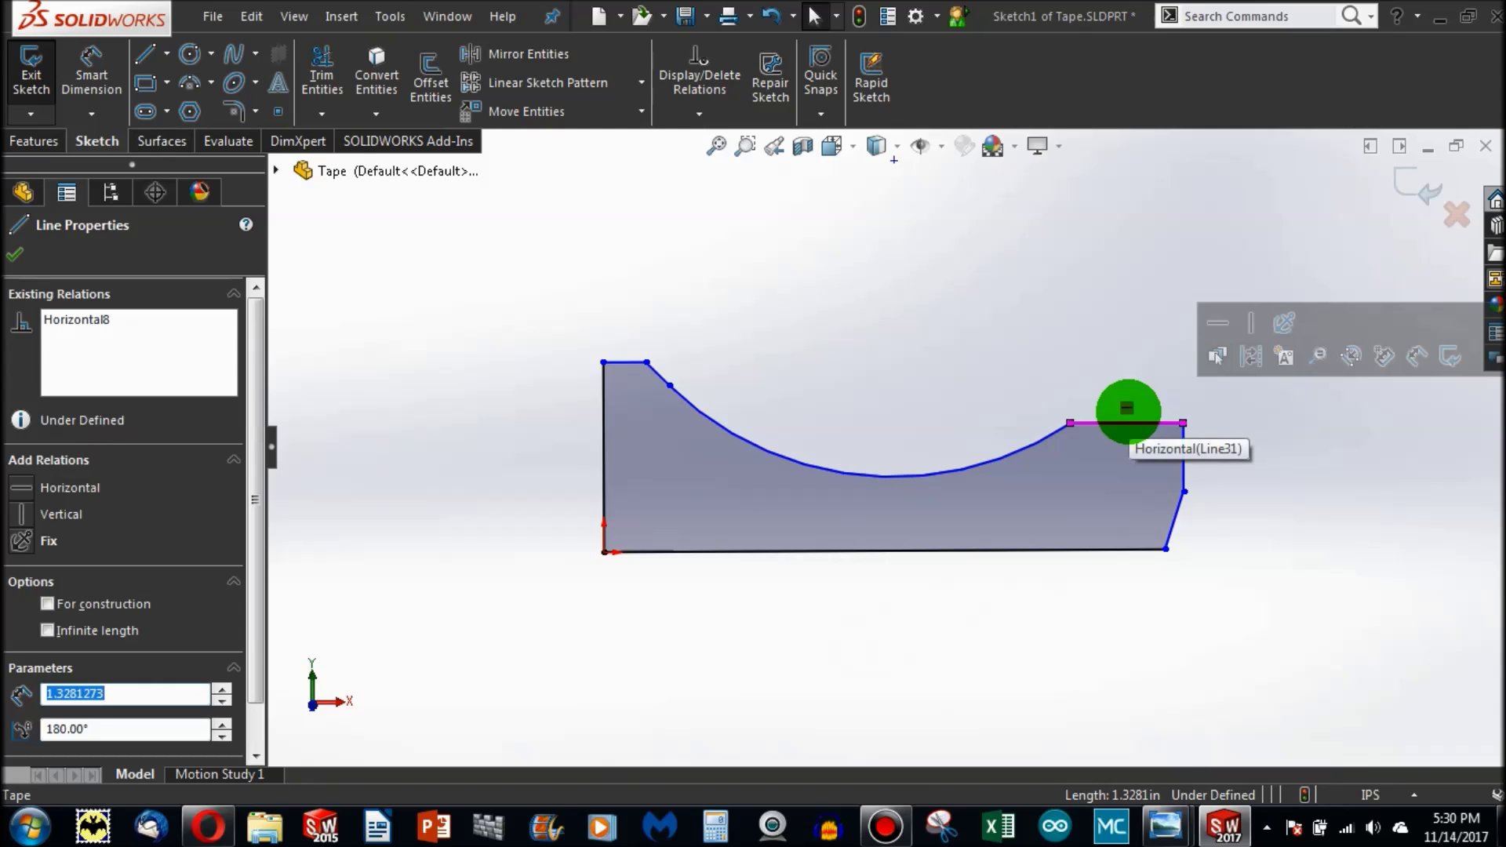
key(Escape)
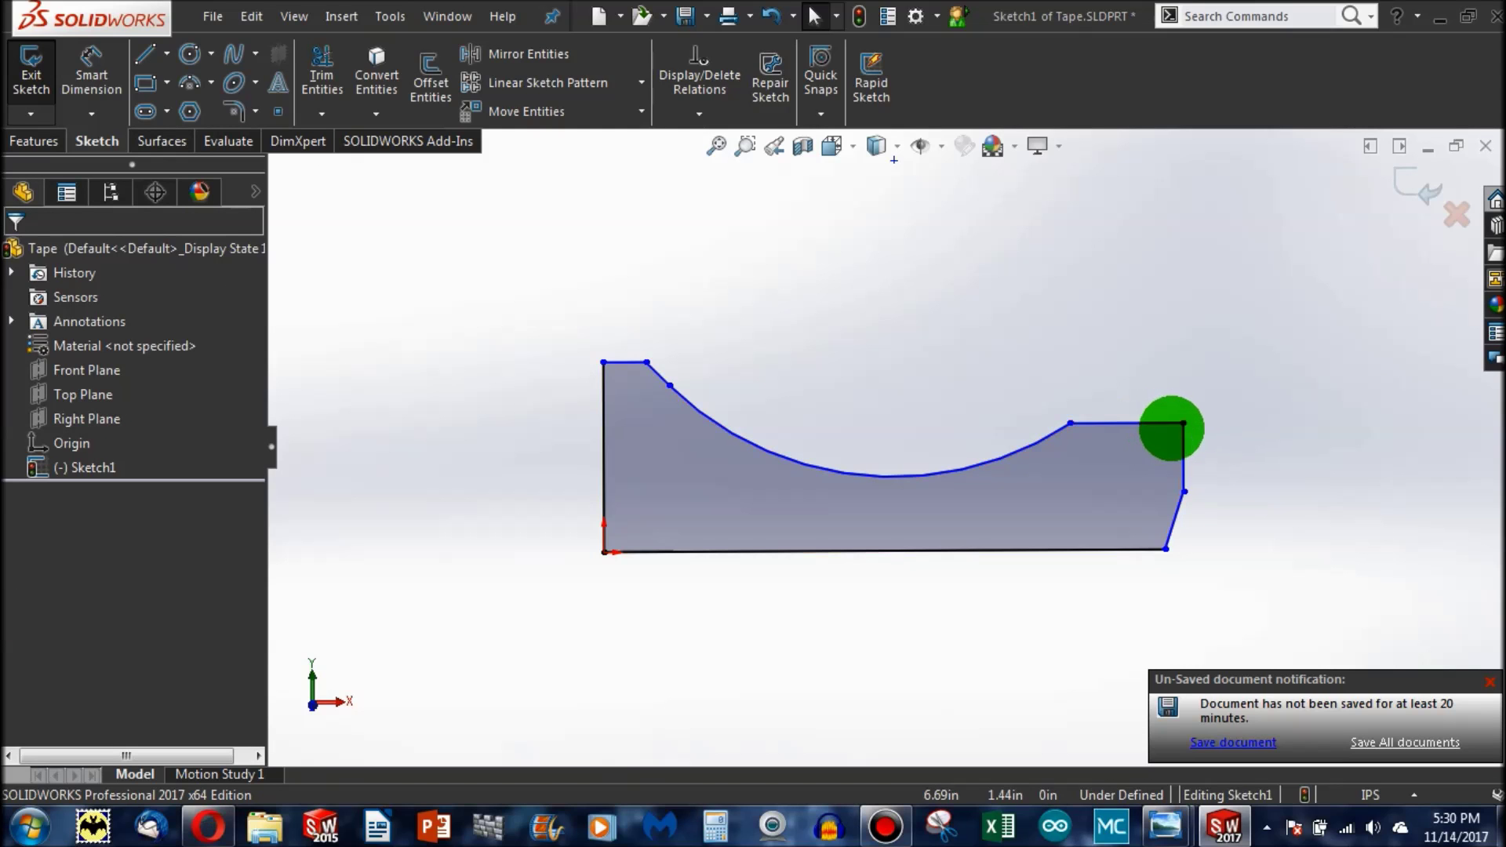
click(1490, 682)
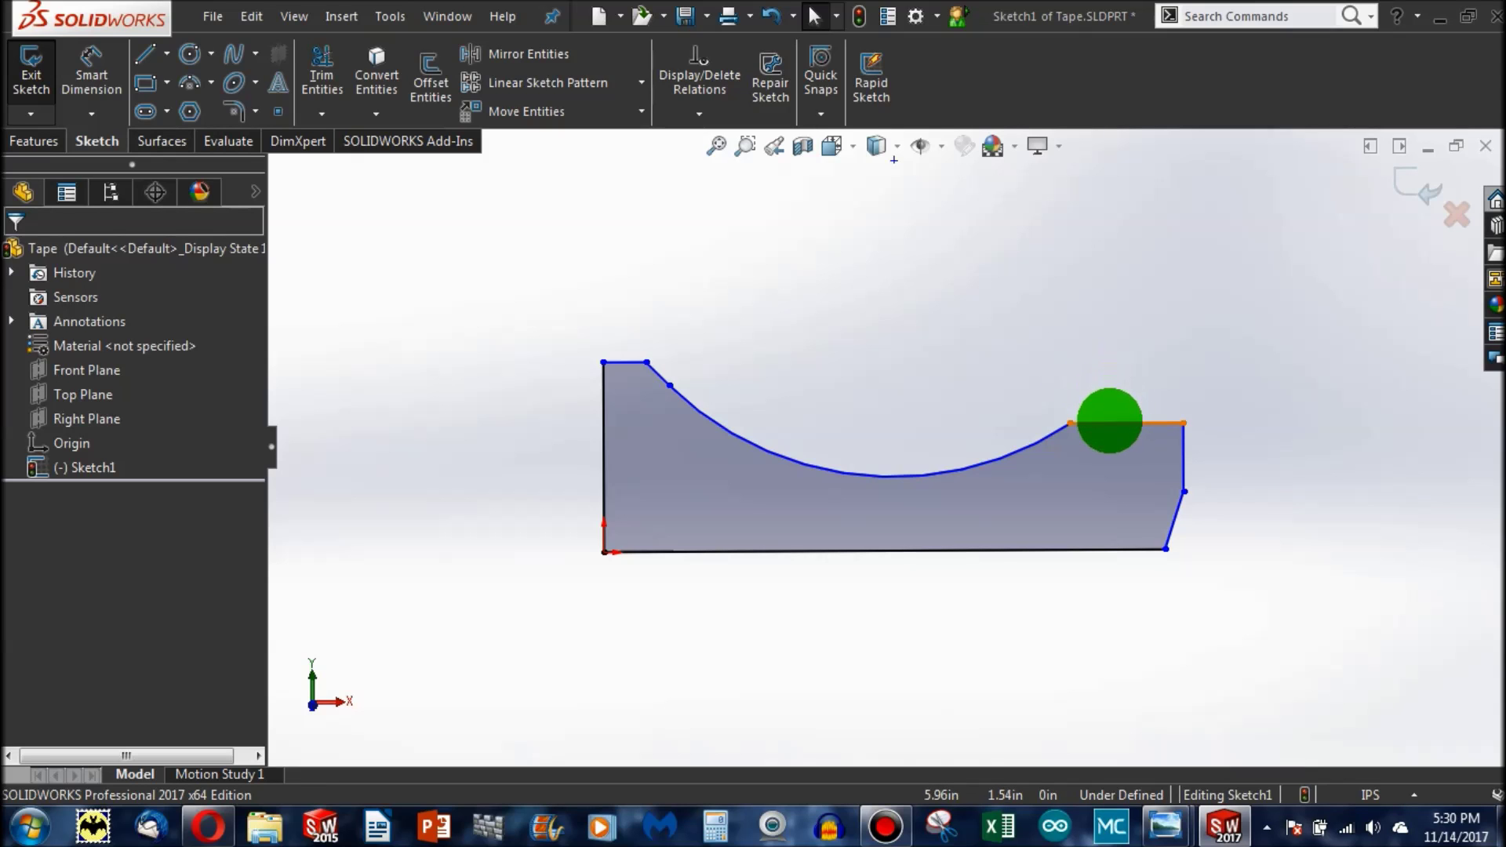
click(1109, 423)
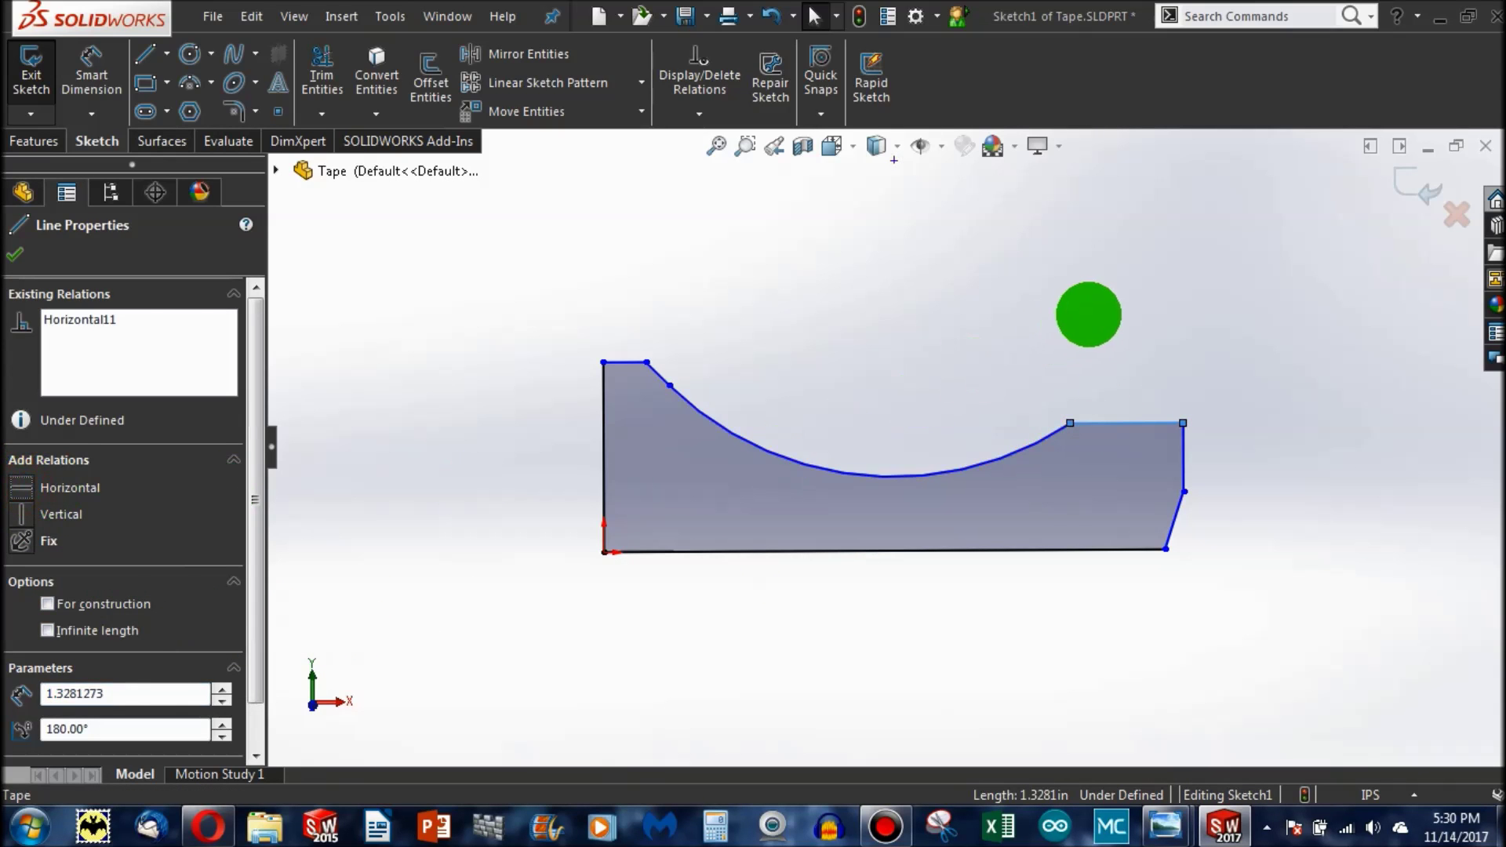
click(1085, 313)
click(1128, 423)
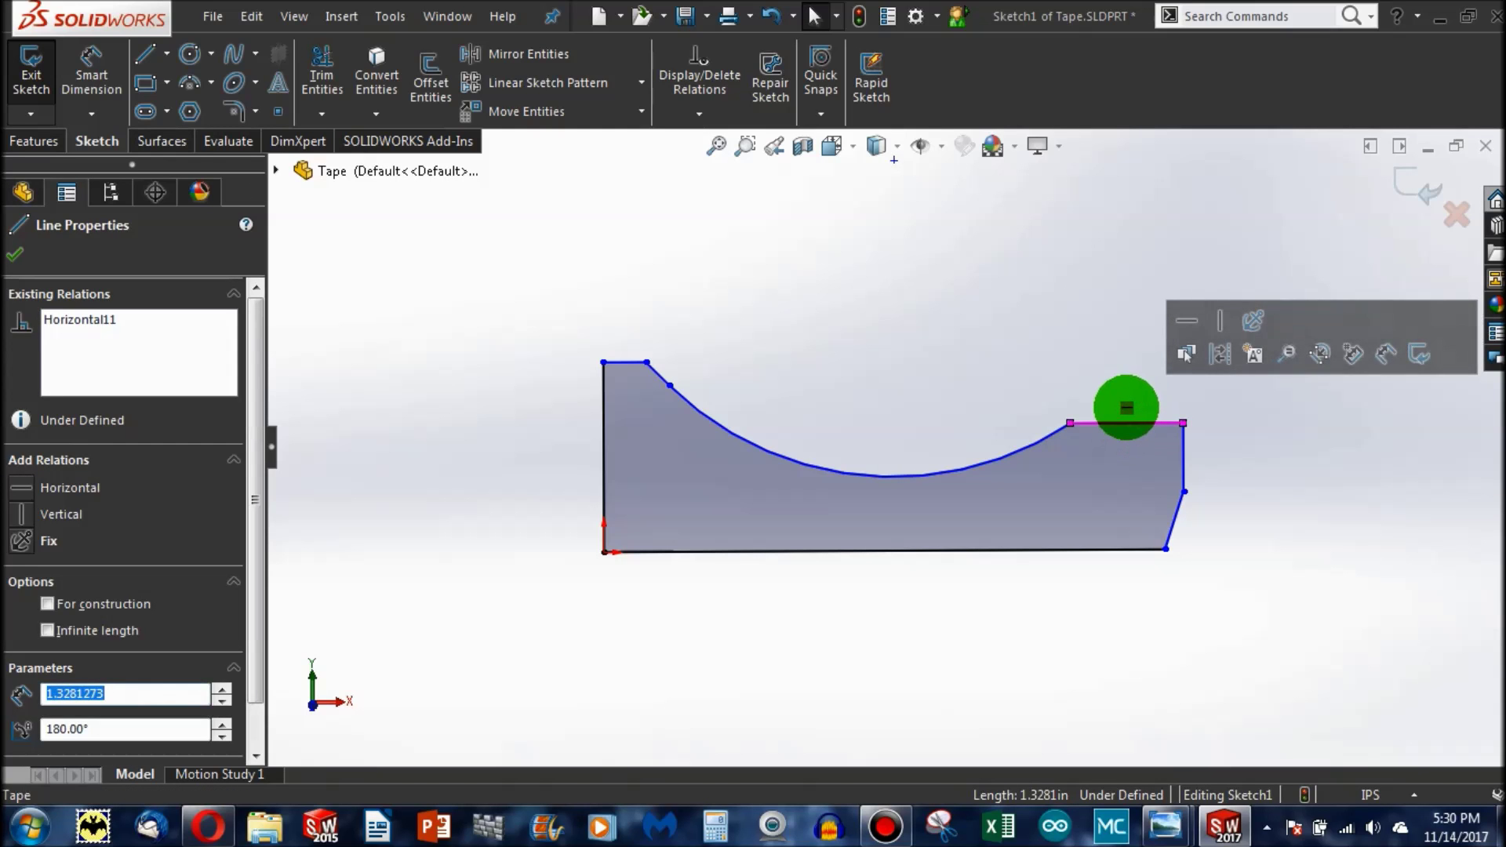
click(427, 360)
Step: Draw a new line from the sketch origin and make it horizontal
click(145, 53)
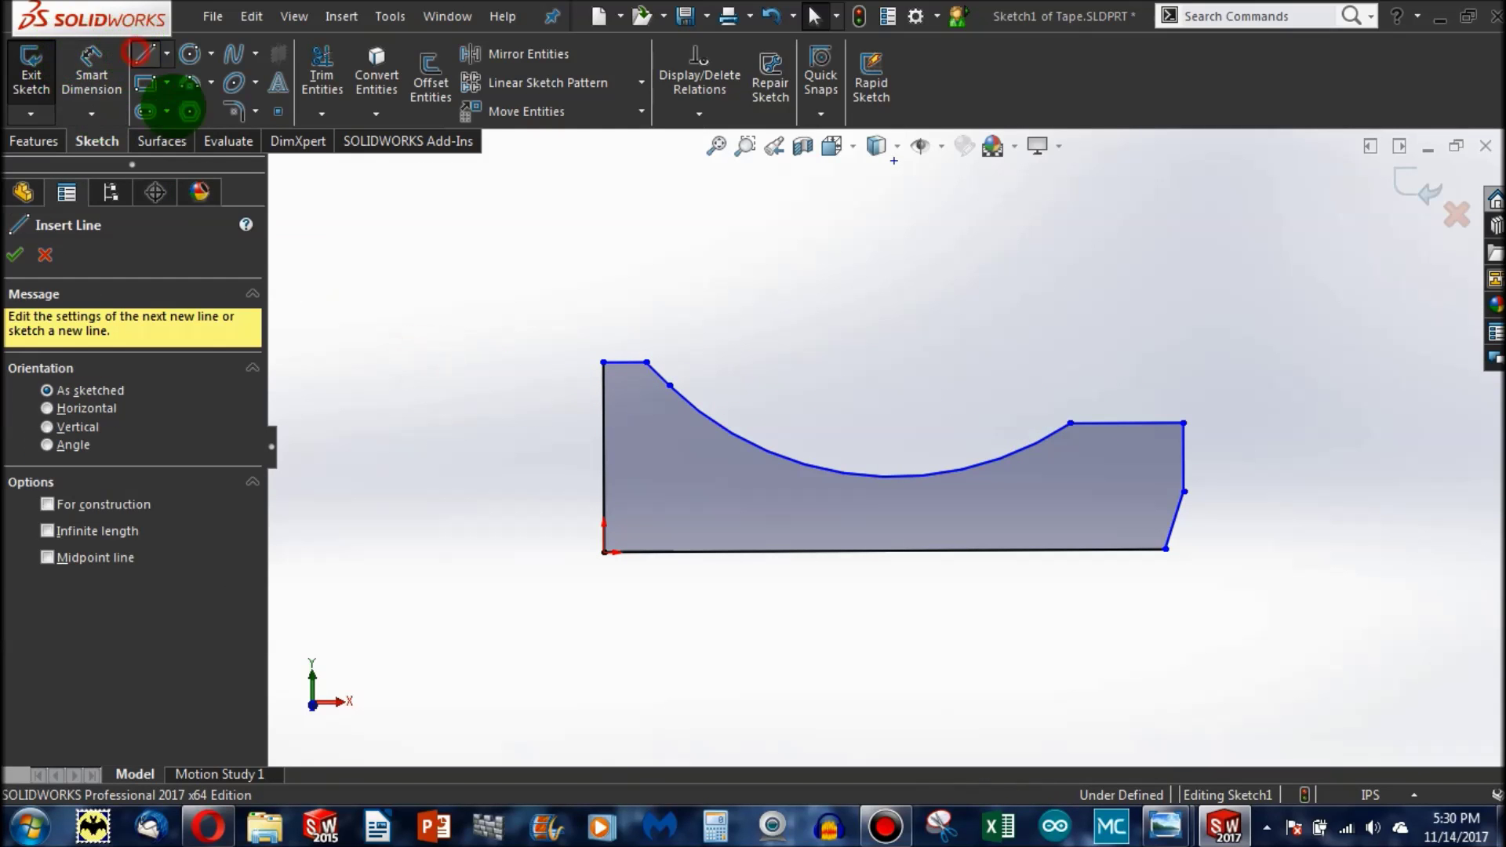
click(604, 553)
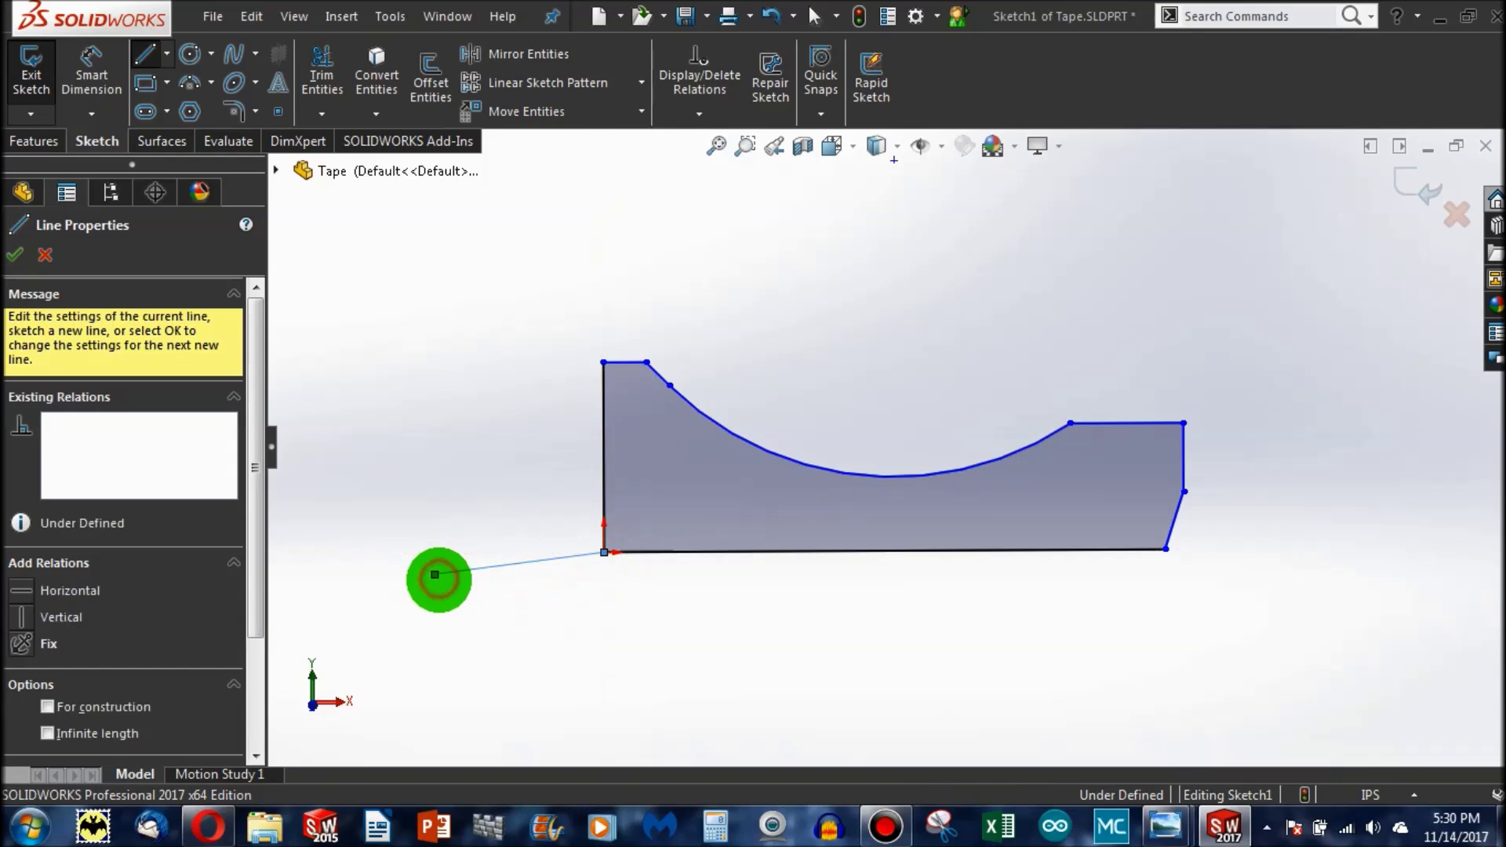
click(436, 574)
key(Escape)
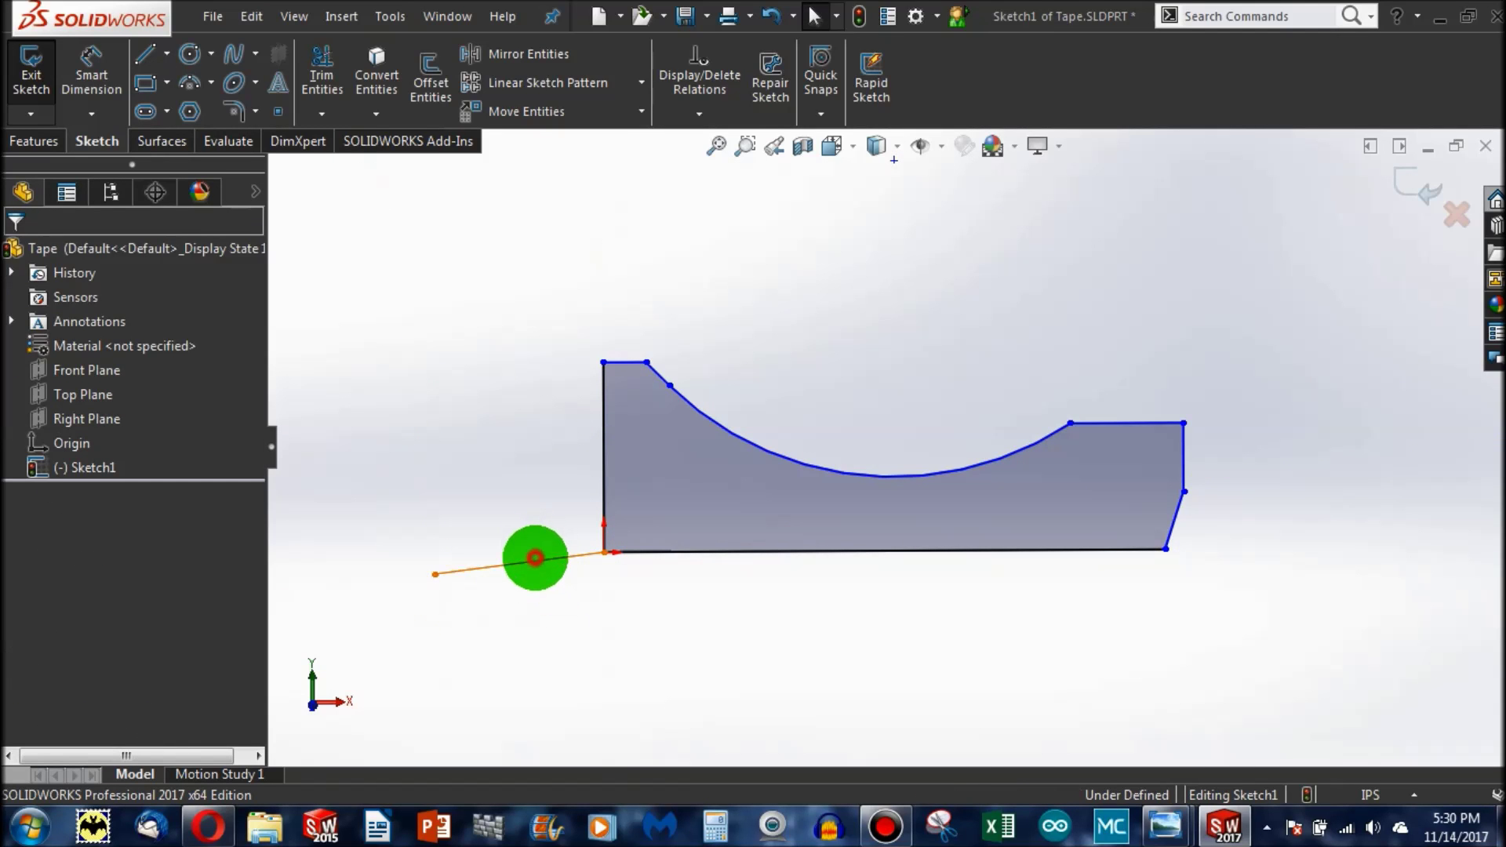
click(532, 561)
click(24, 486)
click(552, 635)
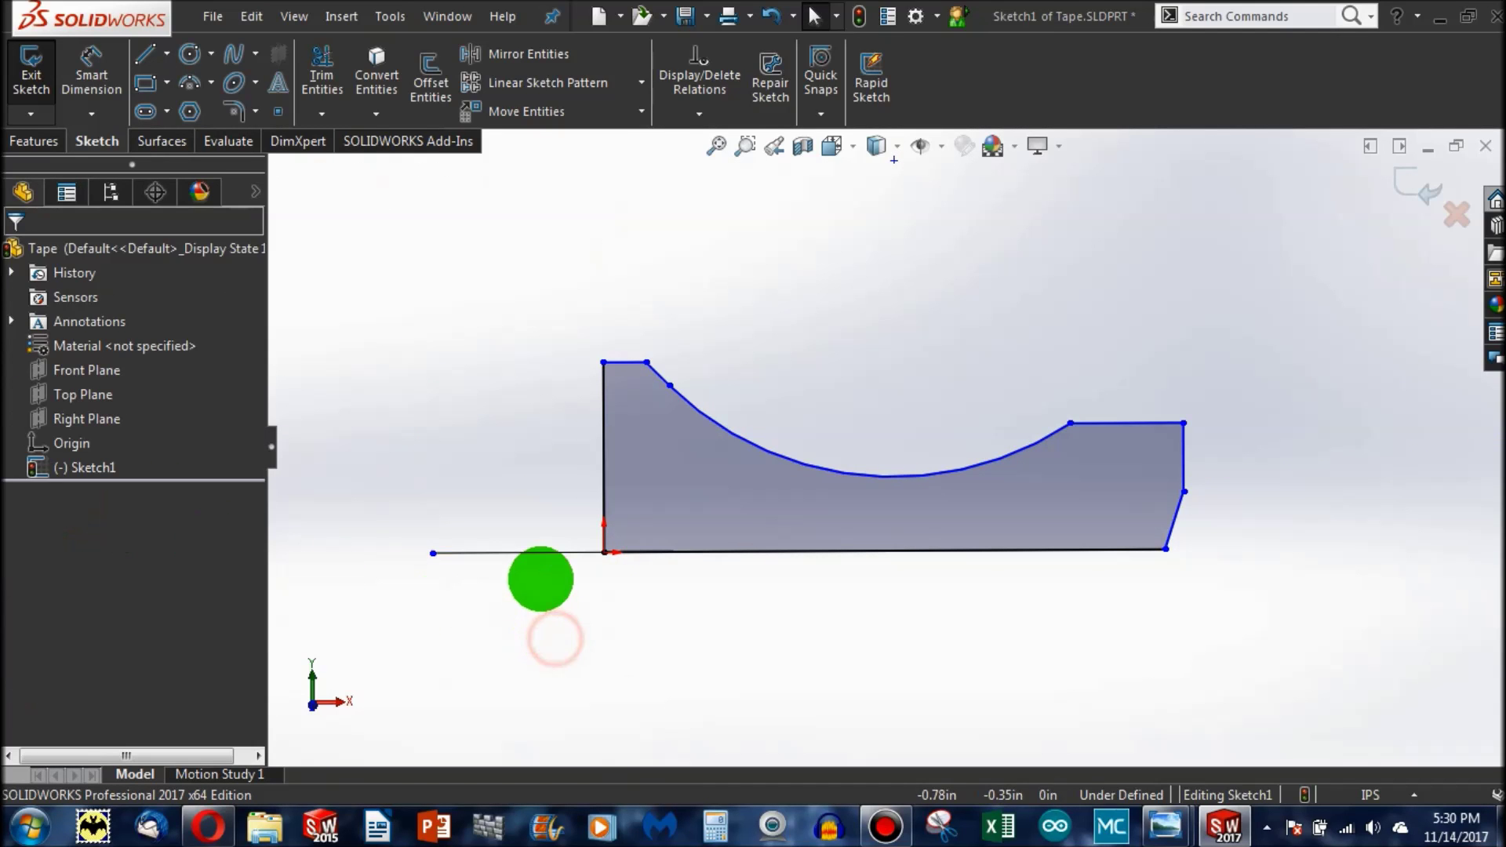
click(545, 550)
key(Escape)
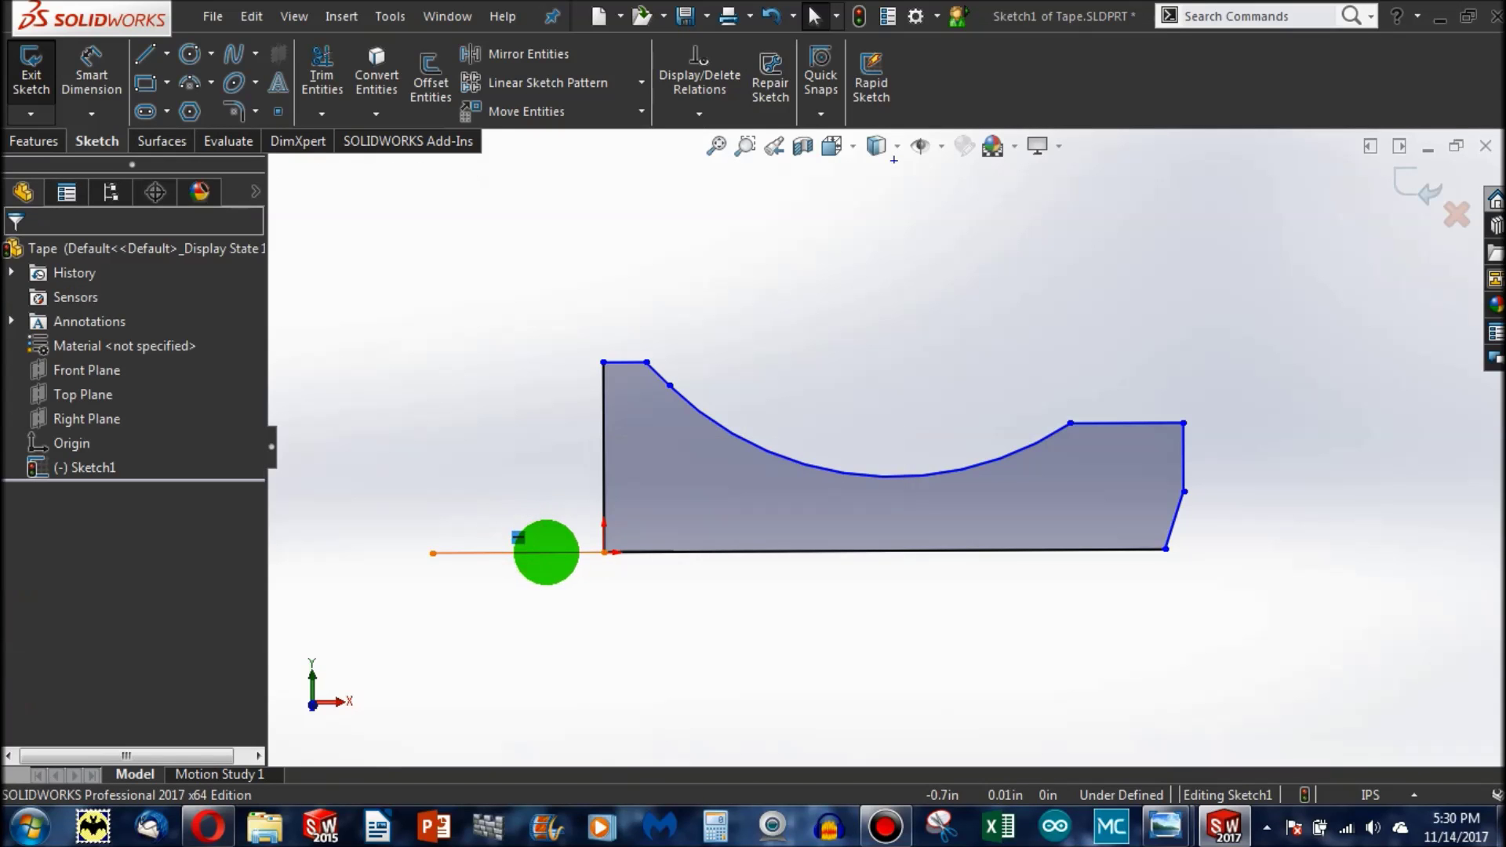
Step: Tilt the new line downward, make it vertical, then delete it from below the profile
drag(433, 554, 551, 708)
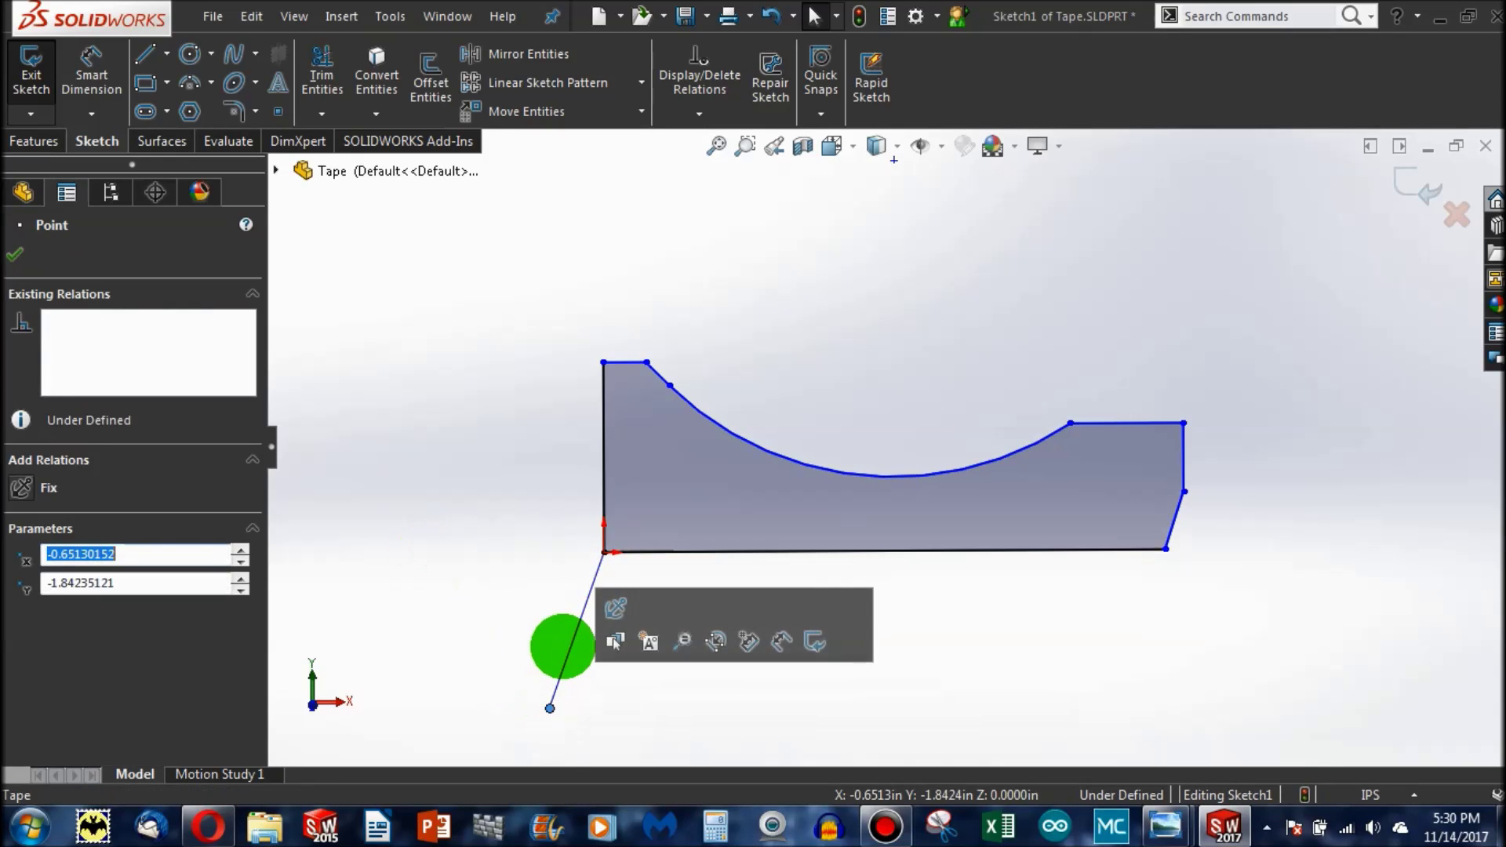
key(Escape)
click(565, 646)
click(37, 514)
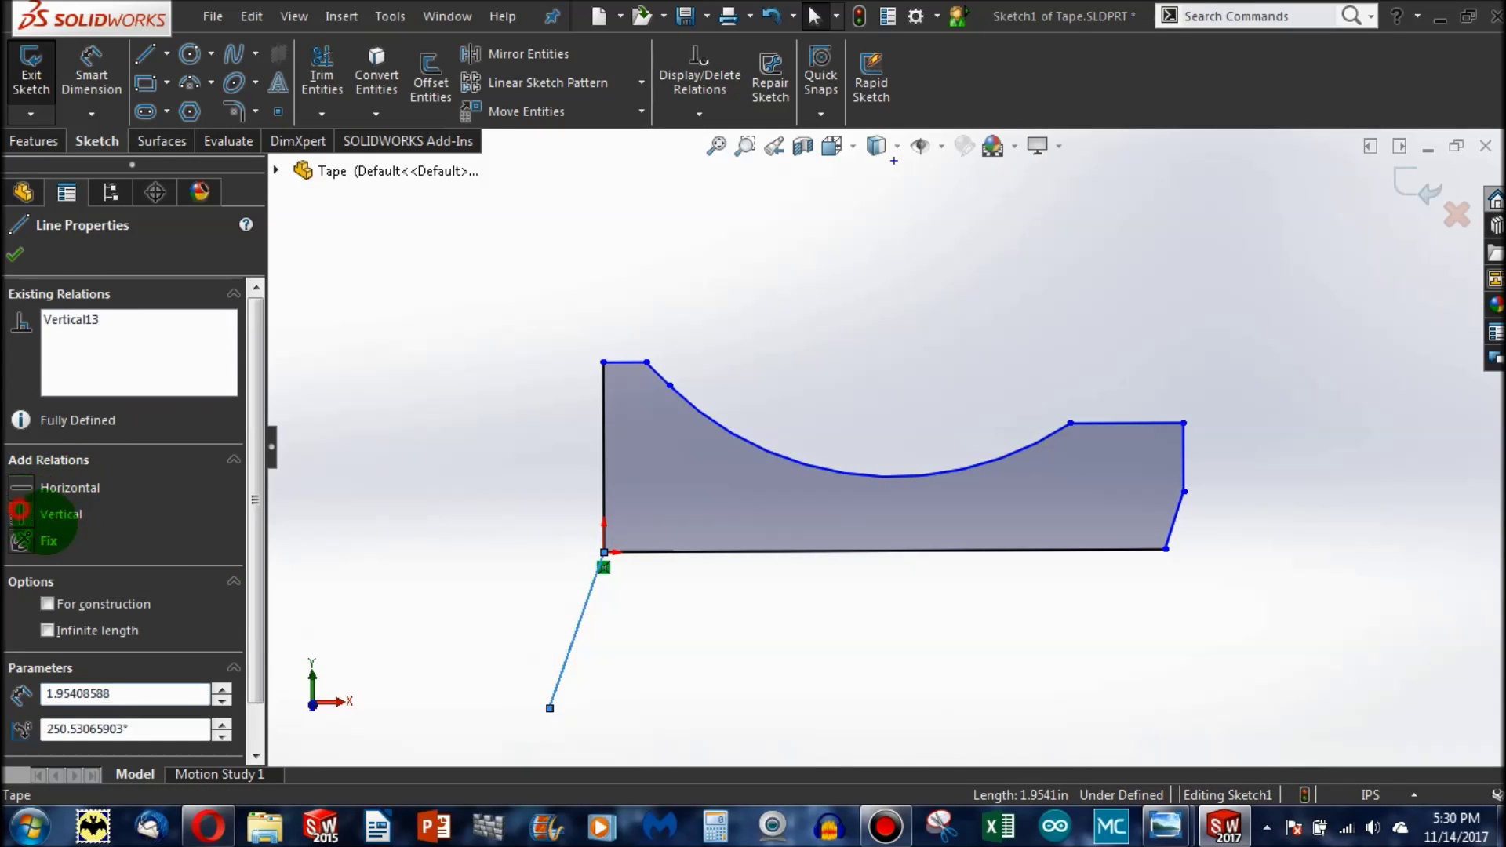
click(508, 645)
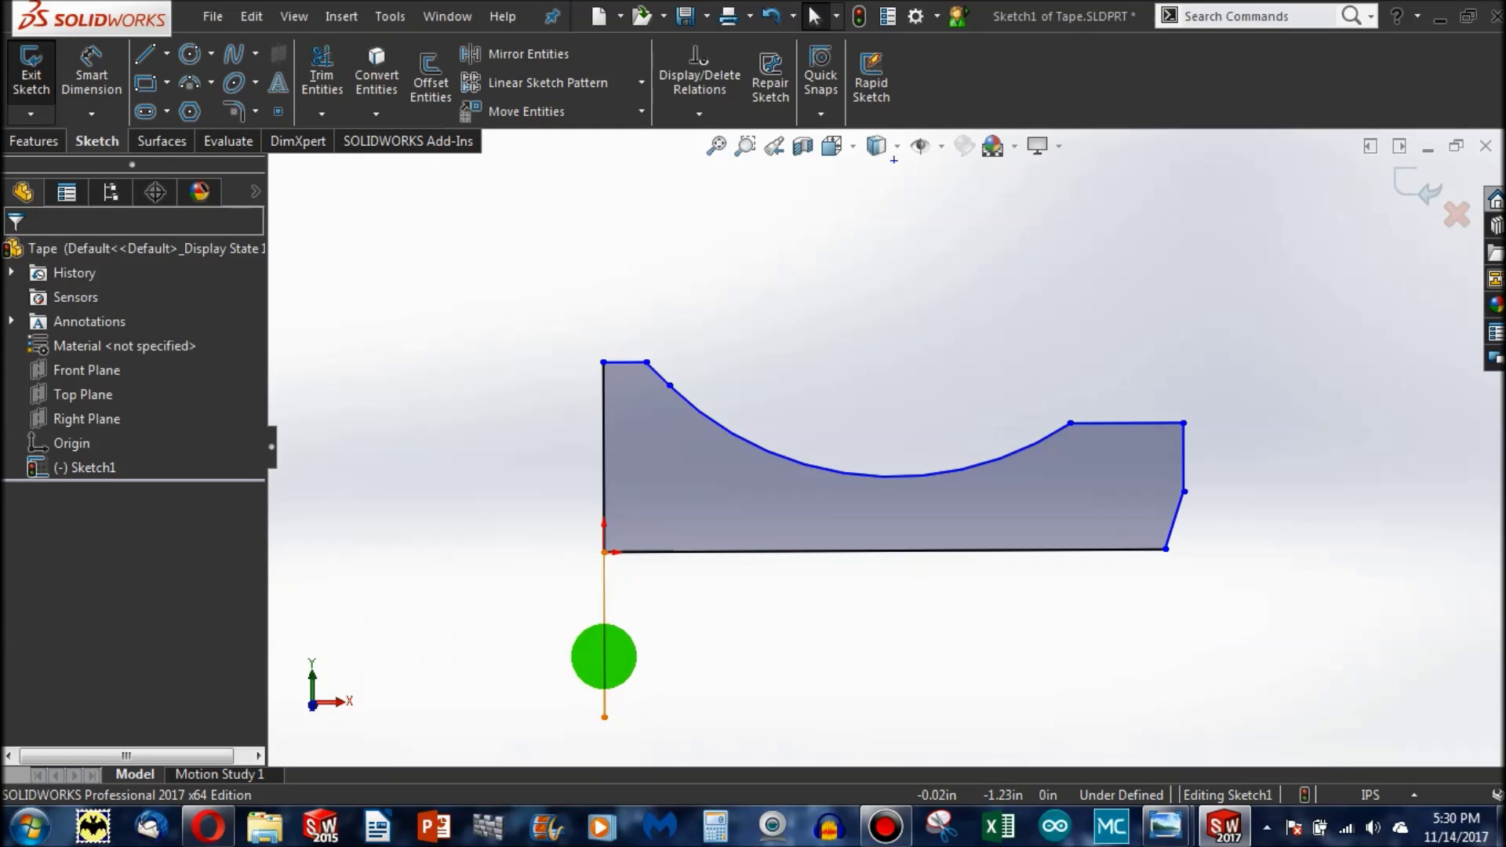
click(604, 656)
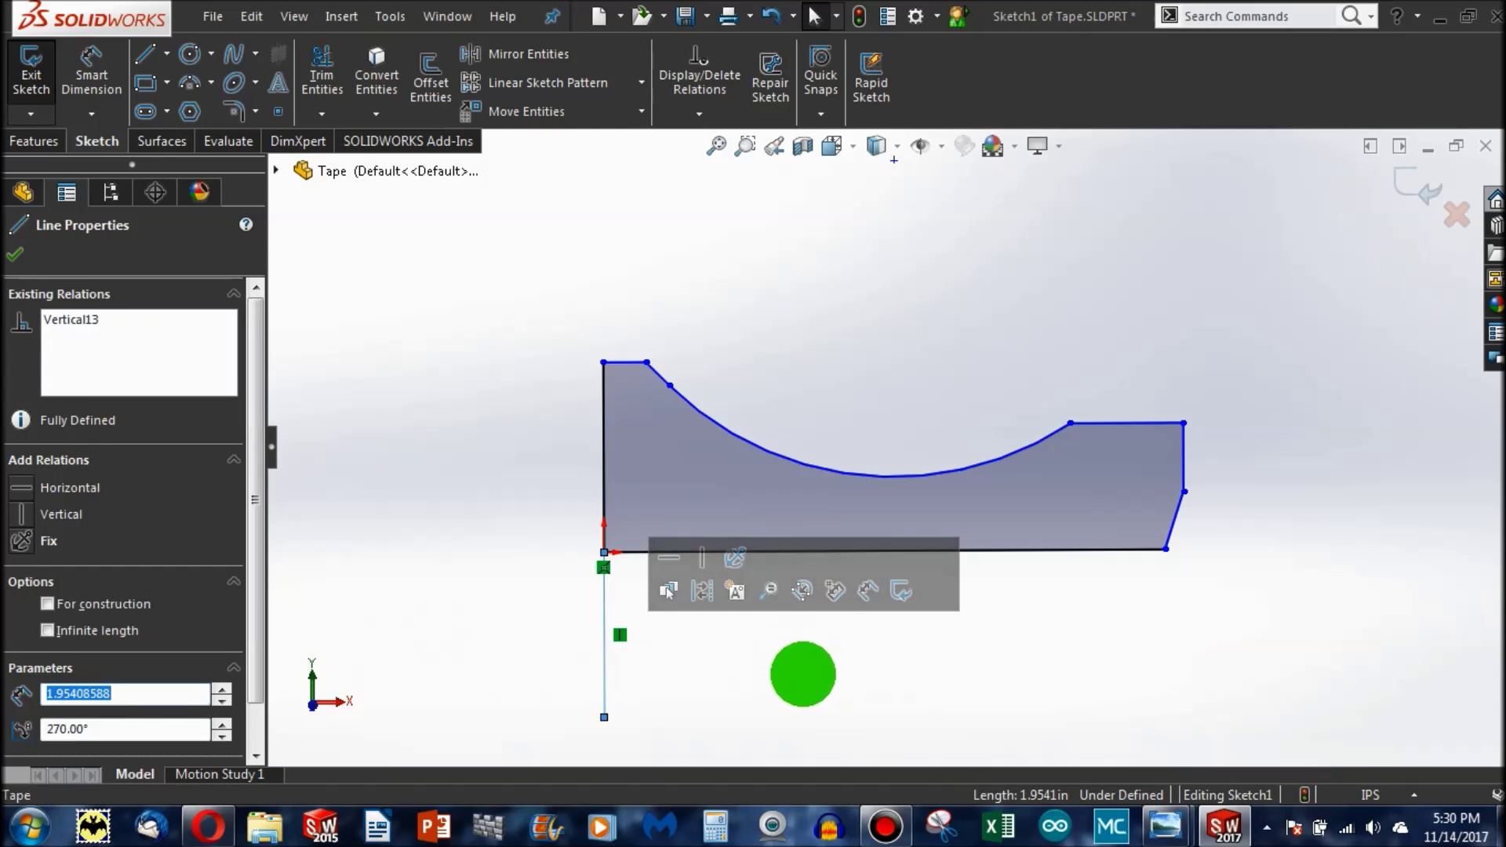
key(Delete)
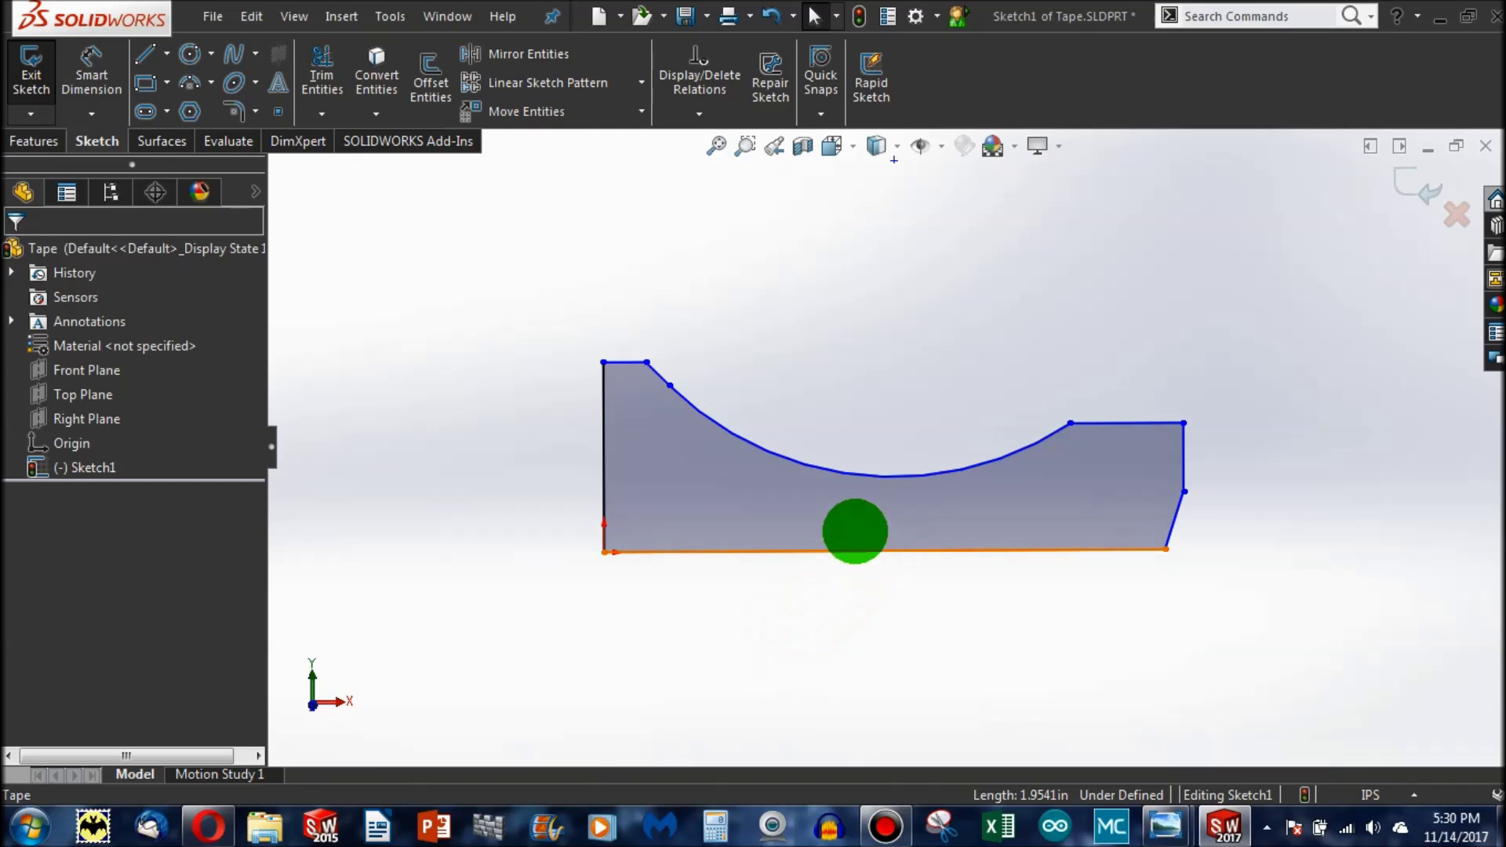
Step: Drag the curved scoop's endpoints up-left and then down to reshape the curve
click(668, 383)
click(671, 389)
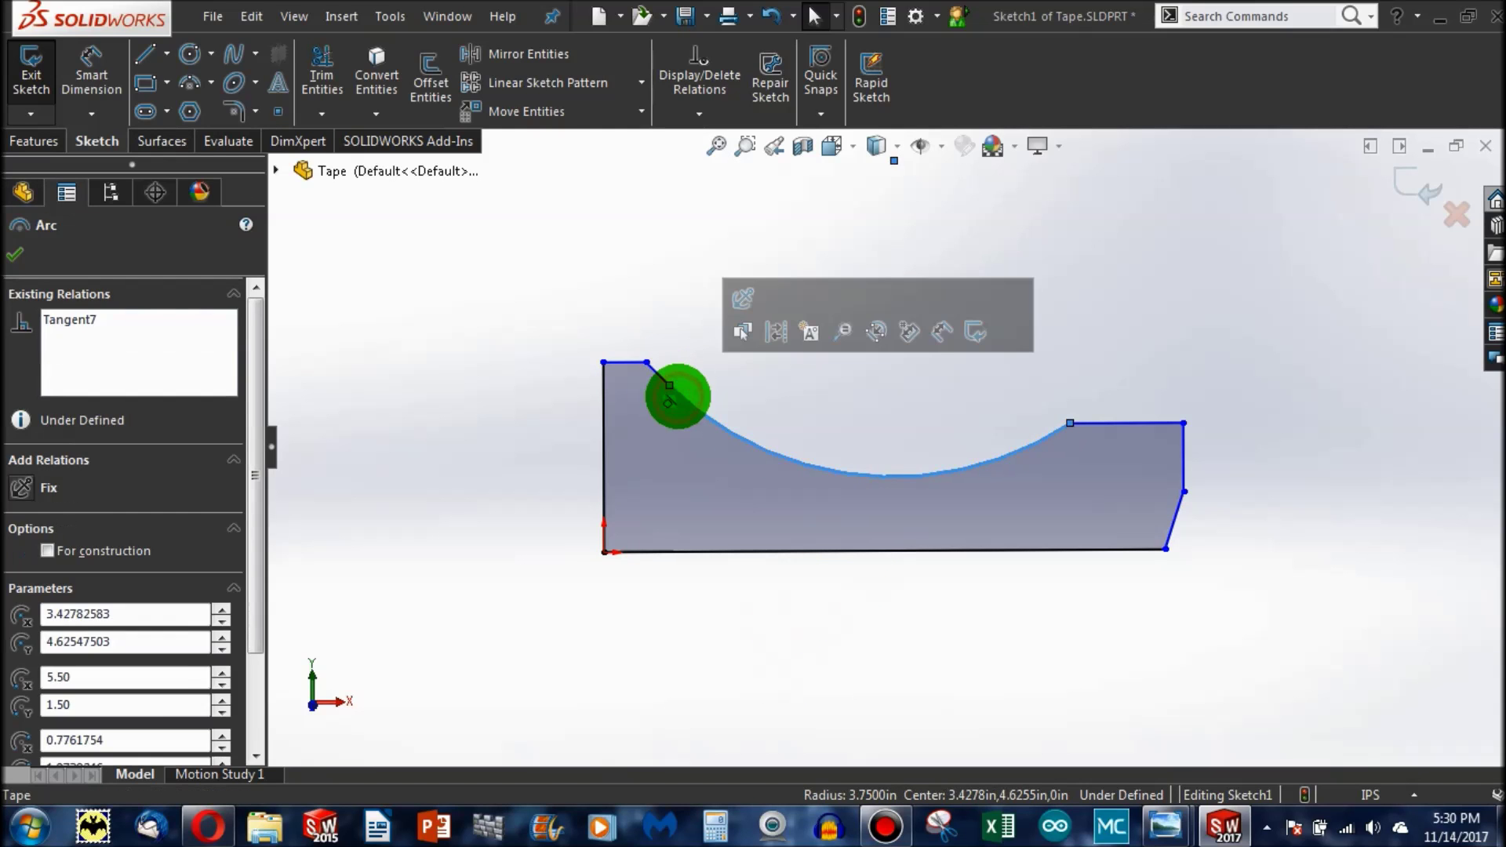
key(Escape)
mouse_move(756, 450)
mouse_down()
mouse_move(666, 407)
mouse_move(669, 377)
mouse_move(700, 380)
mouse_up()
scroll(729, 393, down, 6)
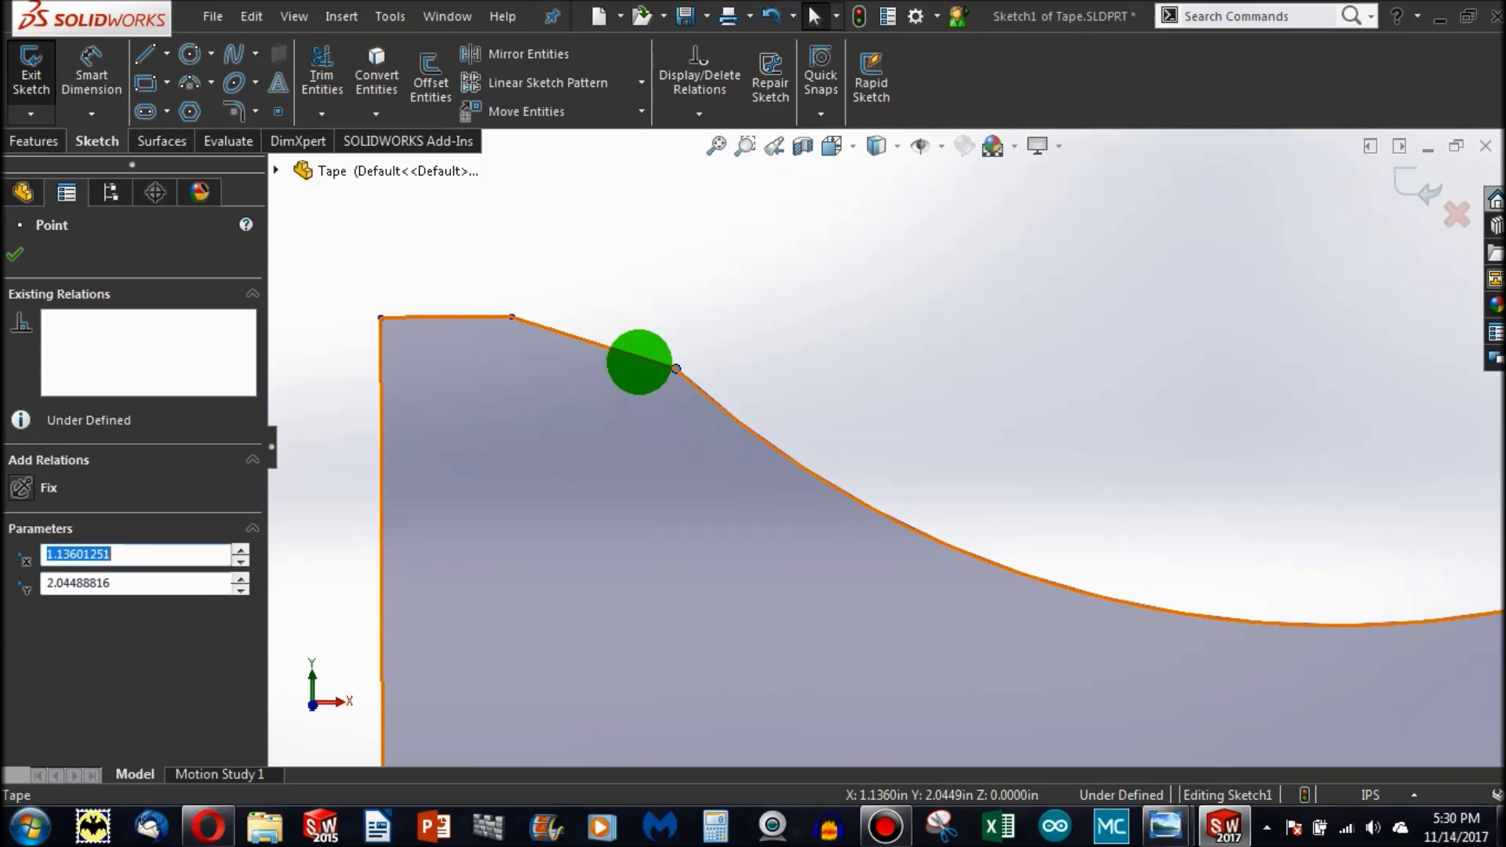
click(767, 376)
drag(675, 366, 581, 422)
click(722, 437)
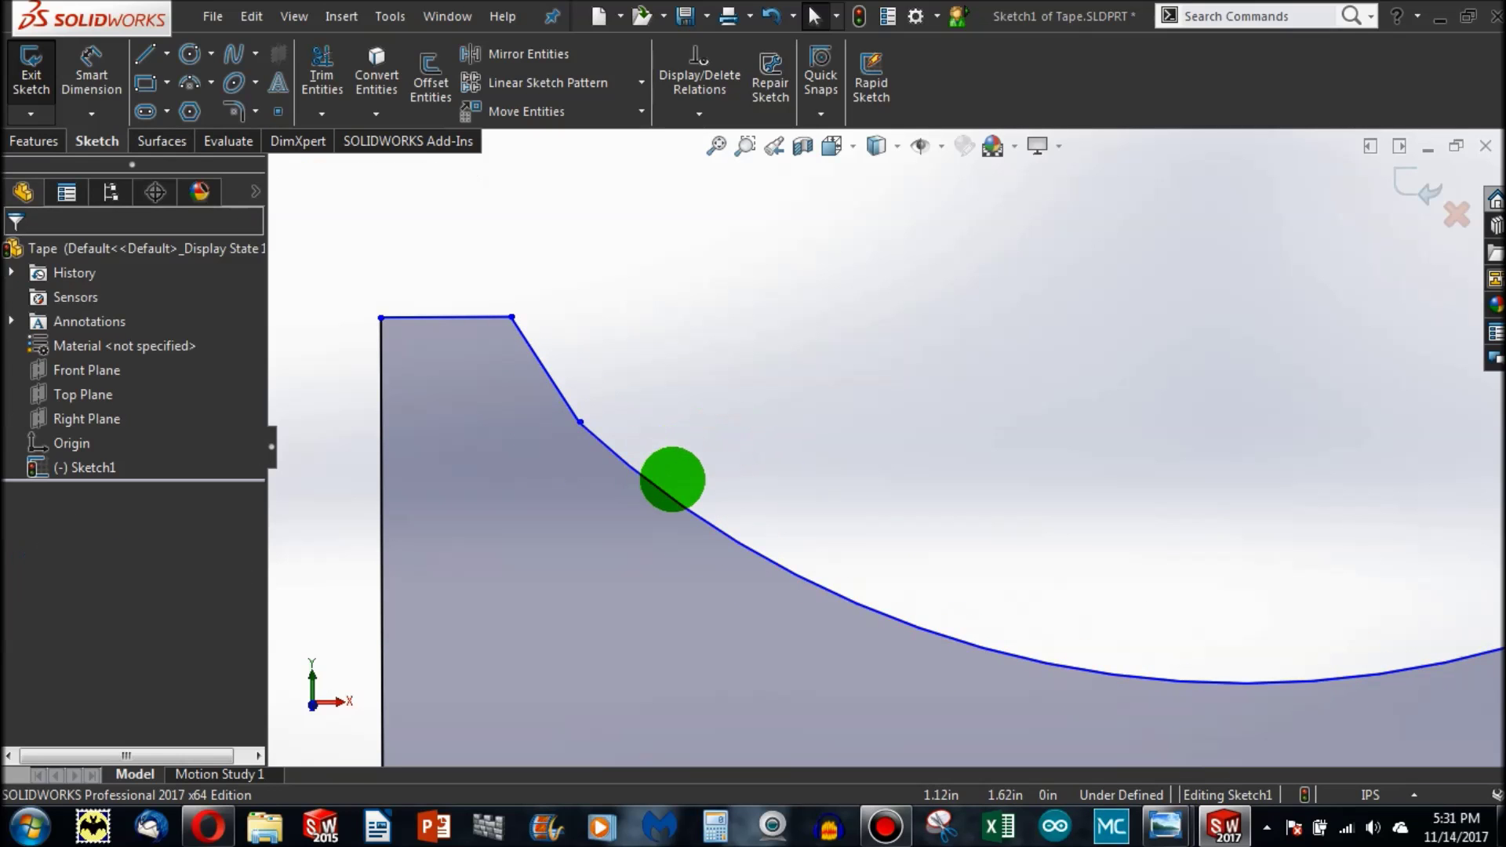
scroll(629, 447, down, 5)
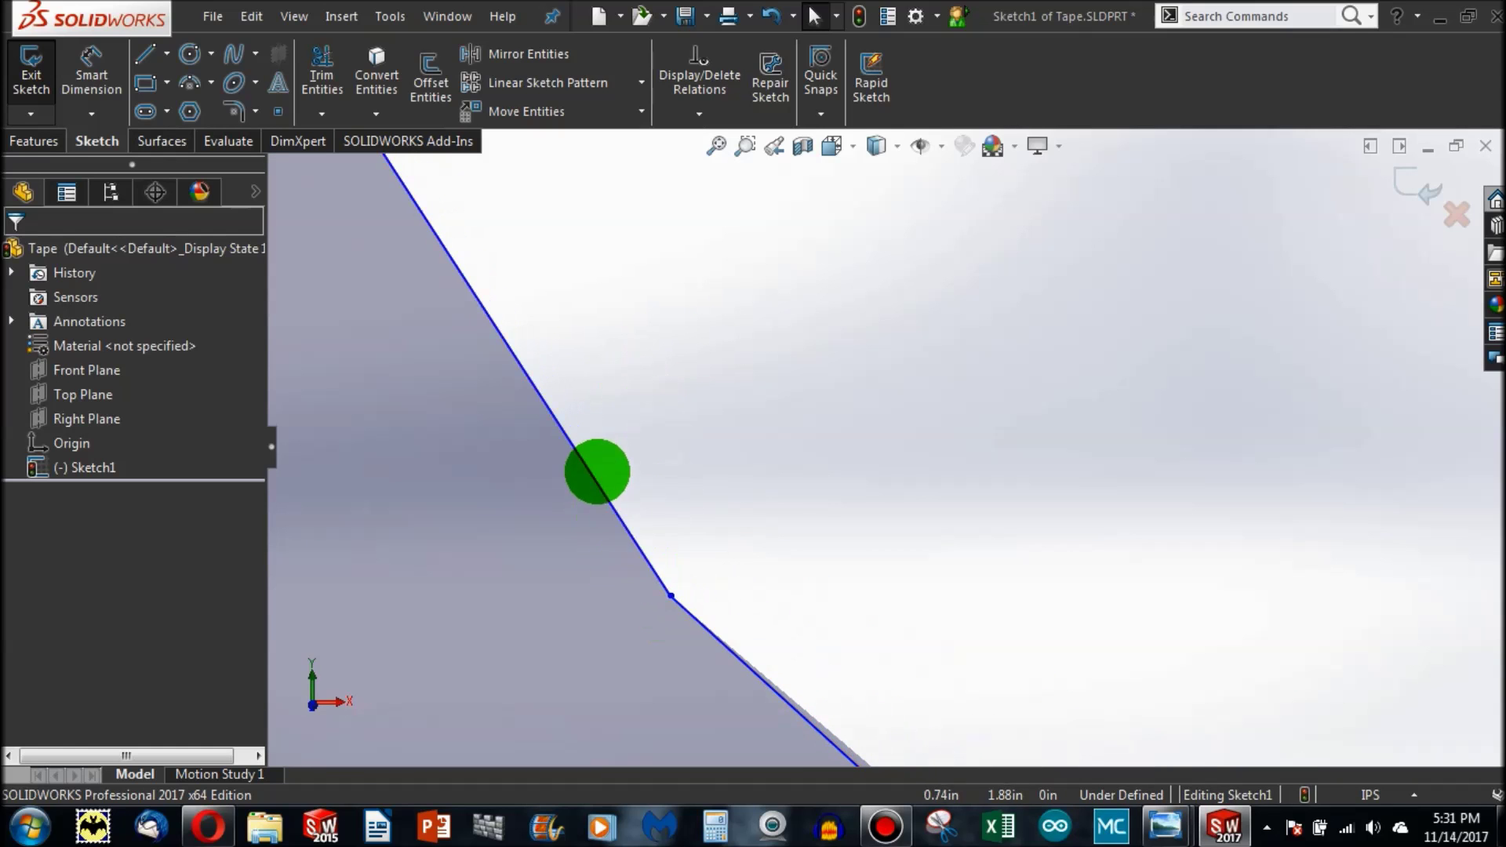
scroll(813, 541, up, 5)
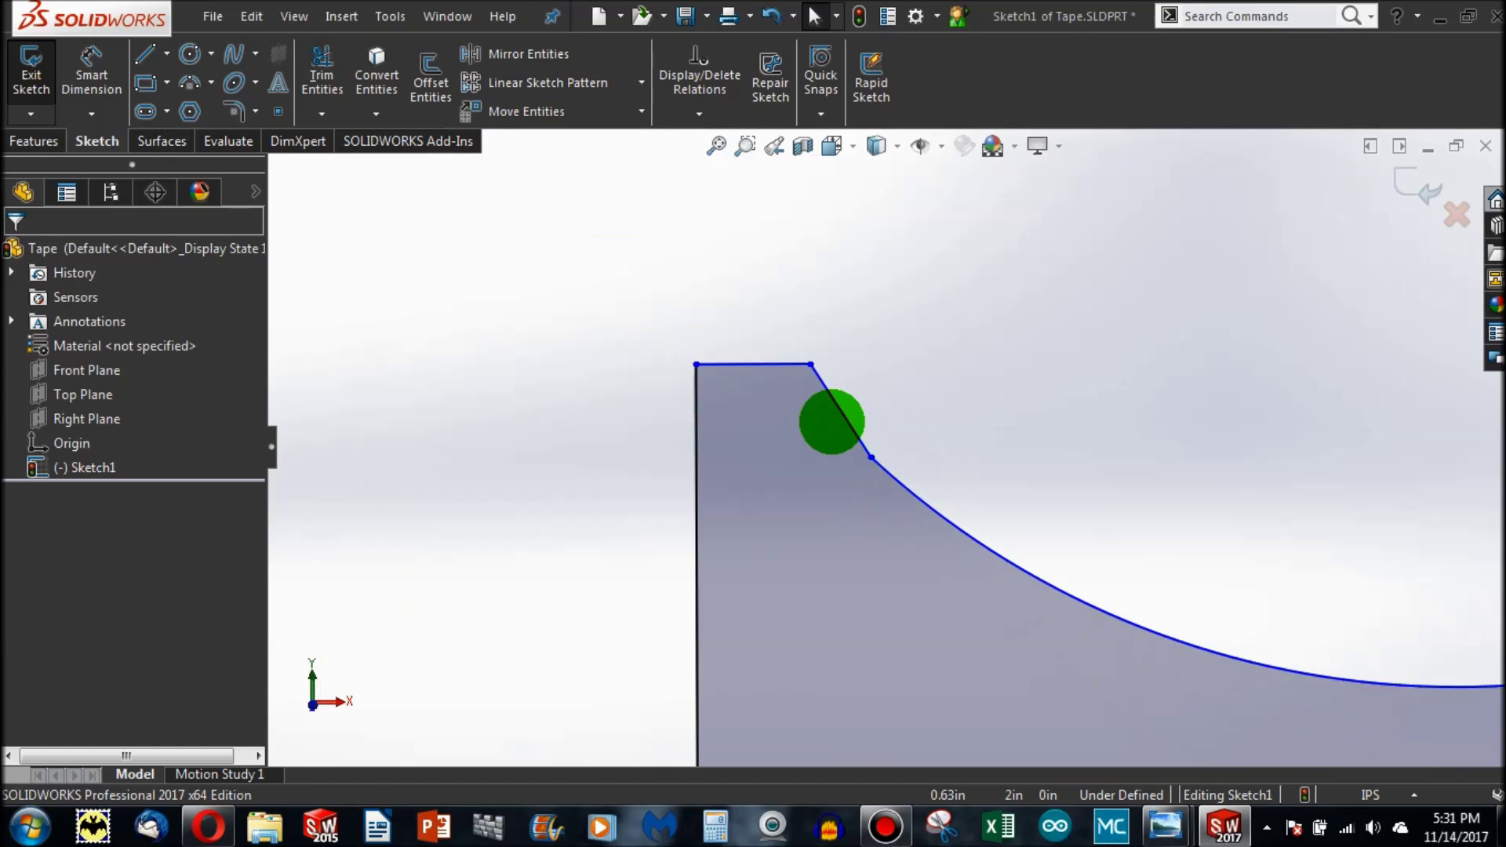
Step: Make the short top-left angled line tangent to the curved scoop and slide its end along the curve
click(847, 420)
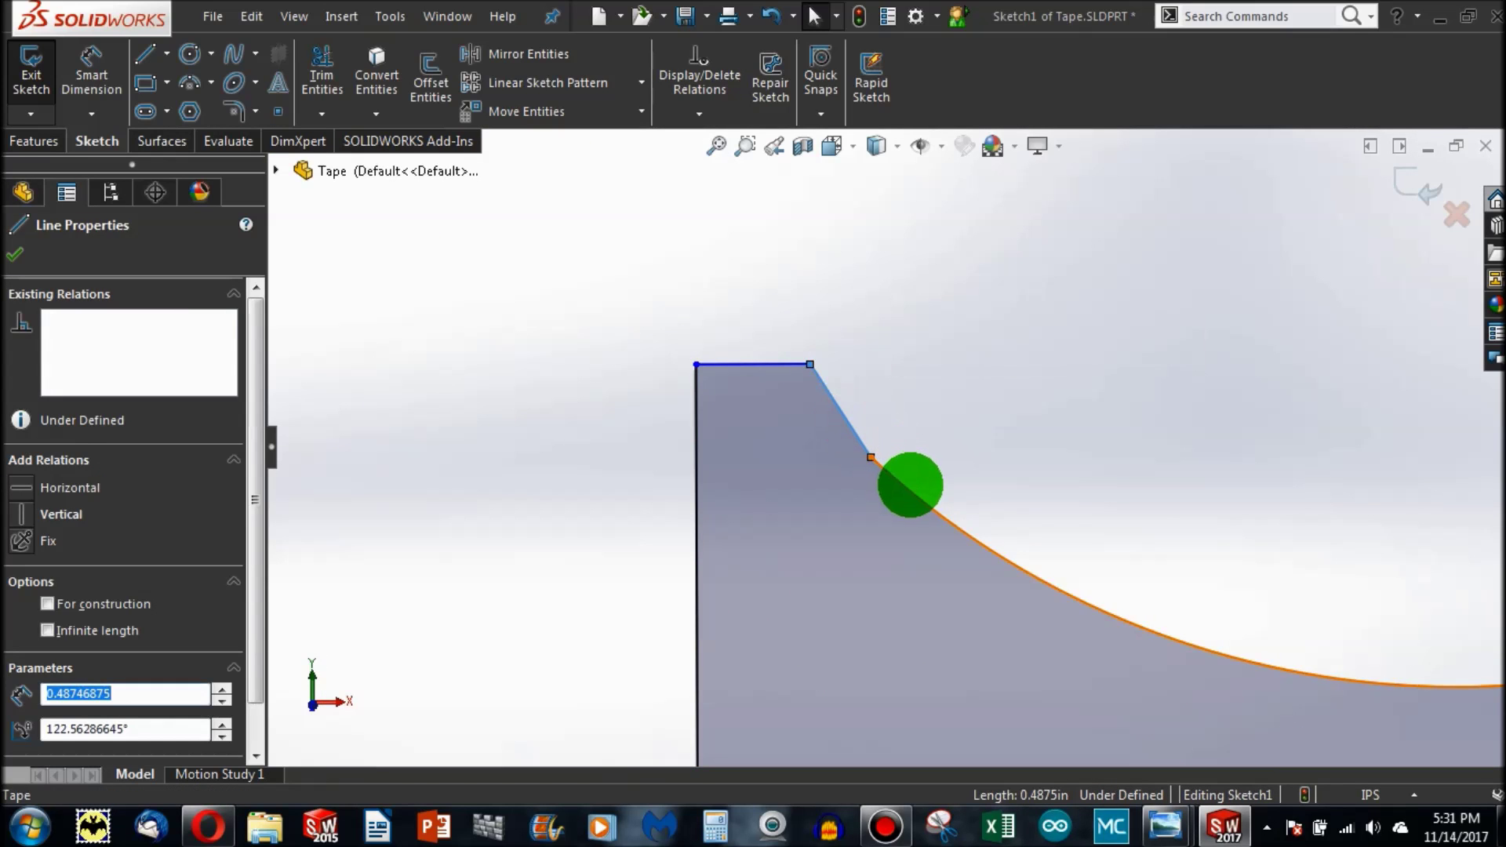
ctrl+click(1401, 685)
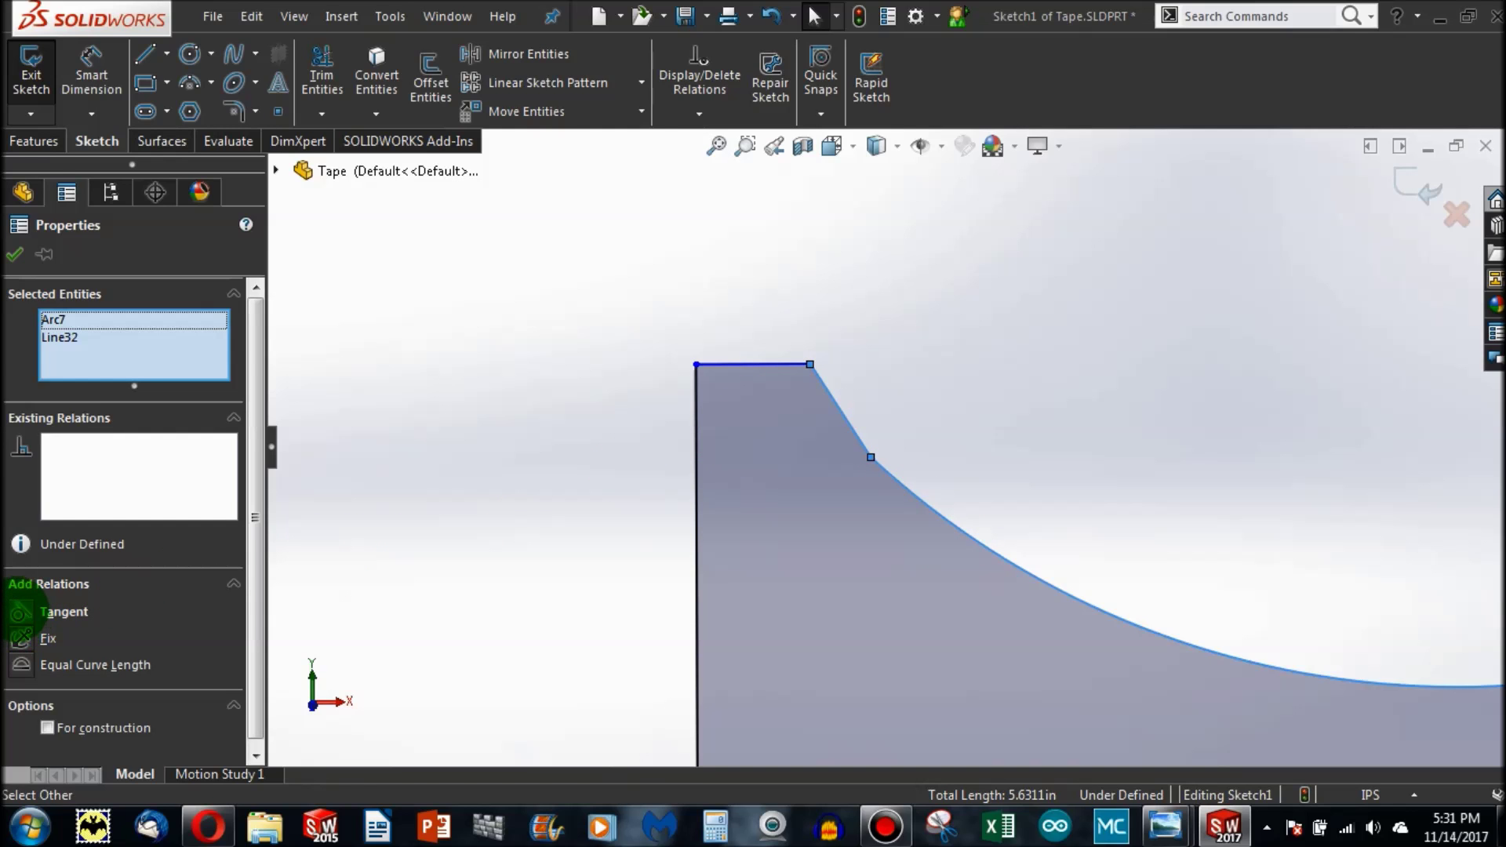
click(17, 610)
click(613, 535)
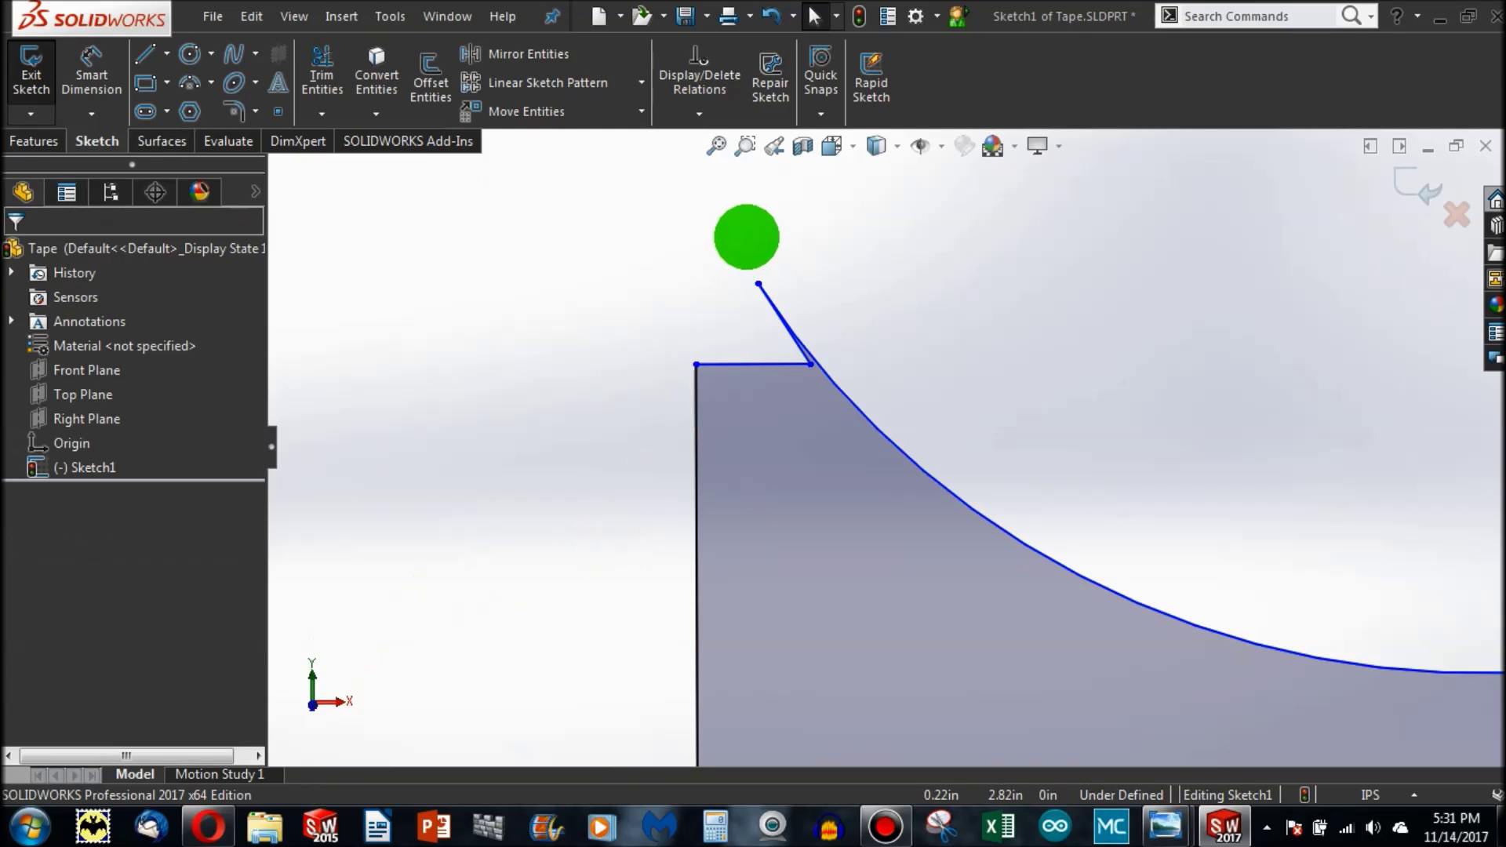
drag(758, 284, 886, 457)
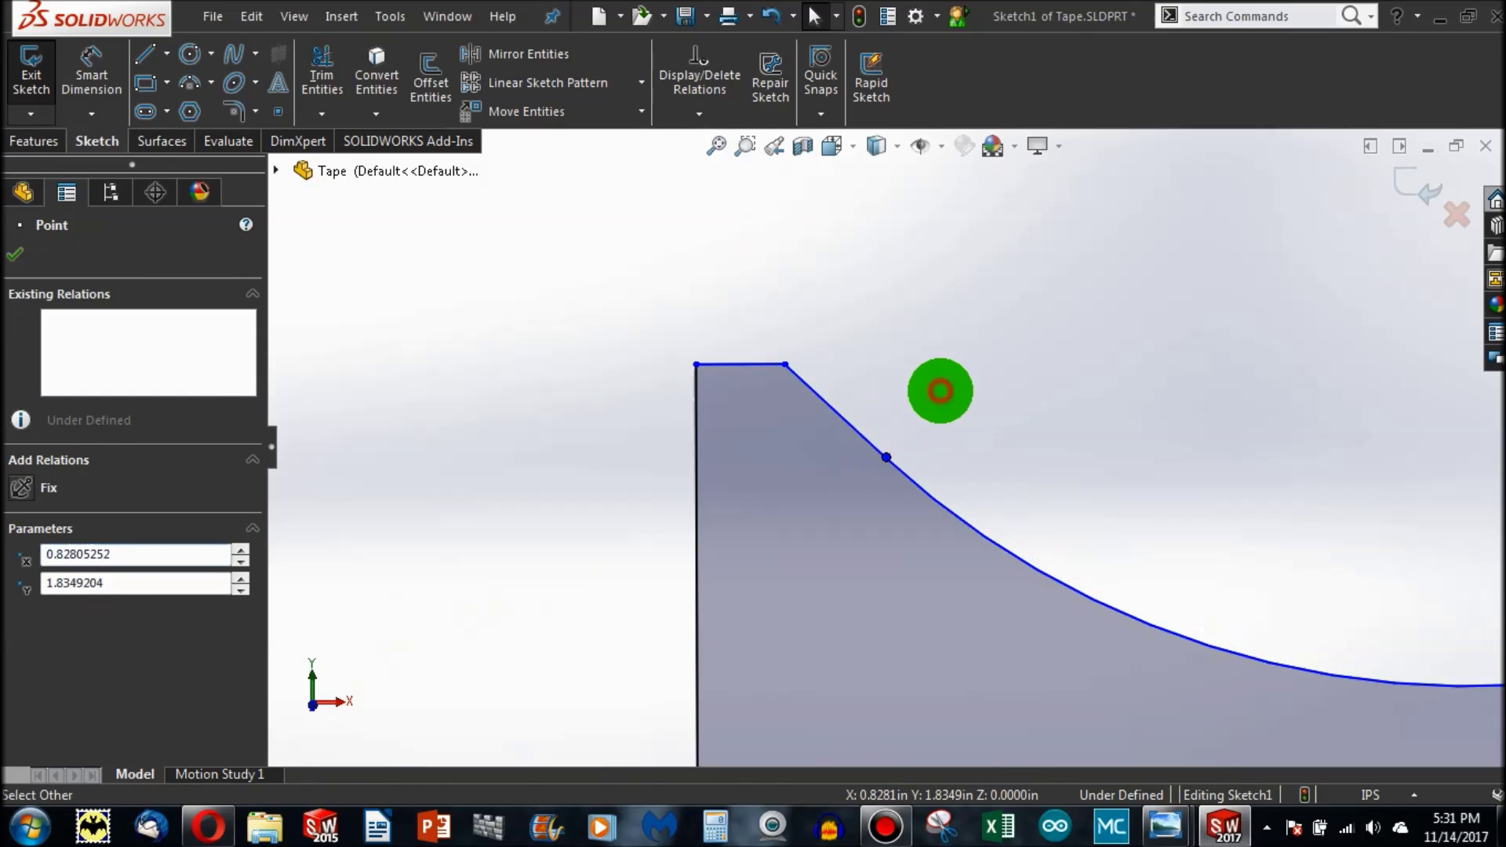
right_click(940, 390)
click(962, 424)
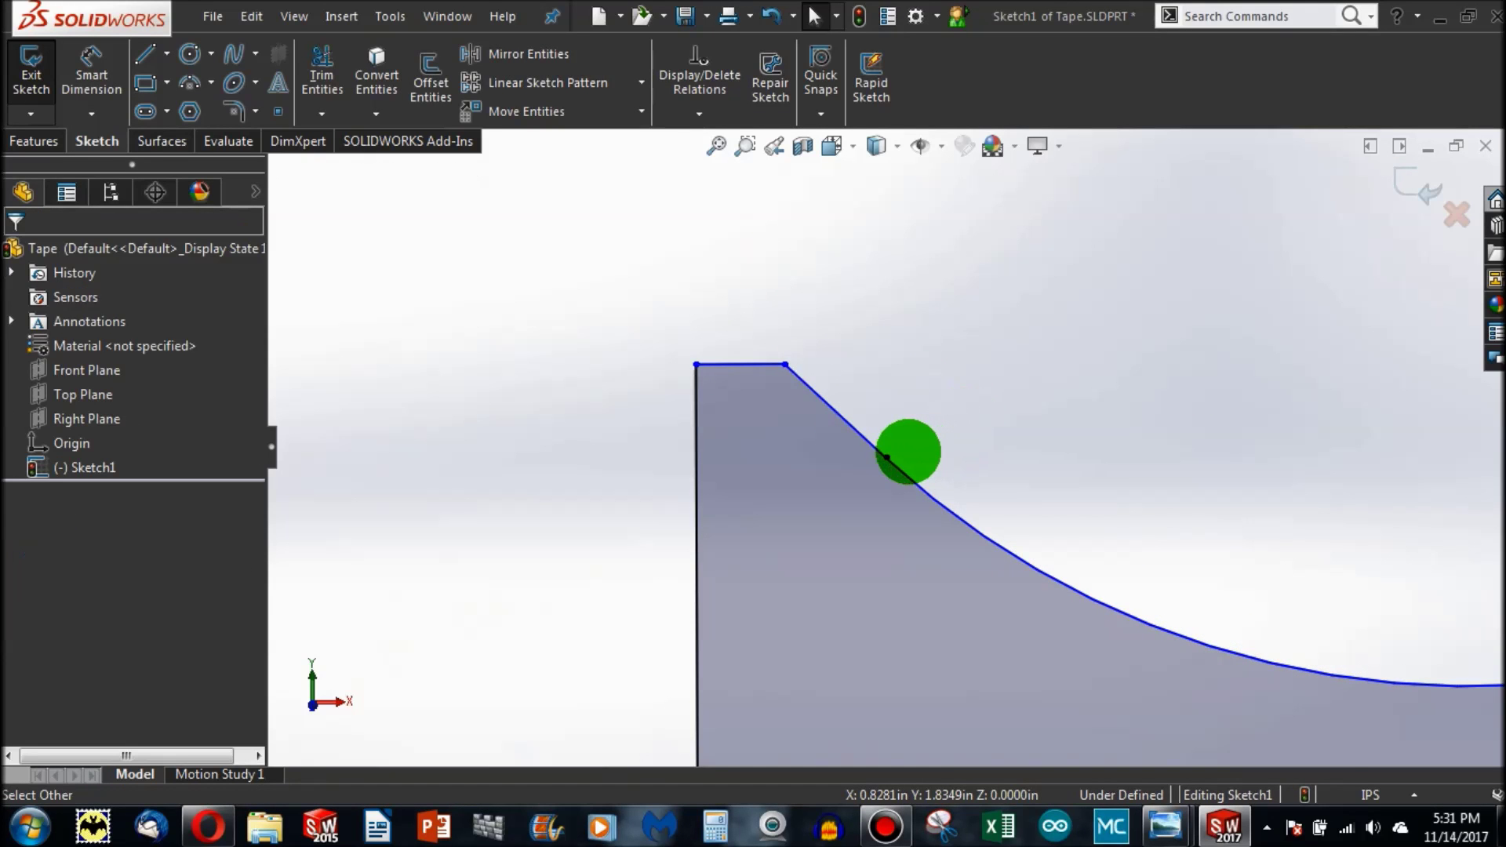
scroll(908, 451, down, 5)
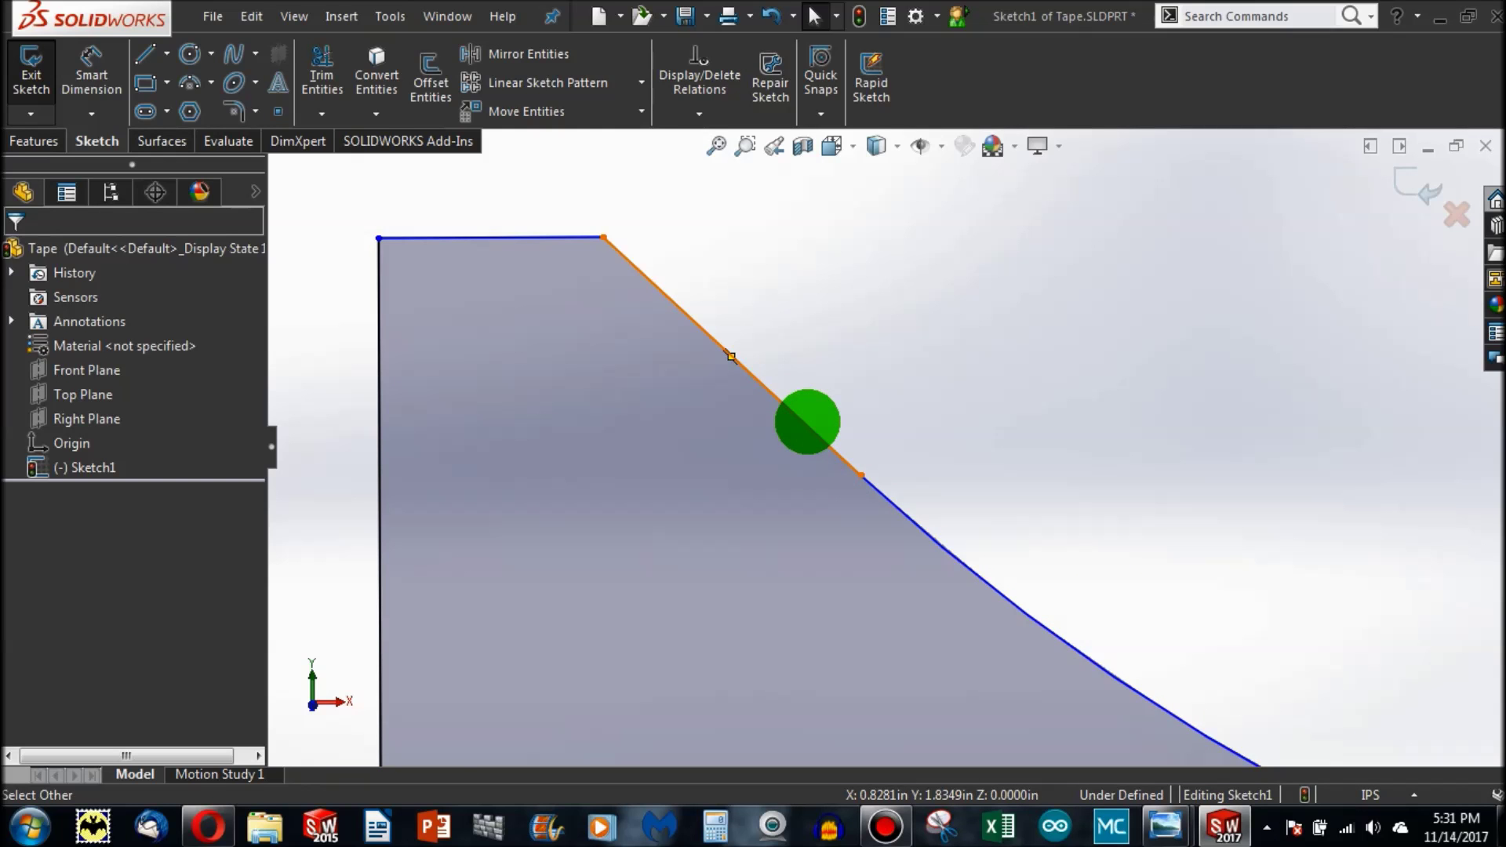
scroll(813, 423, up, 5)
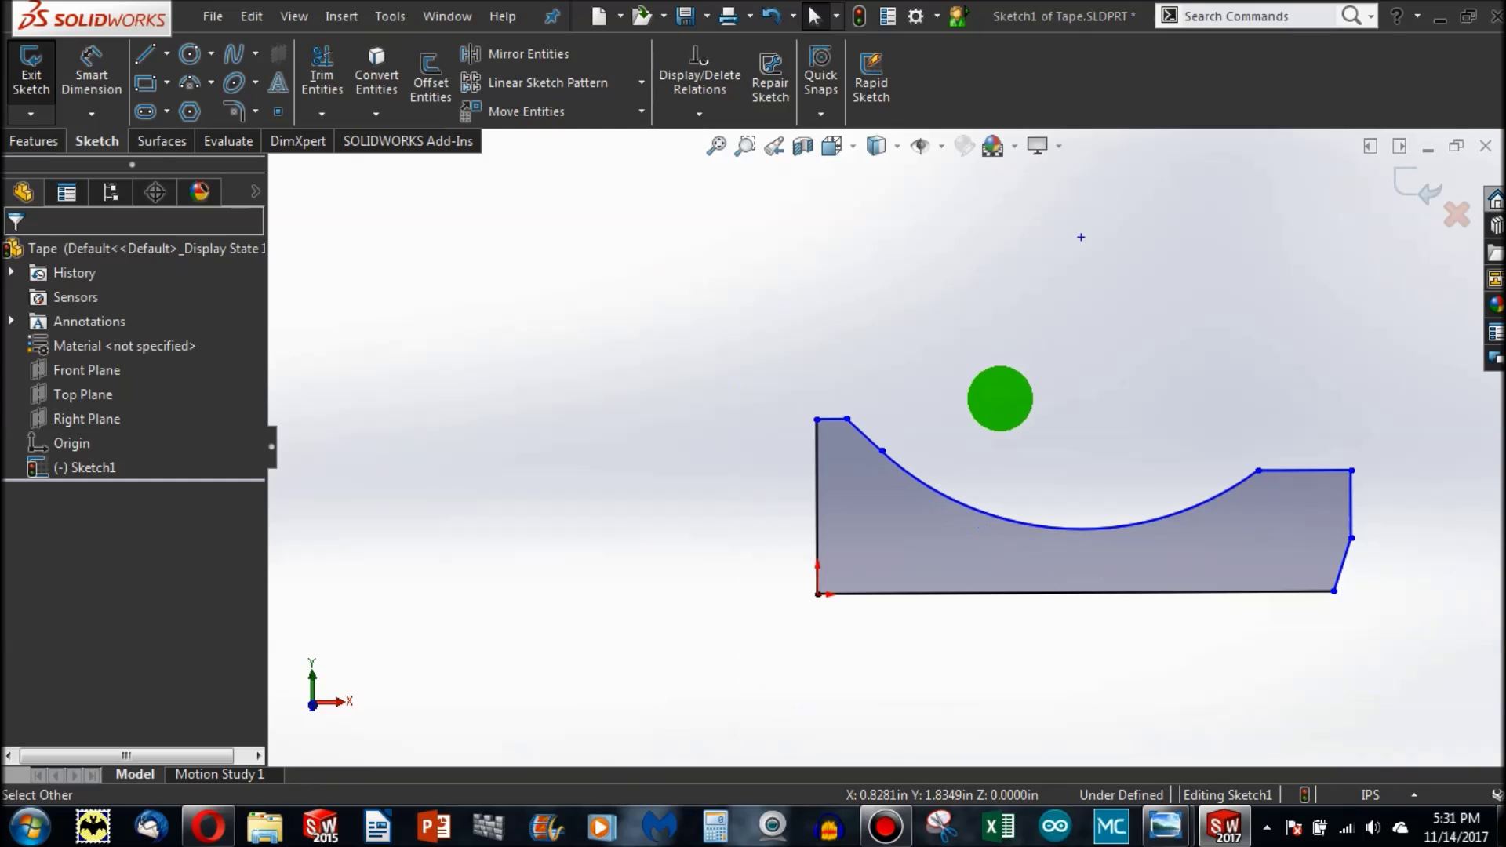
Step: Raise the top-right flat edge by lifting the scoop's right end
scroll(1373, 491, down, 3)
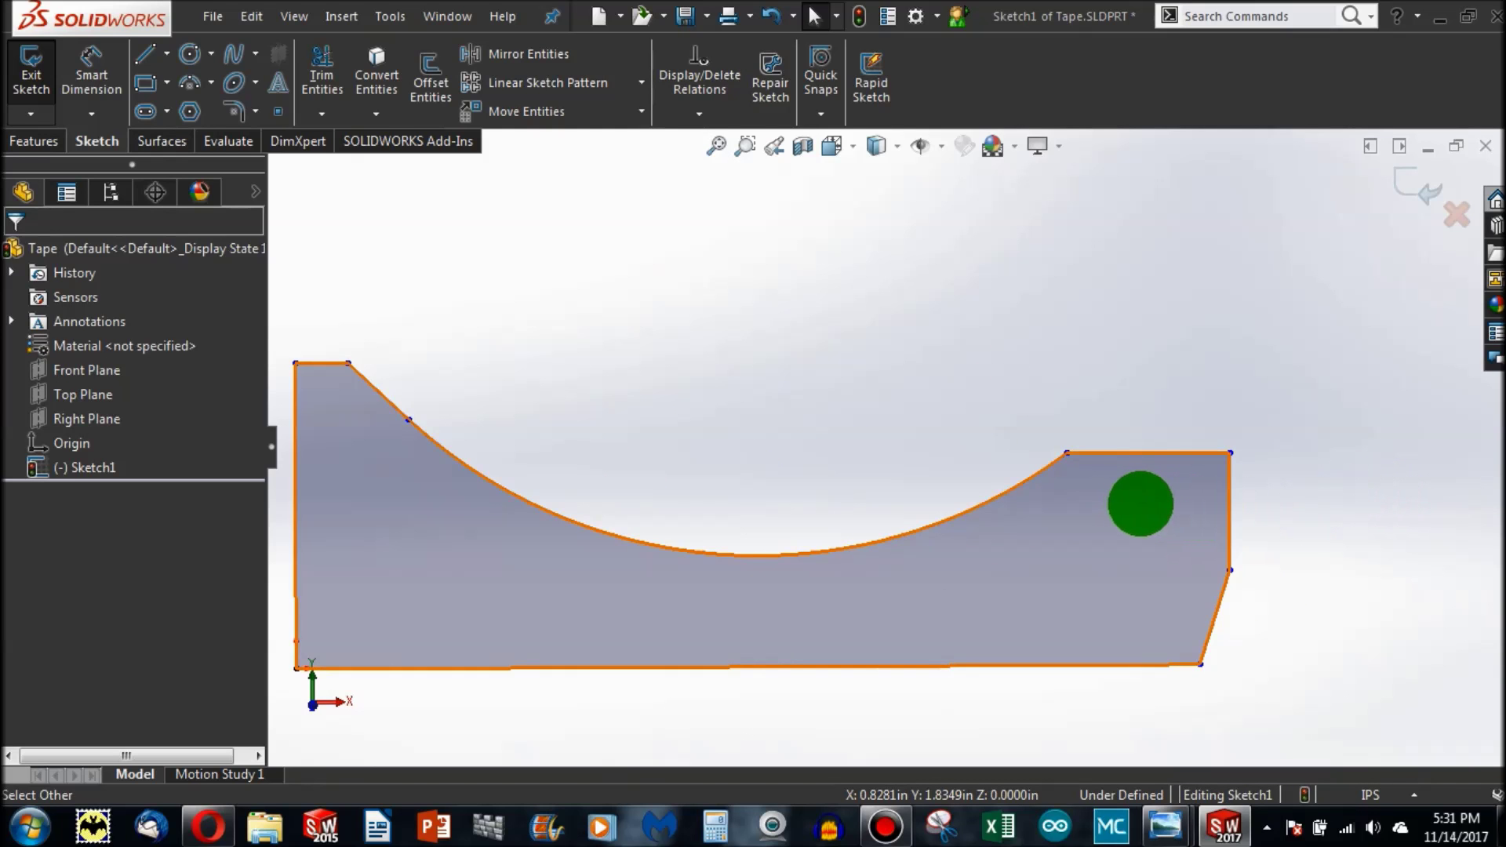
click(1230, 511)
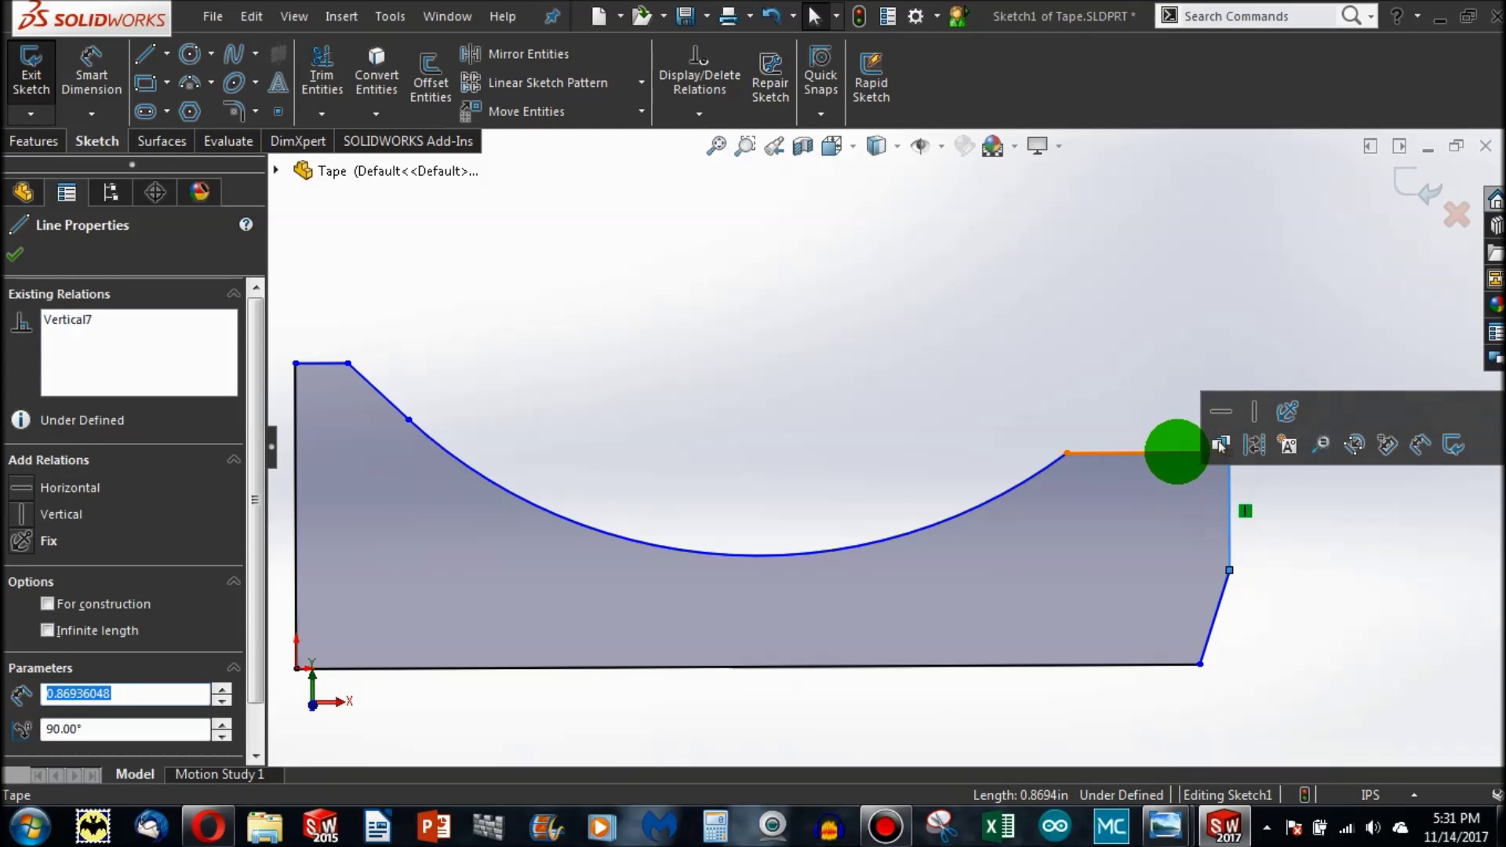
scroll(1096, 521, up, 2)
click(1010, 392)
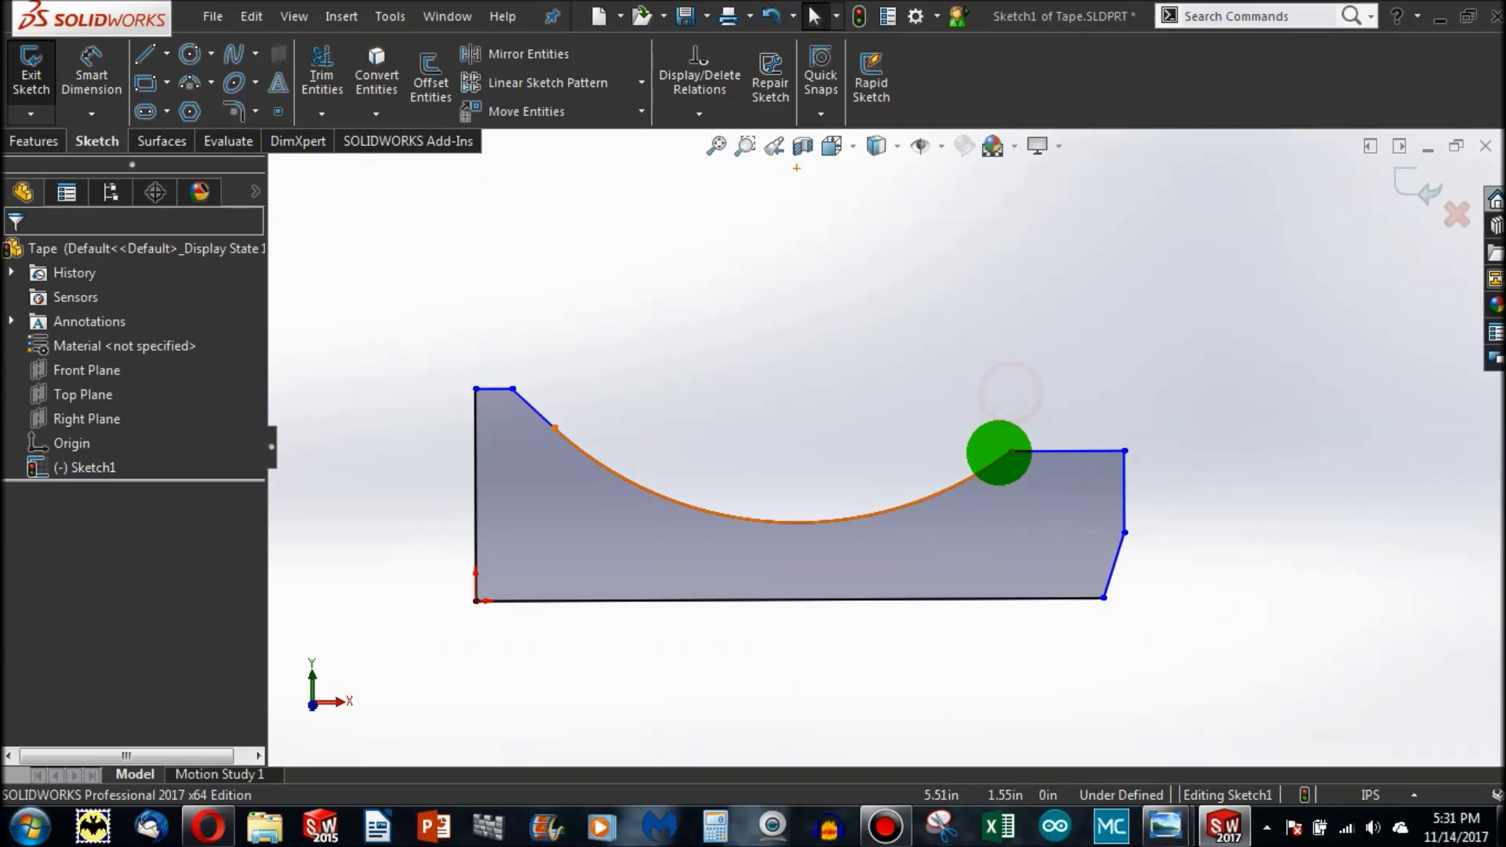
drag(1011, 450, 1005, 366)
Step: Make the short top-left edge and the top-right flat edge collinear
click(1052, 363)
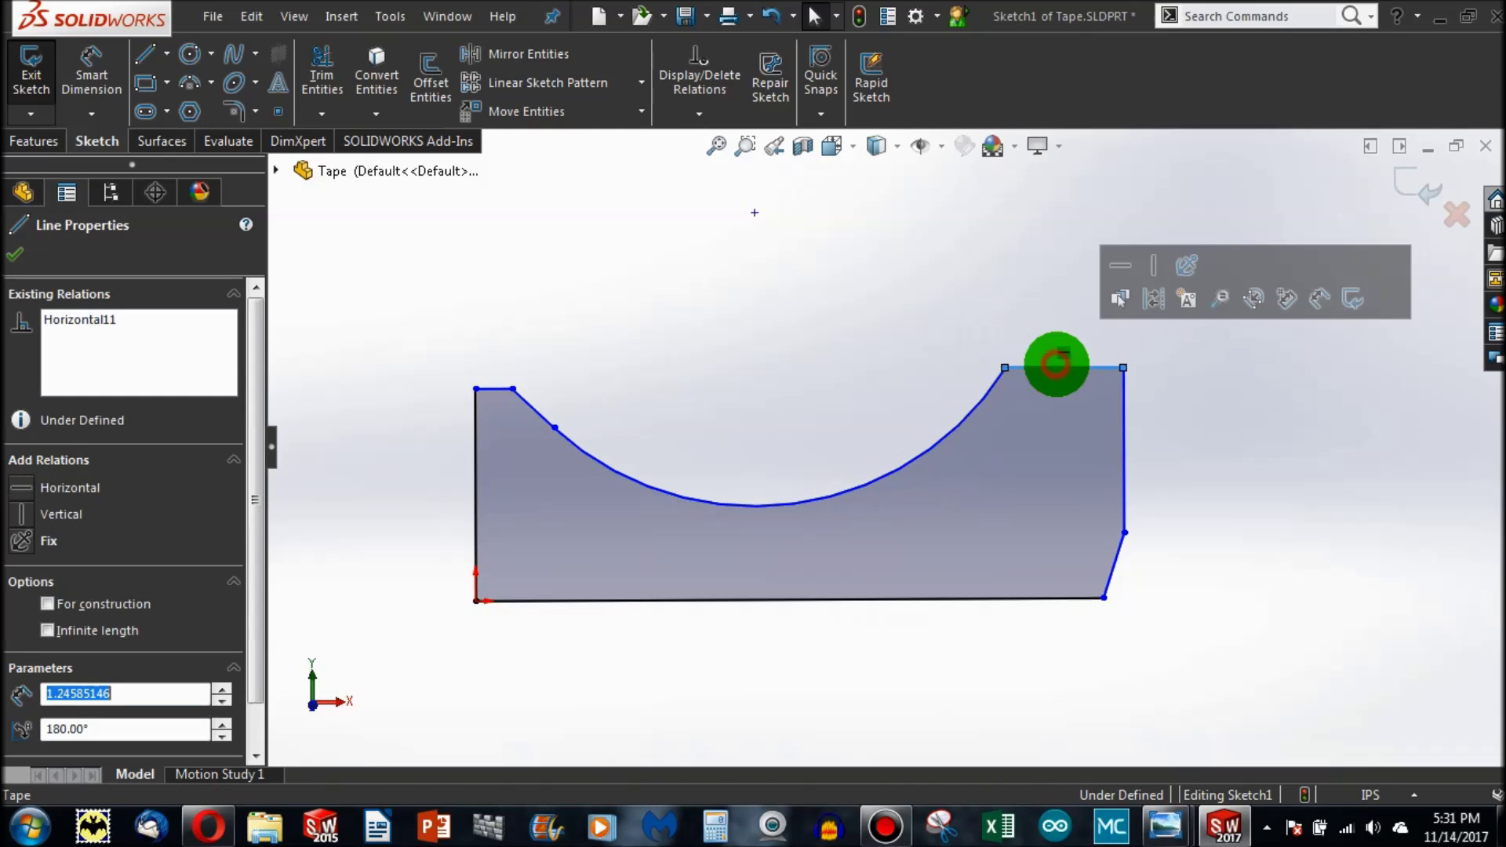
click(484, 386)
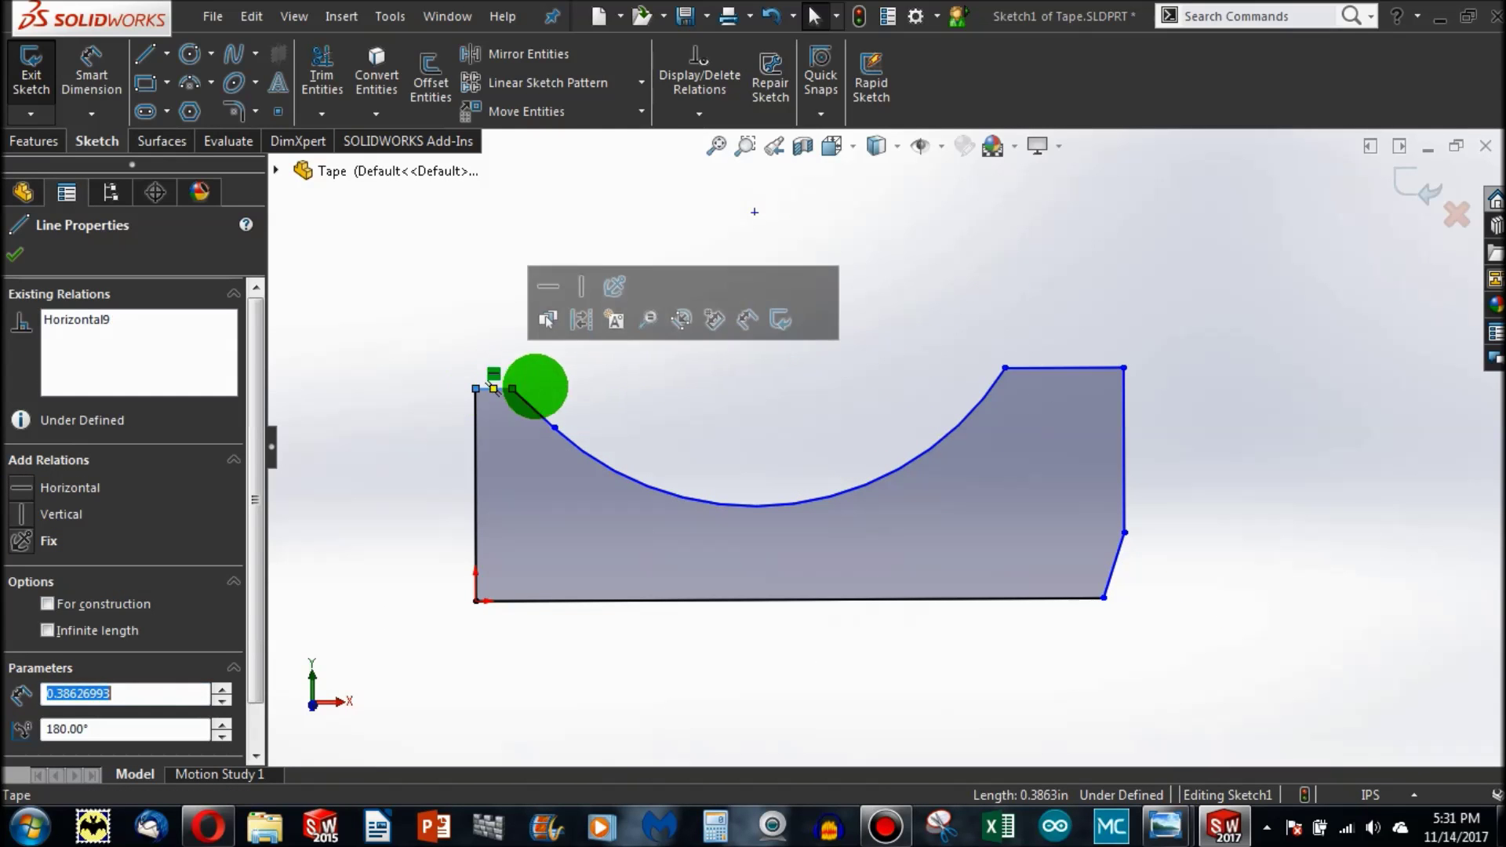
click(687, 393)
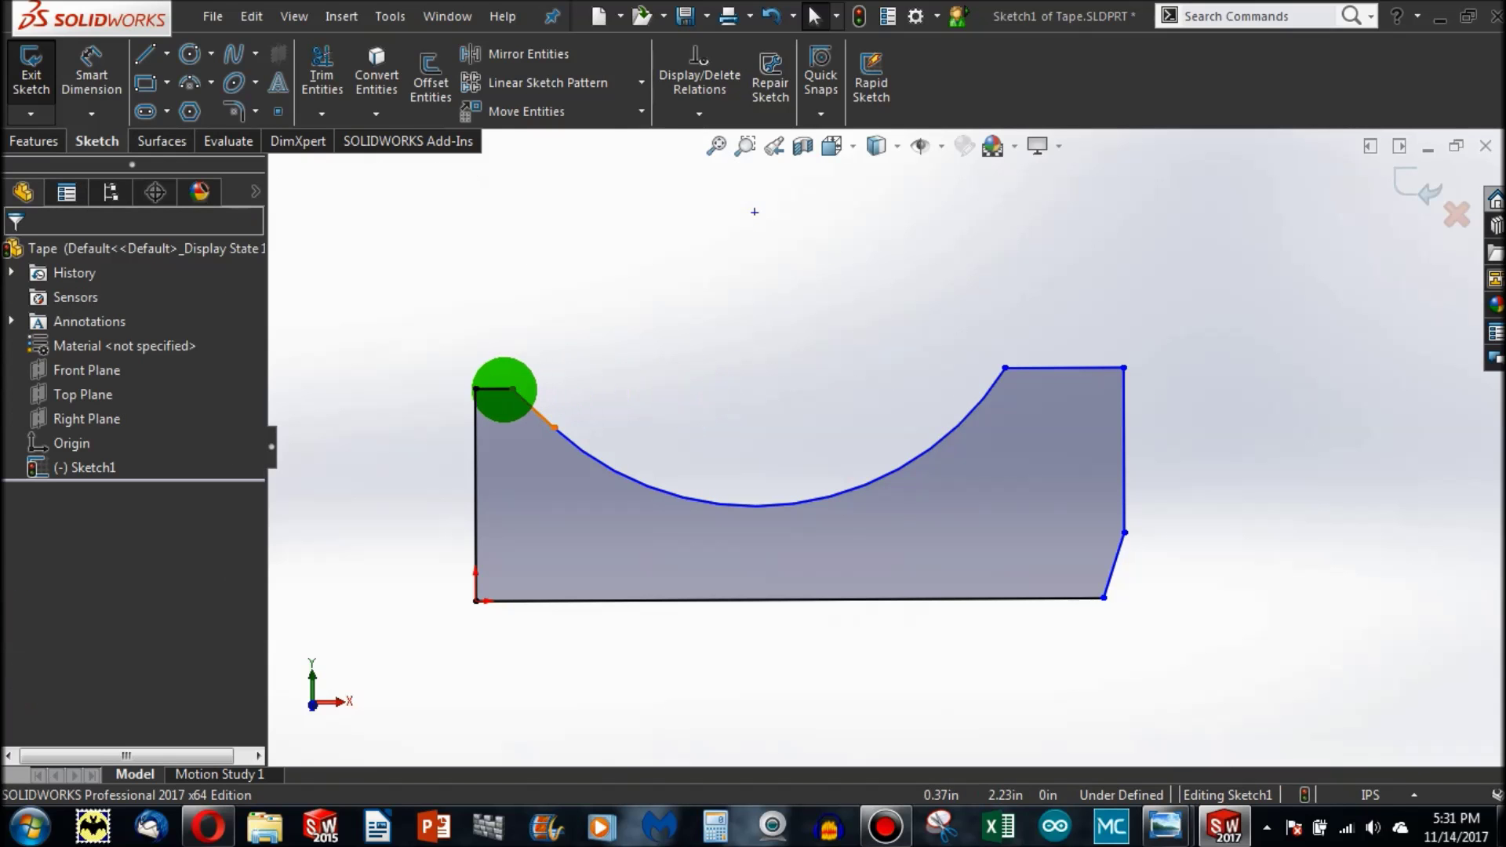
click(494, 389)
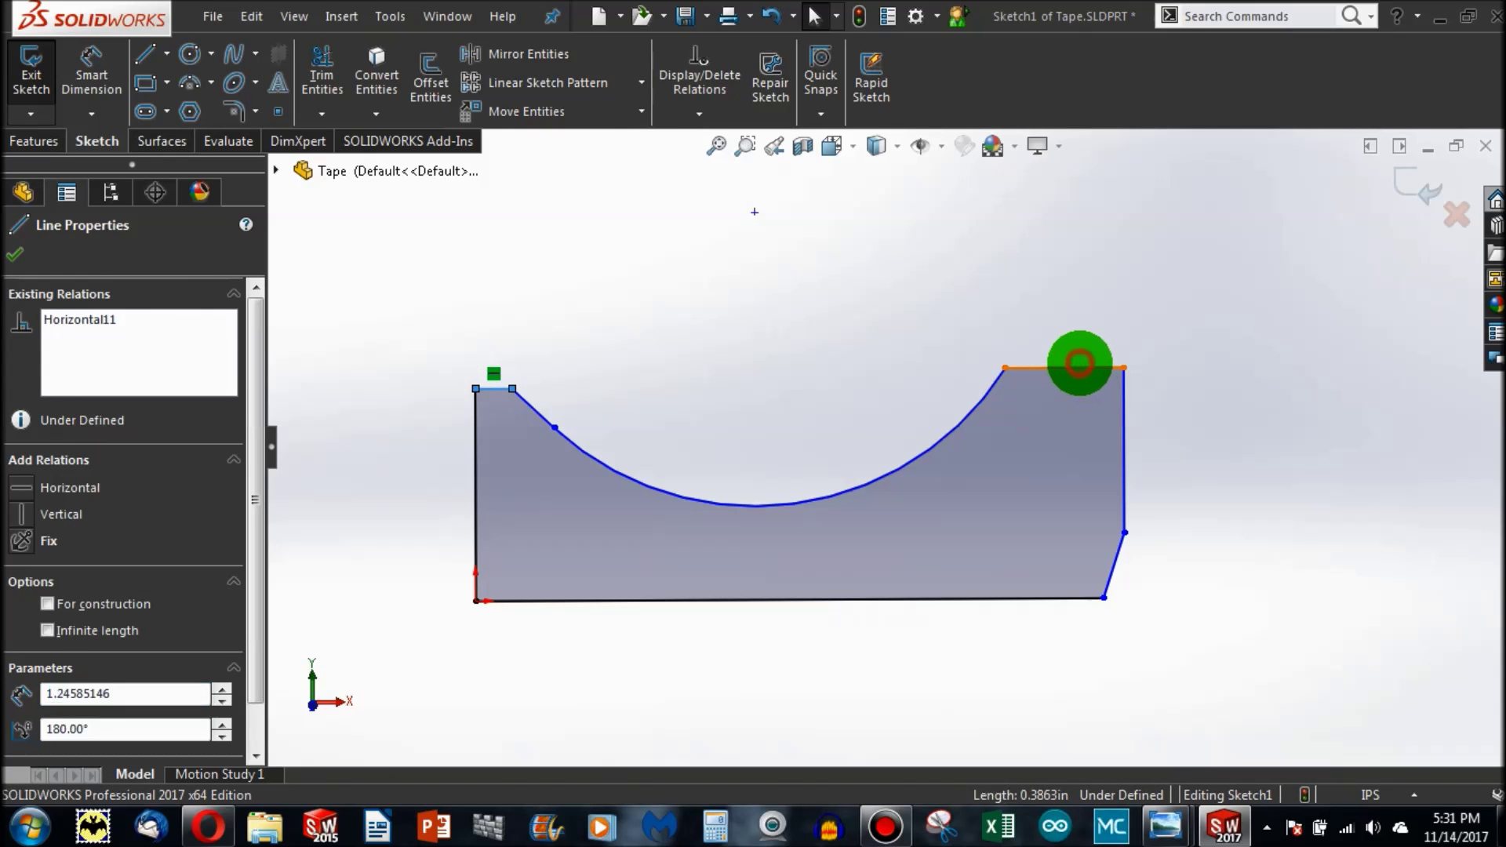
ctrl+click(1080, 363)
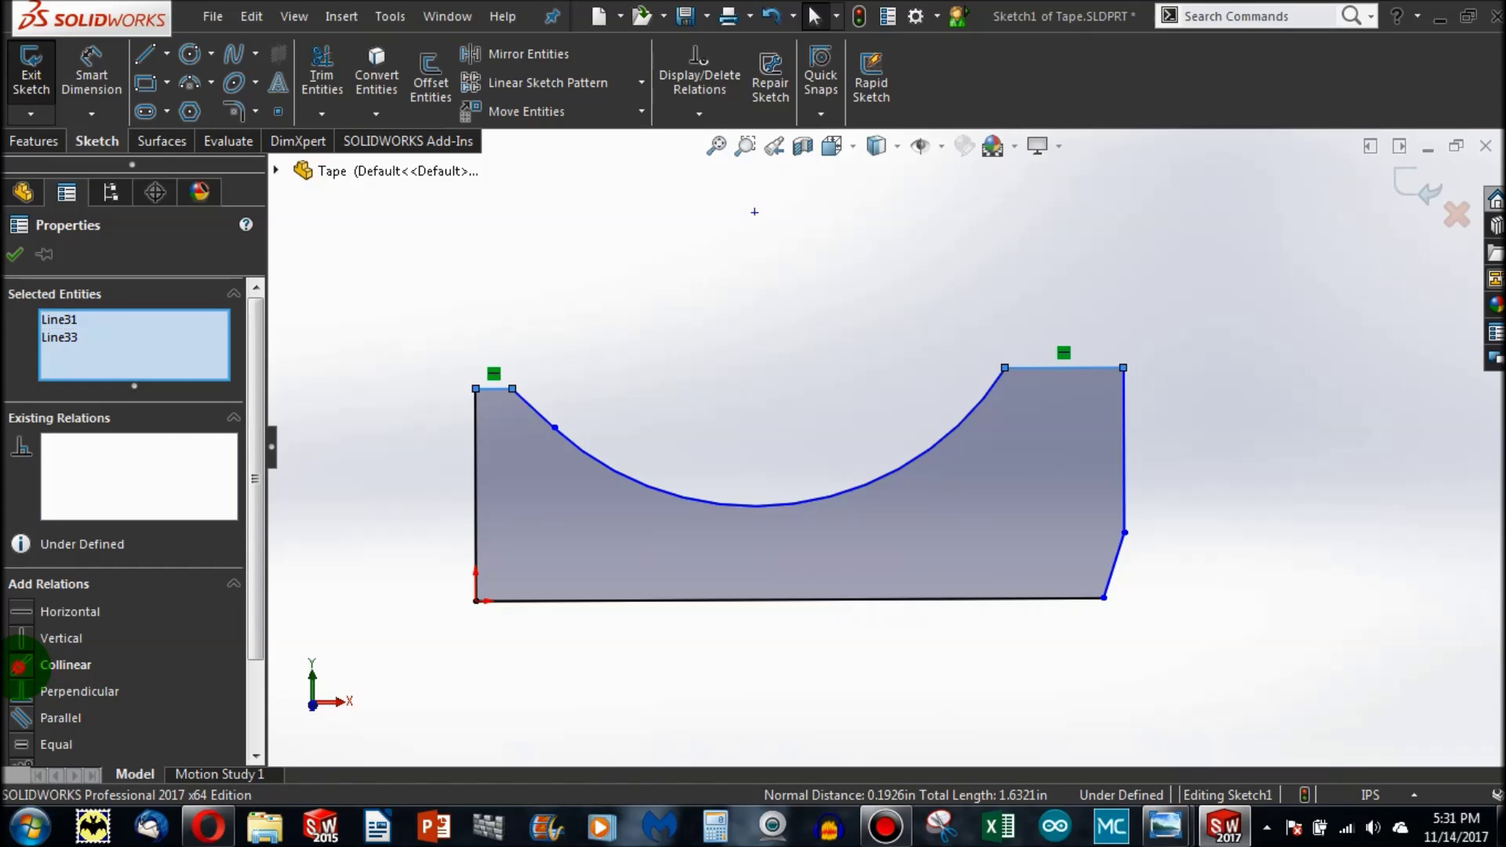
click(18, 666)
click(770, 346)
Step: Delete the collinear relation and pull the scoop's end down to lower the top-right edge
drag(1019, 385, 982, 406)
click(905, 356)
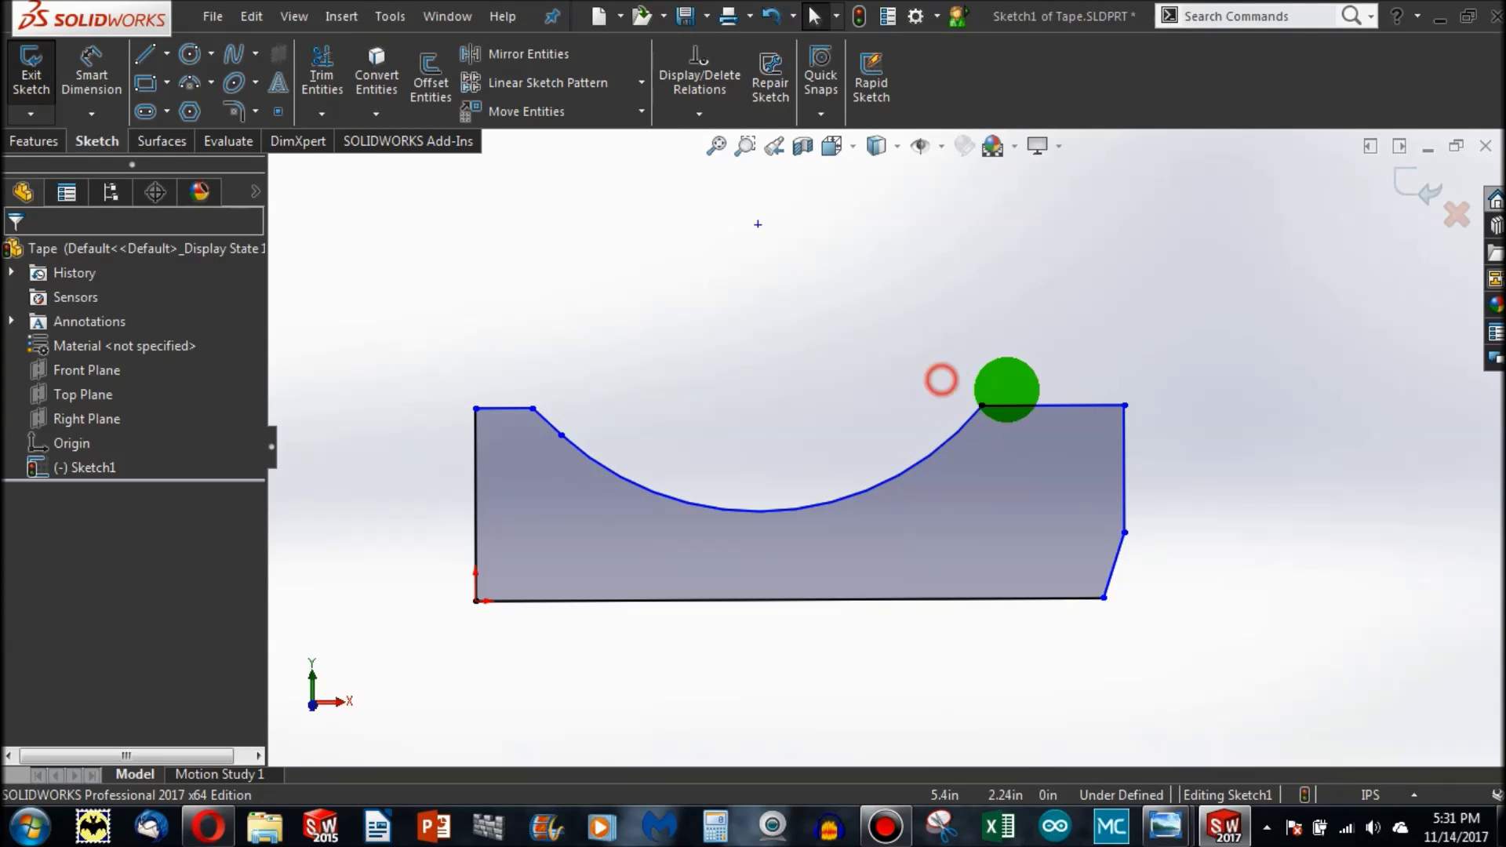
click(1015, 404)
click(1054, 391)
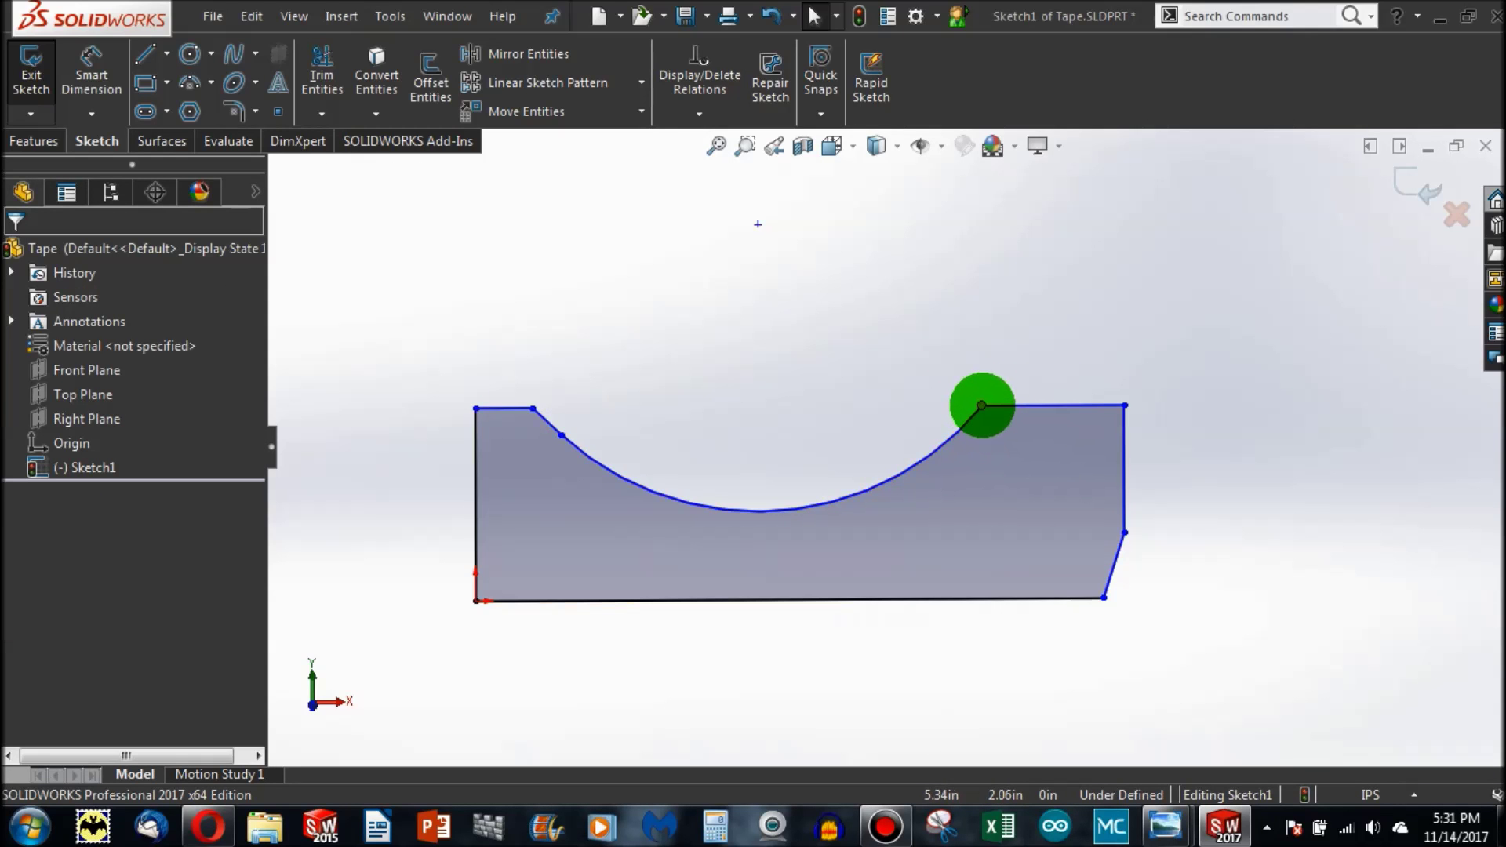
drag(982, 405, 980, 453)
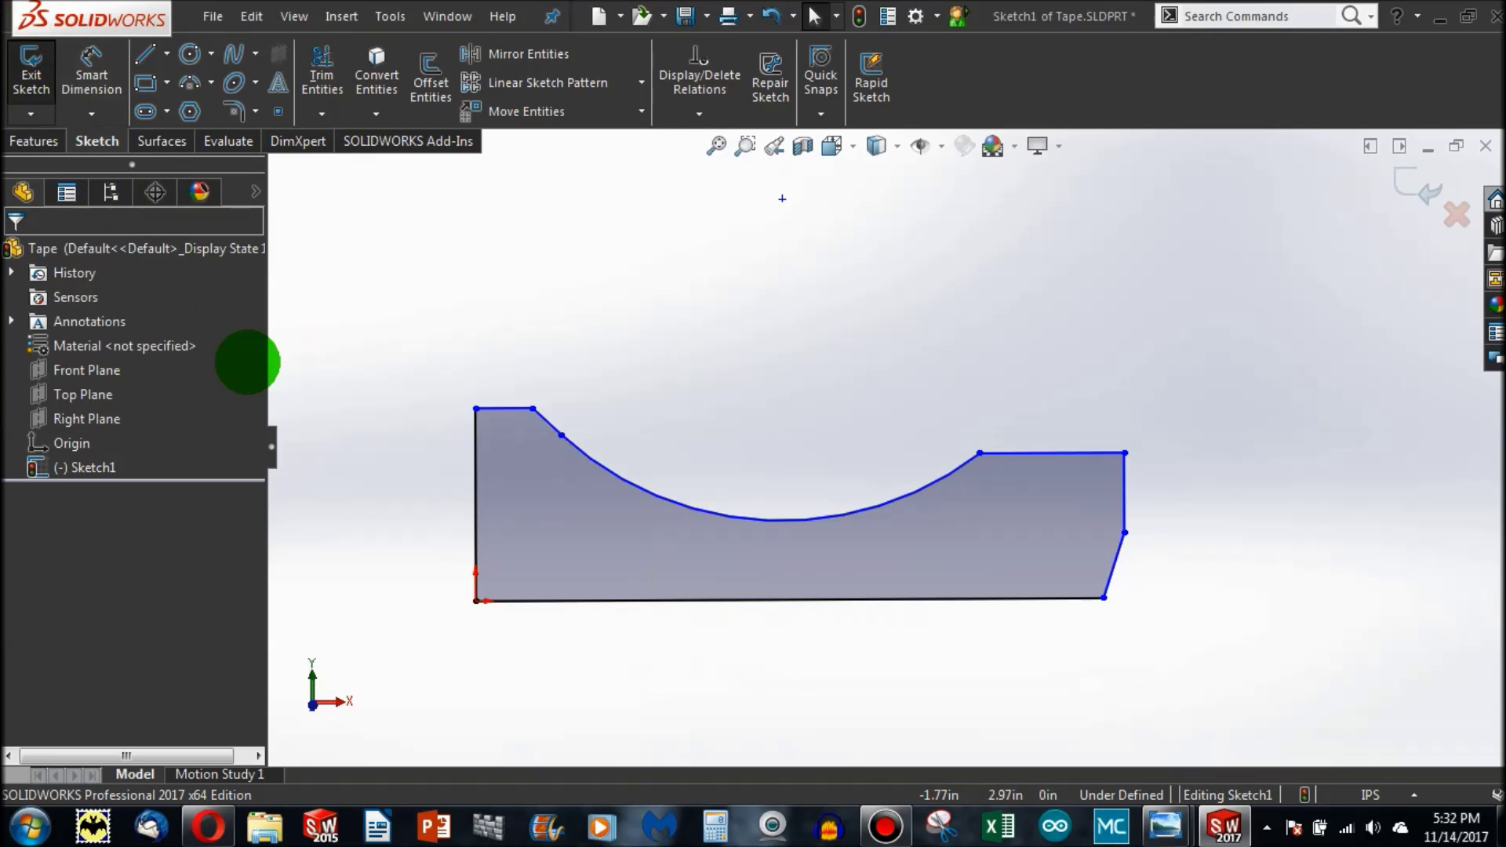
click(479, 530)
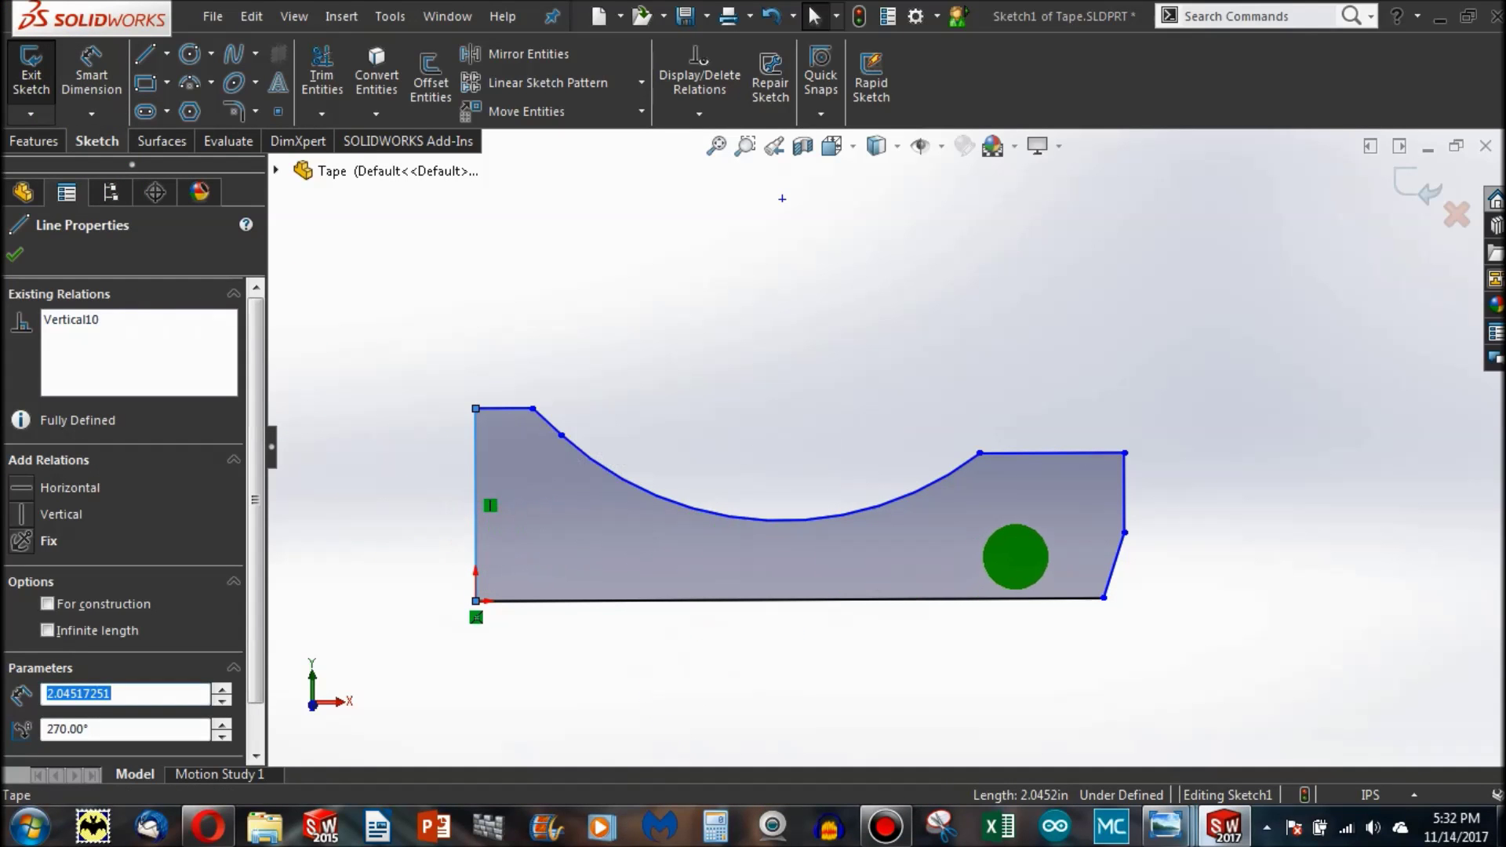
key(Delete)
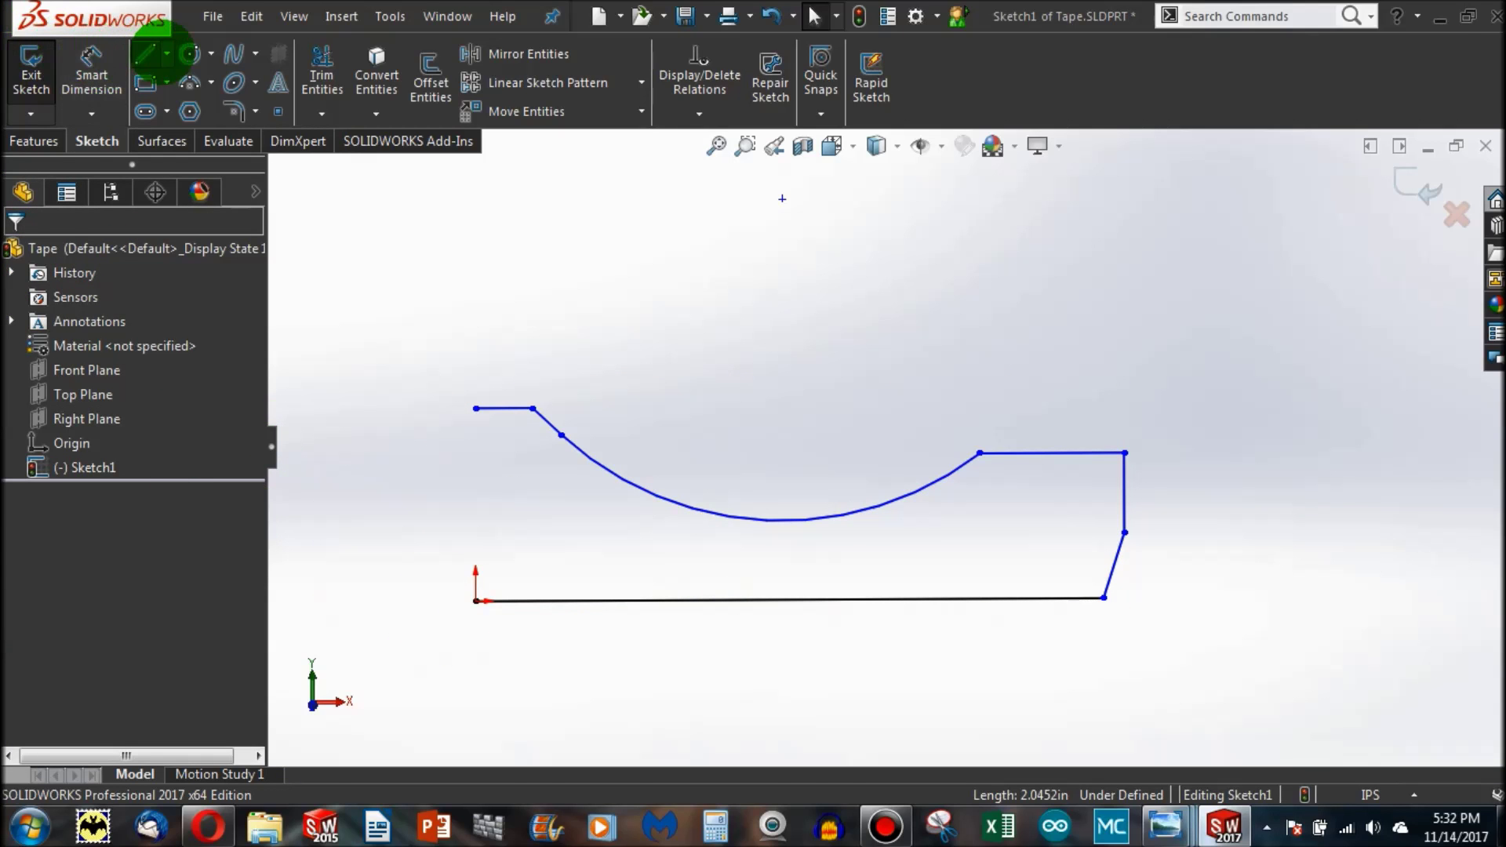
click(152, 59)
click(476, 601)
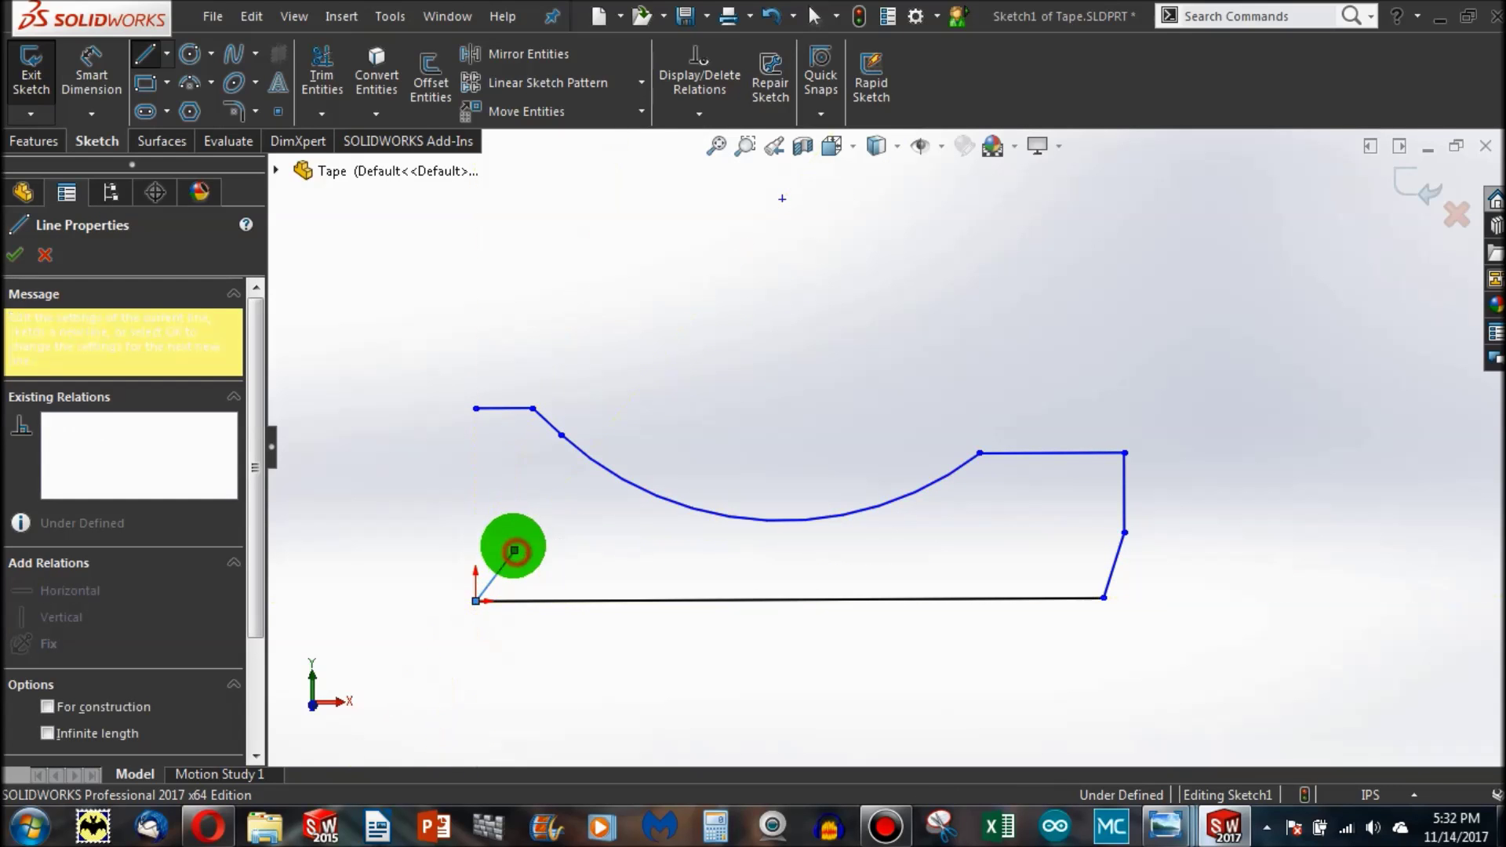
click(515, 550)
click(476, 409)
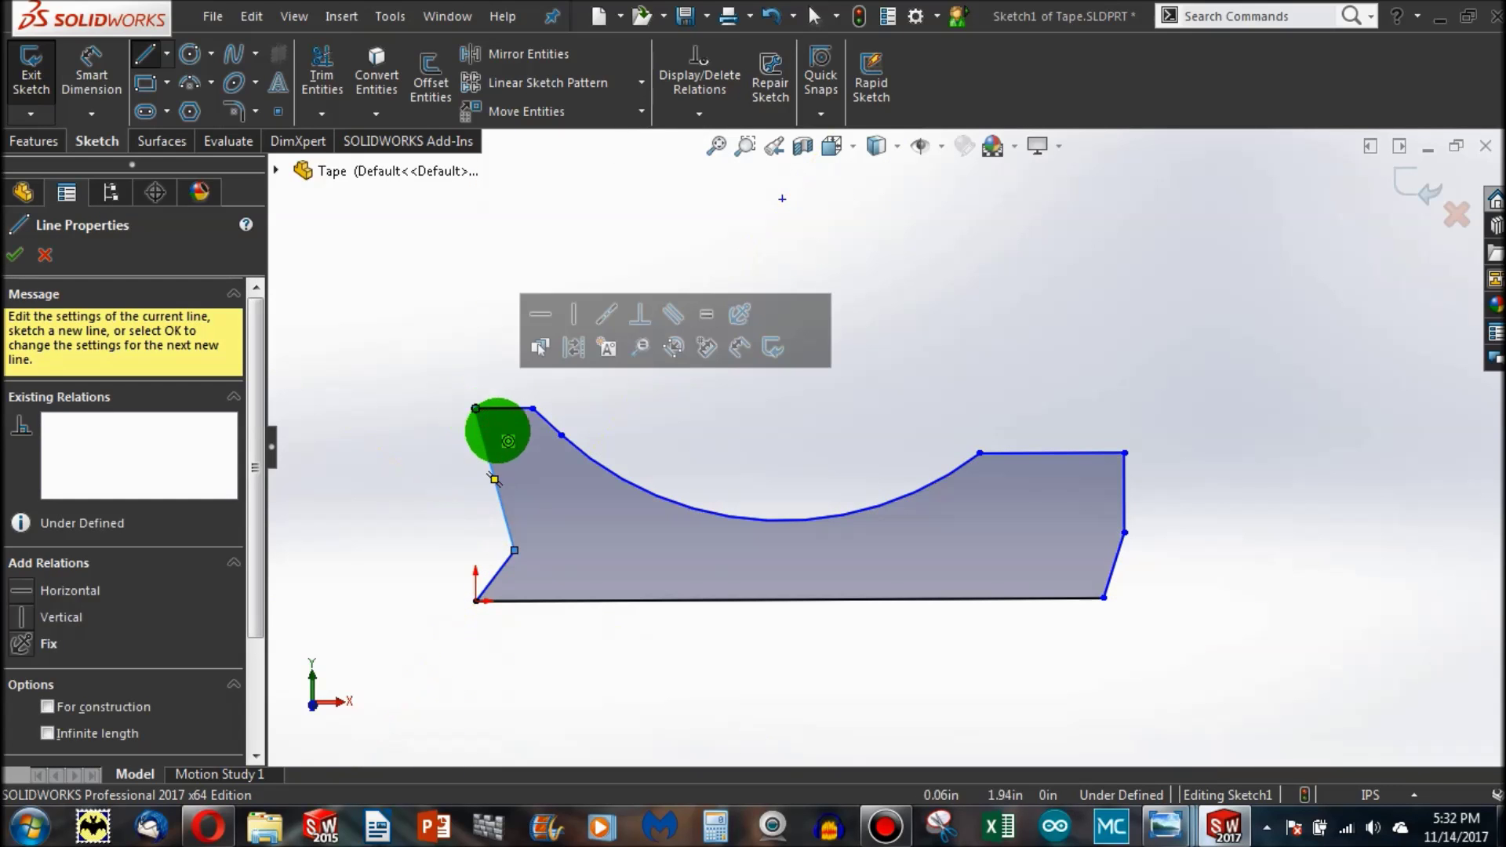
key(Escape)
drag(534, 409, 665, 455)
drag(477, 414, 514, 415)
click(514, 444)
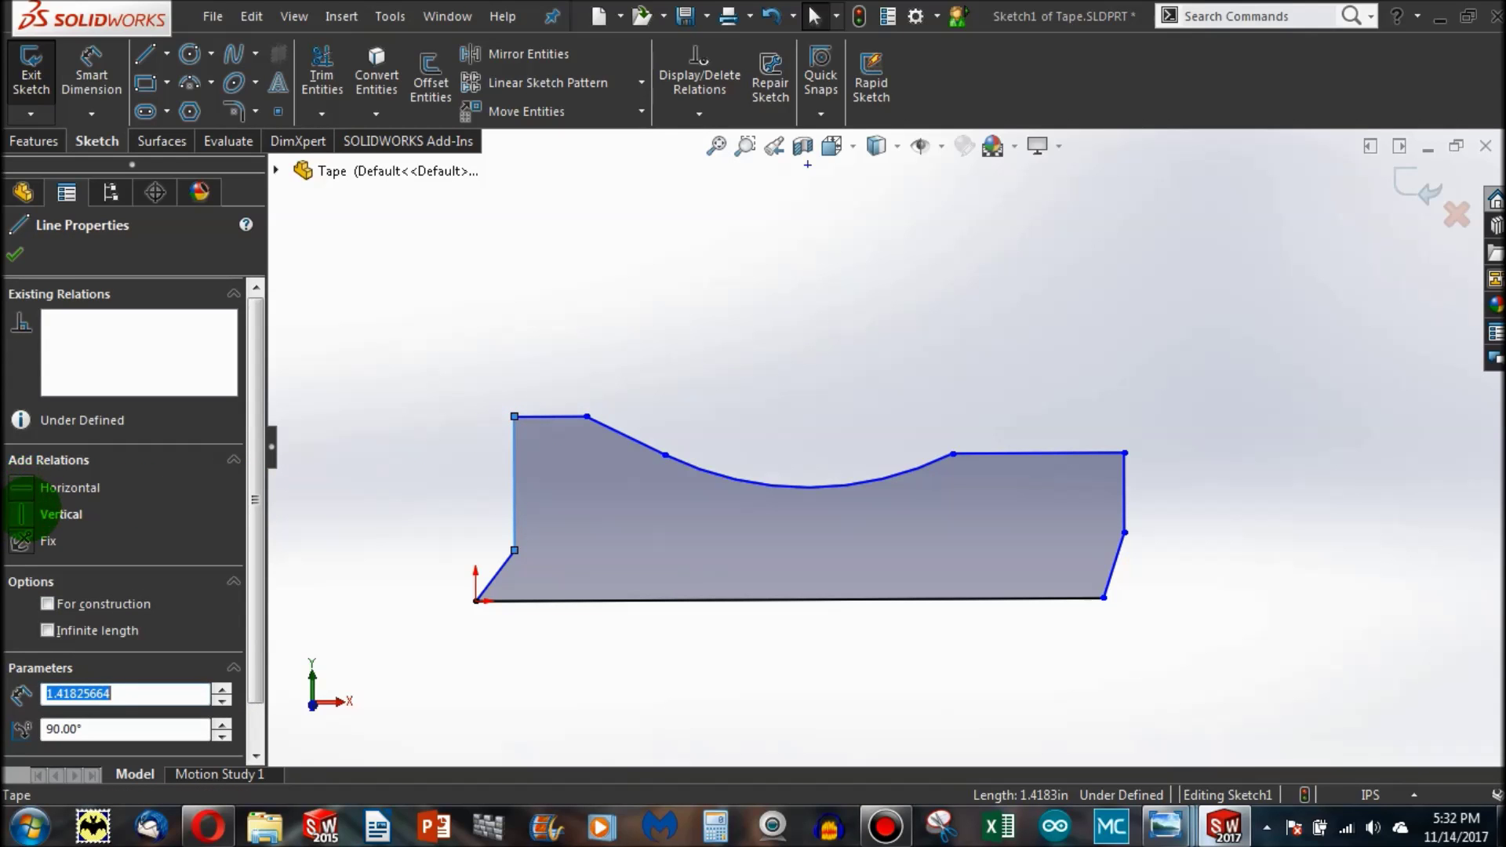
click(22, 514)
click(350, 470)
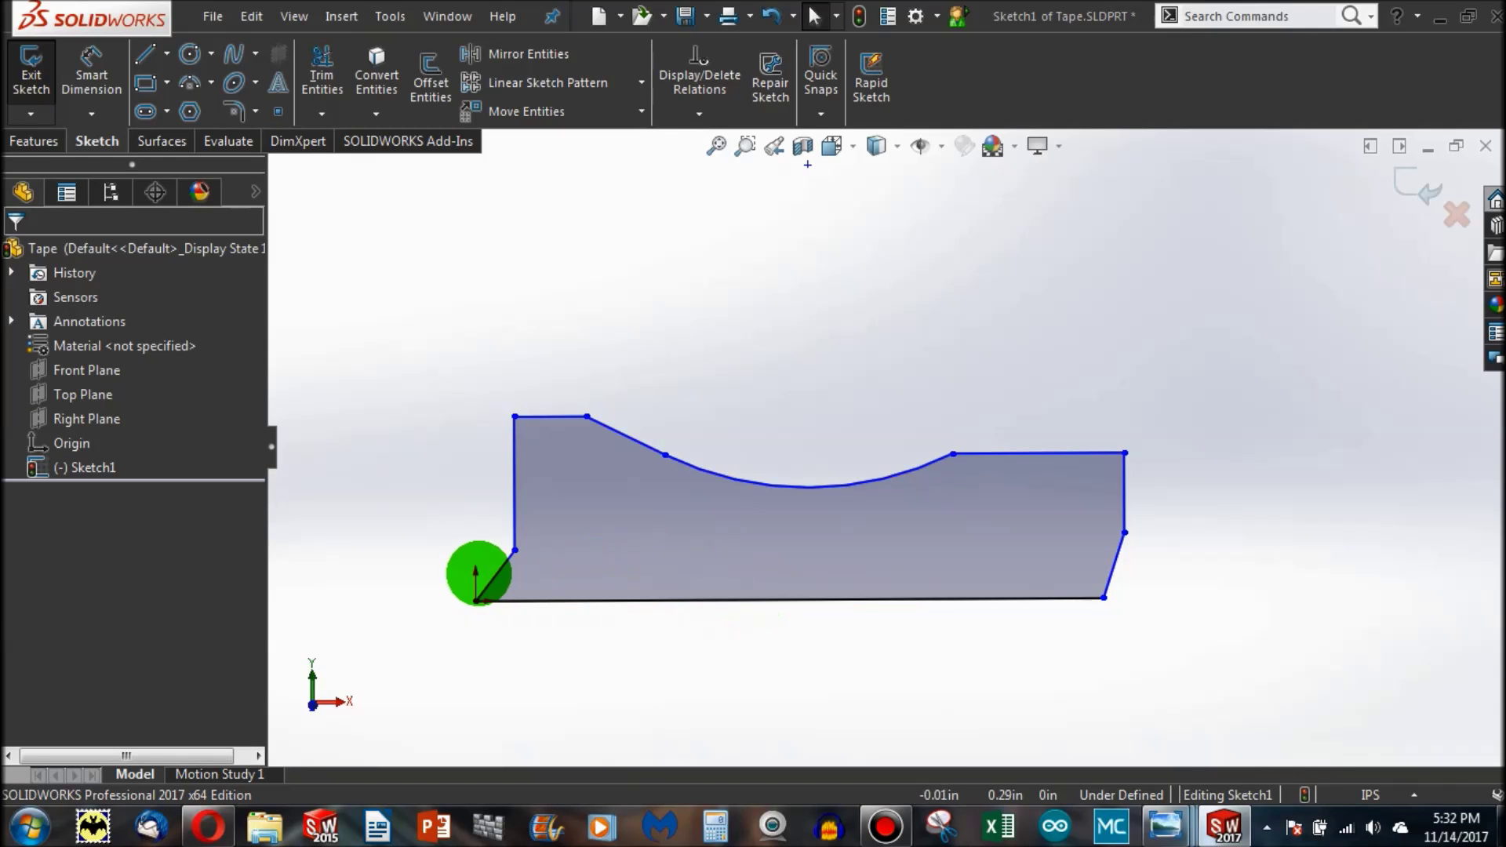
click(491, 571)
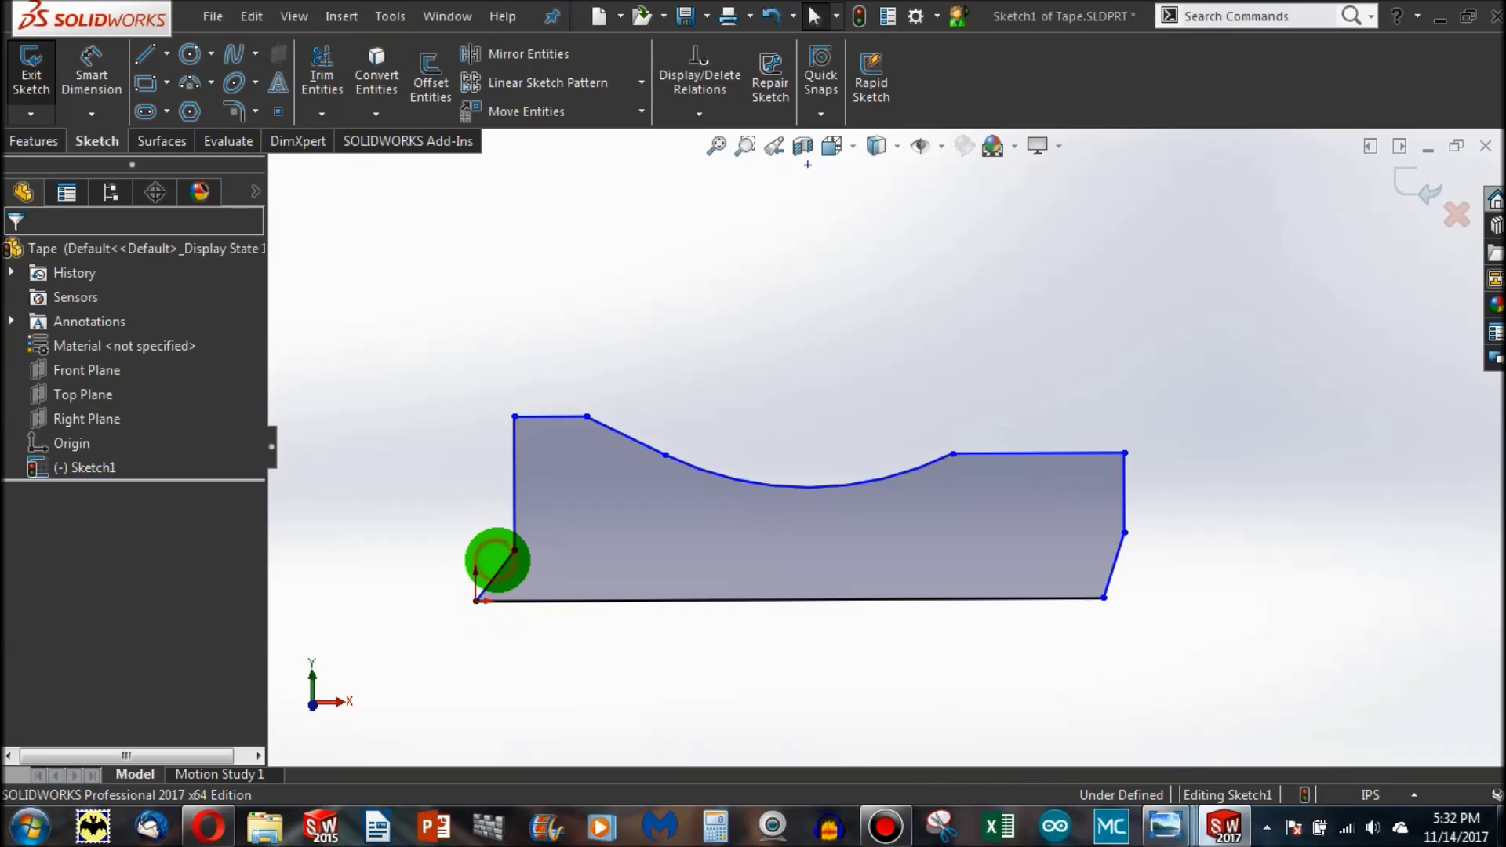
click(502, 560)
click(1115, 557)
click(1234, 630)
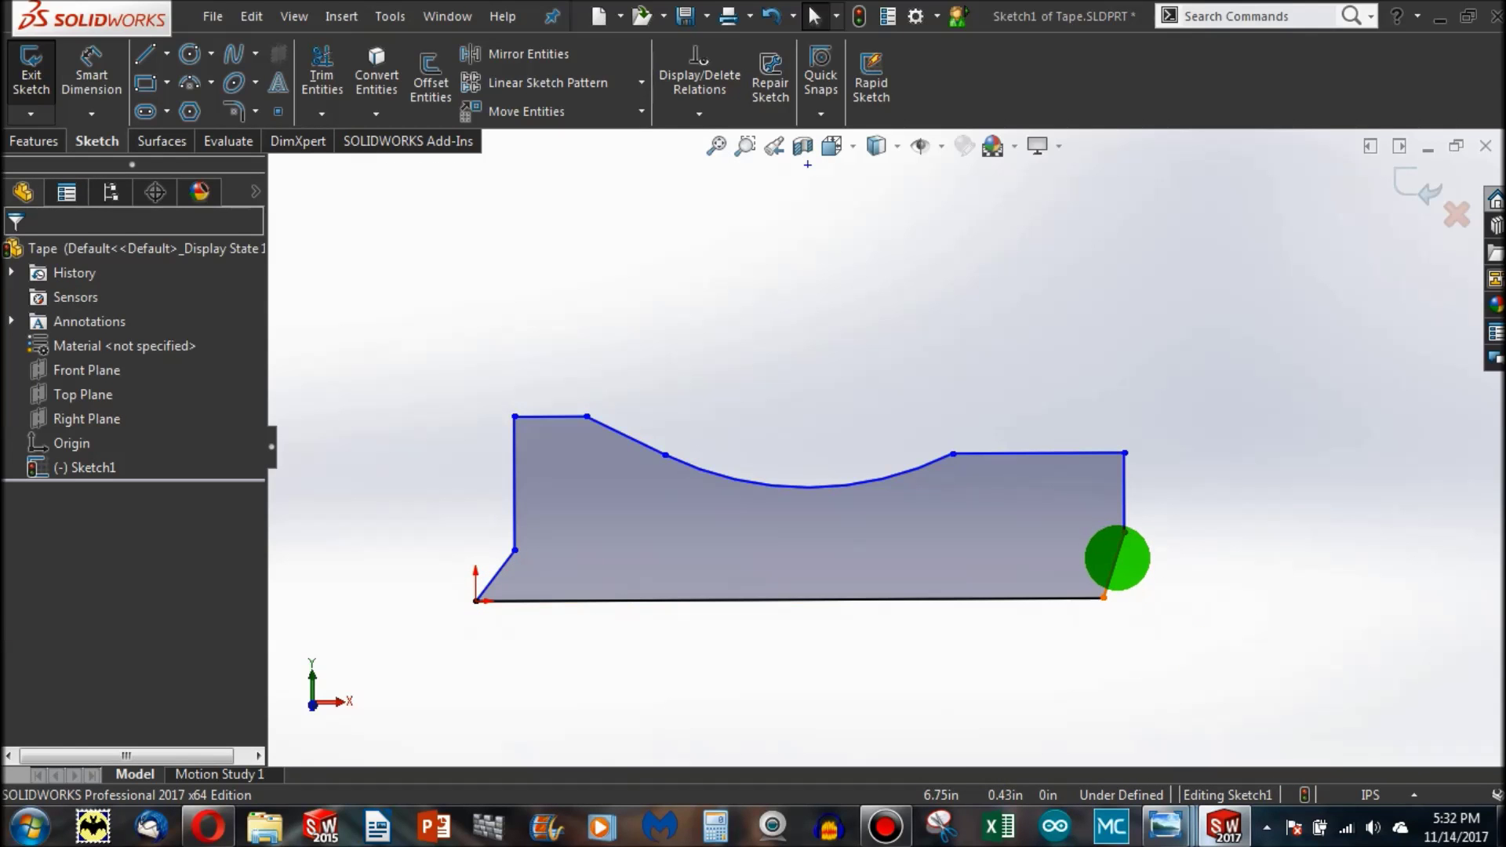
click(1115, 558)
Step: Make the right slanted edge parallel to the lower-left diagonal, moving a corner to about (0.937, 1.541) in
ctrl+click(498, 571)
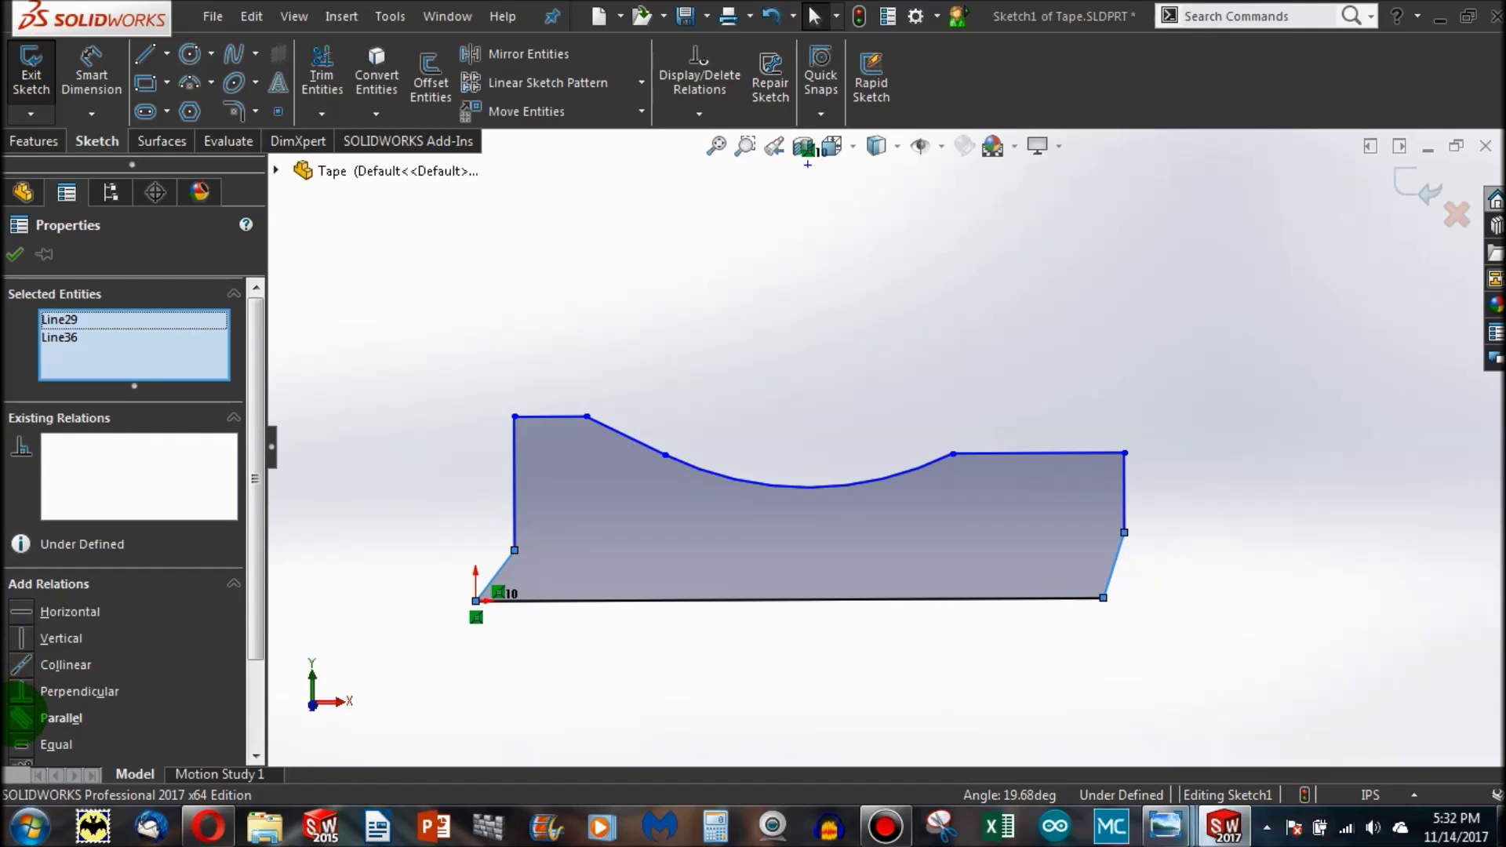
click(19, 717)
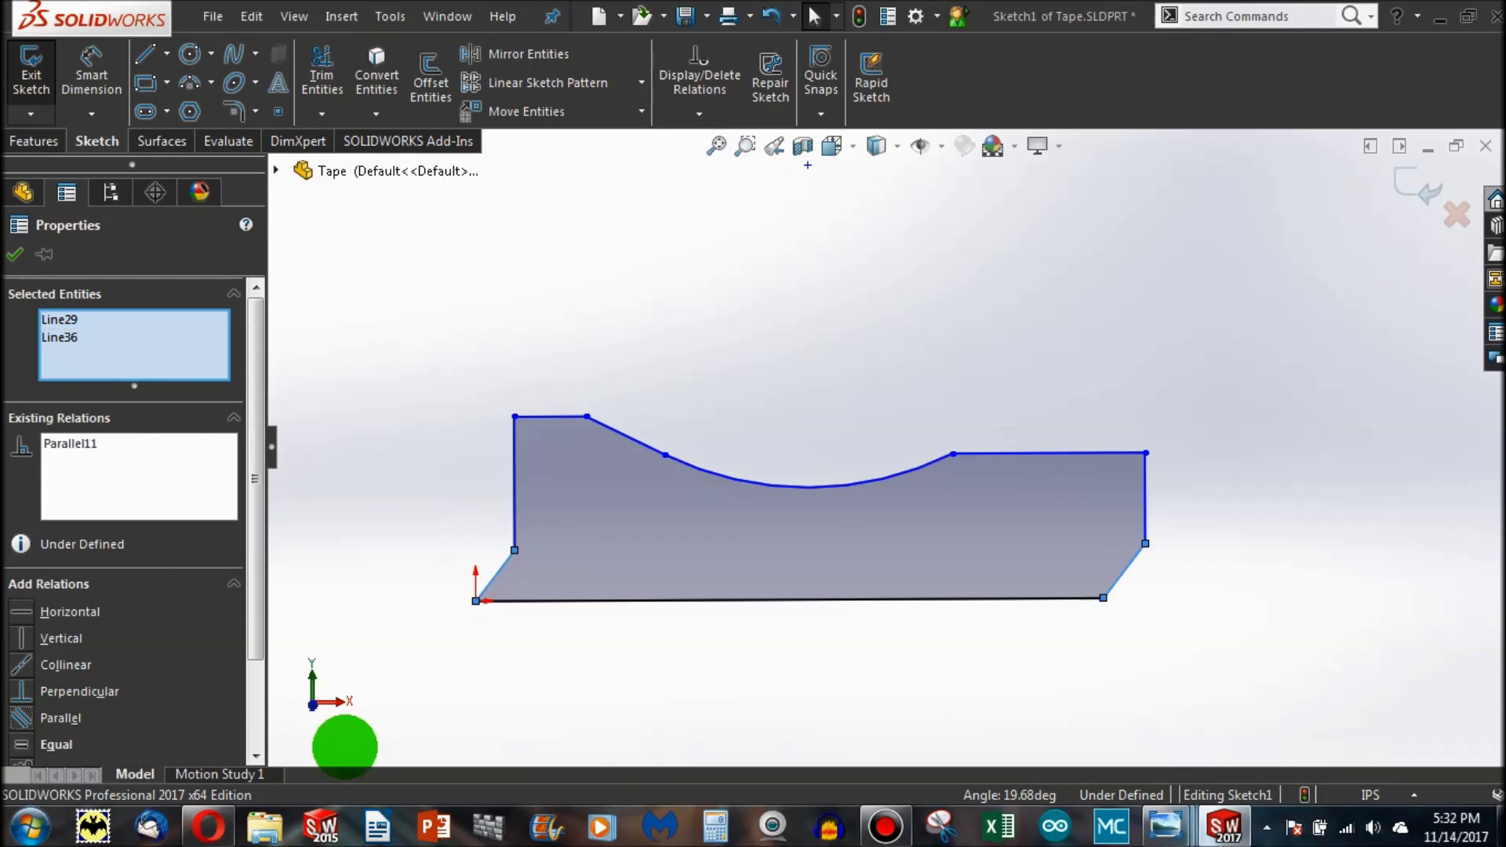
click(732, 686)
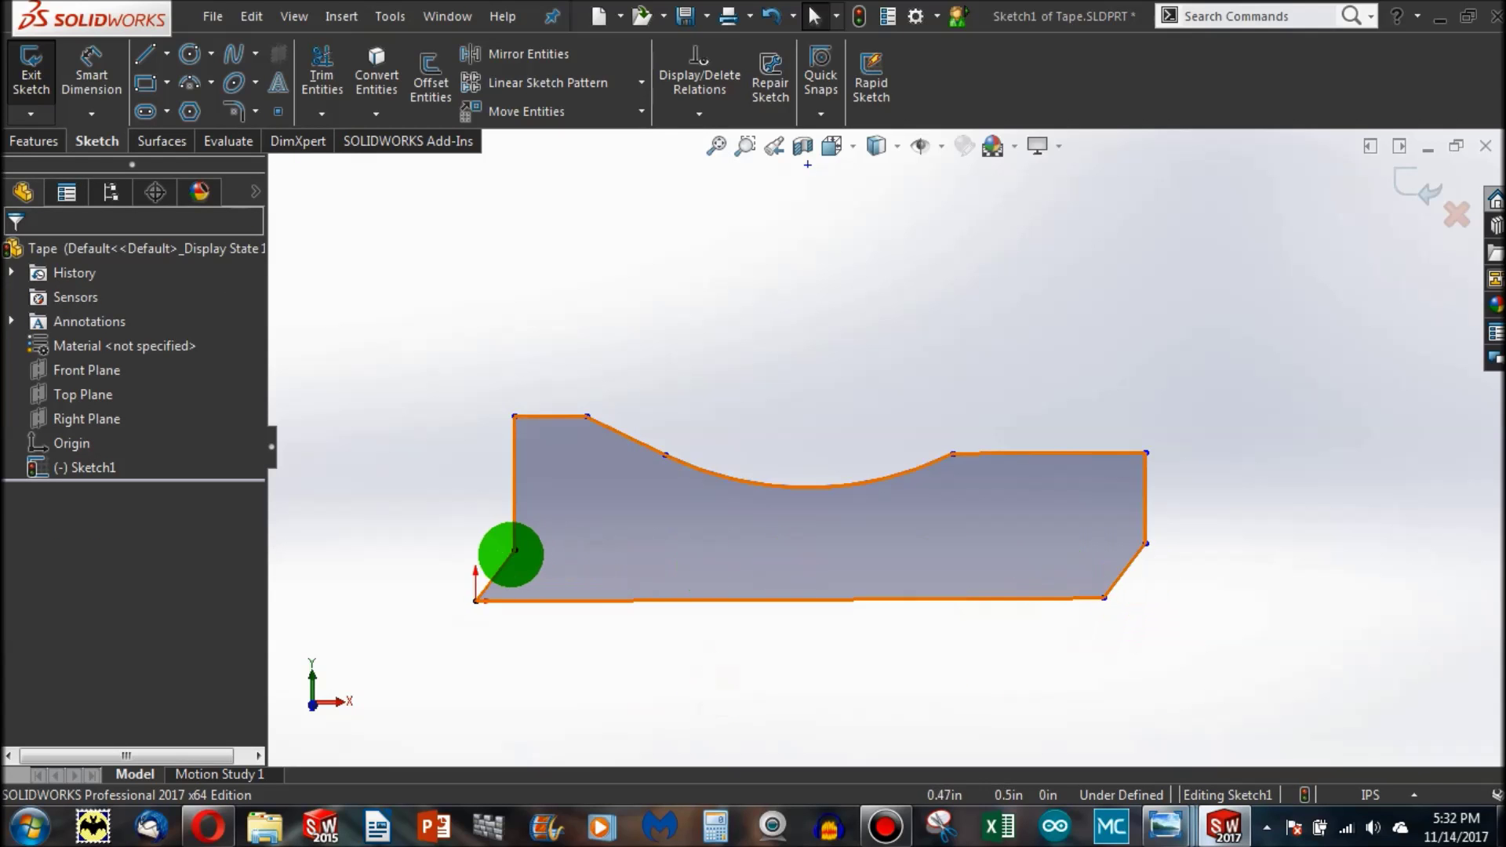
mouse_move(515, 549)
mouse_down()
mouse_move(484, 528)
mouse_move(534, 547)
mouse_move(497, 547)
mouse_move(536, 548)
mouse_move(509, 547)
mouse_move(563, 508)
mouse_move(616, 417)
mouse_up()
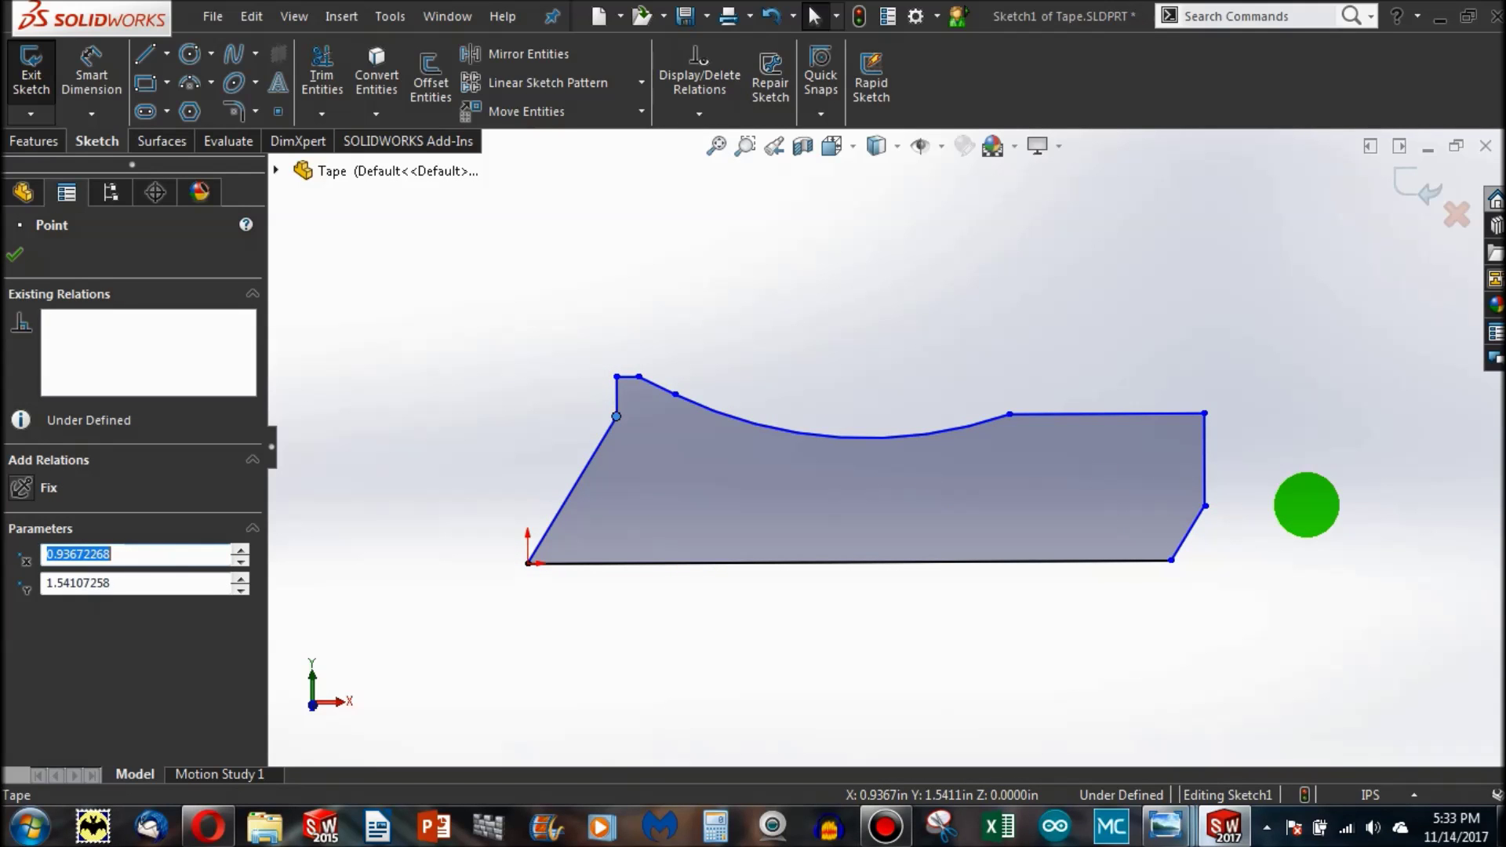
Step: Apply Equal to both slanted corner lines, then undo it after the unsolvable conflict
click(1183, 544)
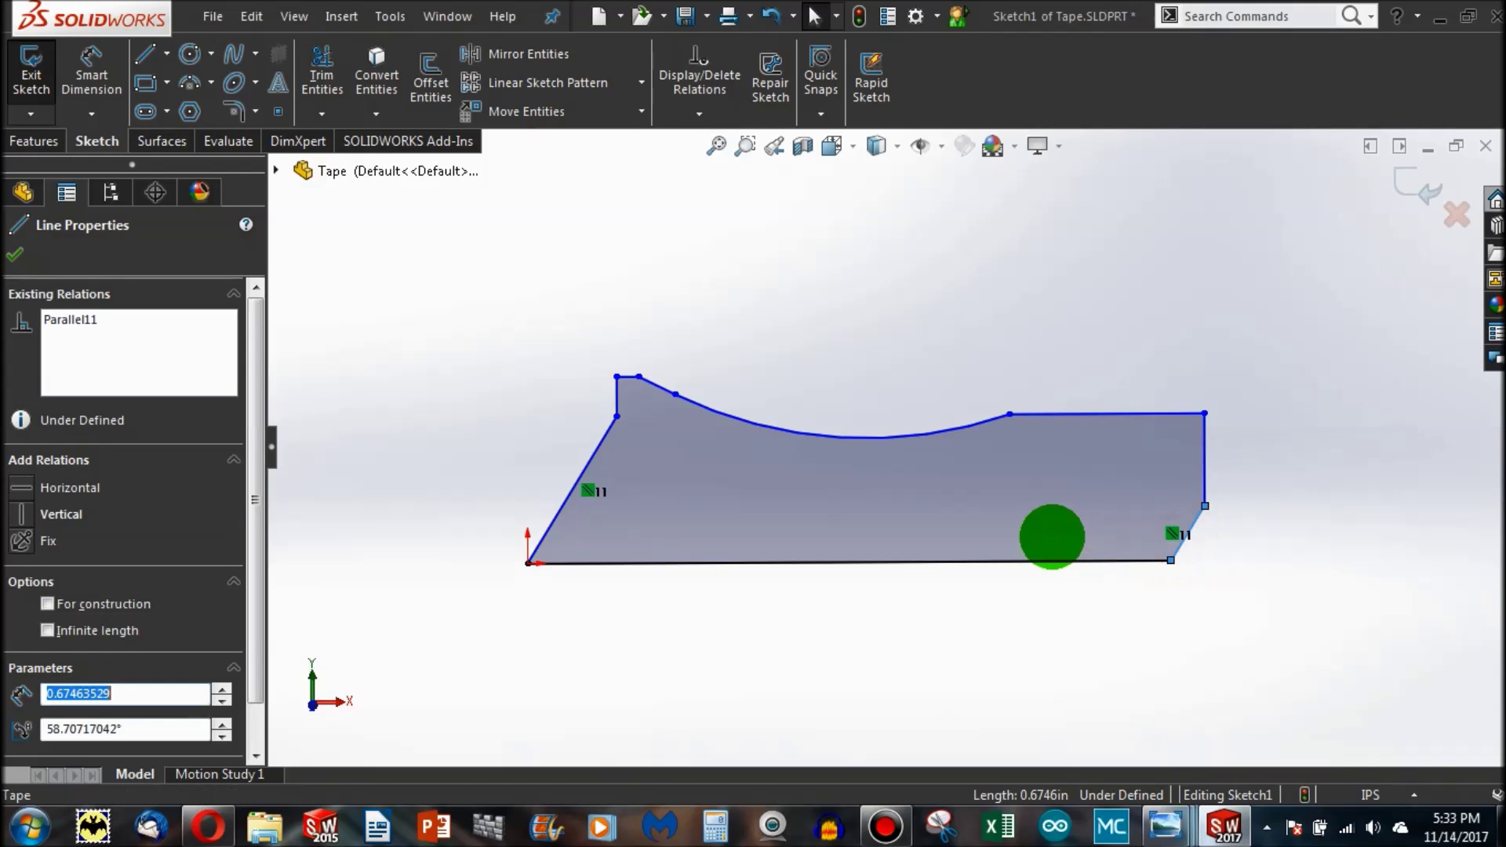
ctrl+click(547, 524)
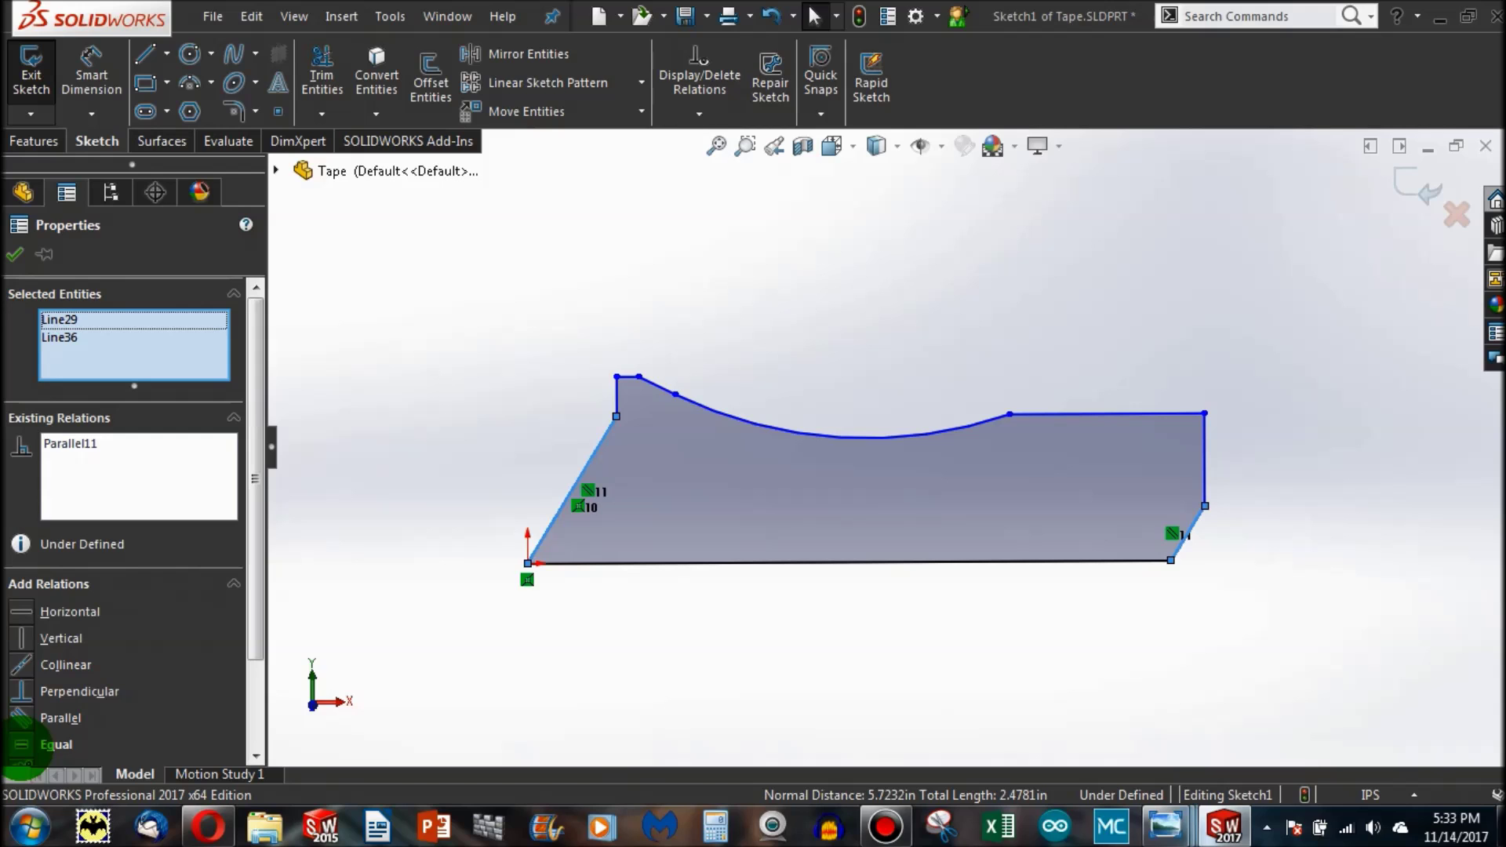
click(22, 743)
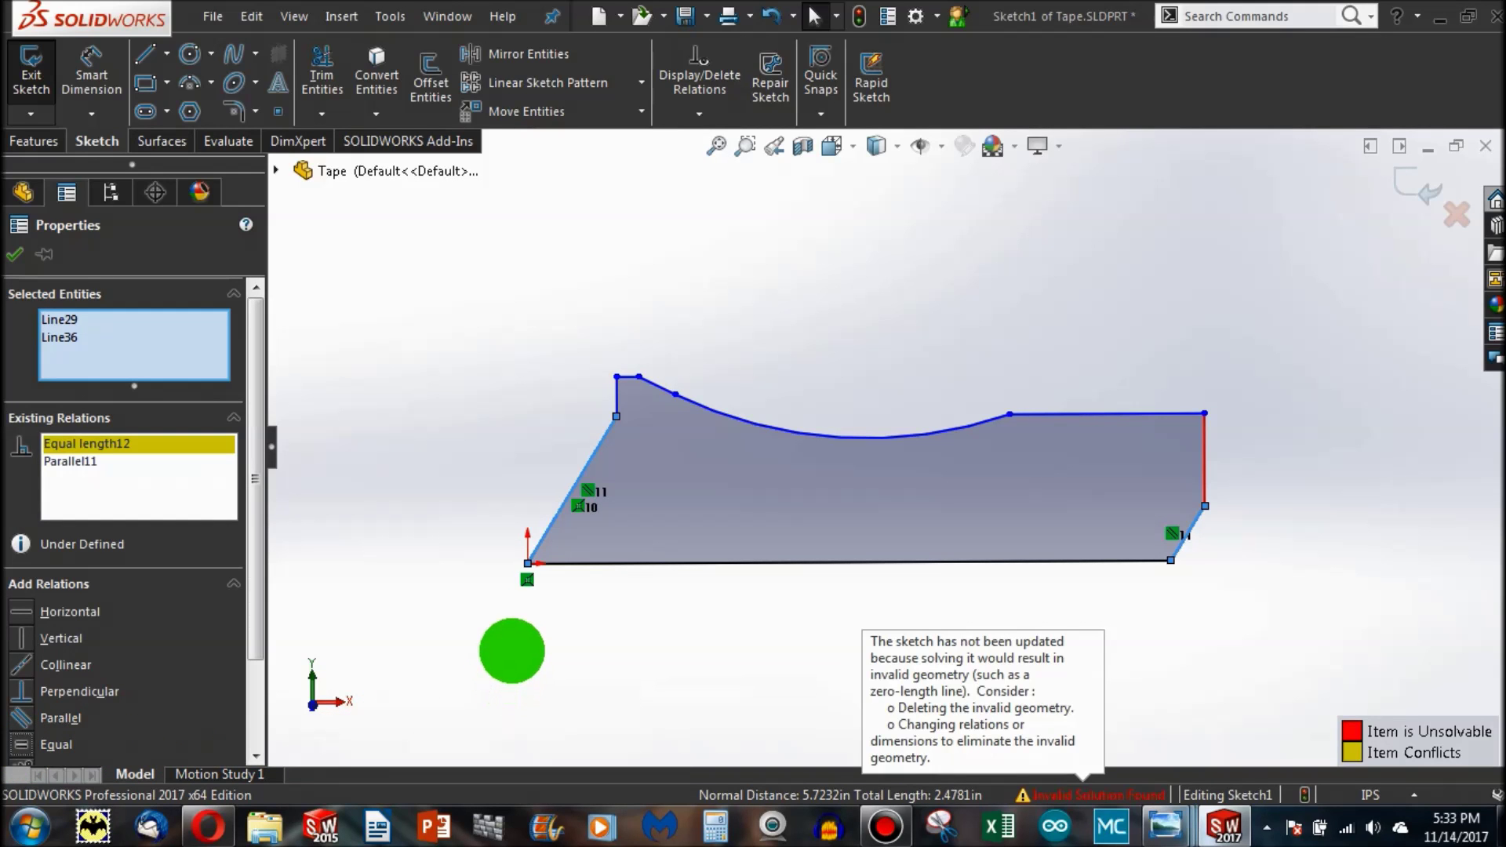
key(ctrl+z)
click(531, 404)
Step: Shorten the left slanted line by dragging its upper endpoint down-left, then recheck both slanted lines
click(616, 417)
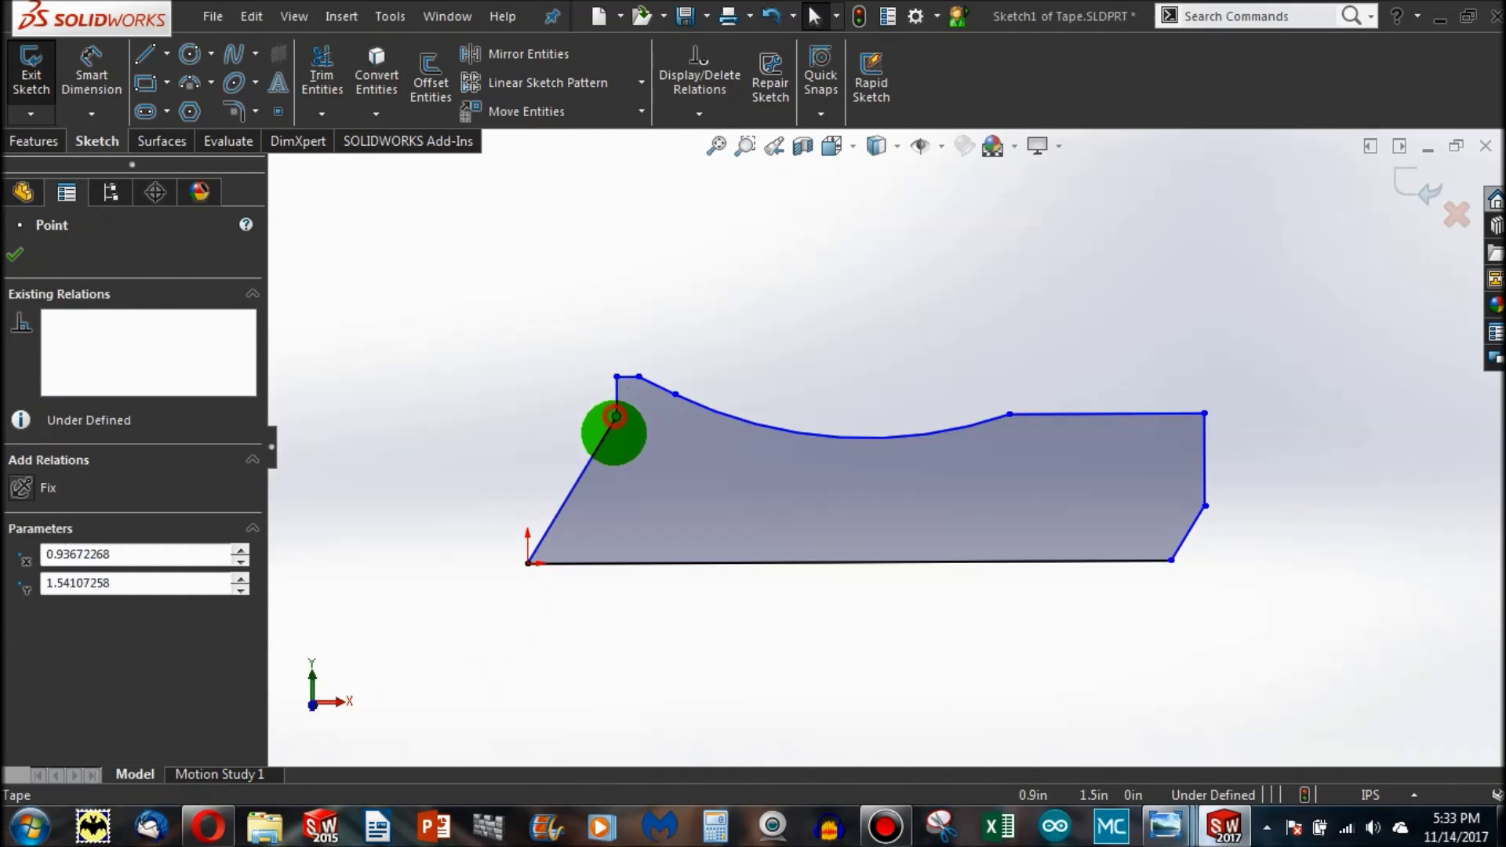
mouse_move(615, 416)
mouse_down()
mouse_move(572, 494)
mouse_move(592, 495)
mouse_up()
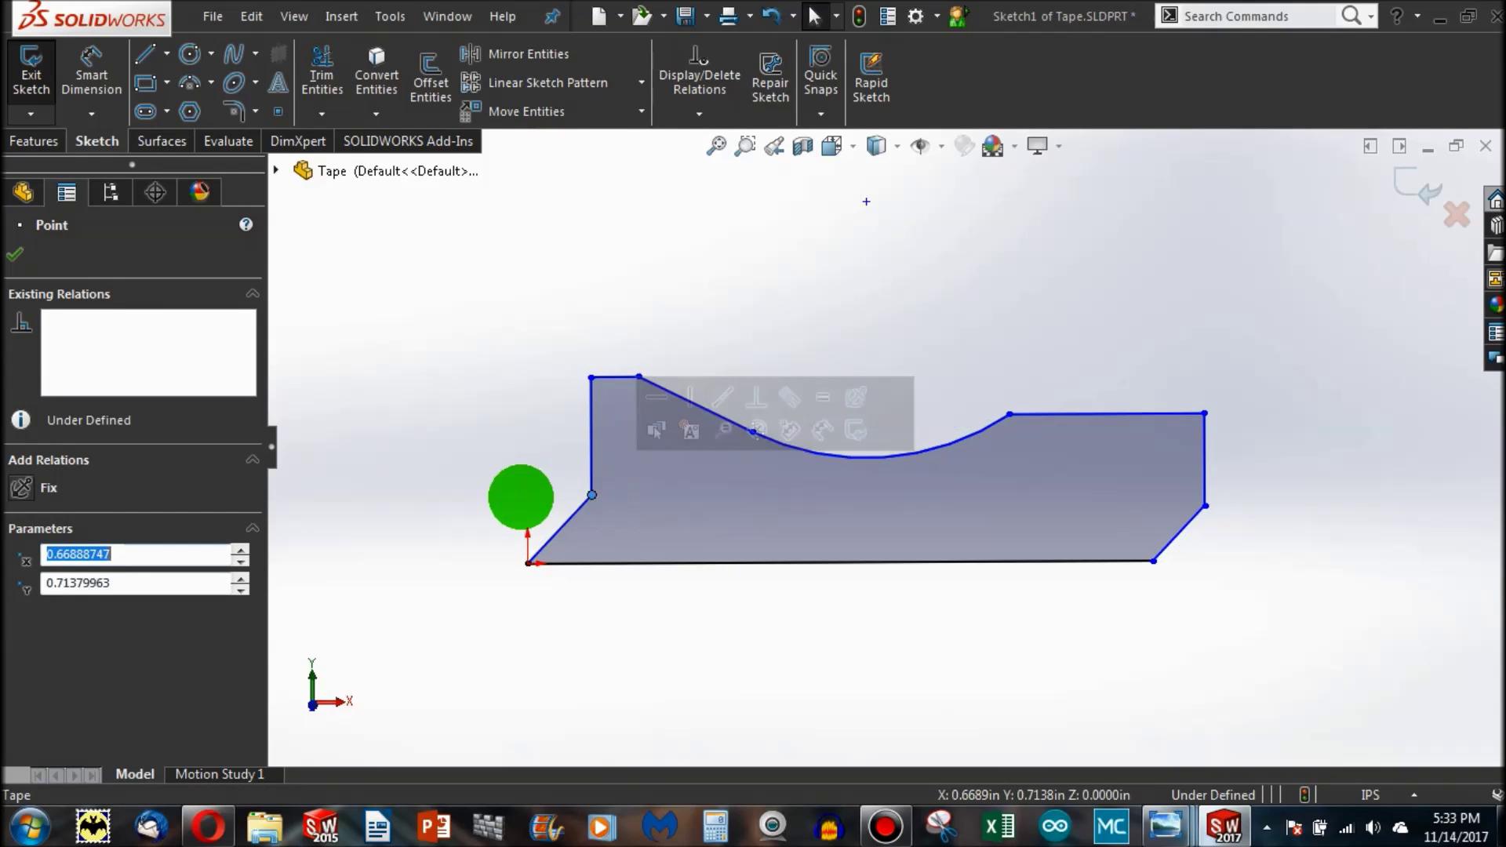
click(444, 488)
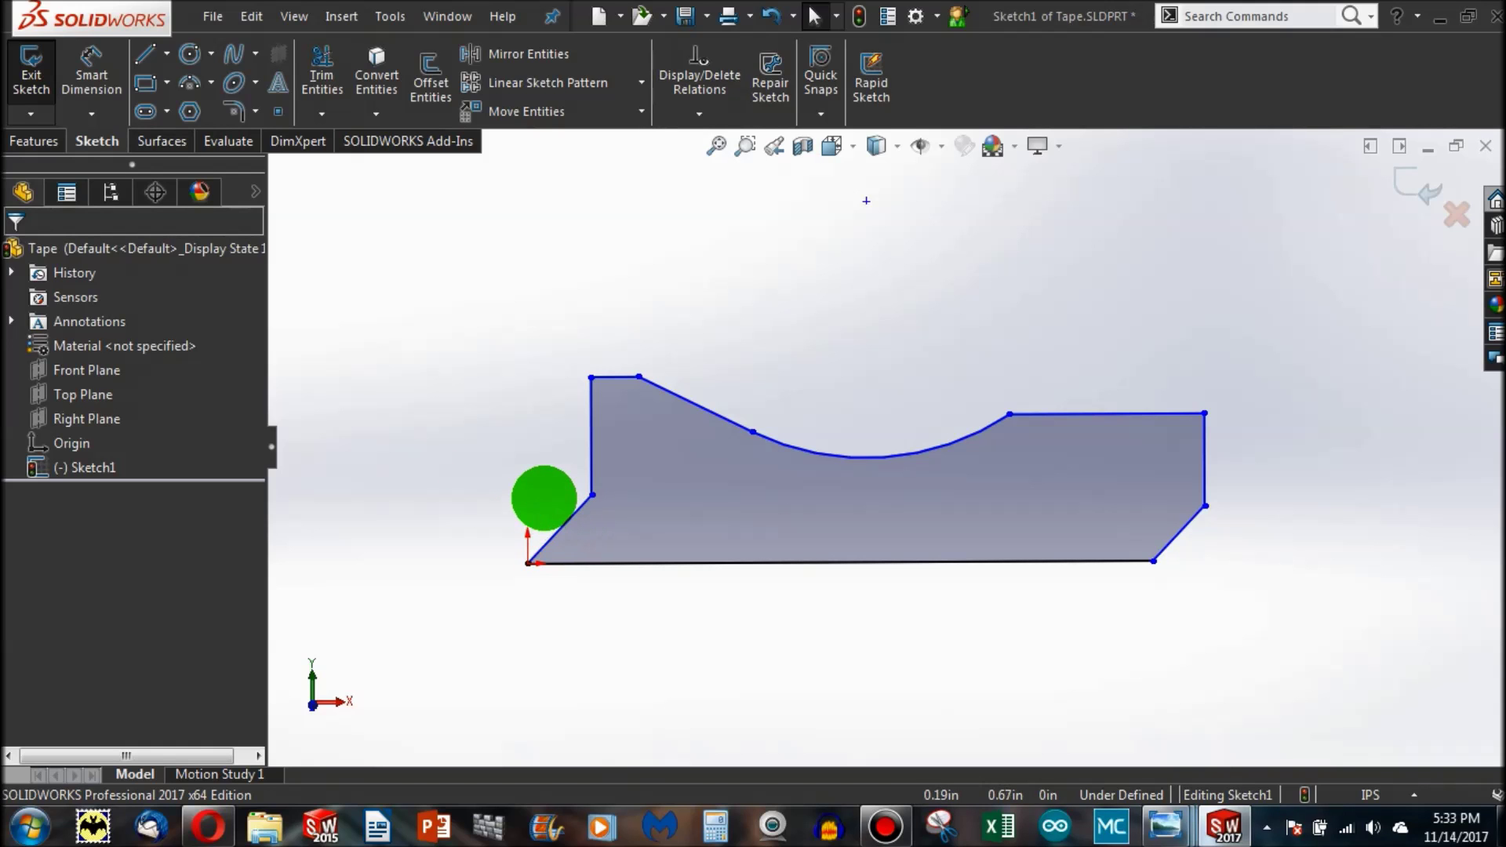
click(577, 511)
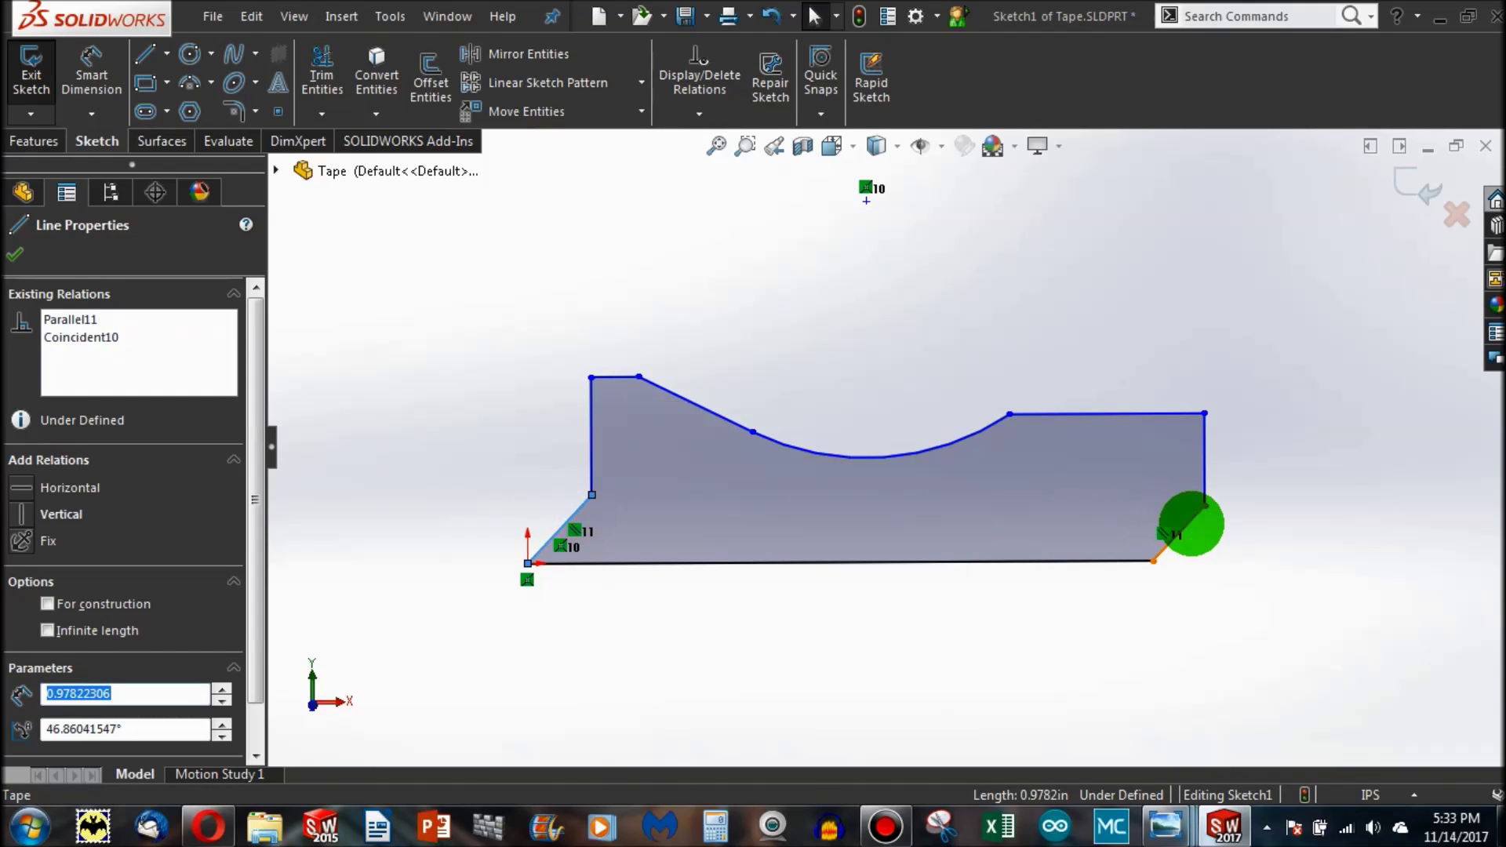
ctrl+click(1190, 524)
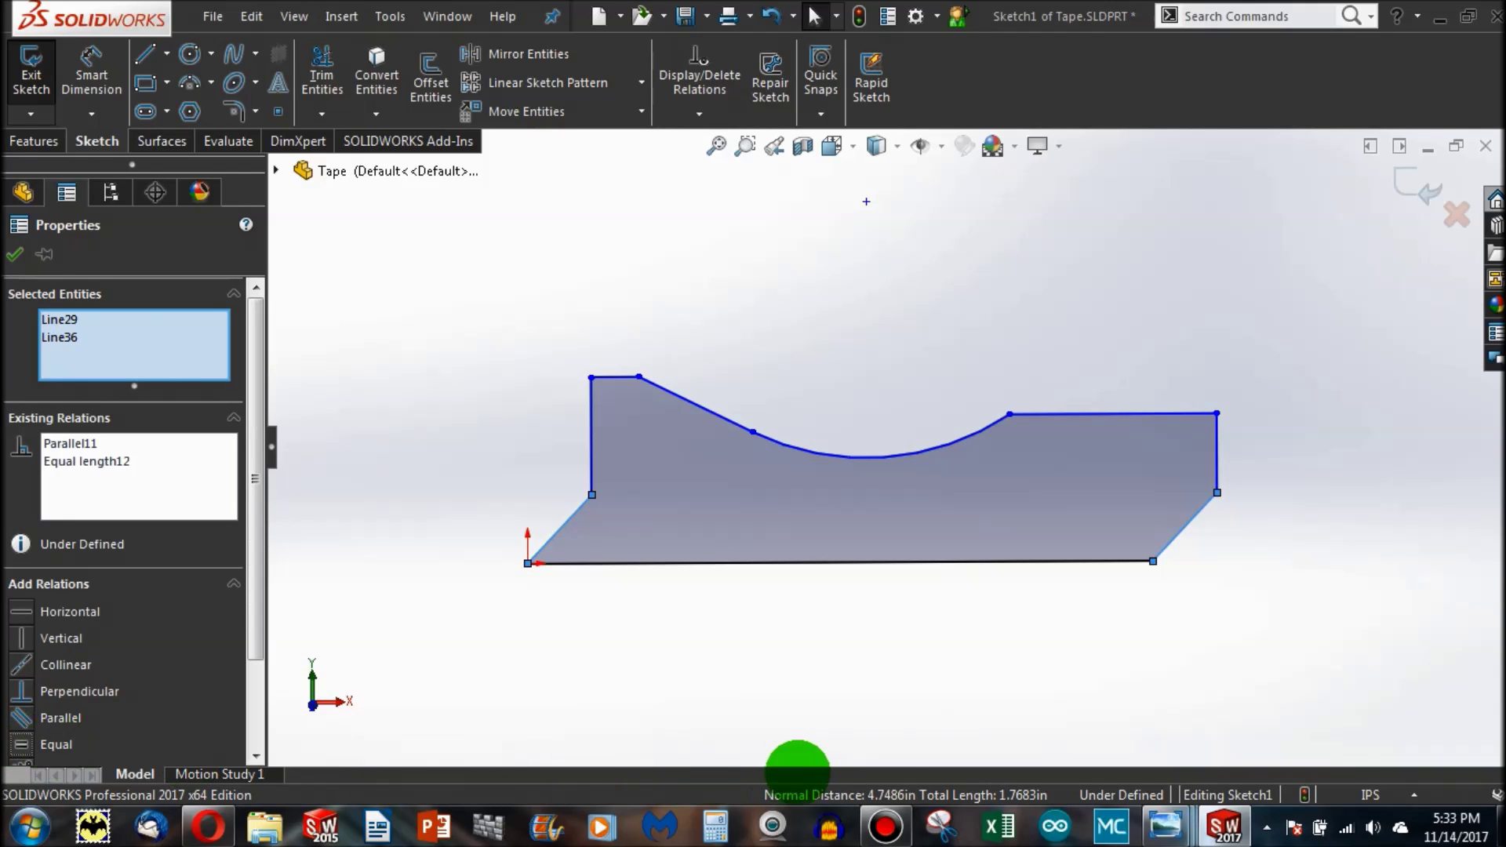
click(730, 671)
mouse_move(591, 495)
mouse_down()
mouse_move(632, 471)
mouse_move(609, 451)
mouse_move(596, 492)
mouse_move(611, 493)
mouse_move(569, 492)
mouse_move(588, 506)
mouse_up()
Step: Inspect the top-left corner point, the short top line and the left vertical edge
click(474, 511)
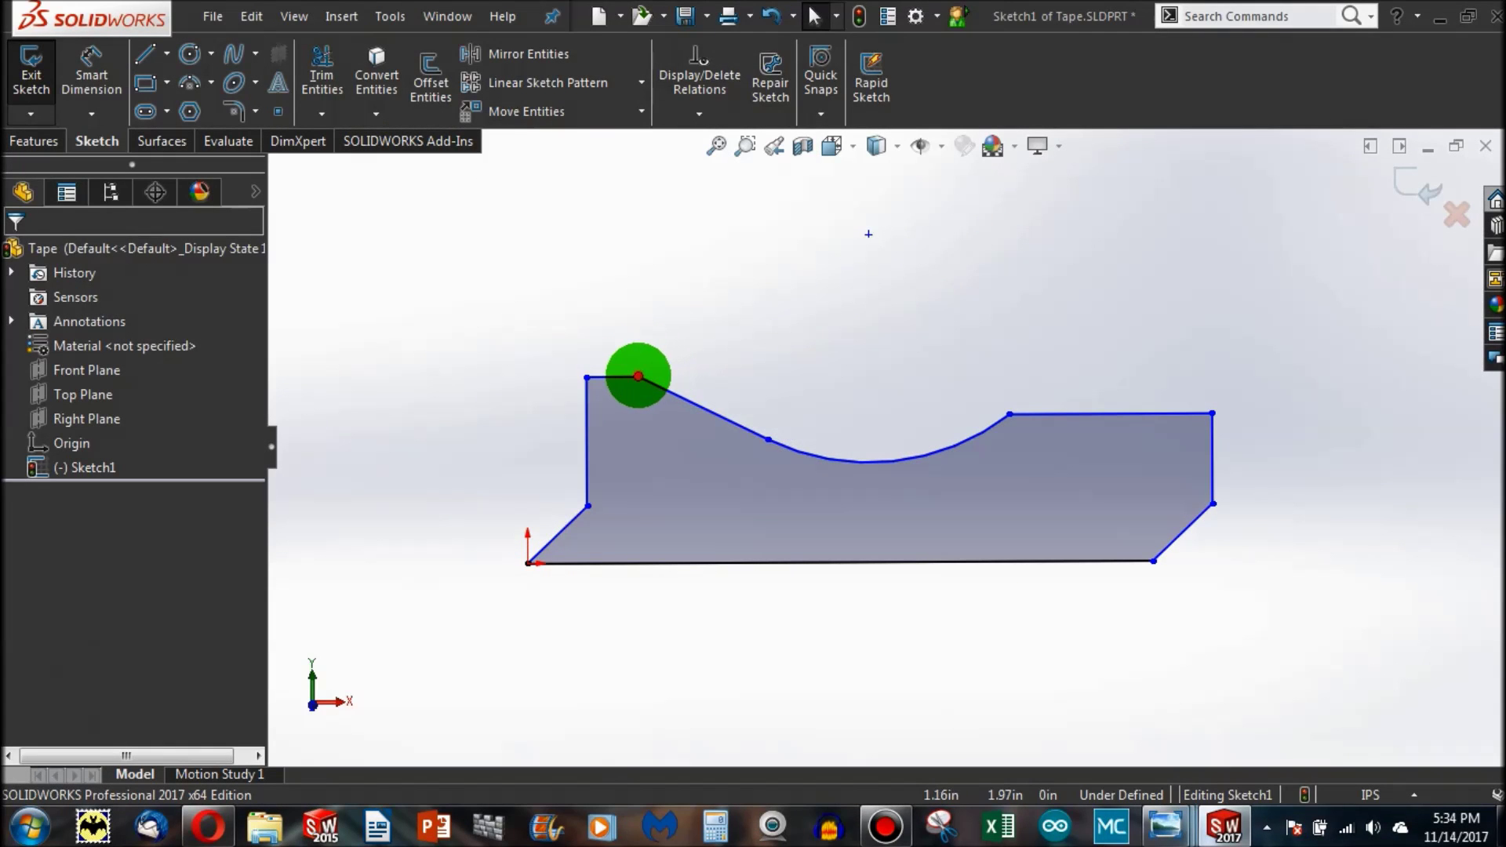
click(639, 377)
click(617, 378)
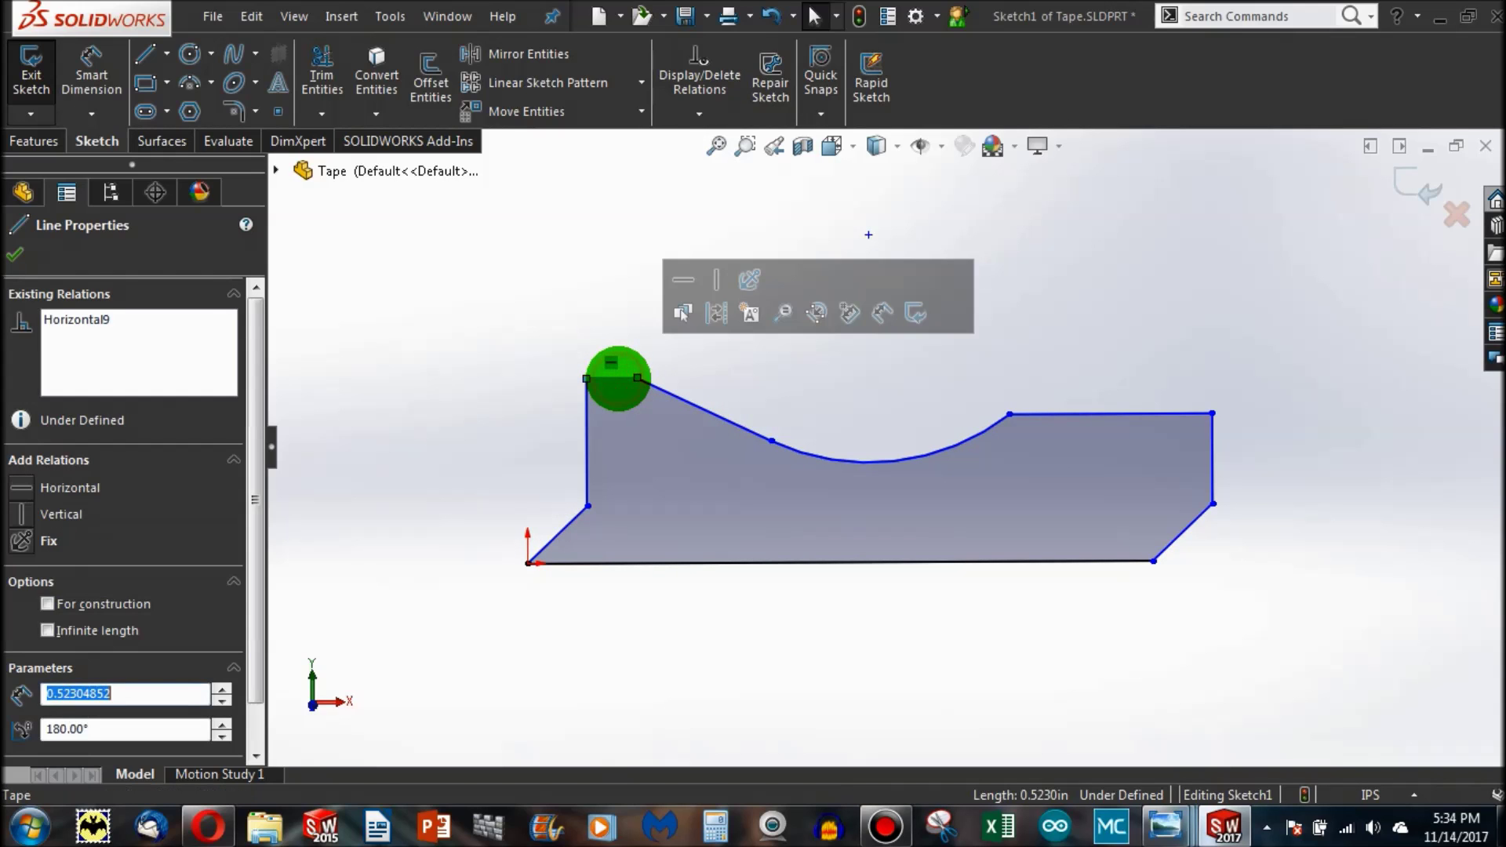
click(588, 420)
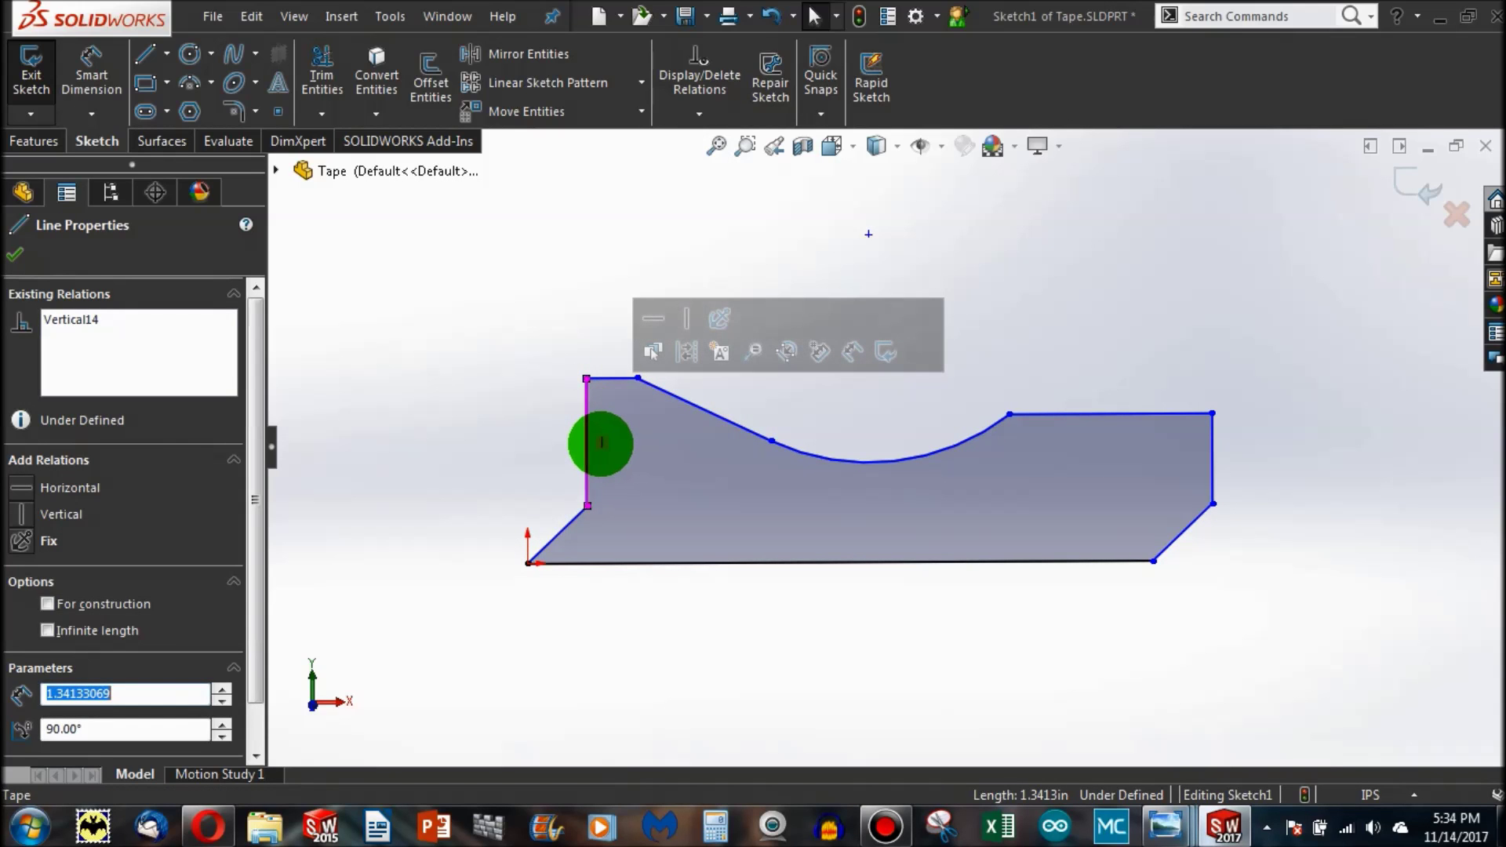
click(857, 444)
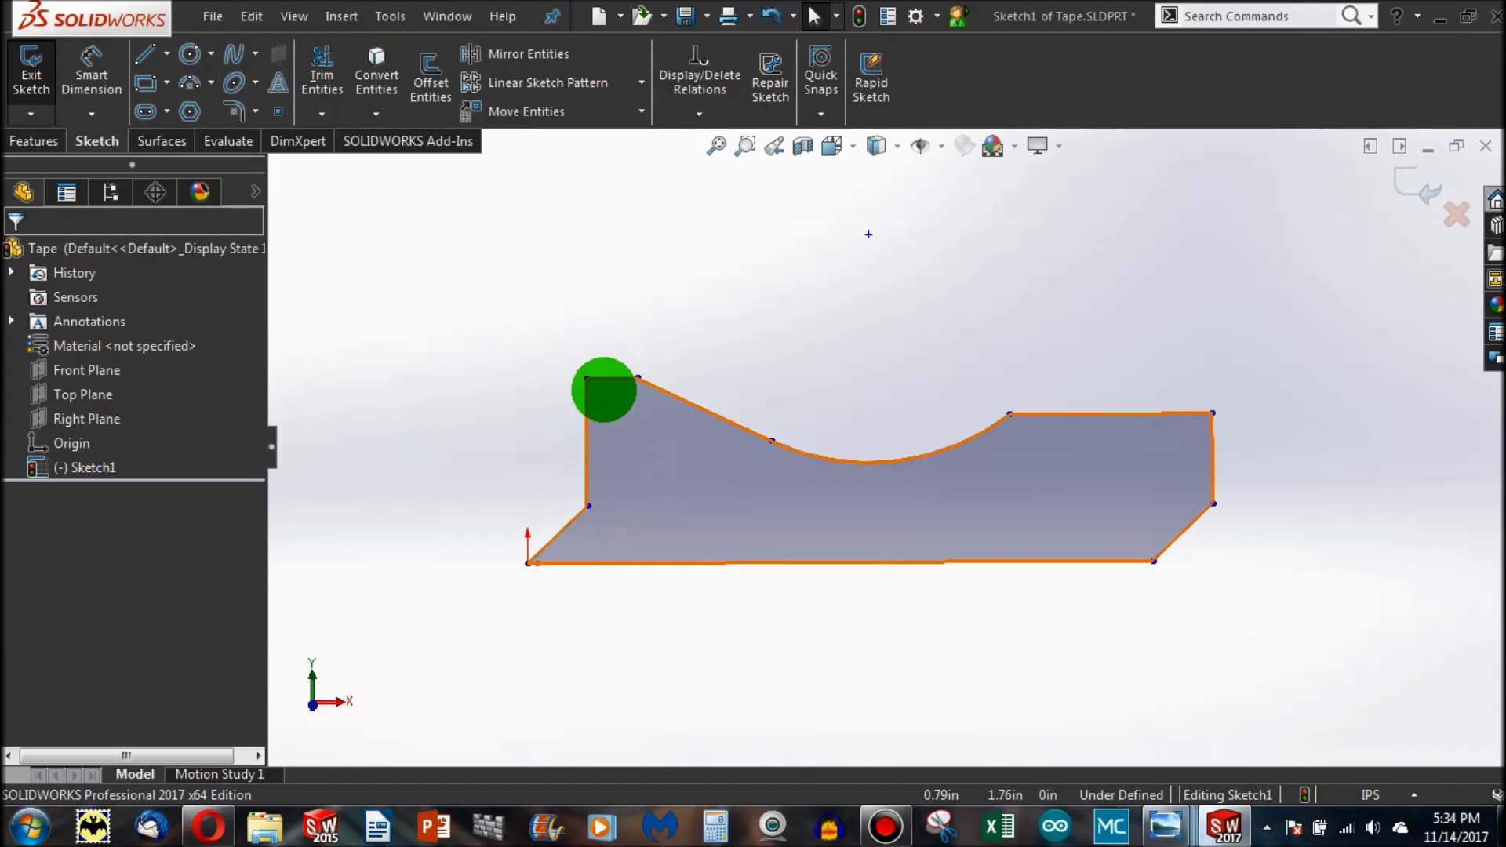
Step: Make the short top line perpendicular to the left vertical edge and review both lines' relations
click(612, 379)
ctrl+click(586, 414)
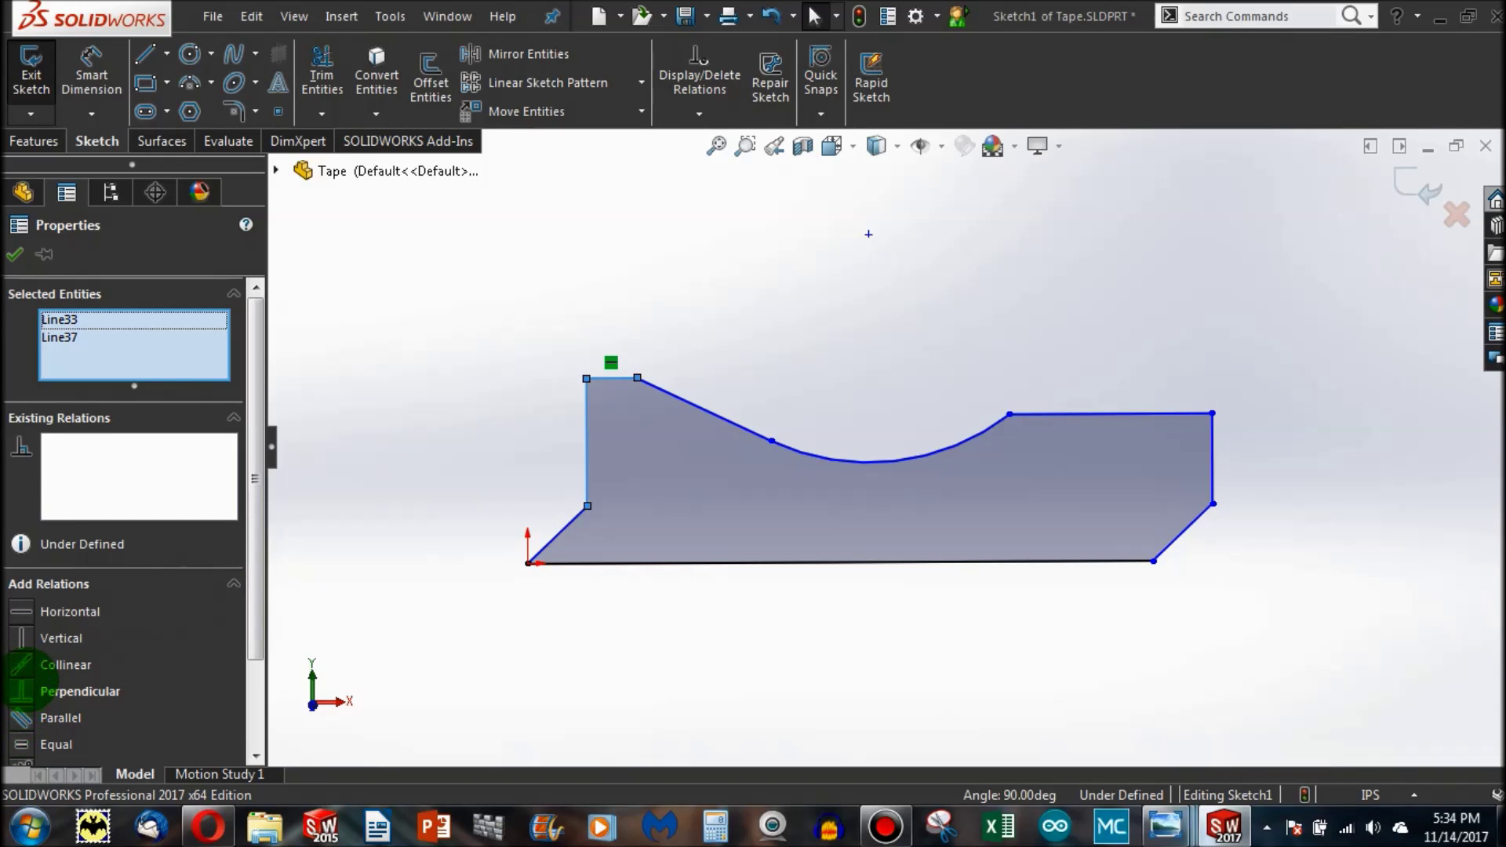
click(21, 691)
click(481, 417)
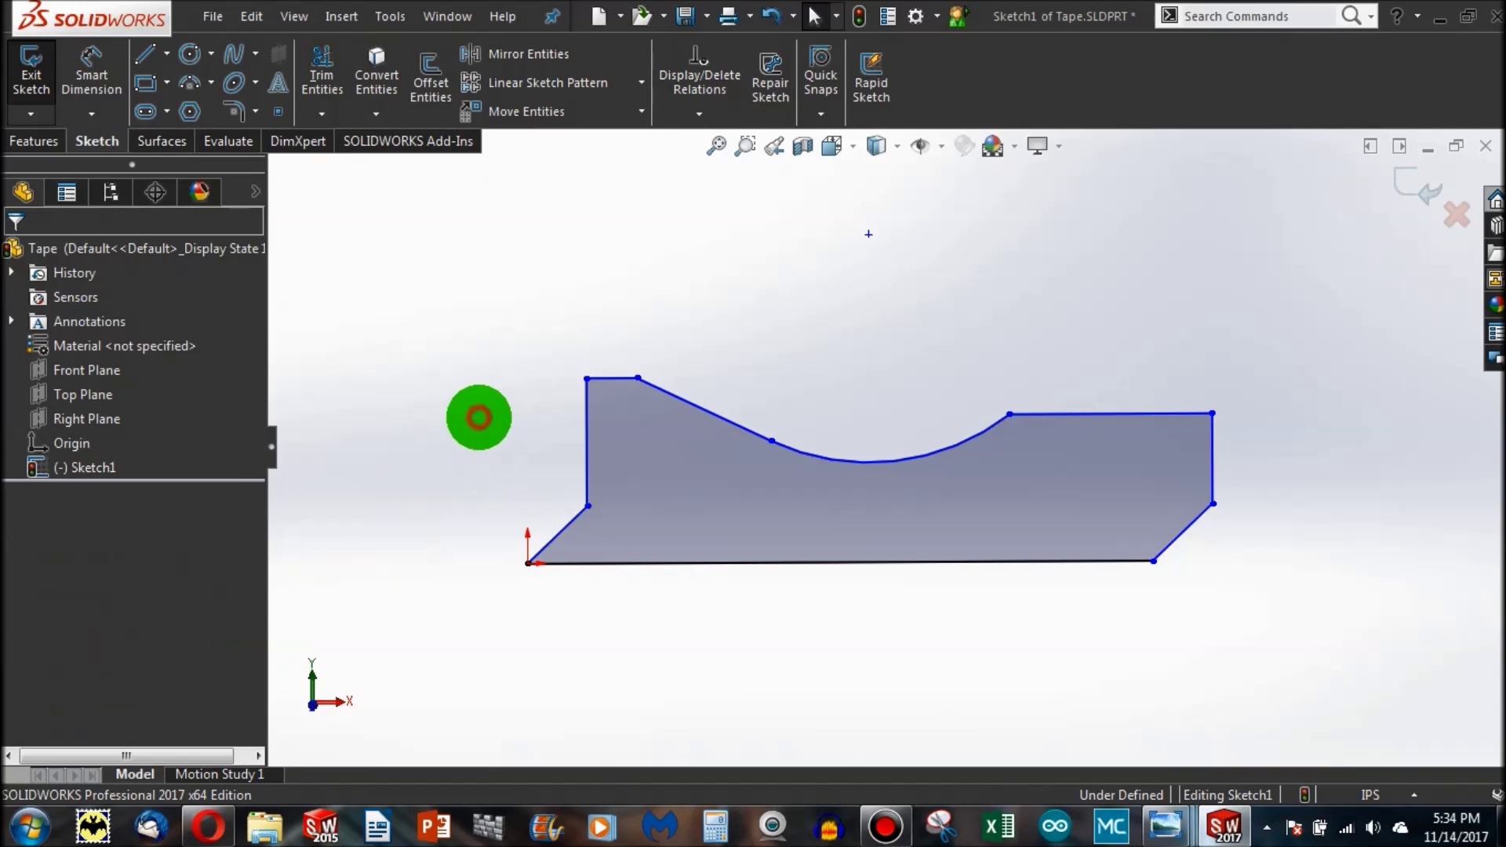
click(587, 422)
key(Escape)
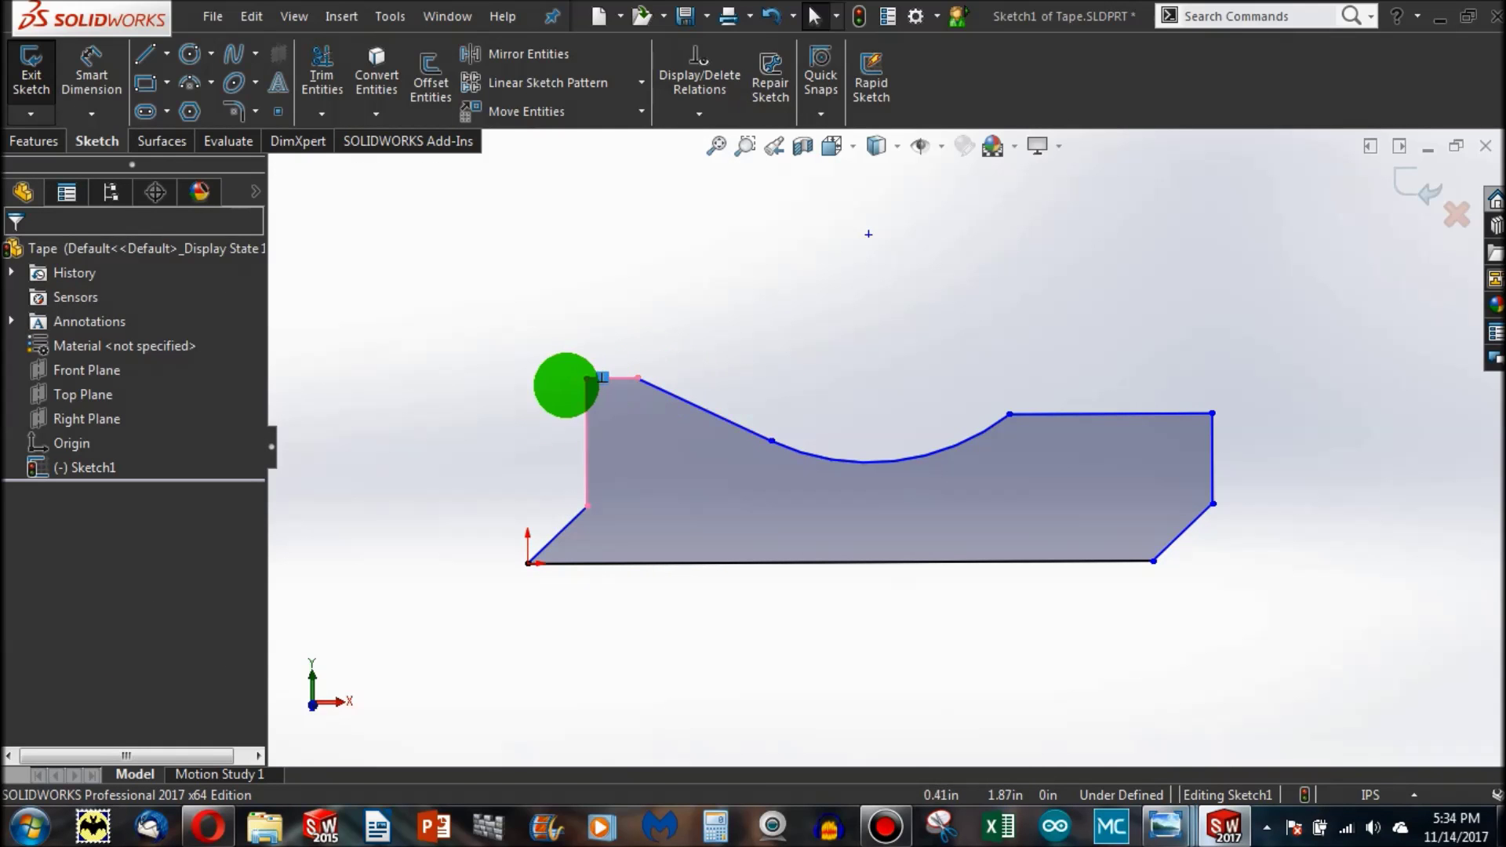
click(556, 472)
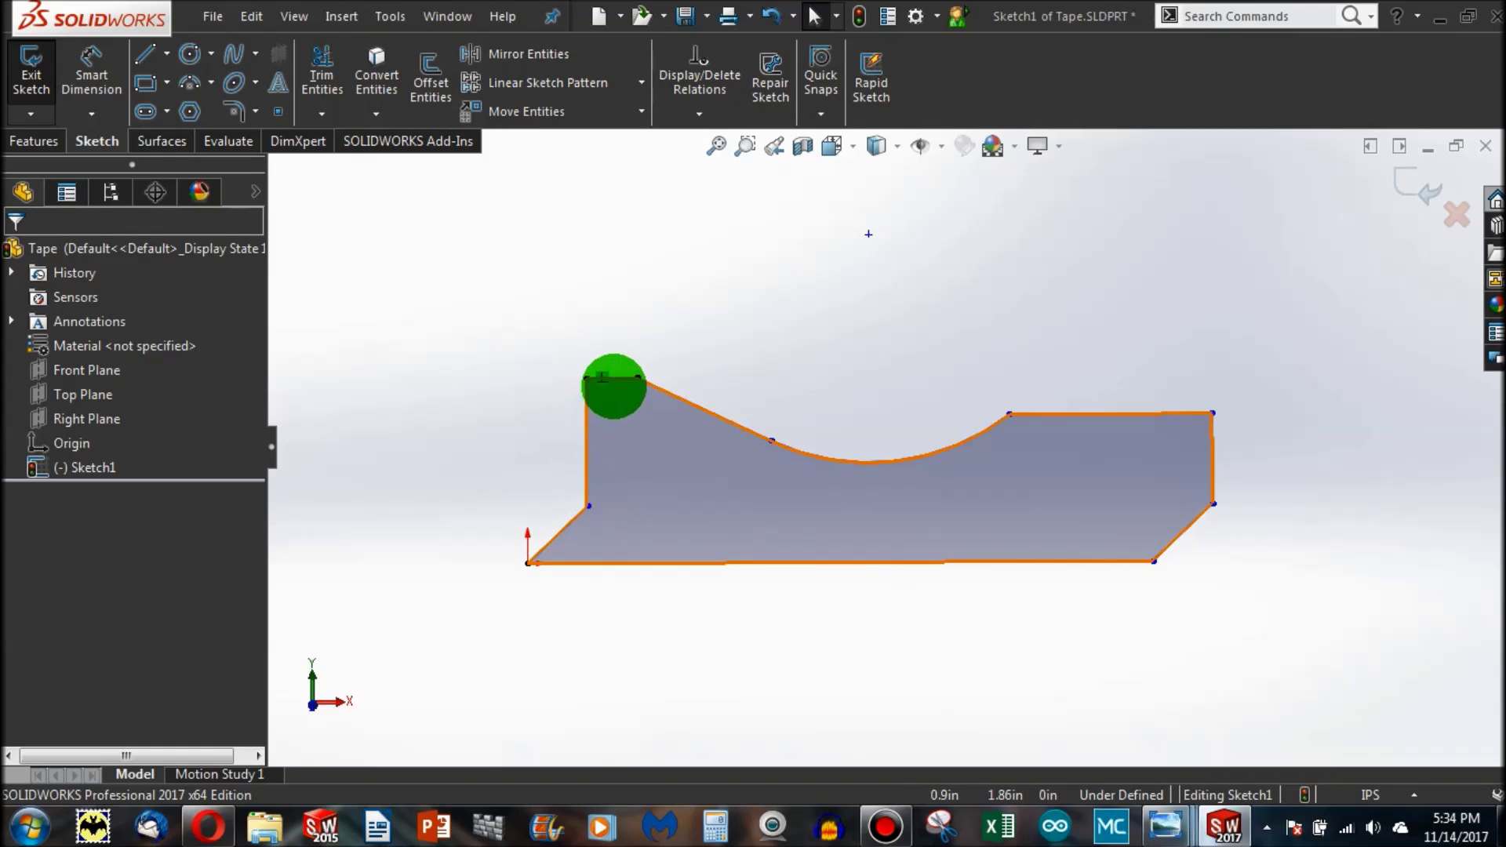
click(614, 377)
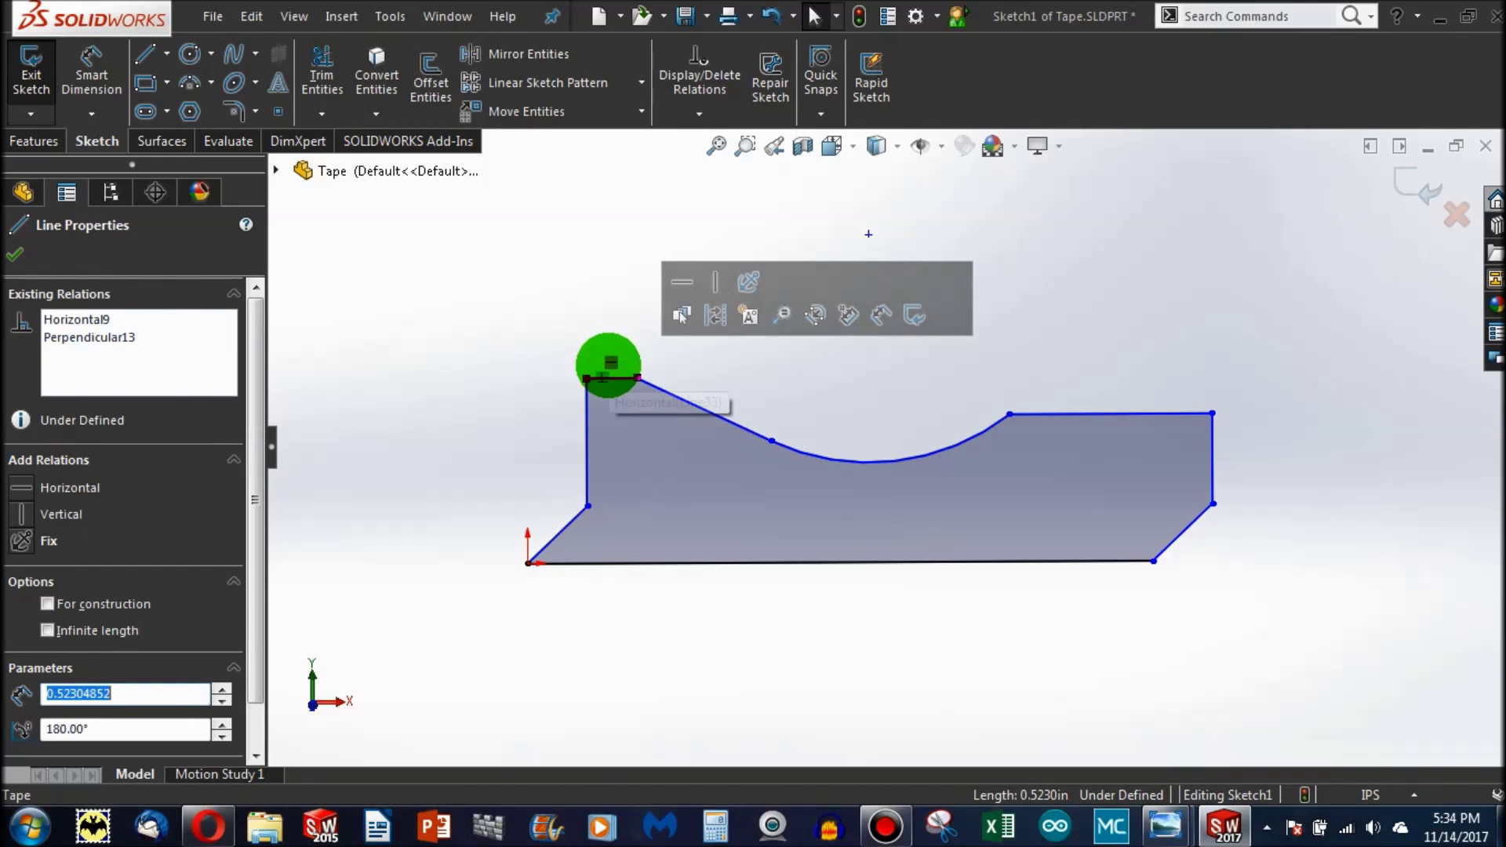
click(587, 487)
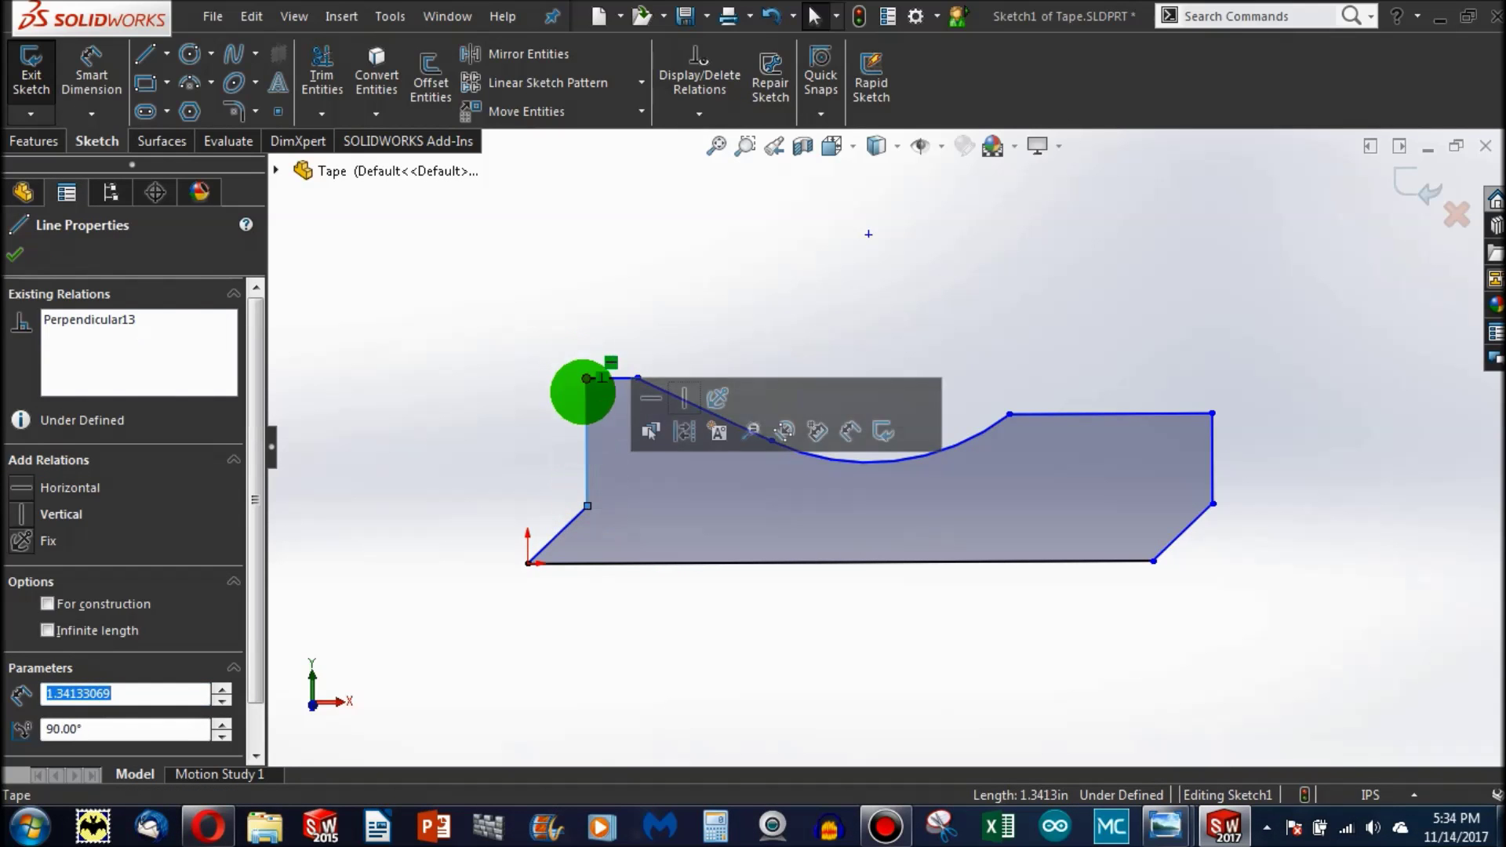
key(ctrl+z)
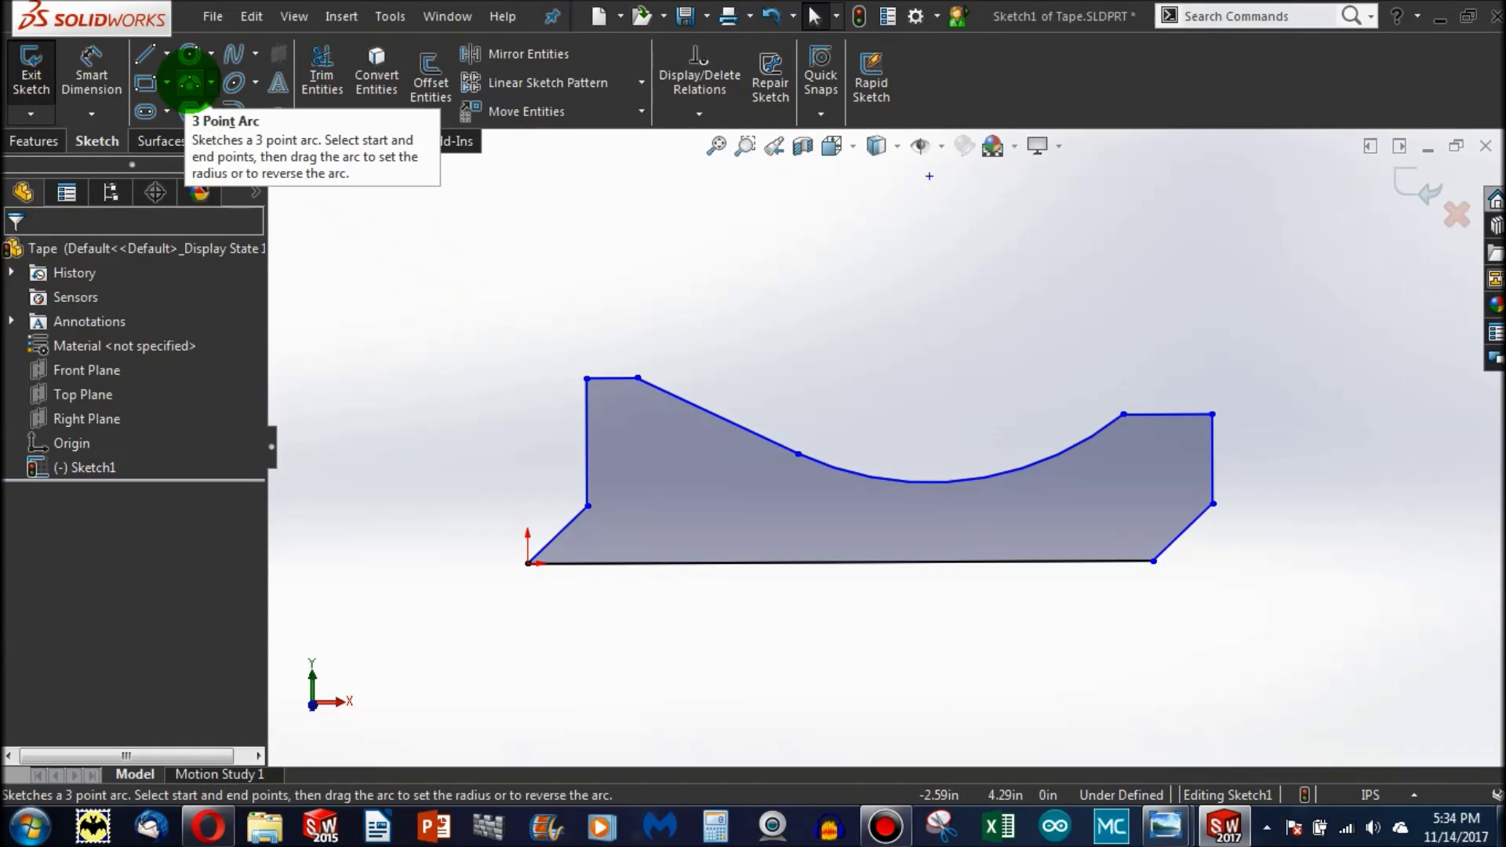
Step: Sketch a three-point arc above the curved dip and select it with the lower arc
click(190, 82)
click(808, 410)
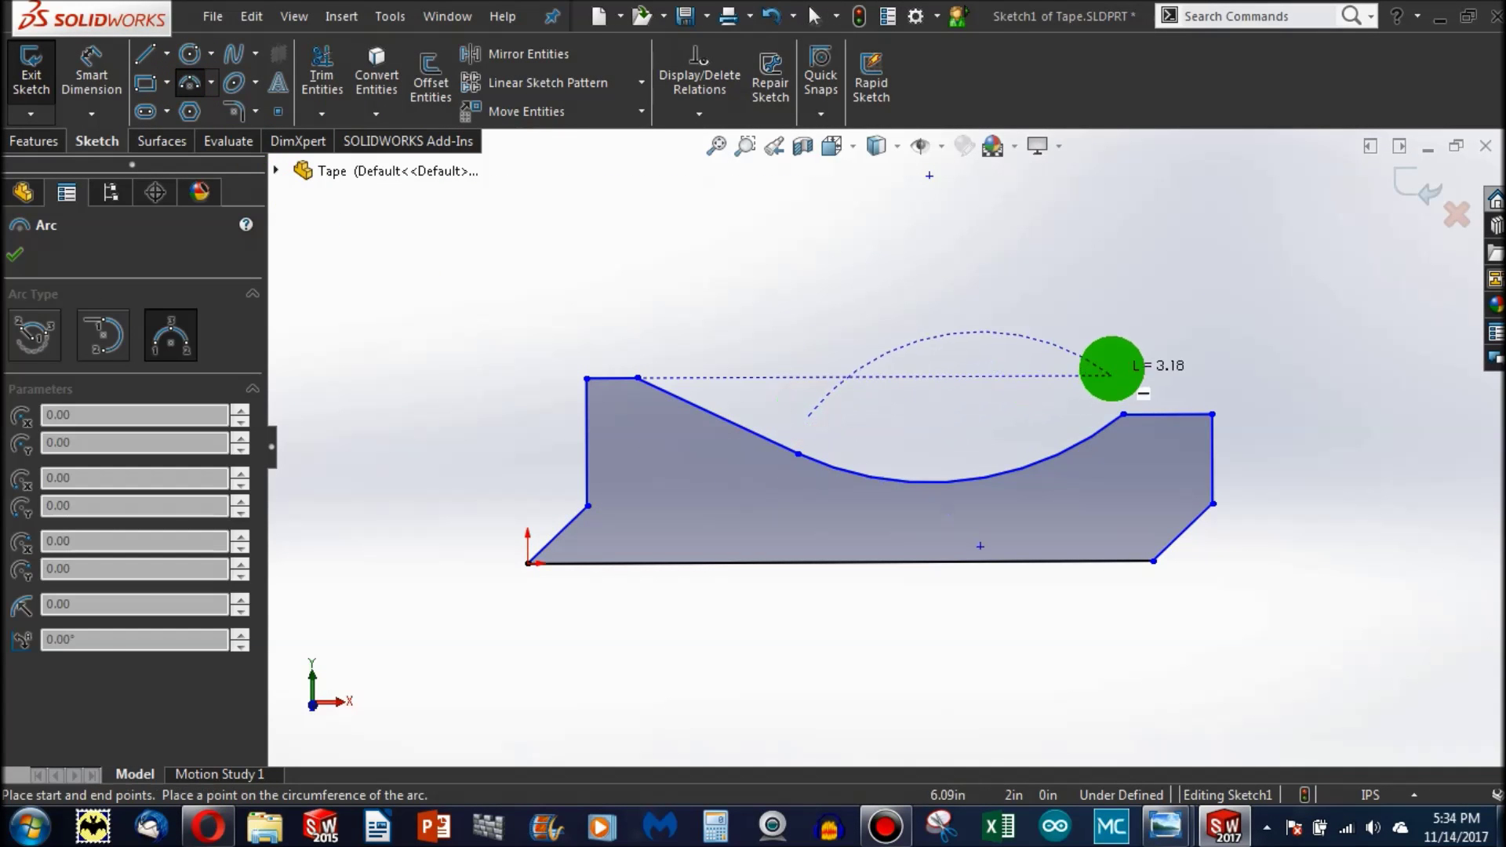
click(1048, 353)
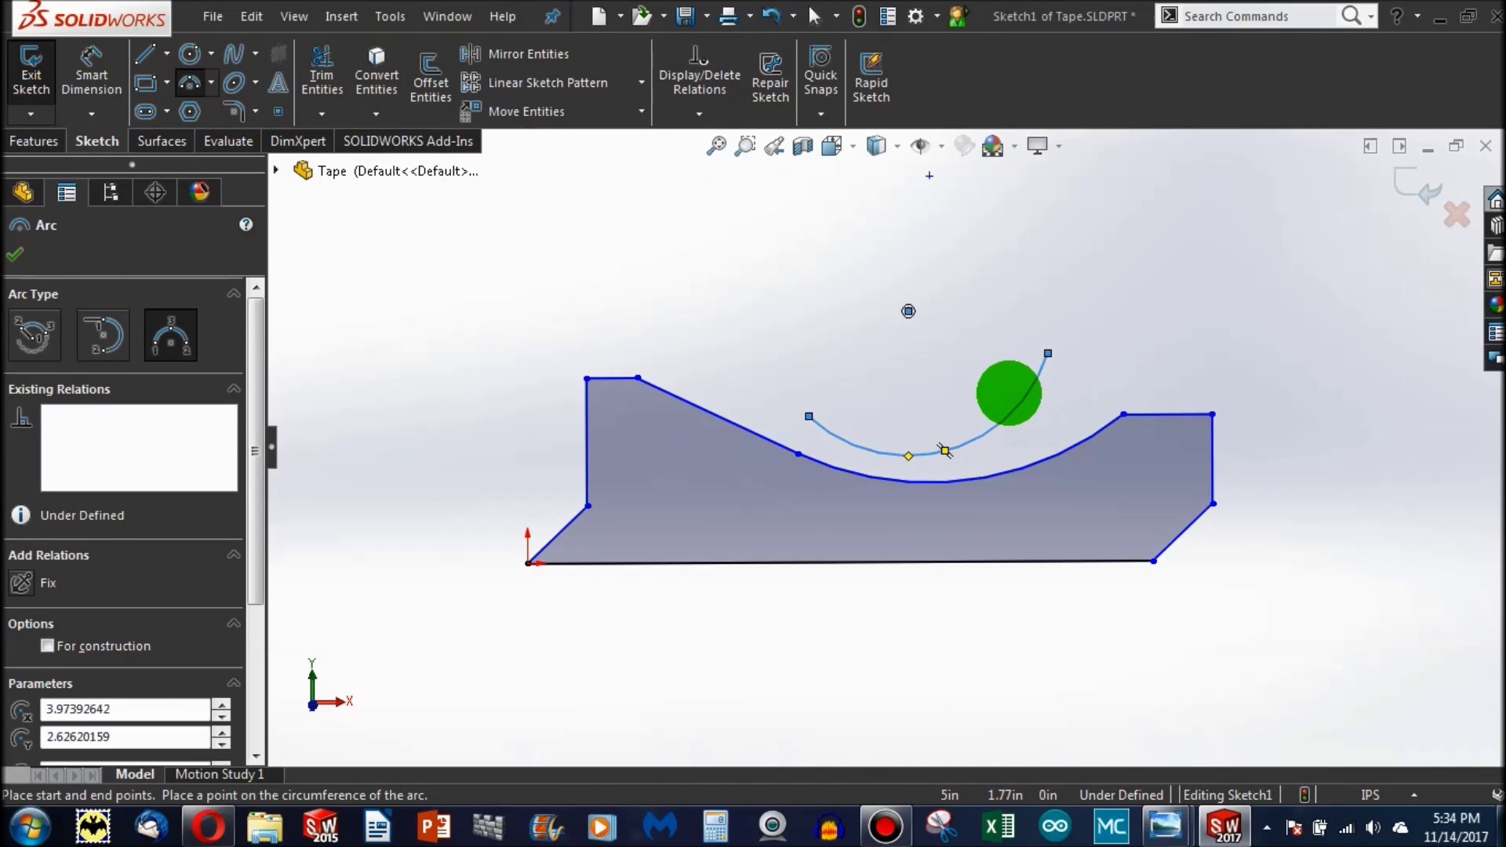
click(945, 450)
key(Escape)
click(1012, 412)
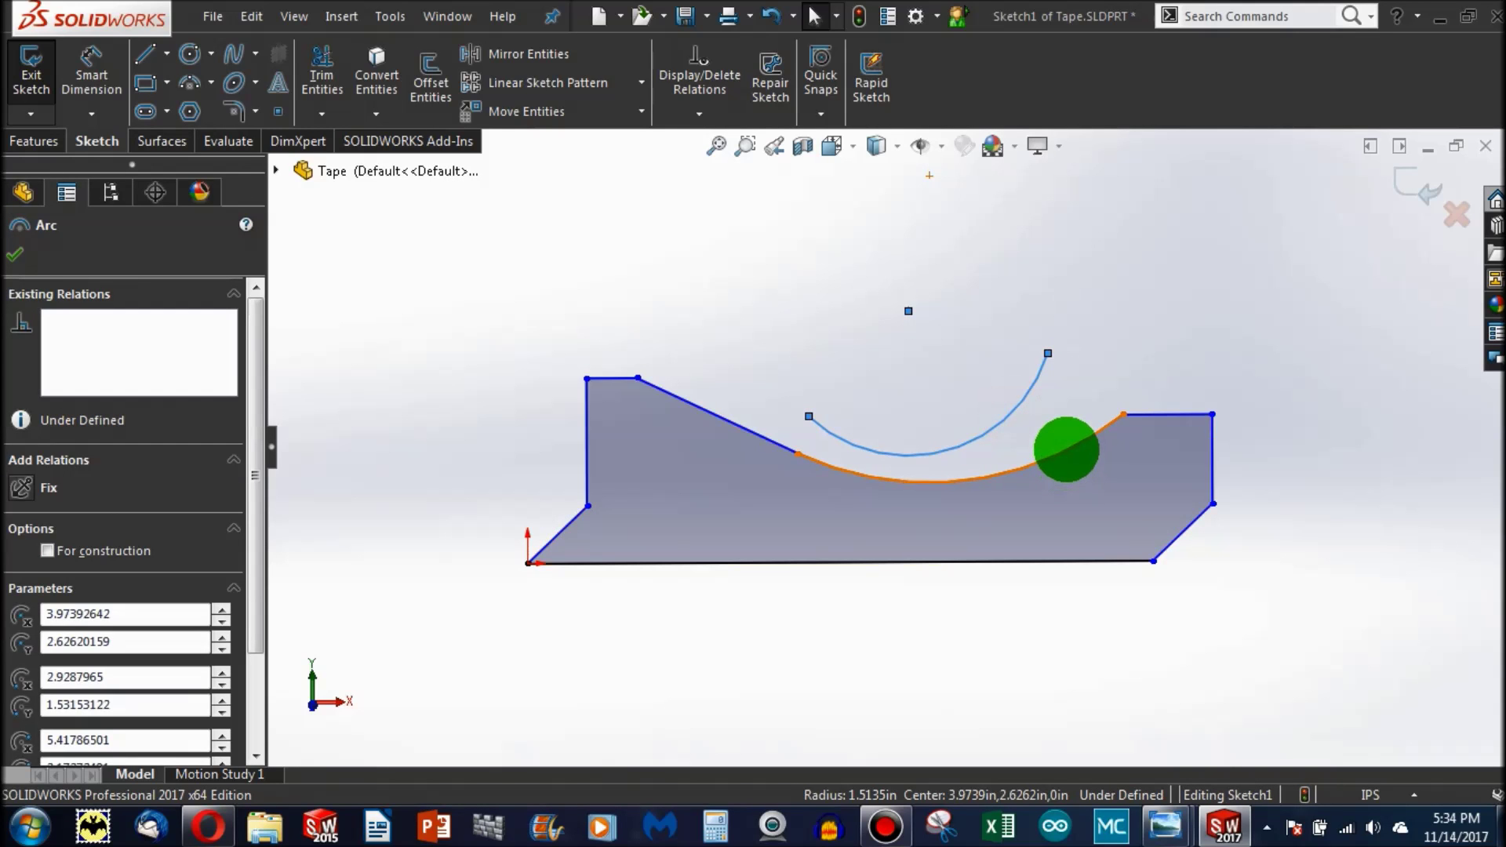
ctrl+click(966, 481)
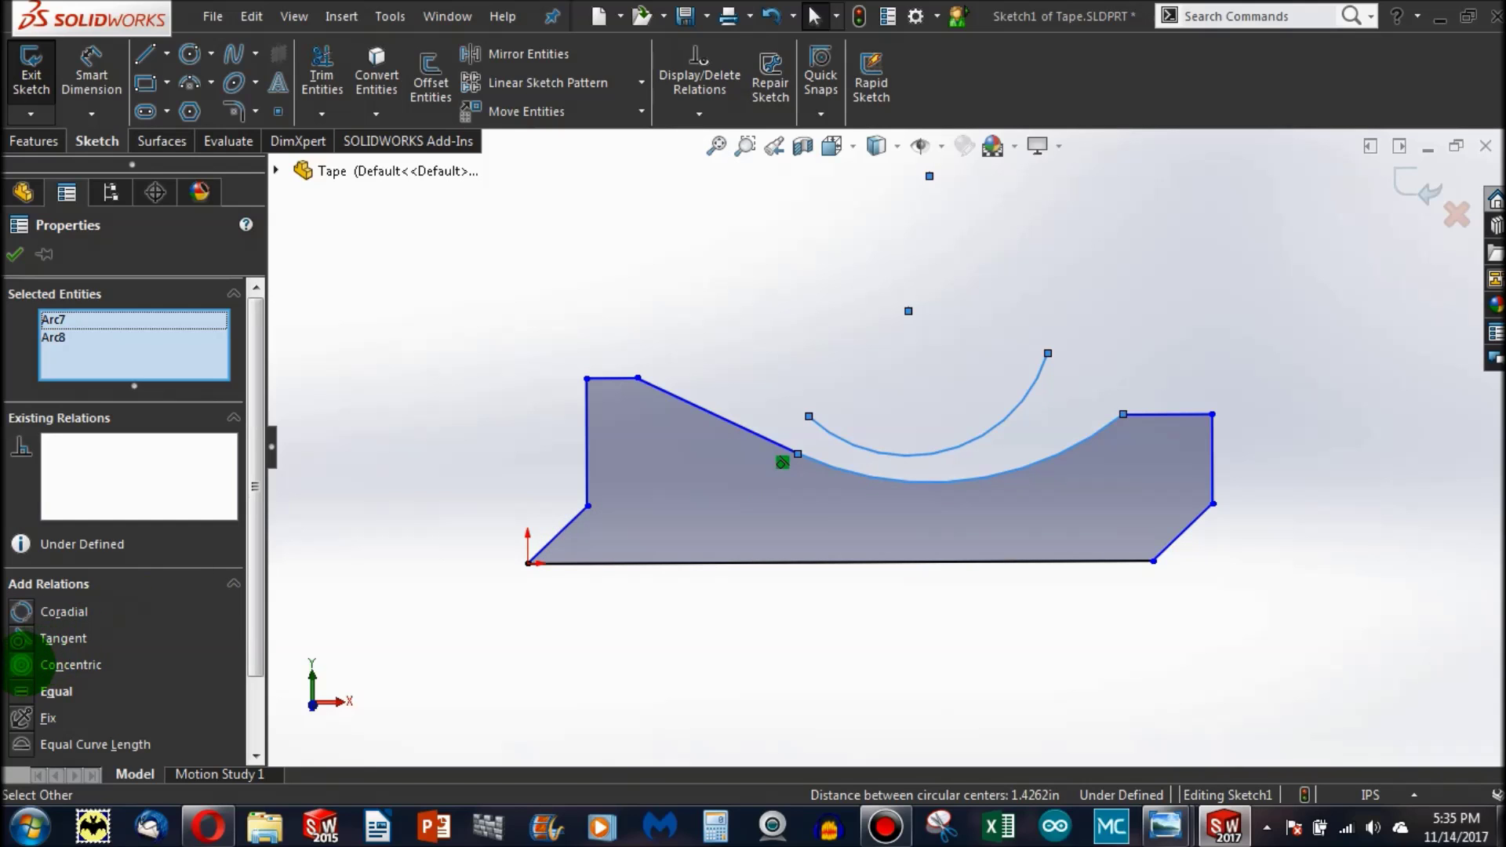
click(868, 416)
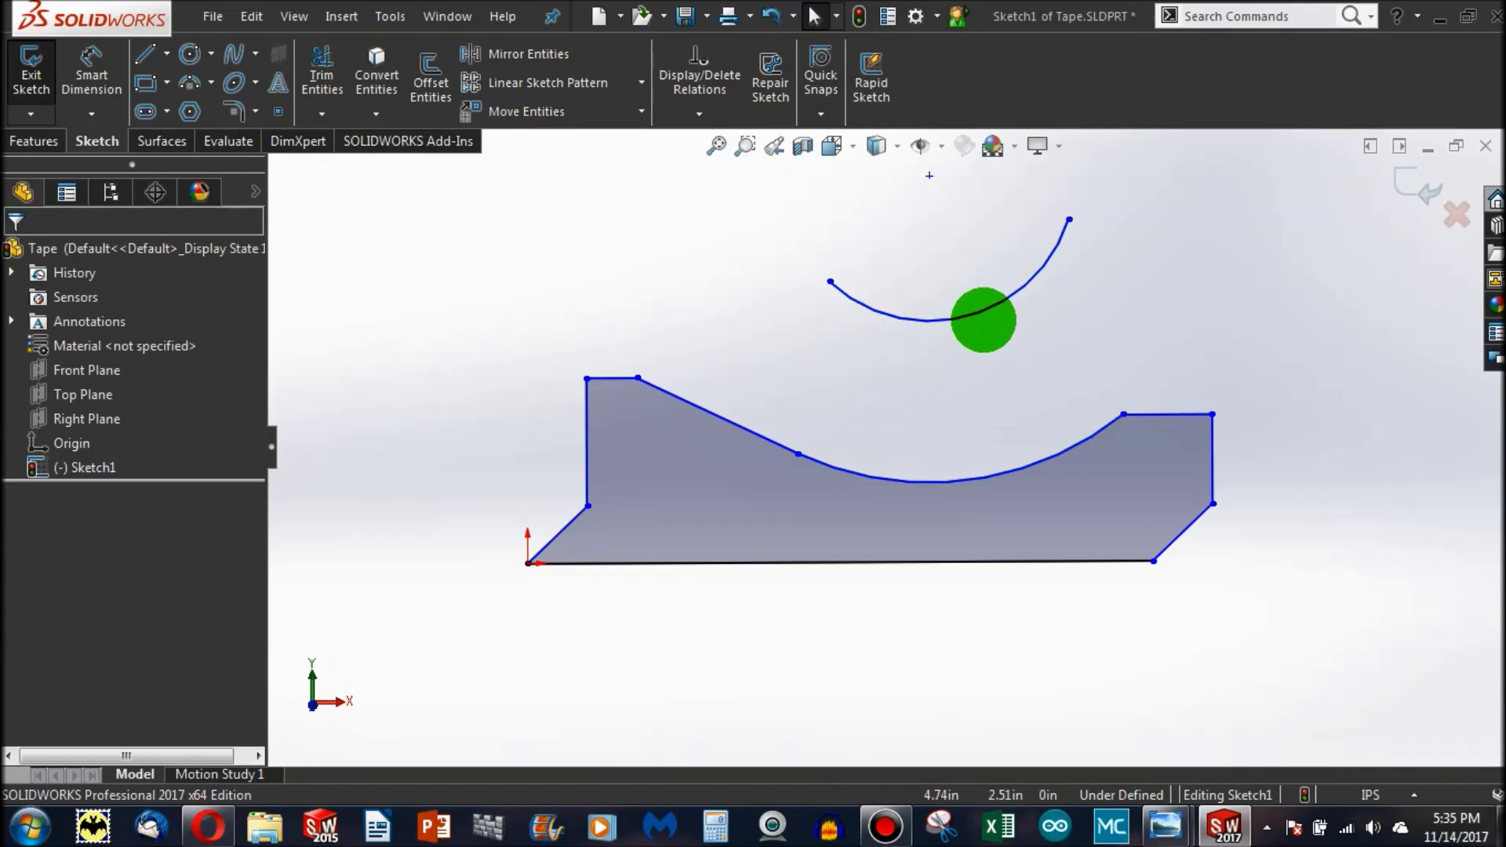
Step: Enlarge the upper arc, move its centre point, then select both arcs together
drag(977, 320, 868, 364)
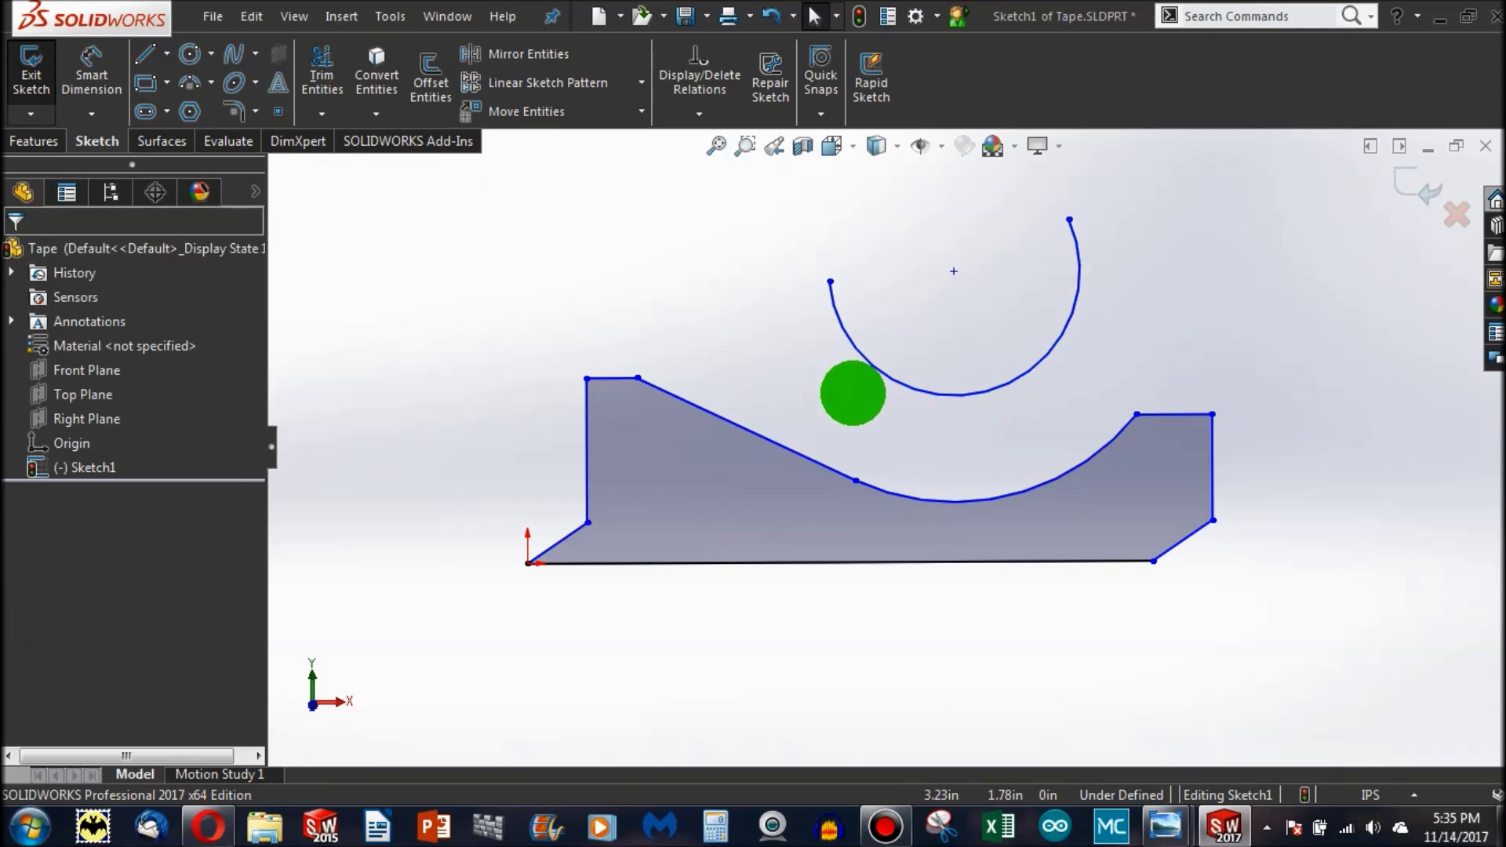
drag(954, 271, 917, 257)
click(1045, 356)
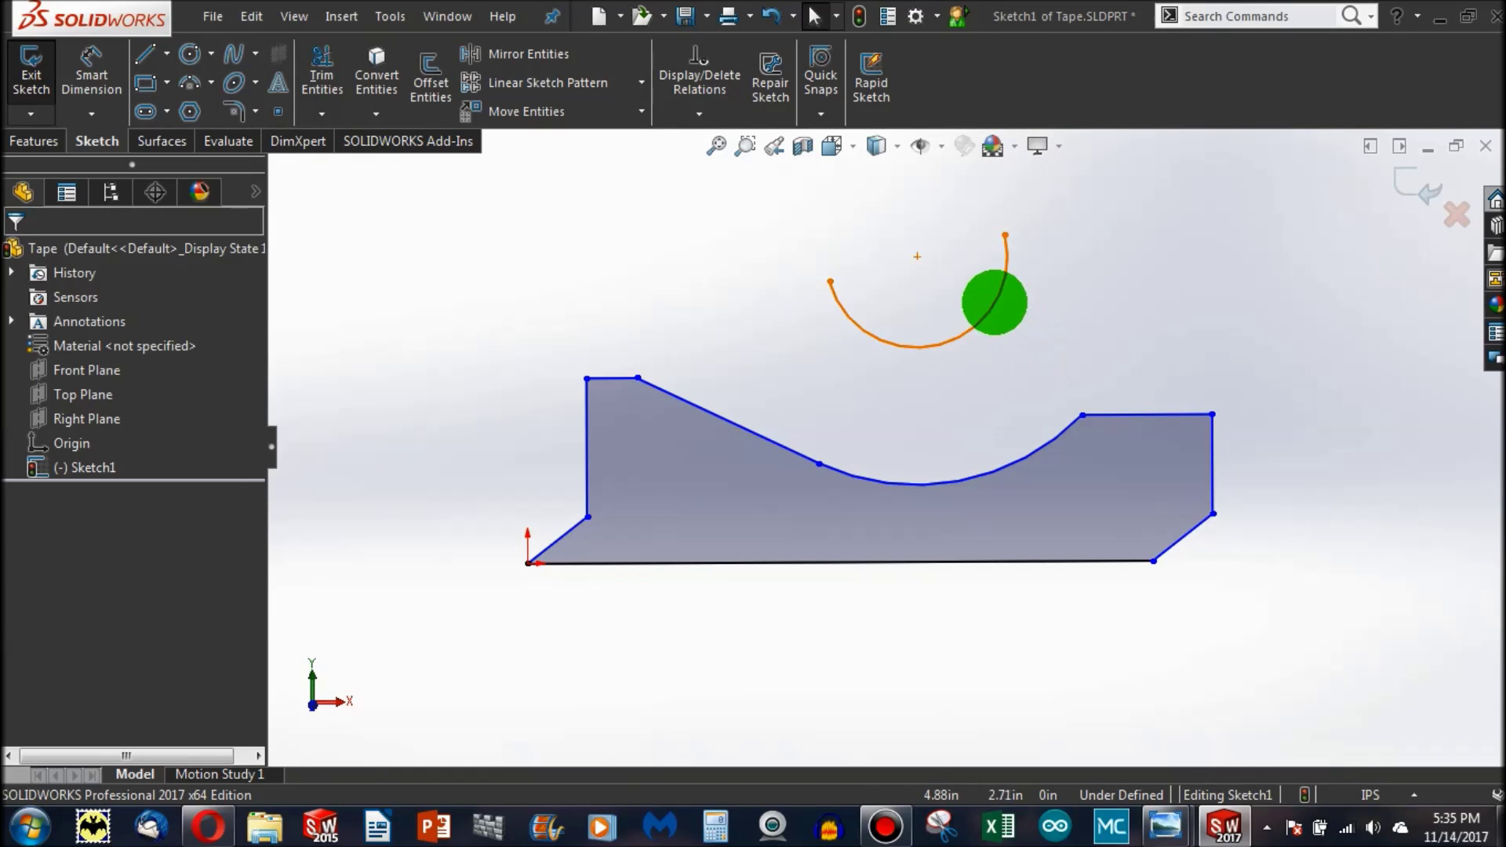
click(995, 302)
click(940, 355)
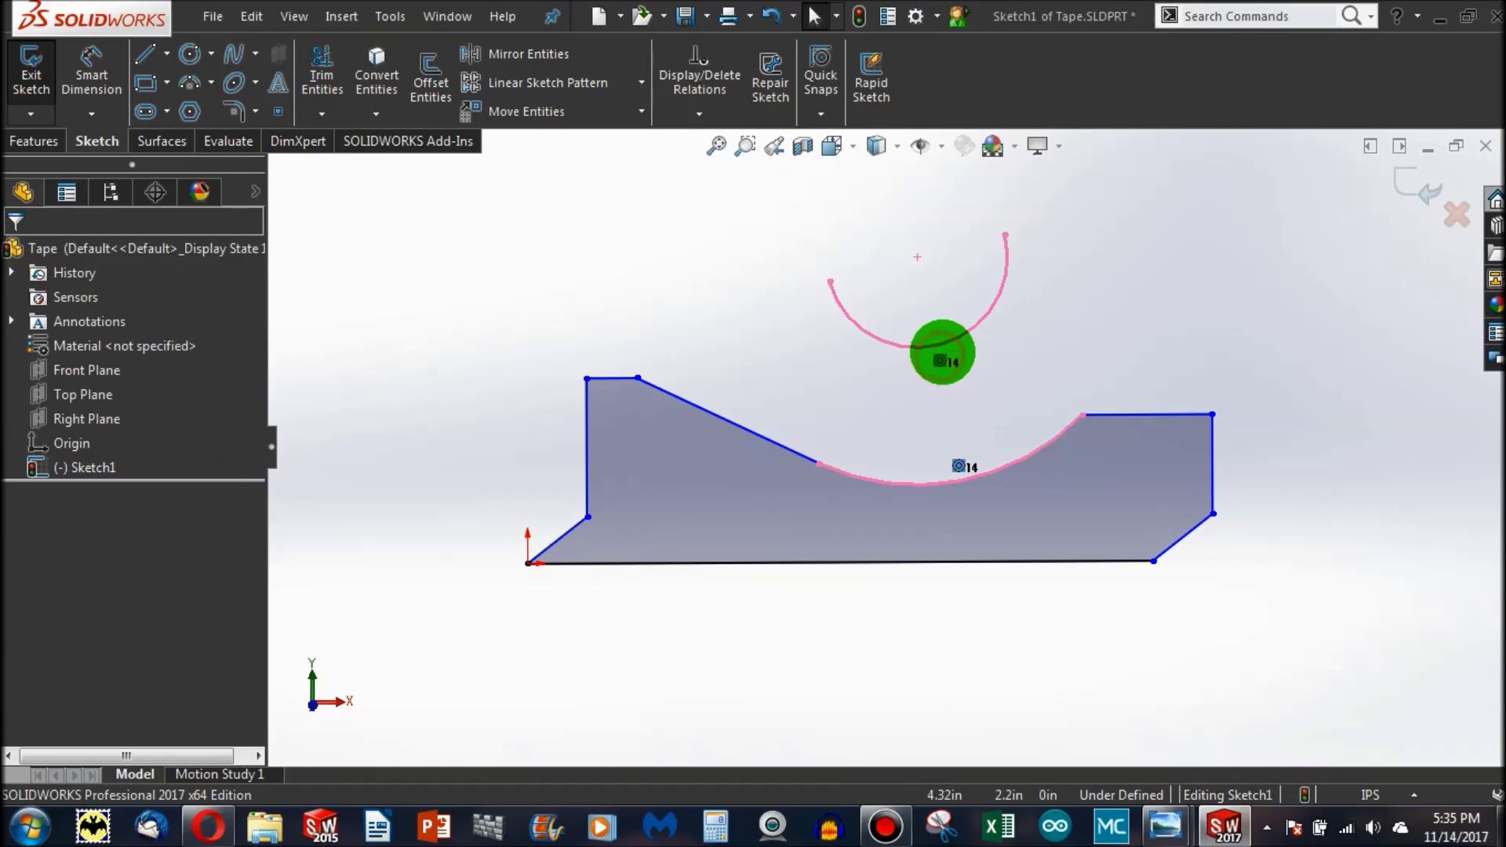
click(949, 345)
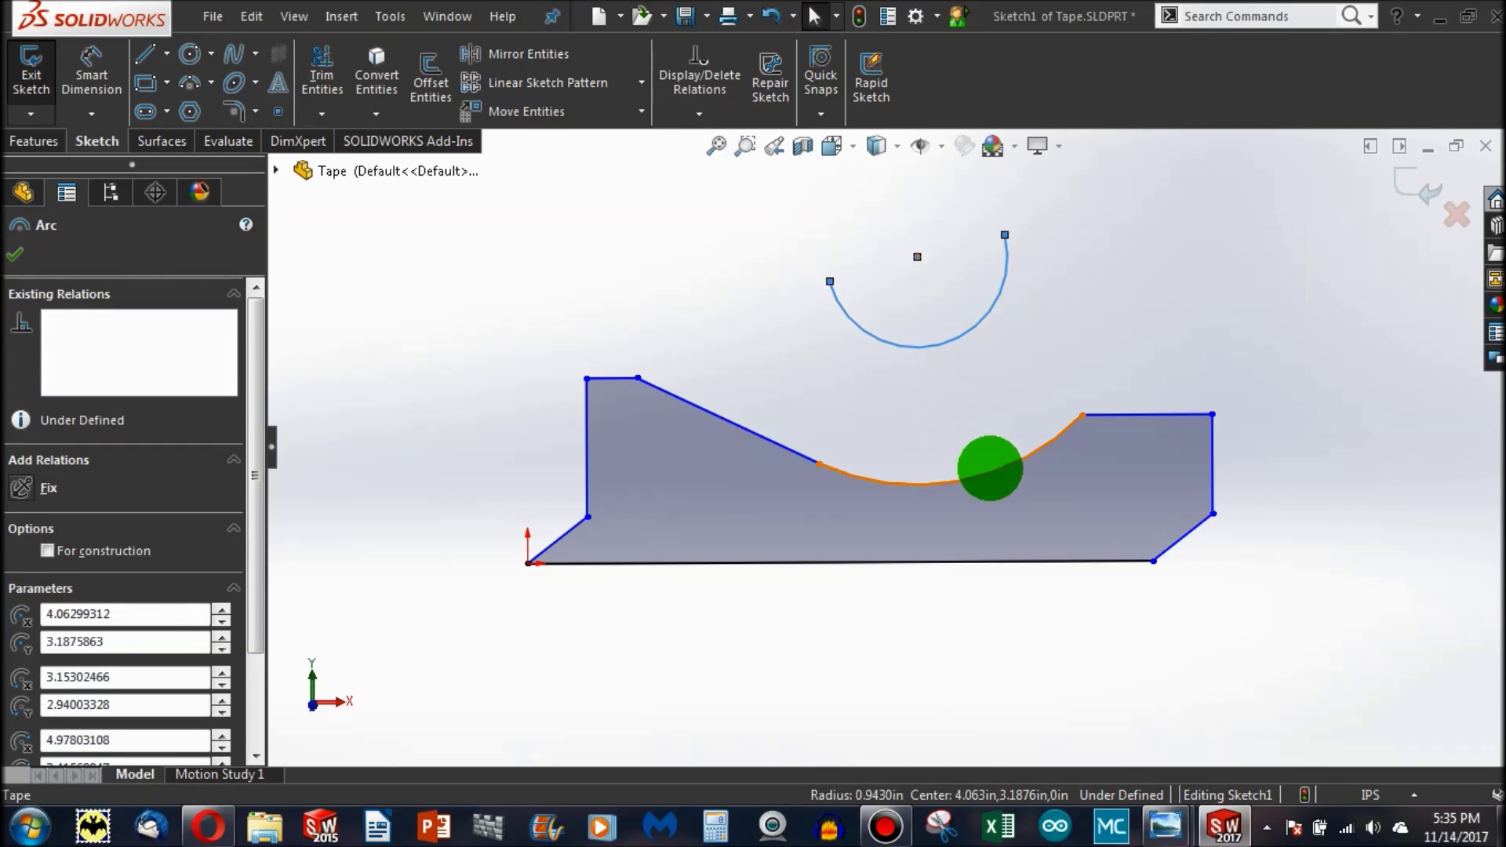
ctrl+click(990, 466)
Step: Give both arcs an equal radius and drag the arc's free endpoint to form one wide, shallow dip
click(32, 693)
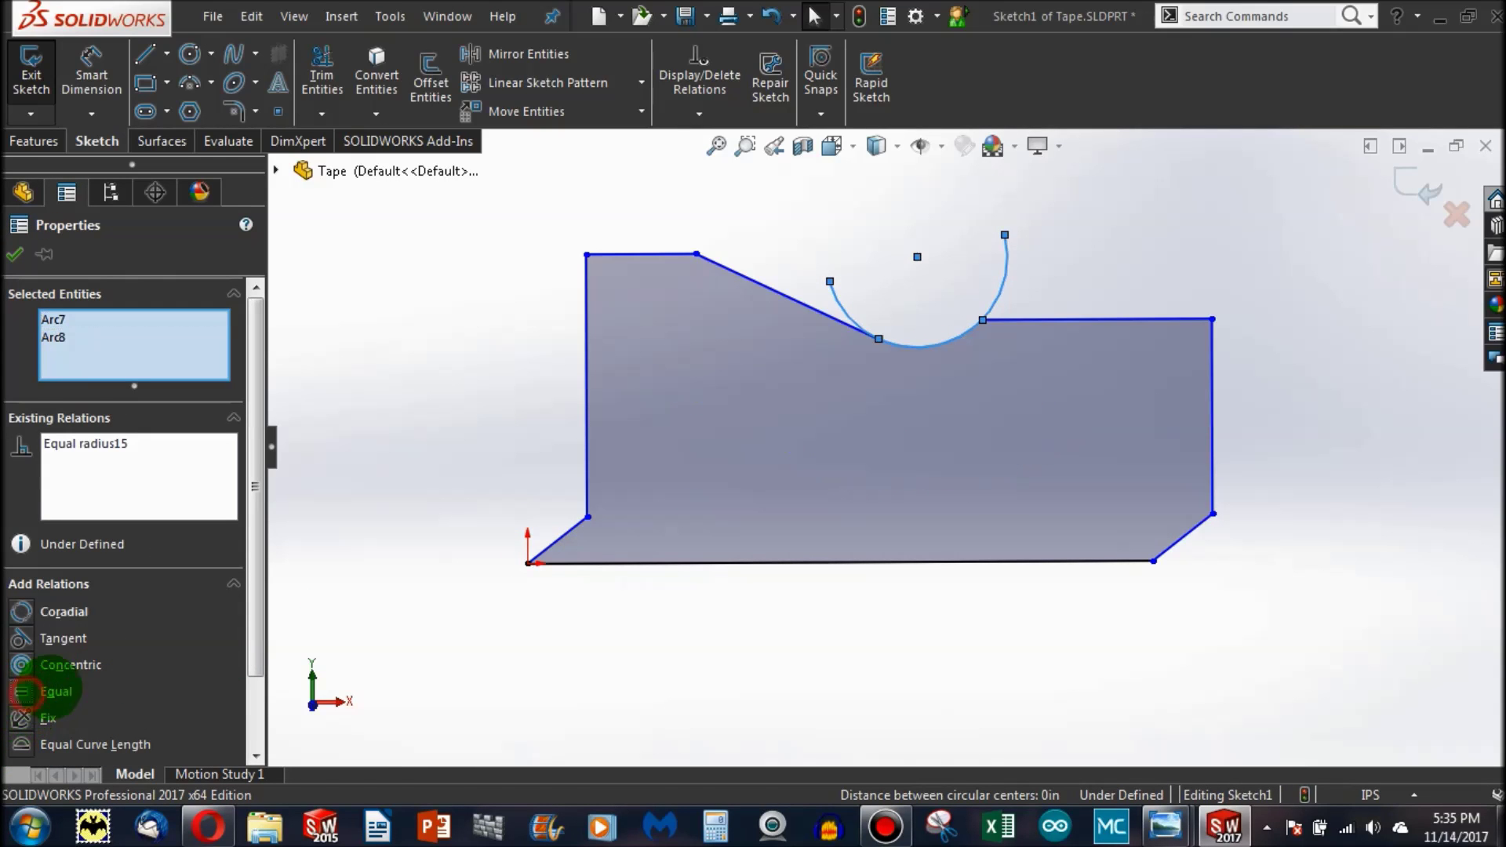
click(811, 212)
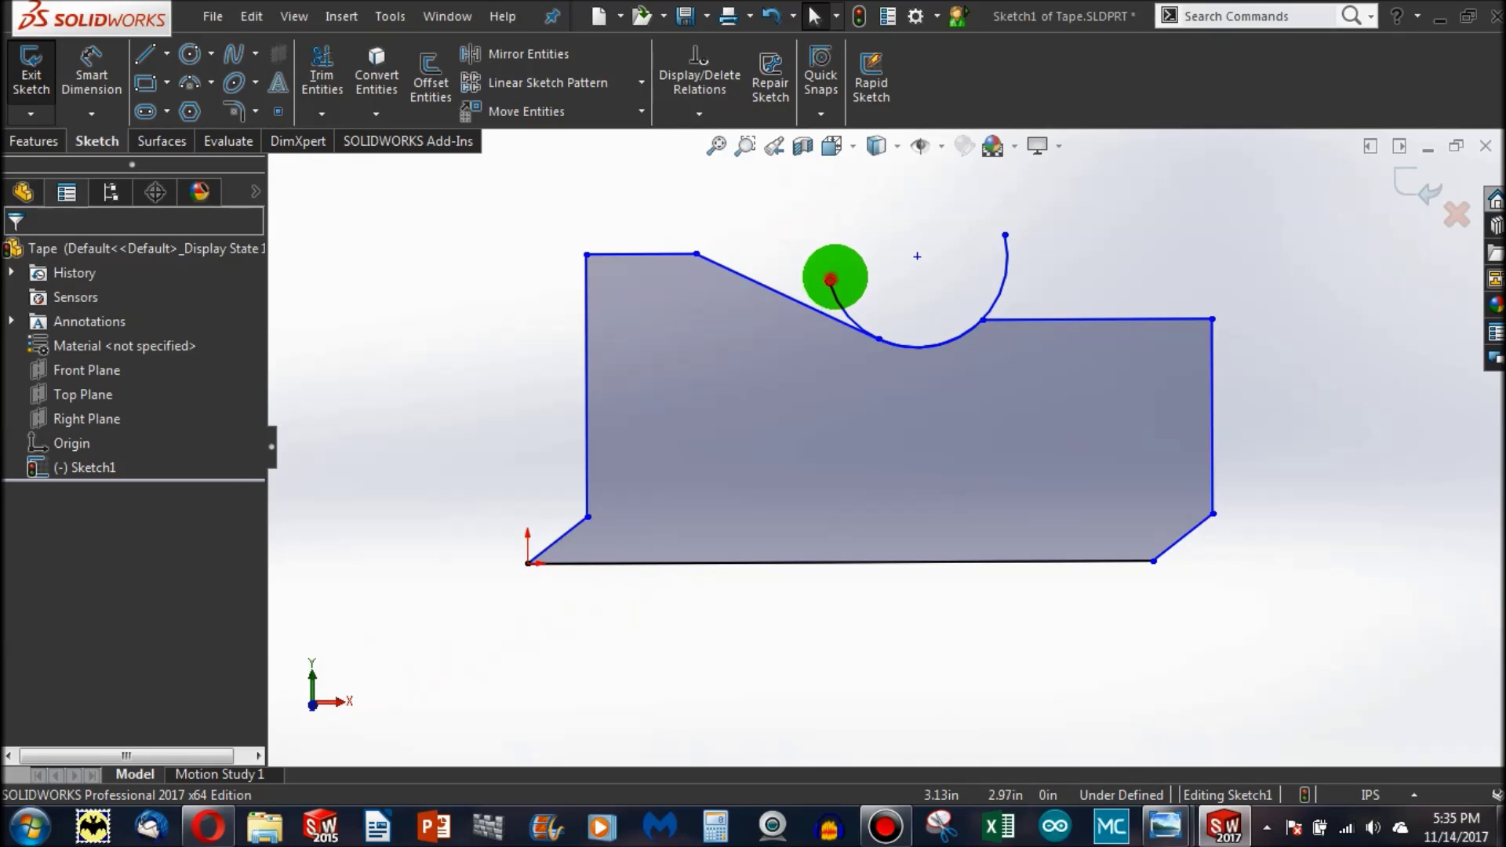
mouse_move(833, 279)
mouse_down()
mouse_move(884, 256)
mouse_move(787, 322)
mouse_move(949, 381)
mouse_move(1013, 268)
mouse_move(1006, 296)
mouse_up()
scroll(1015, 271, down, 4)
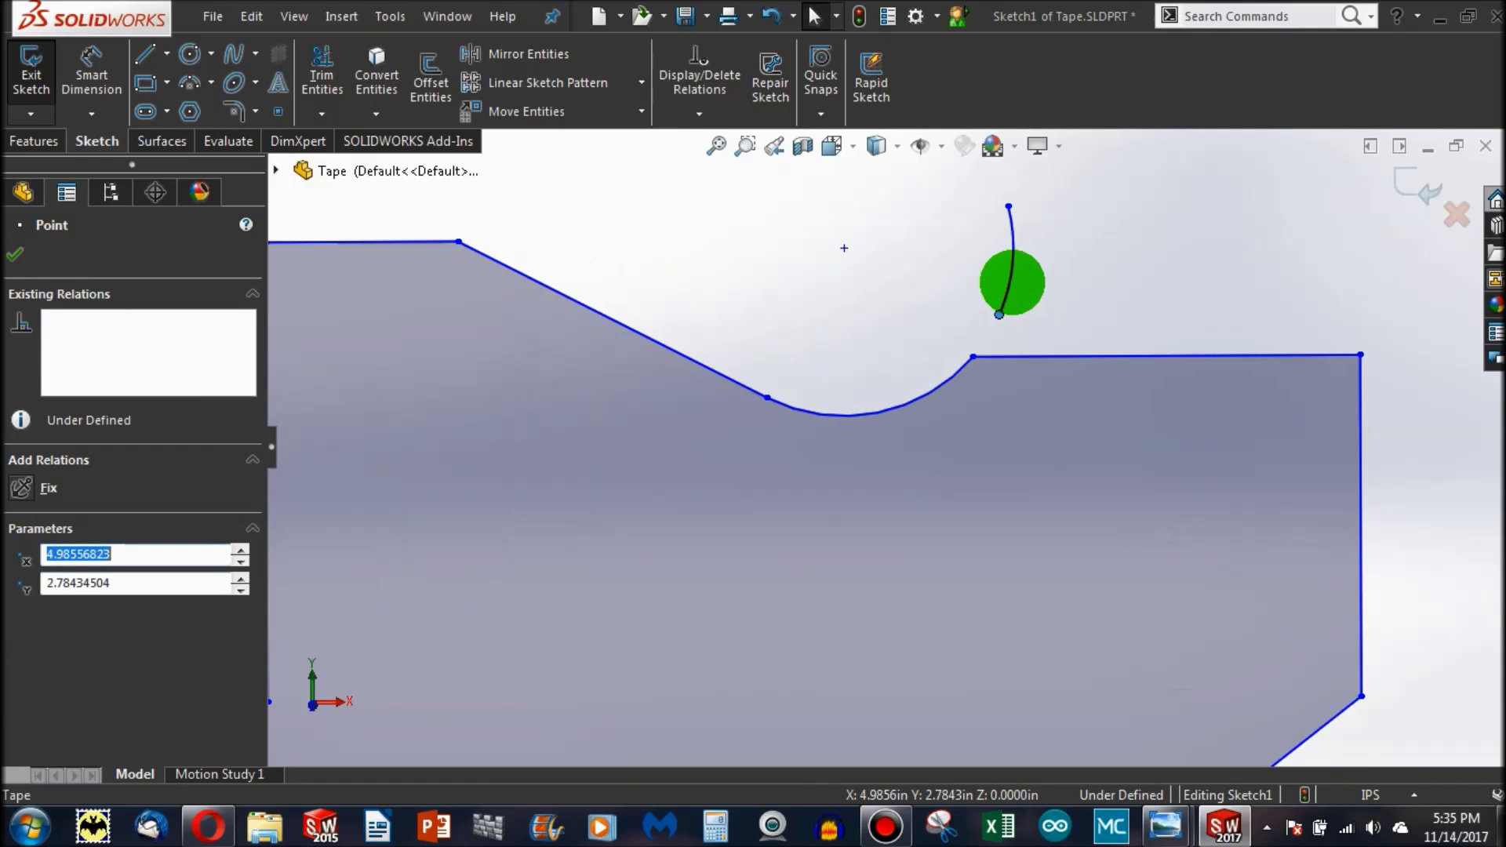
click(1011, 281)
scroll(1019, 360, up, 3)
click(527, 336)
key(ctrl+5)
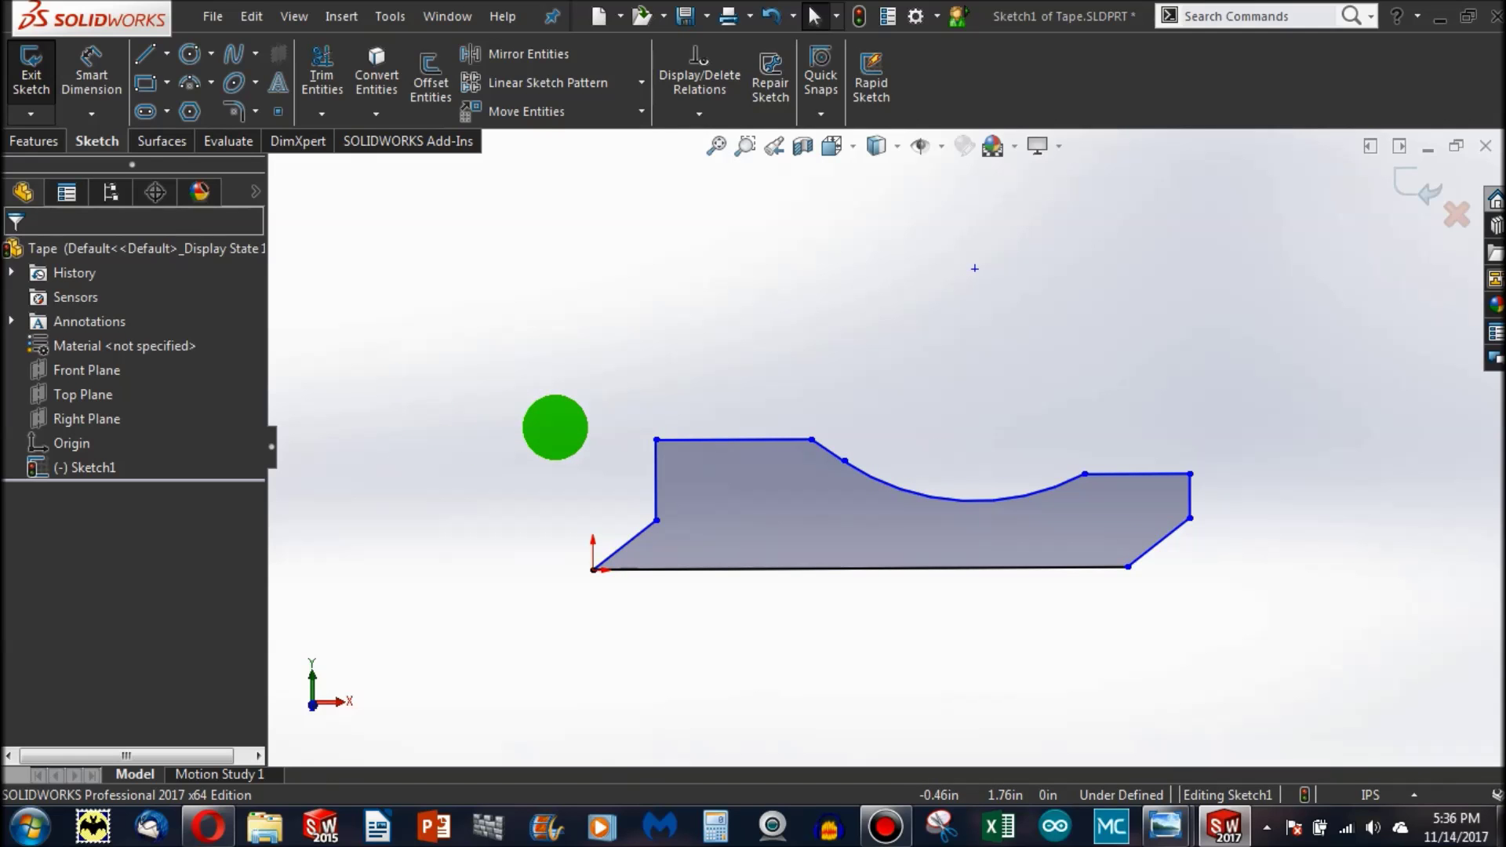
click(91, 76)
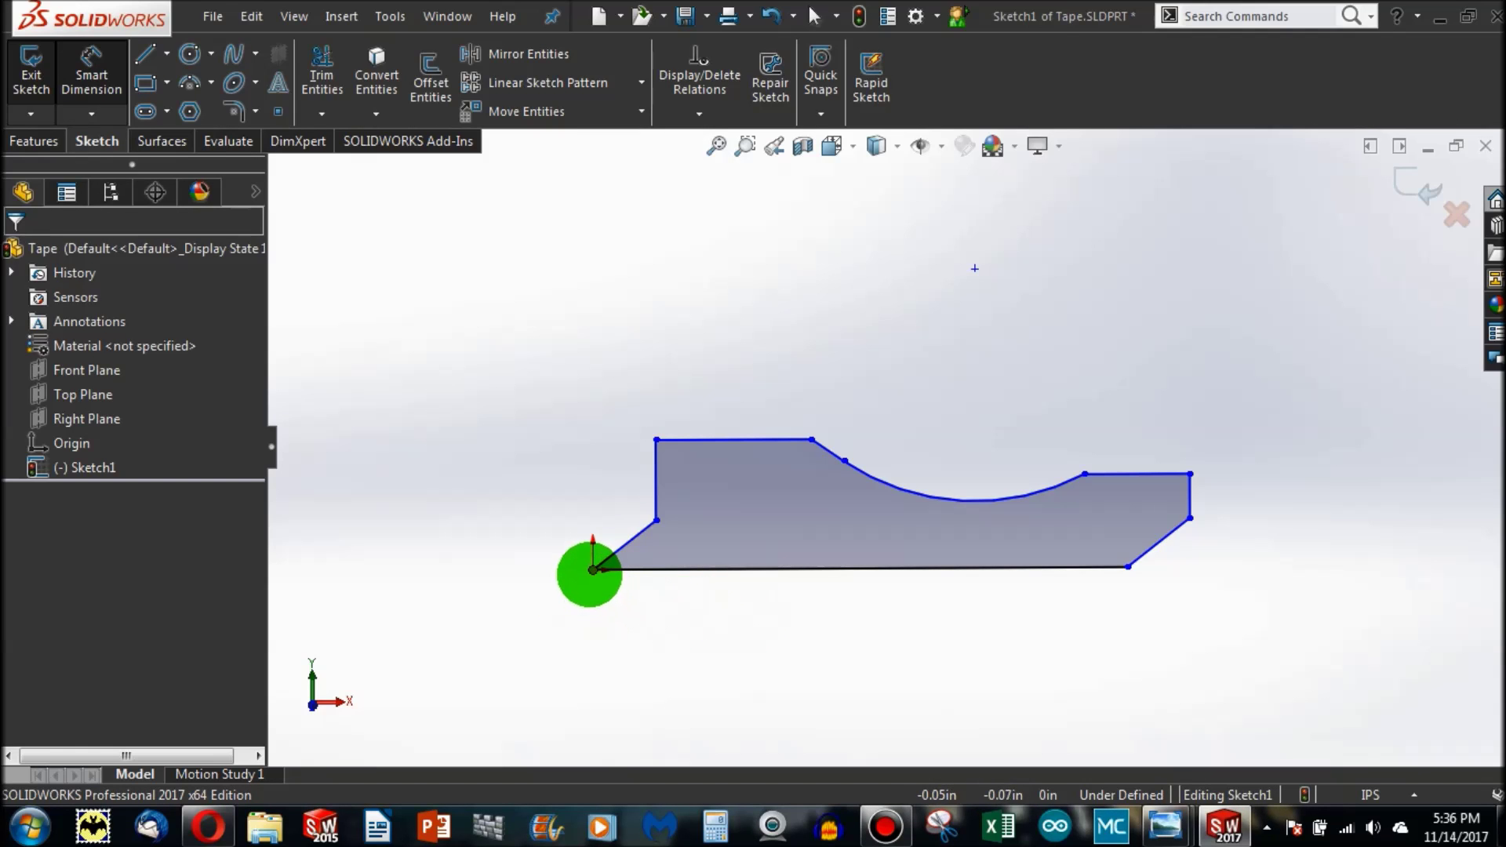
Step: Dimension the origin-to-right-edge width as 6.75 in, then test whether the right corner still moves
click(594, 569)
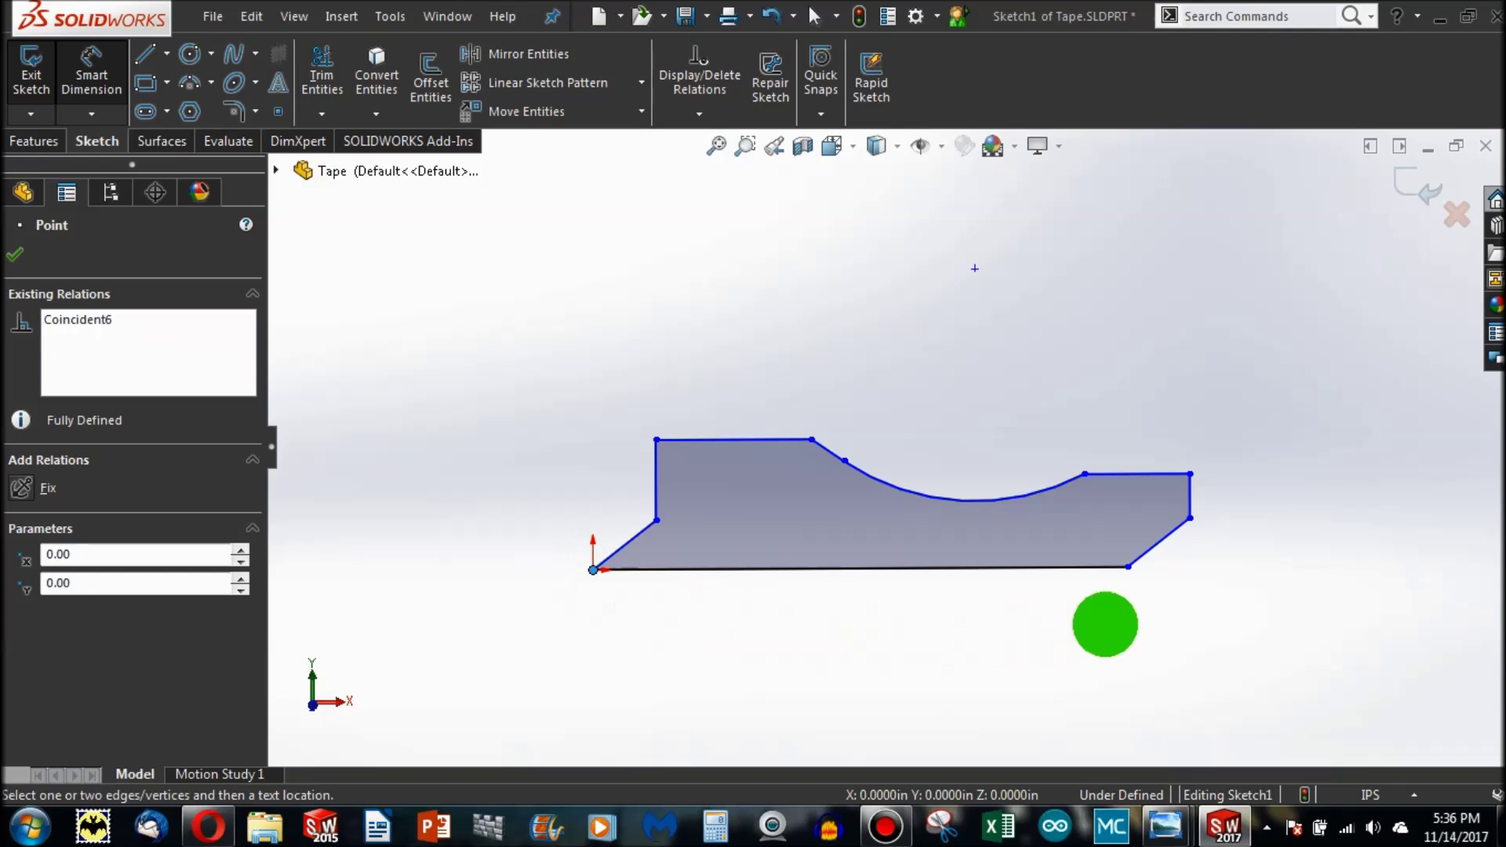
click(1191, 499)
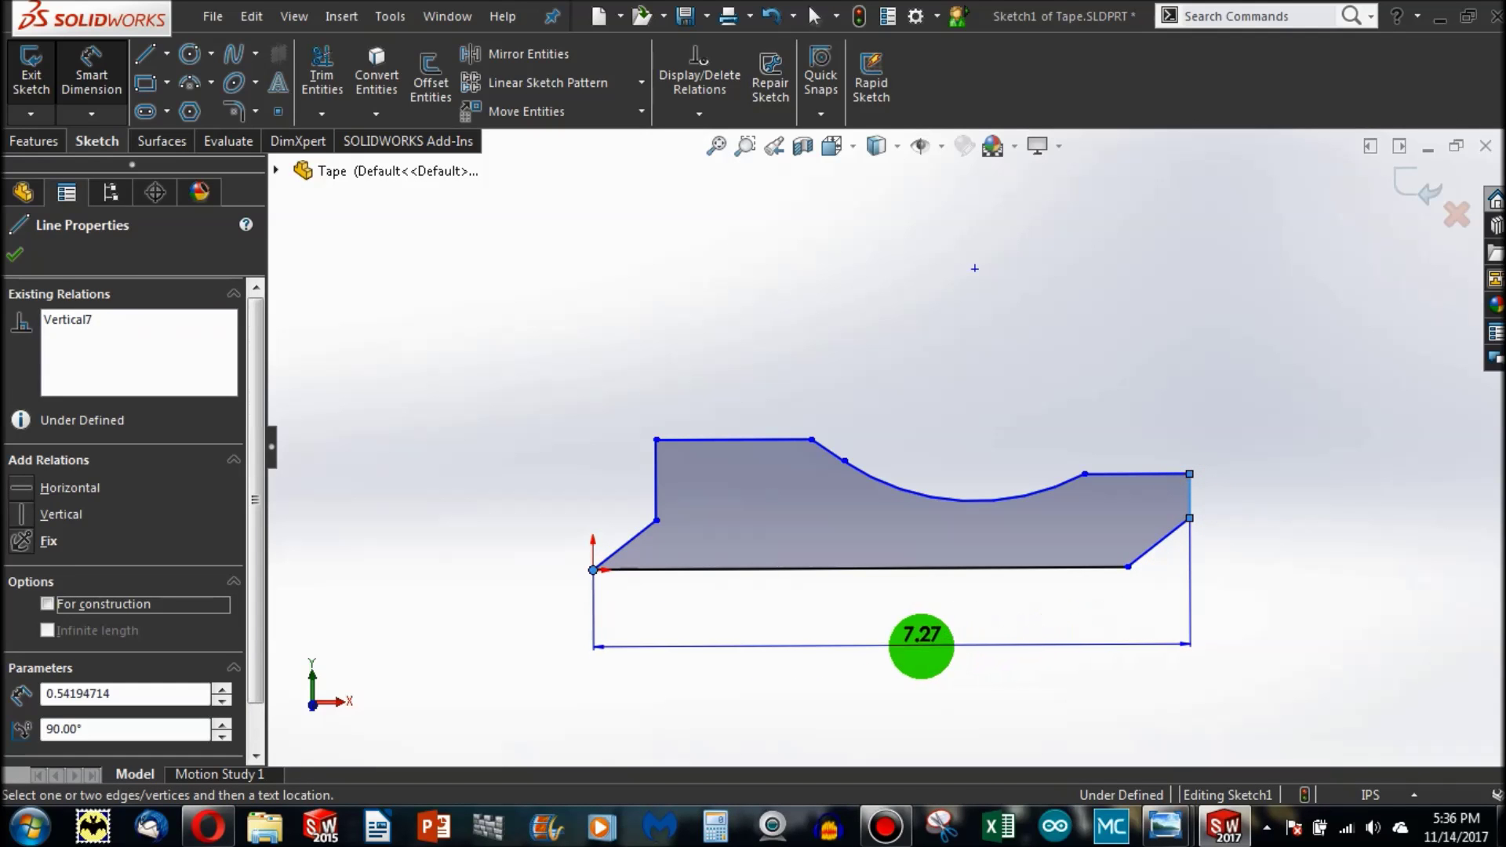
click(900, 642)
text(6)
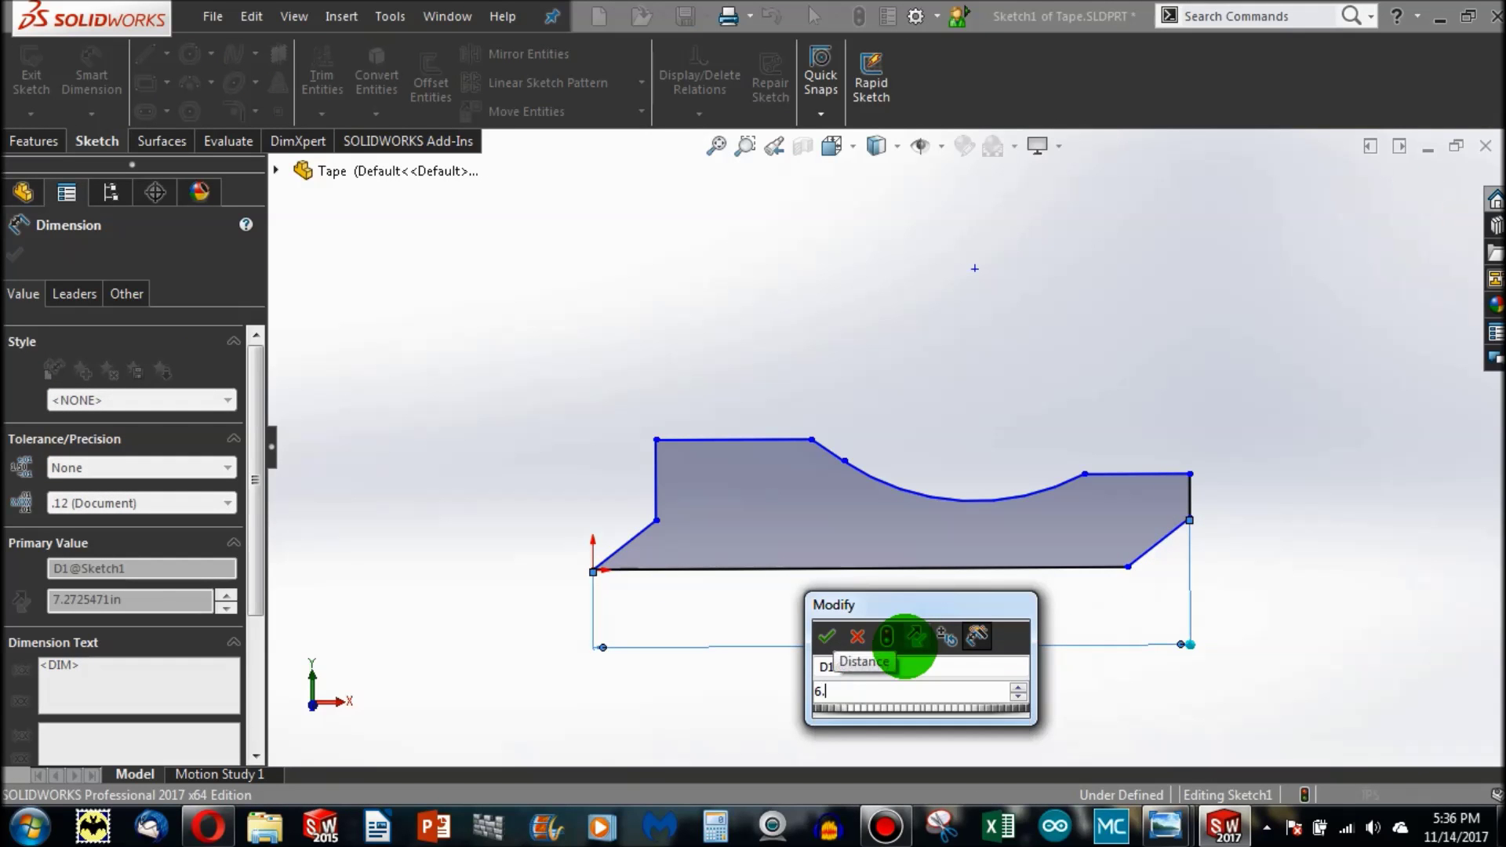
text(.75)
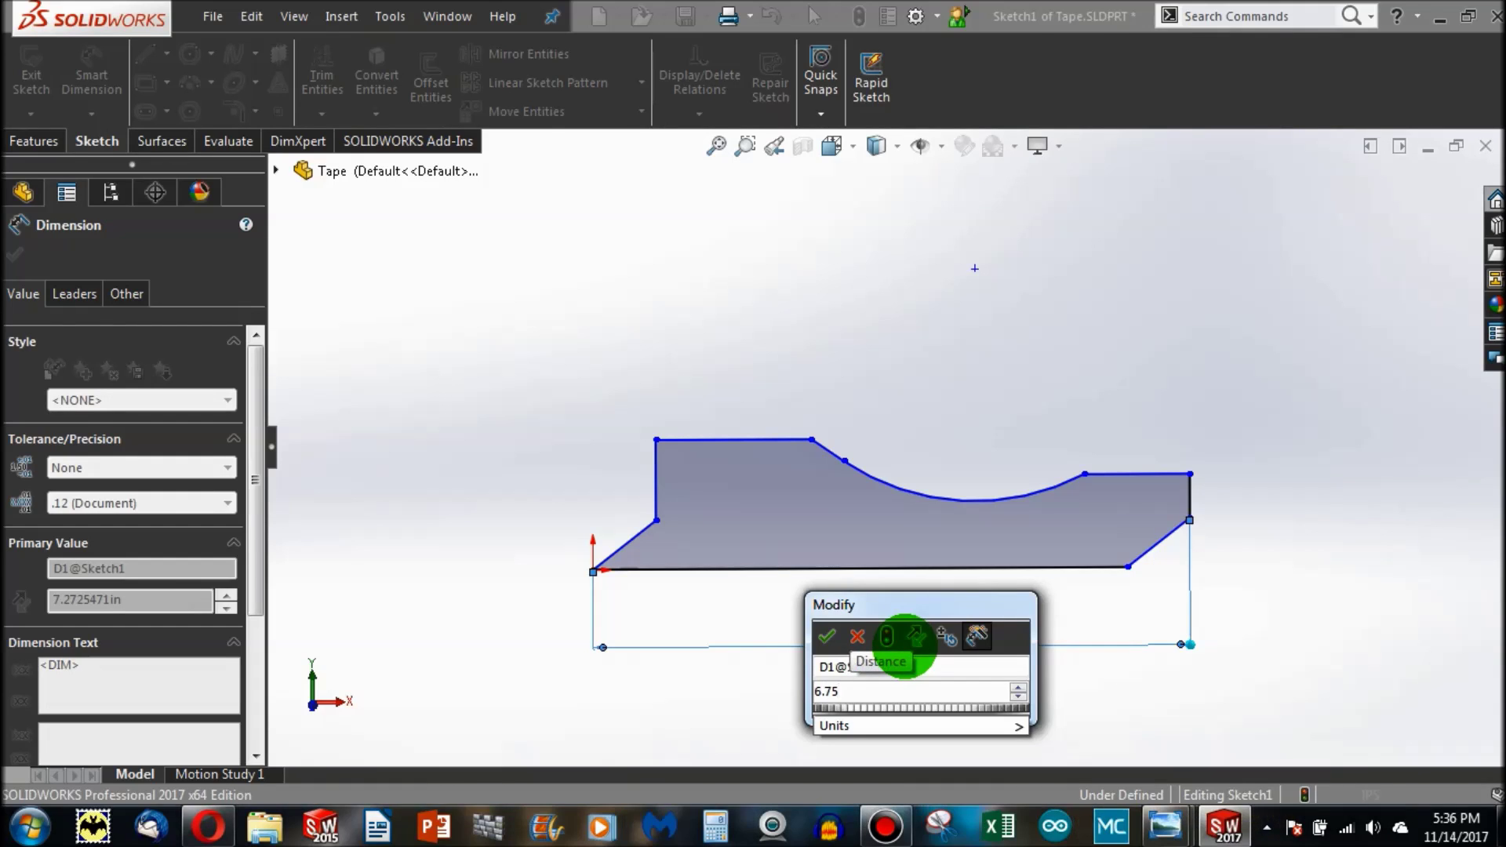
key(Return)
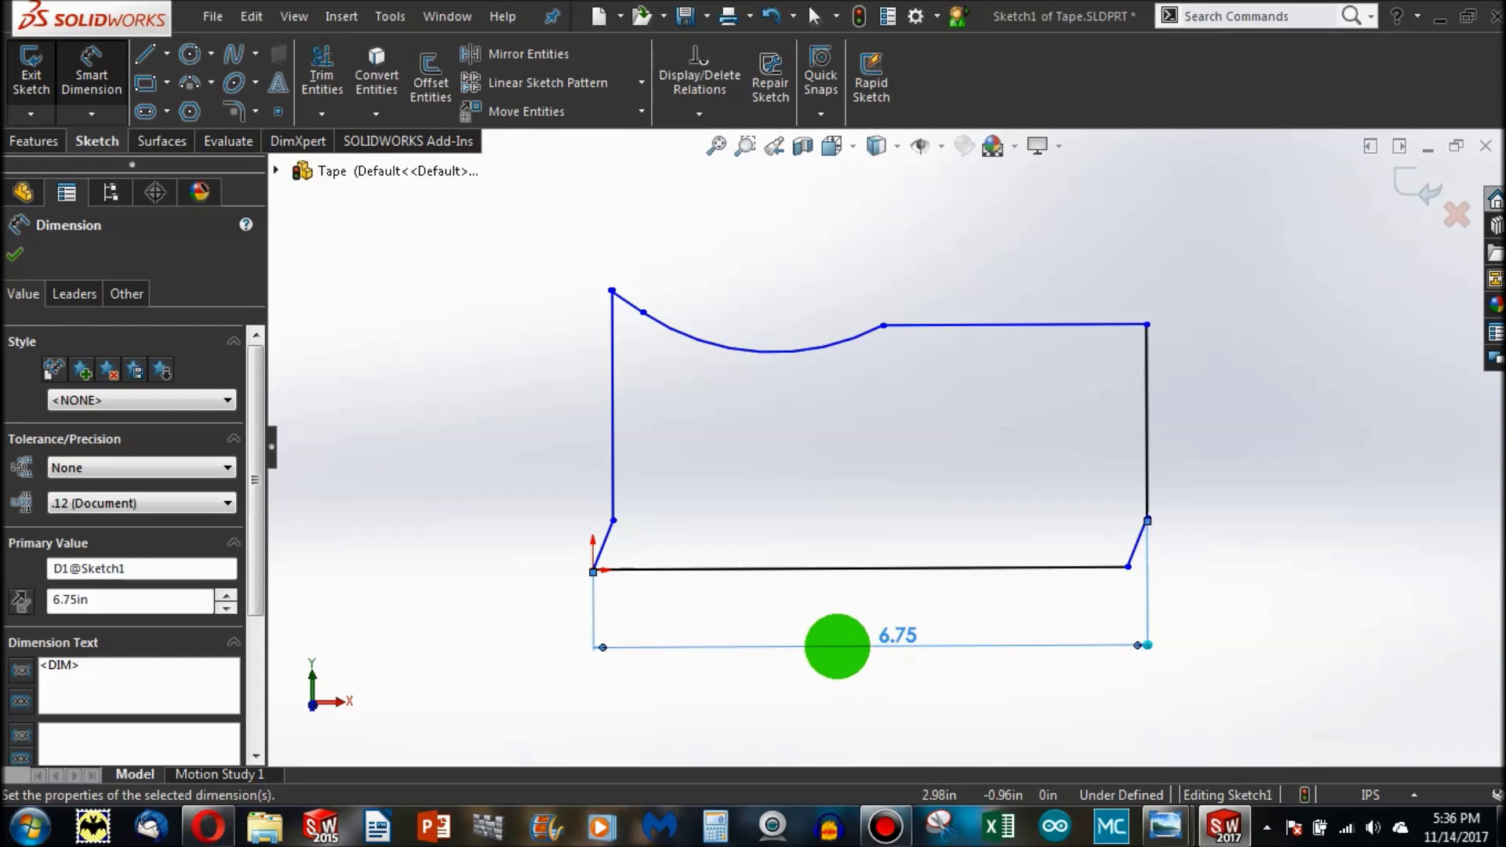
key(Escape)
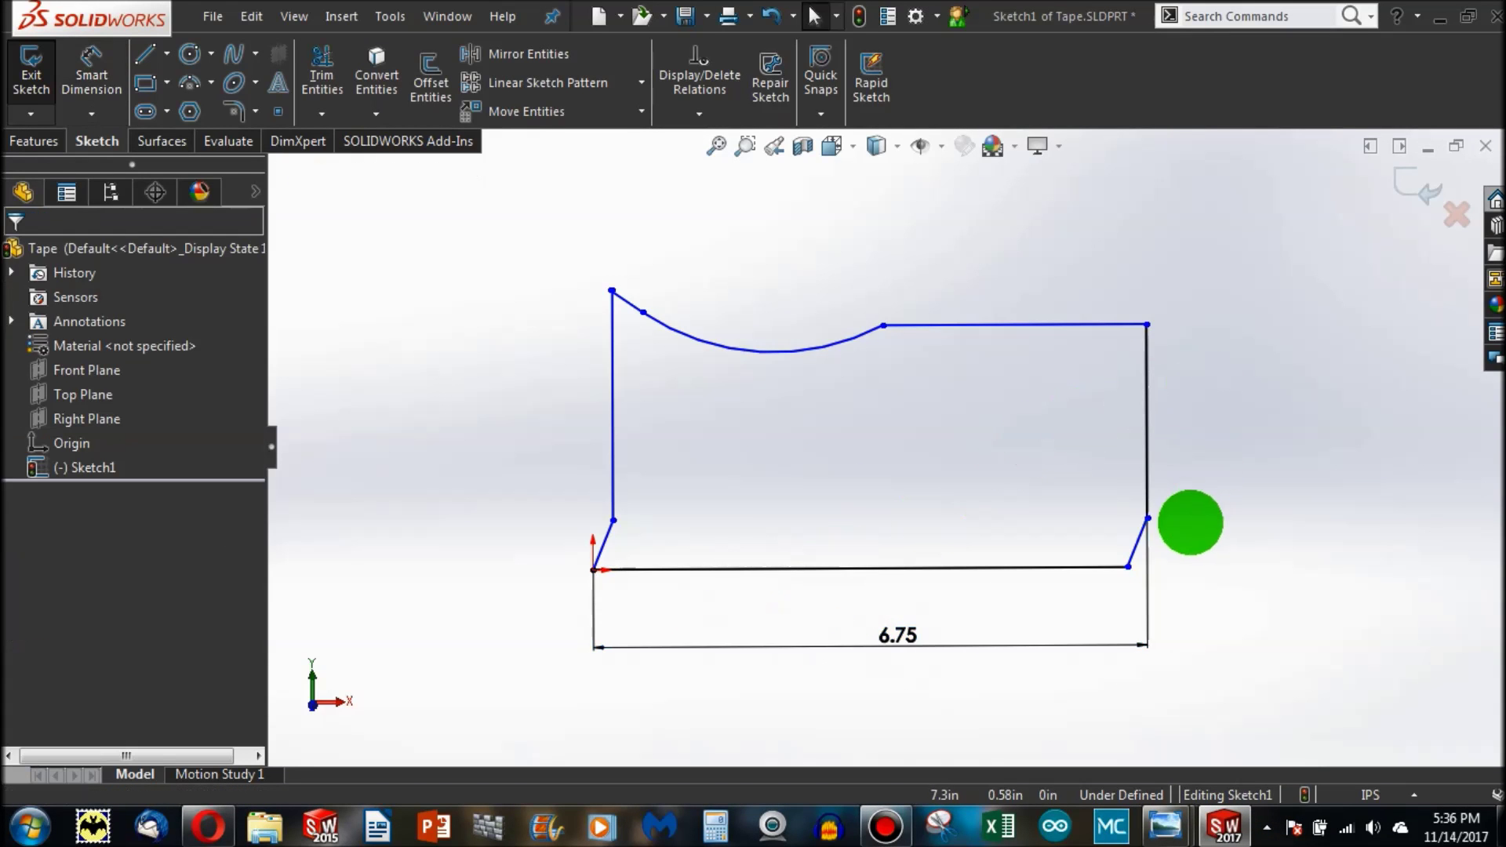
mouse_move(1149, 515)
mouse_down()
mouse_move(1160, 565)
mouse_move(1147, 511)
mouse_up()
Step: Check the right edge and origin relations, then dimension the bottom-to-top height at 1.00 in
click(1145, 417)
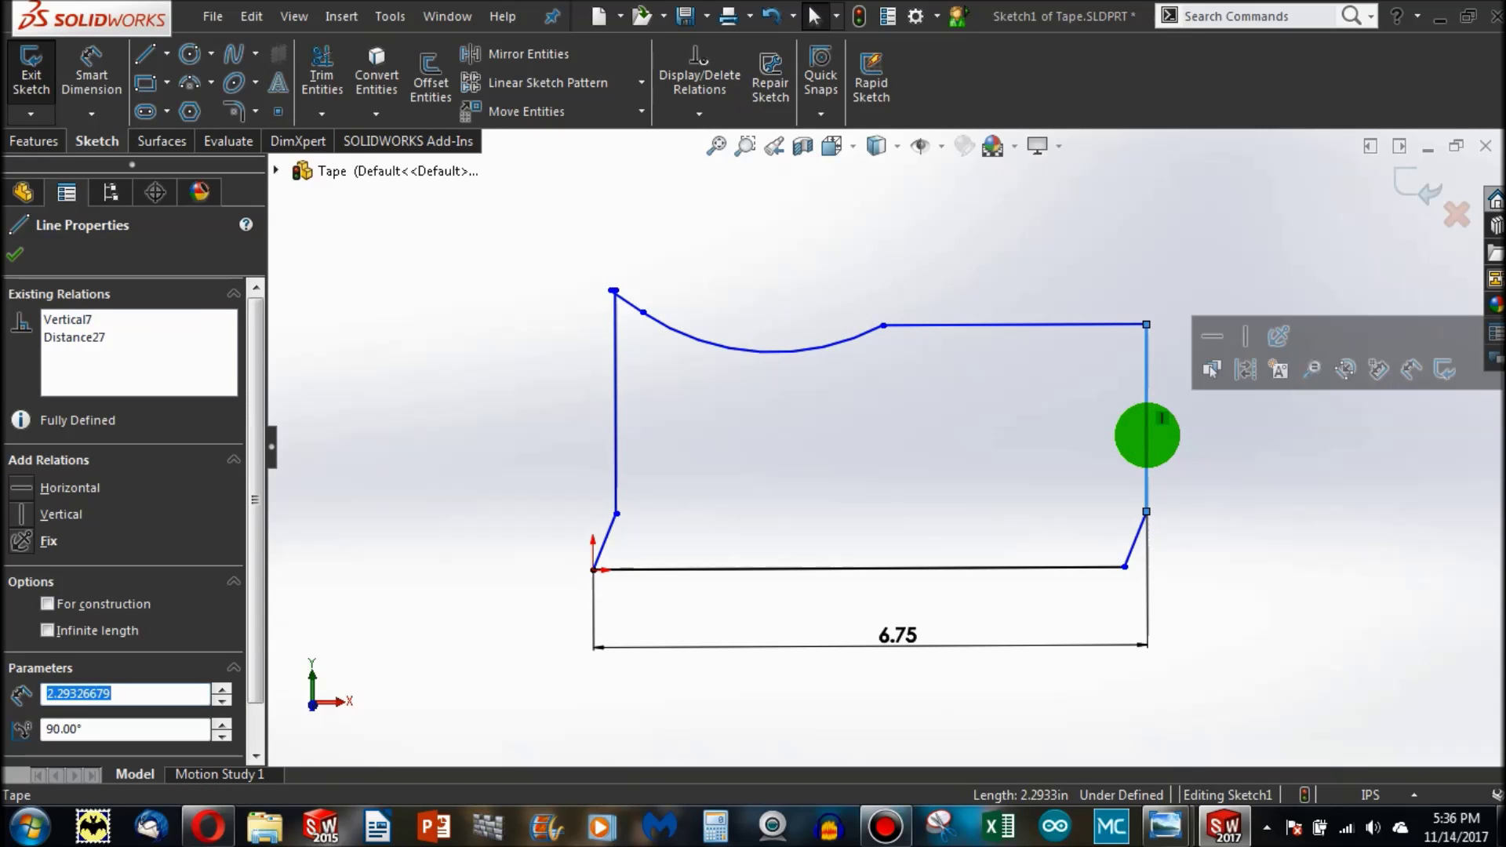
click(593, 566)
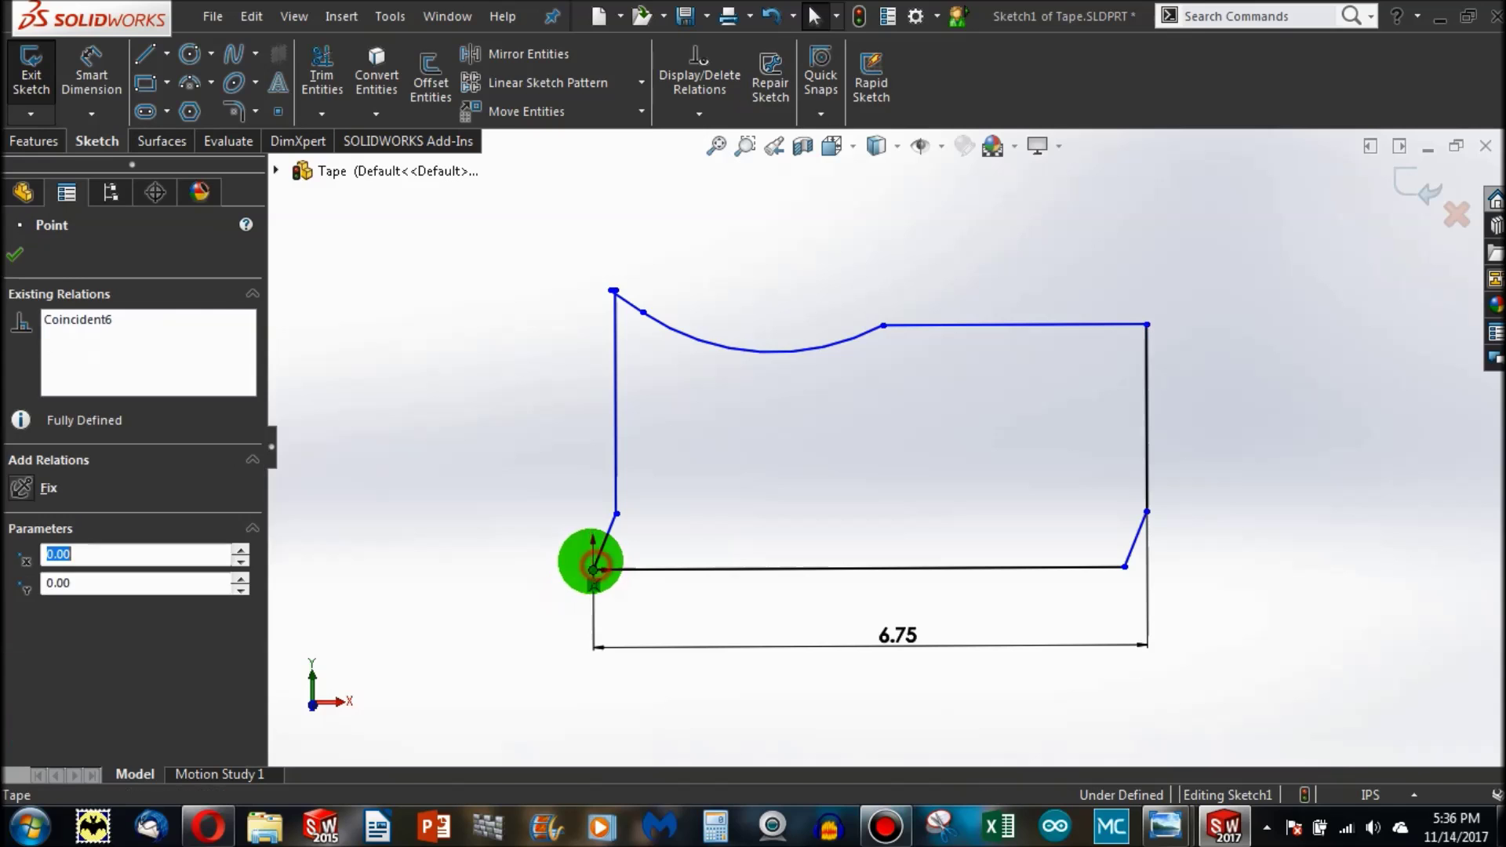
click(377, 383)
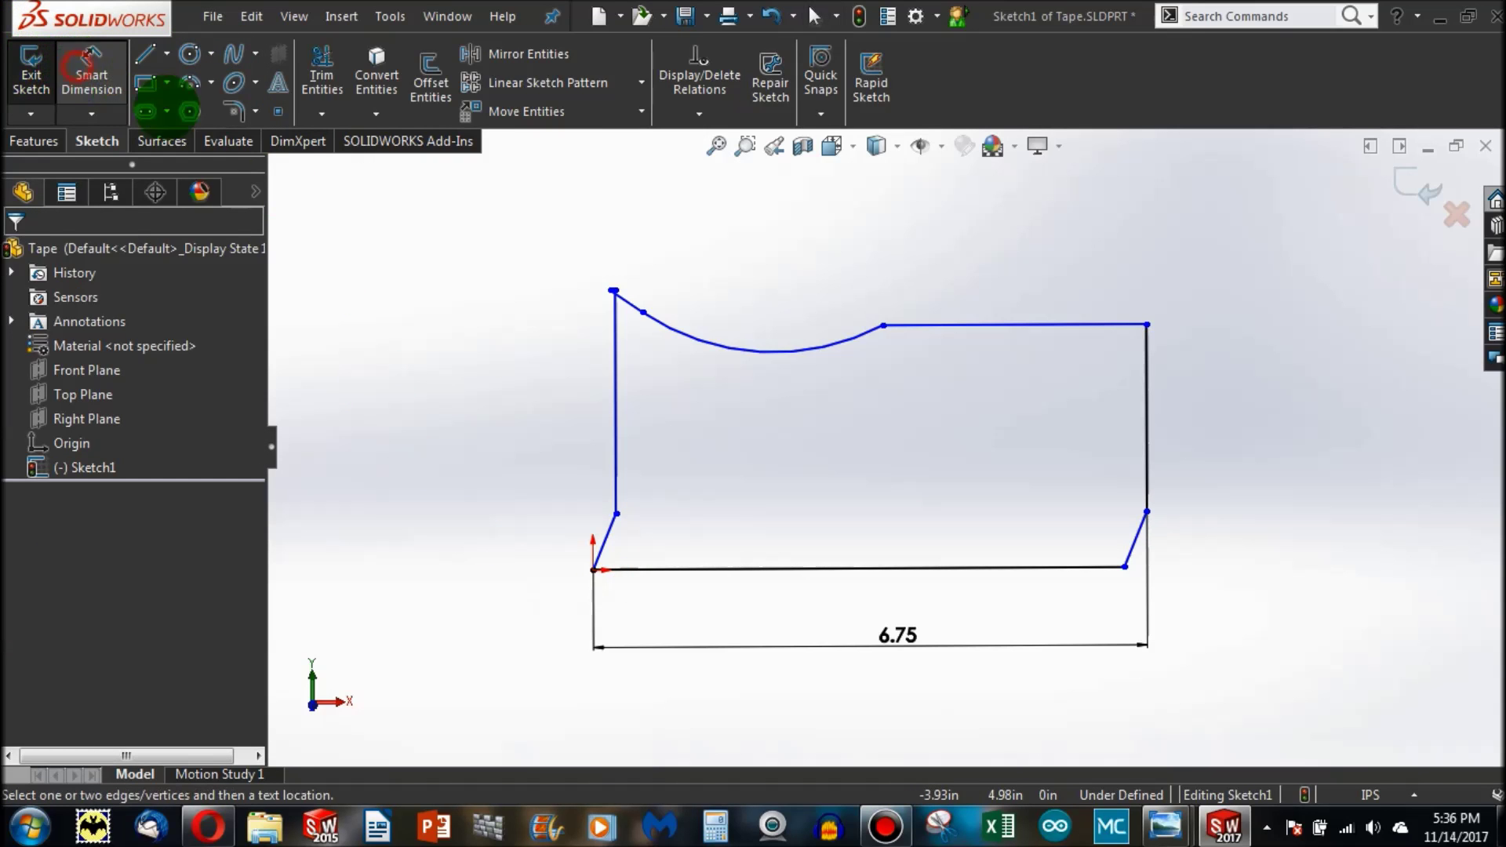
click(1066, 613)
click(1061, 568)
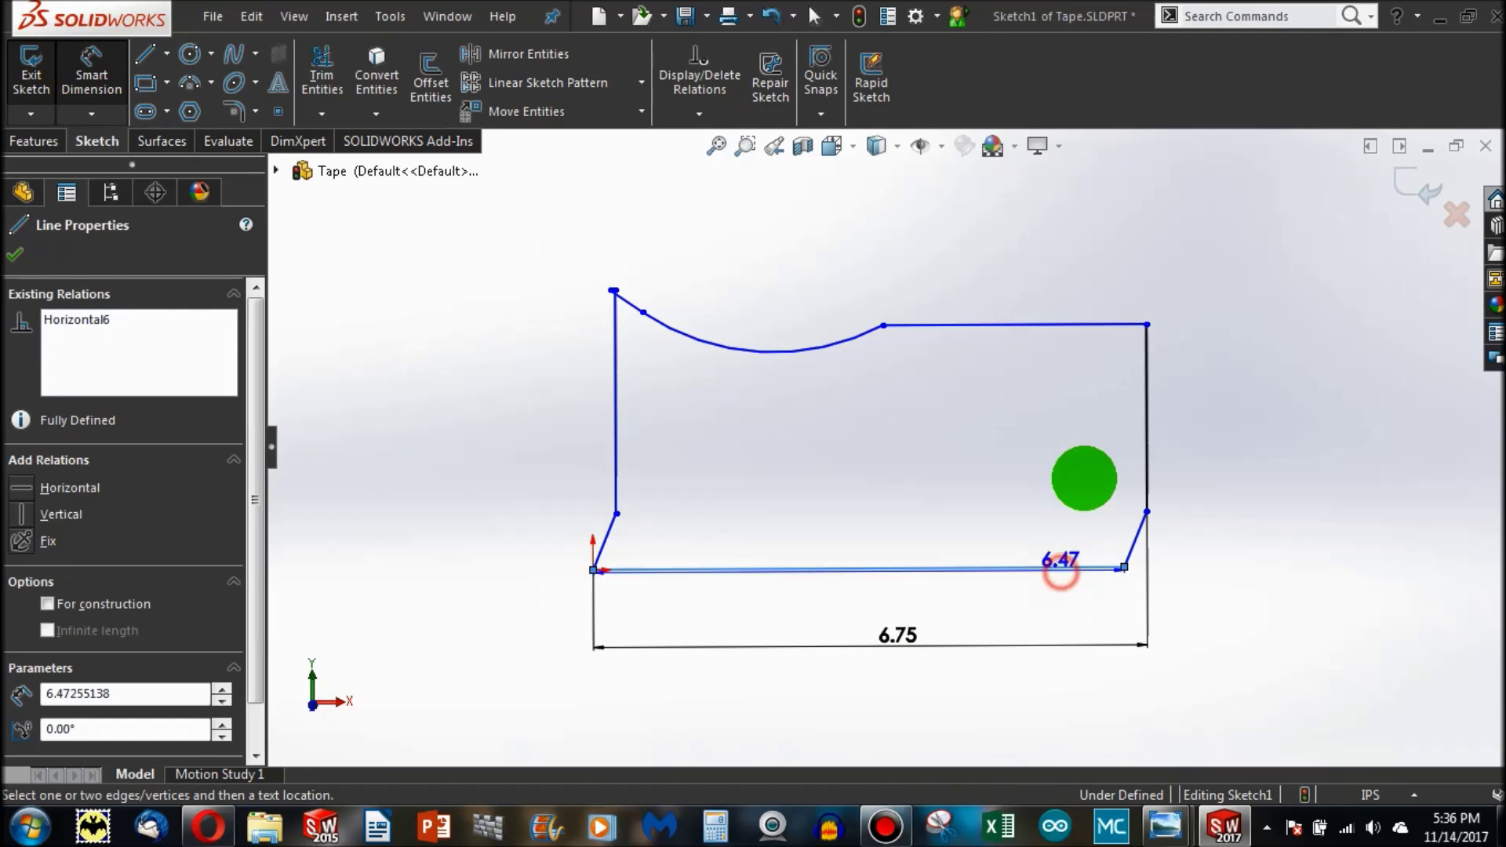
click(1085, 326)
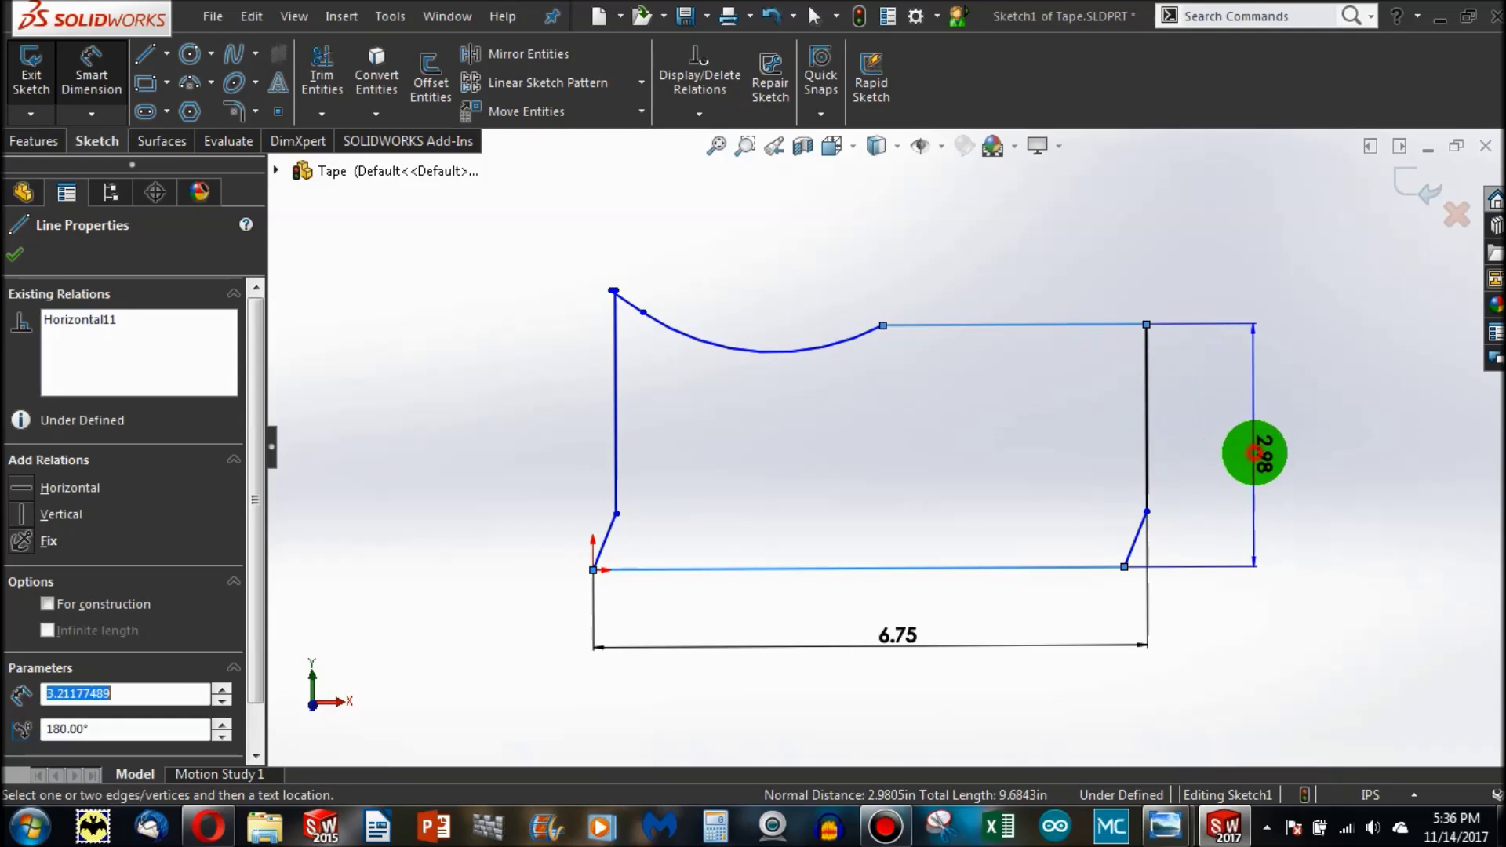
click(1253, 449)
text(1)
key(Return)
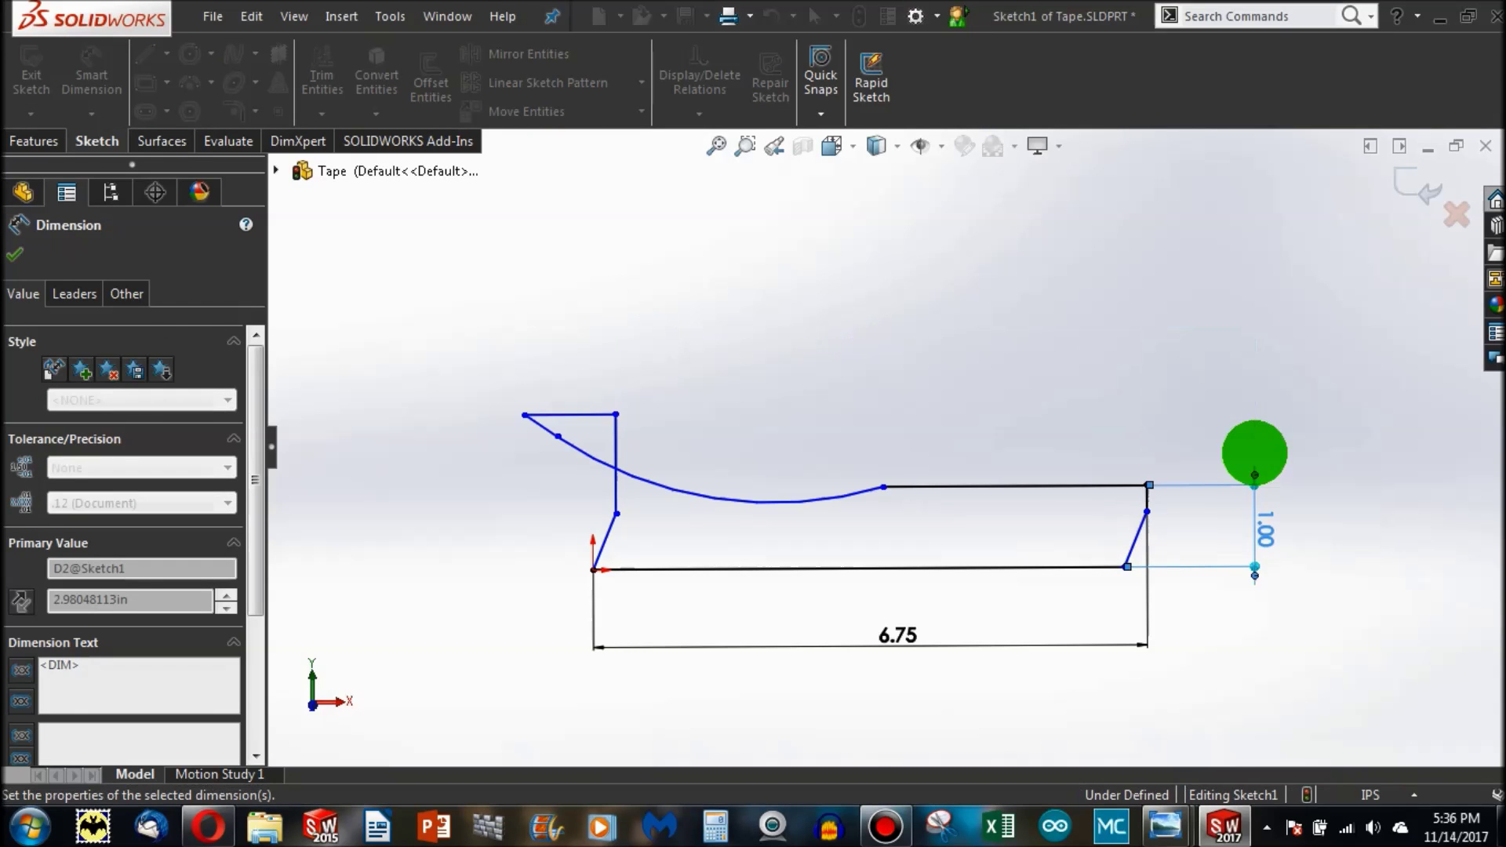
key(Escape)
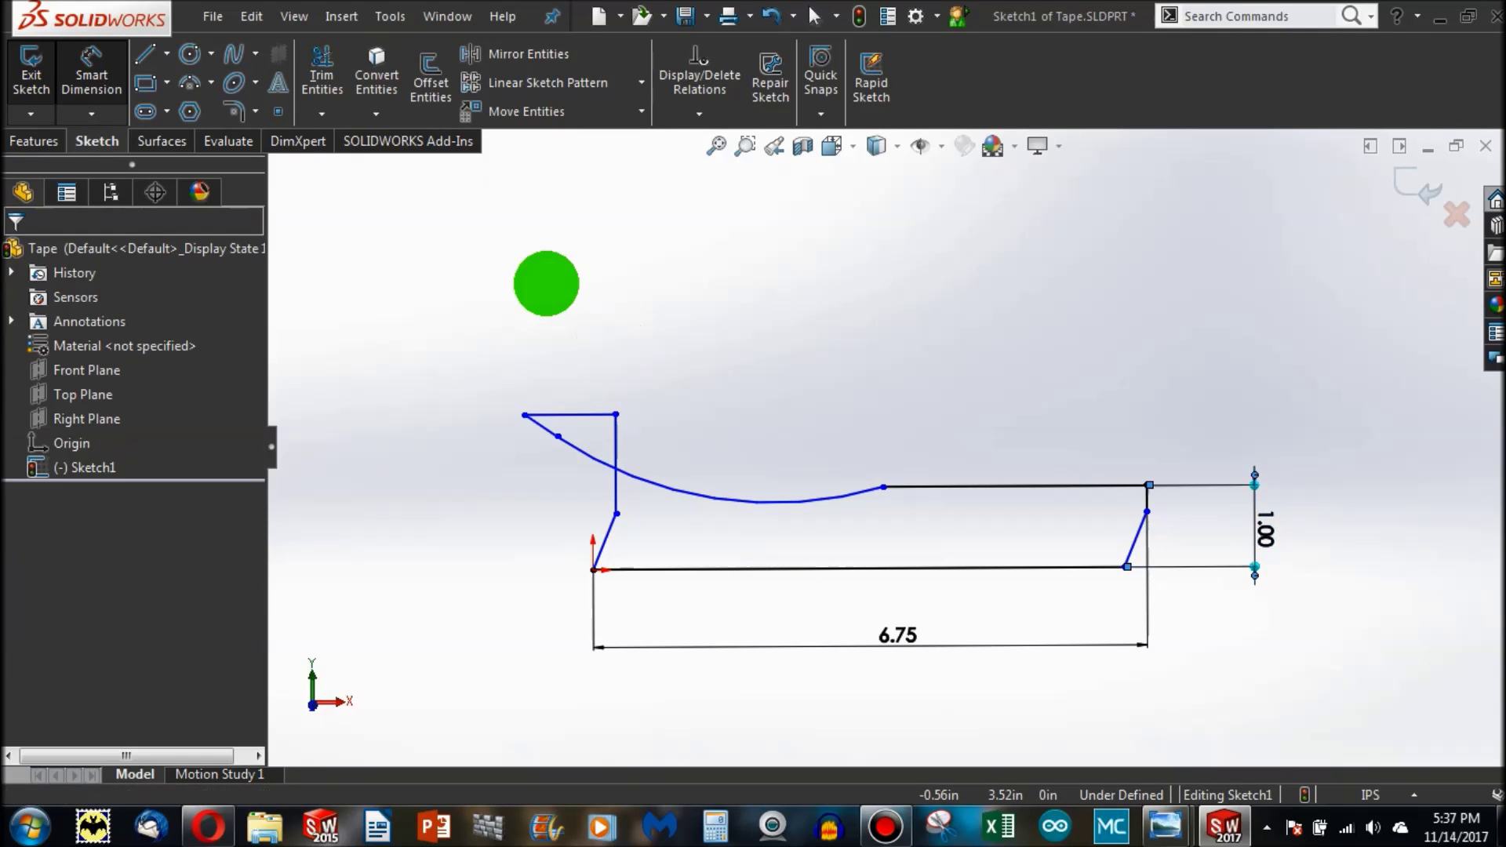
Step: Drag the upper-left endpoint right and reshape the curved top edge so the scoop dips deeper
mouse_move(524, 414)
mouse_down()
mouse_move(625, 410)
mouse_move(696, 423)
mouse_move(707, 445)
mouse_up()
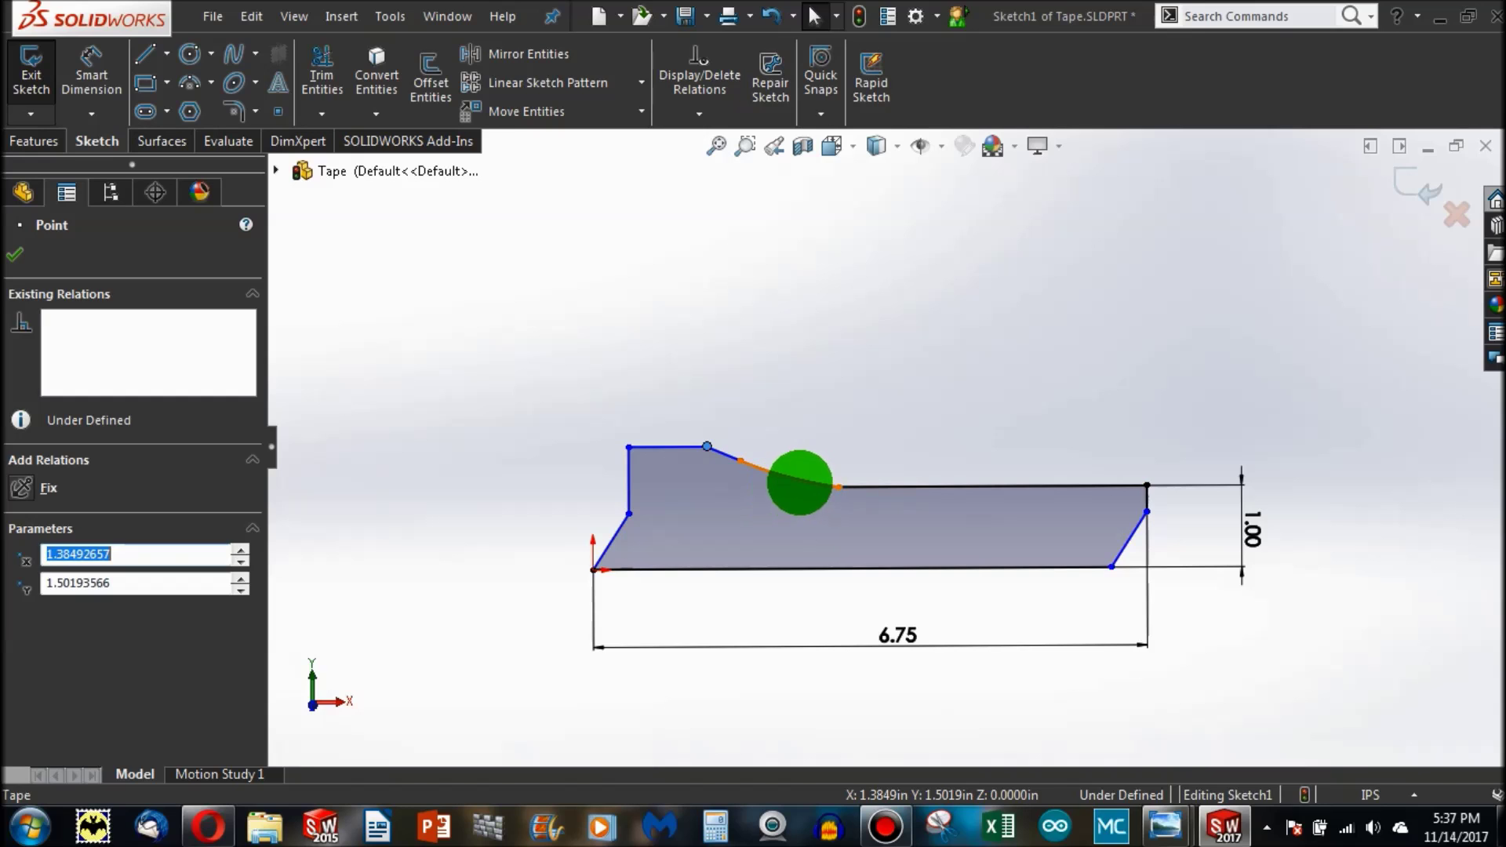
click(796, 483)
mouse_move(796, 483)
mouse_down()
mouse_move(794, 531)
mouse_move(979, 510)
mouse_move(765, 519)
mouse_move(928, 517)
mouse_move(596, 469)
mouse_move(680, 447)
mouse_move(834, 487)
mouse_move(761, 479)
mouse_move(787, 487)
mouse_move(1061, 488)
mouse_move(699, 481)
mouse_move(823, 494)
mouse_move(775, 487)
mouse_up()
click(503, 474)
Step: Dimension the top-left corner to the right top edge with a 0.50 in vertical offset
click(471, 457)
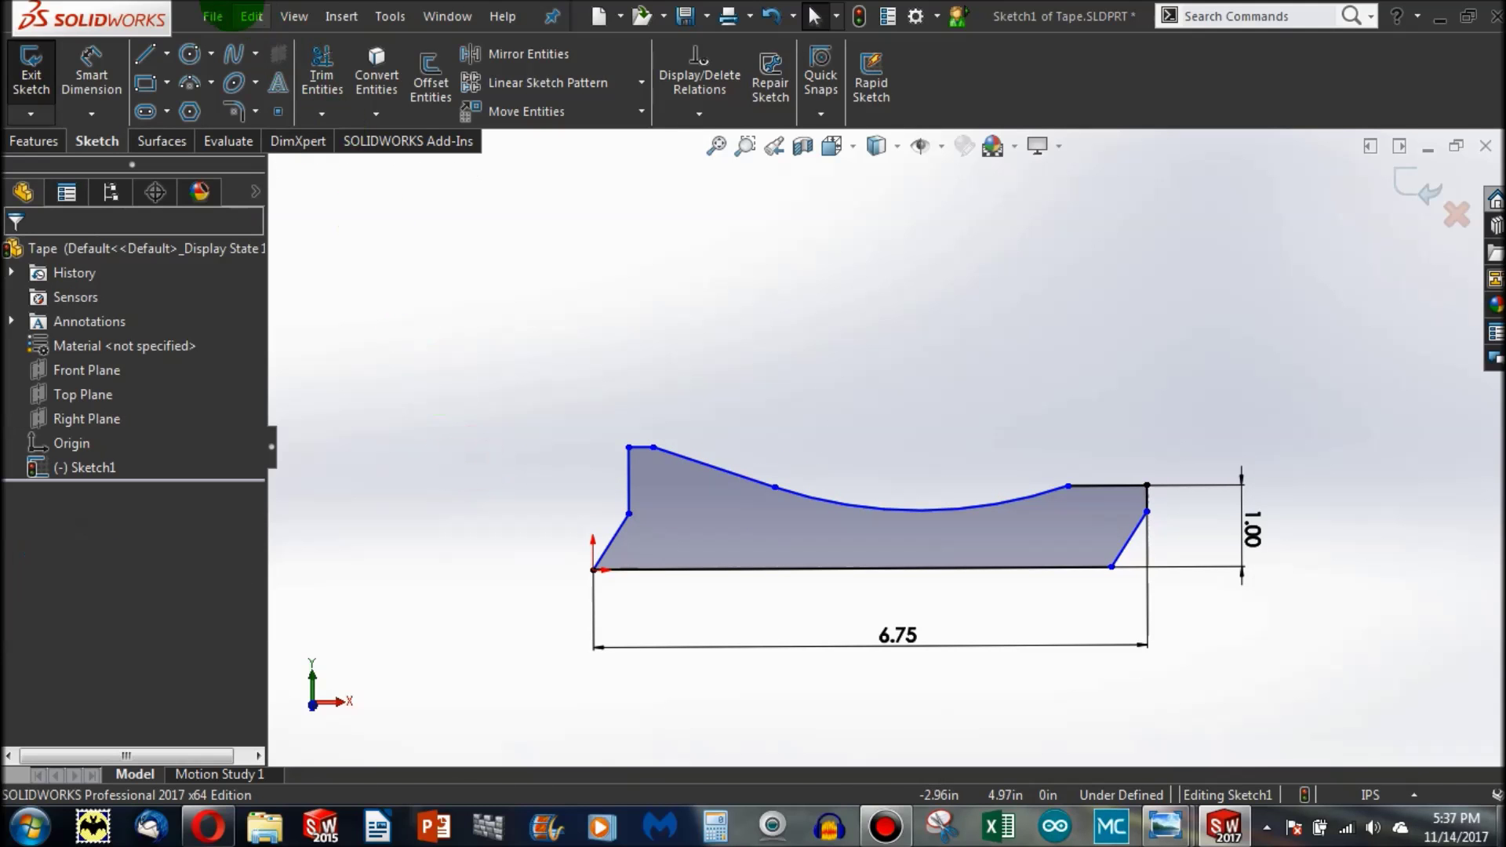
click(84, 58)
click(654, 447)
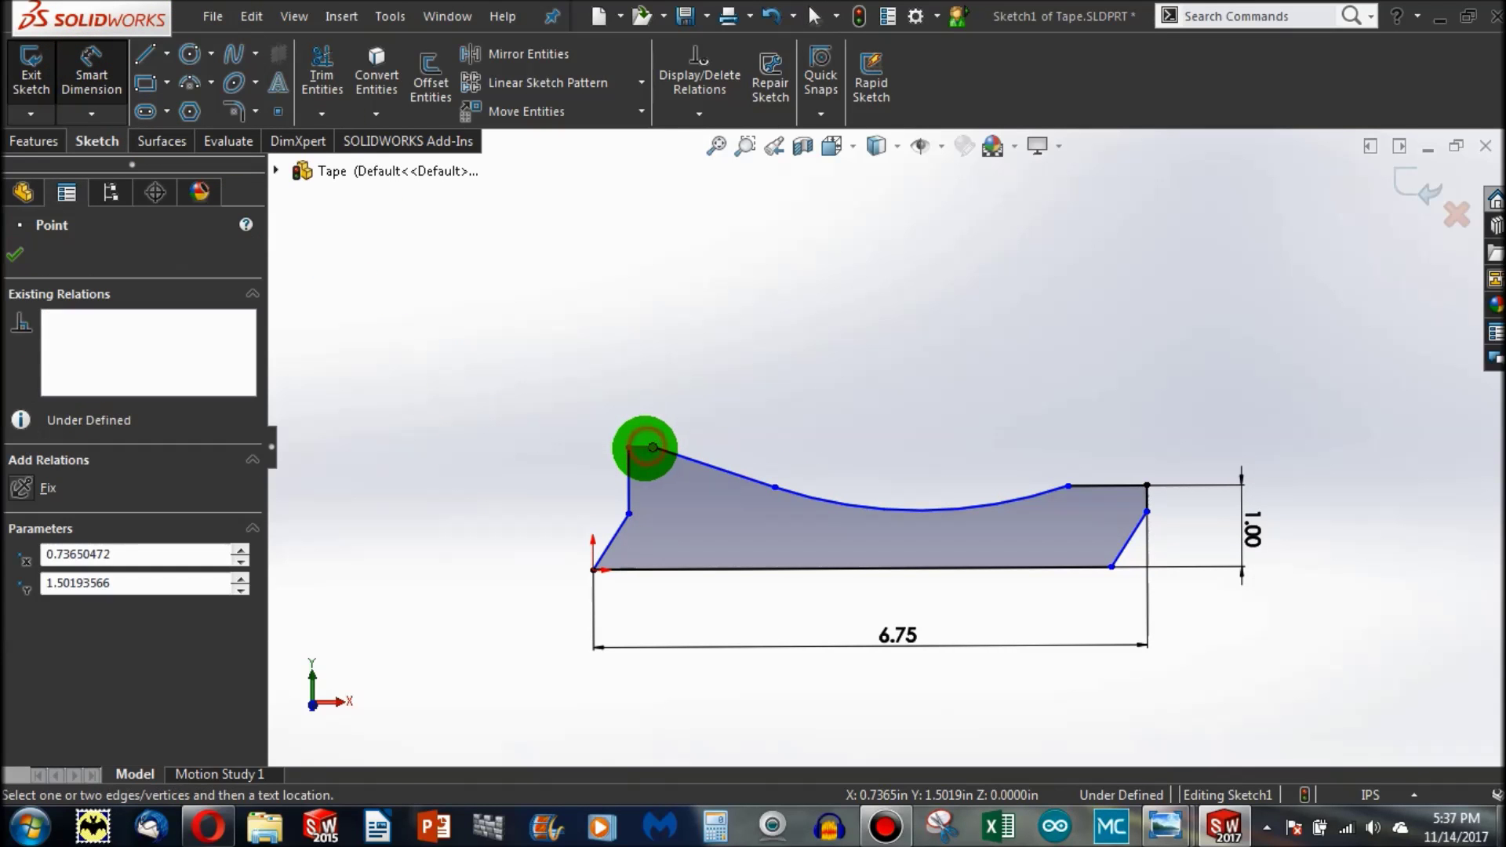
click(1089, 484)
click(1130, 400)
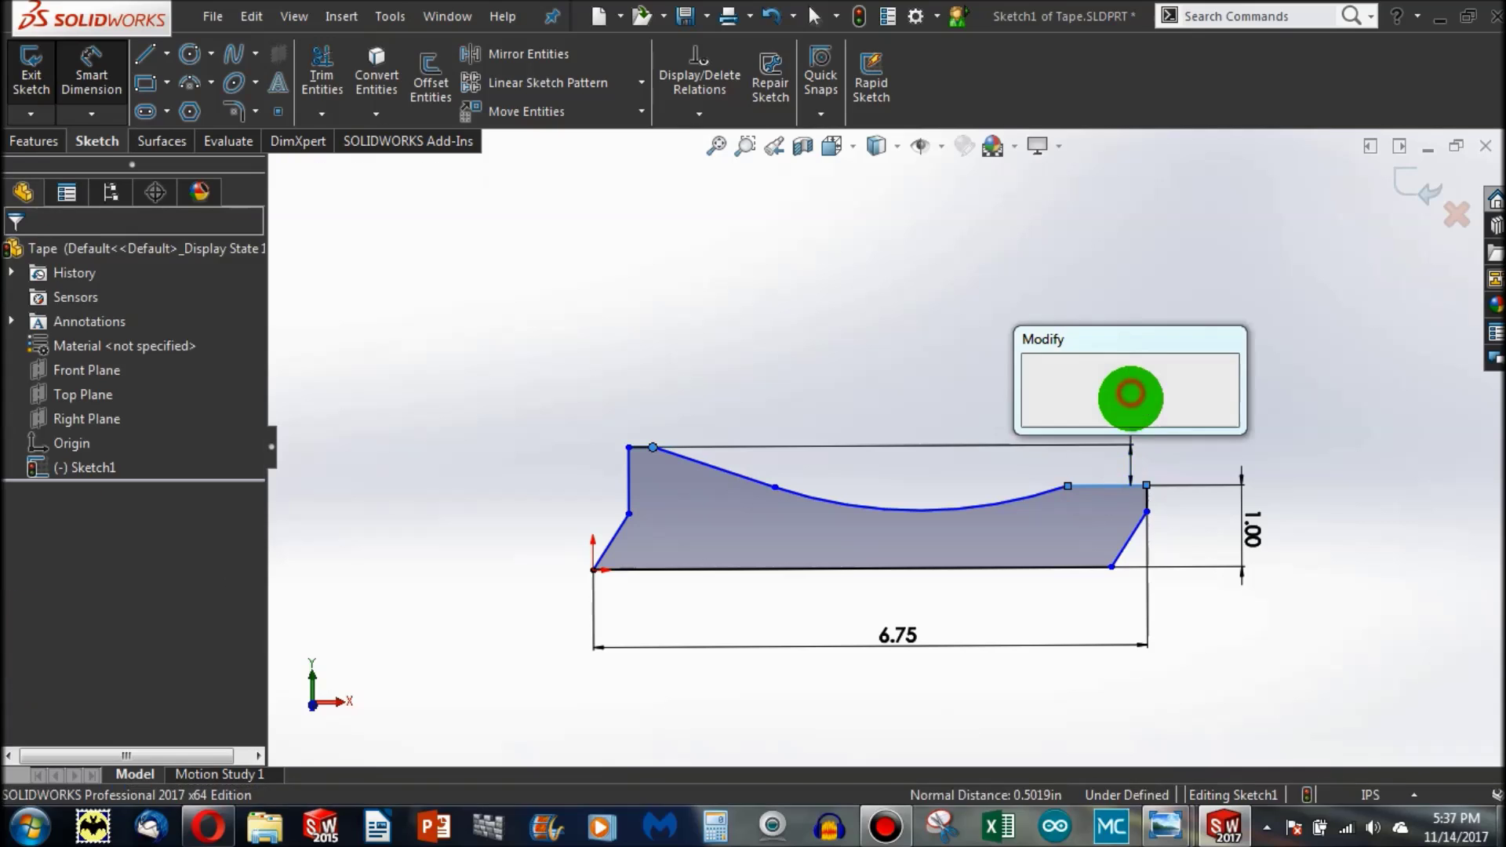
text(0.5)
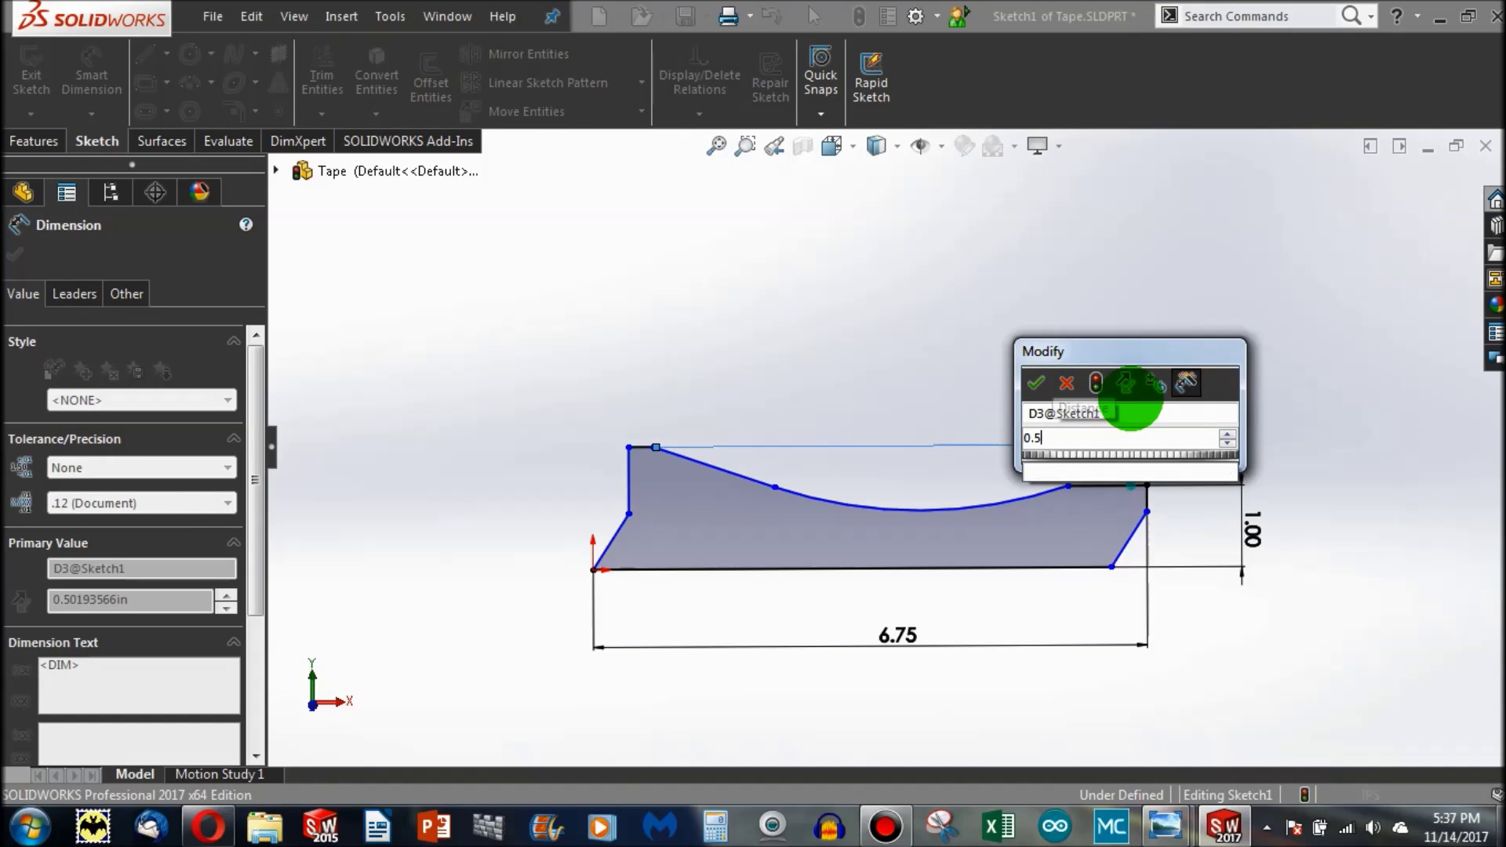
key(Return)
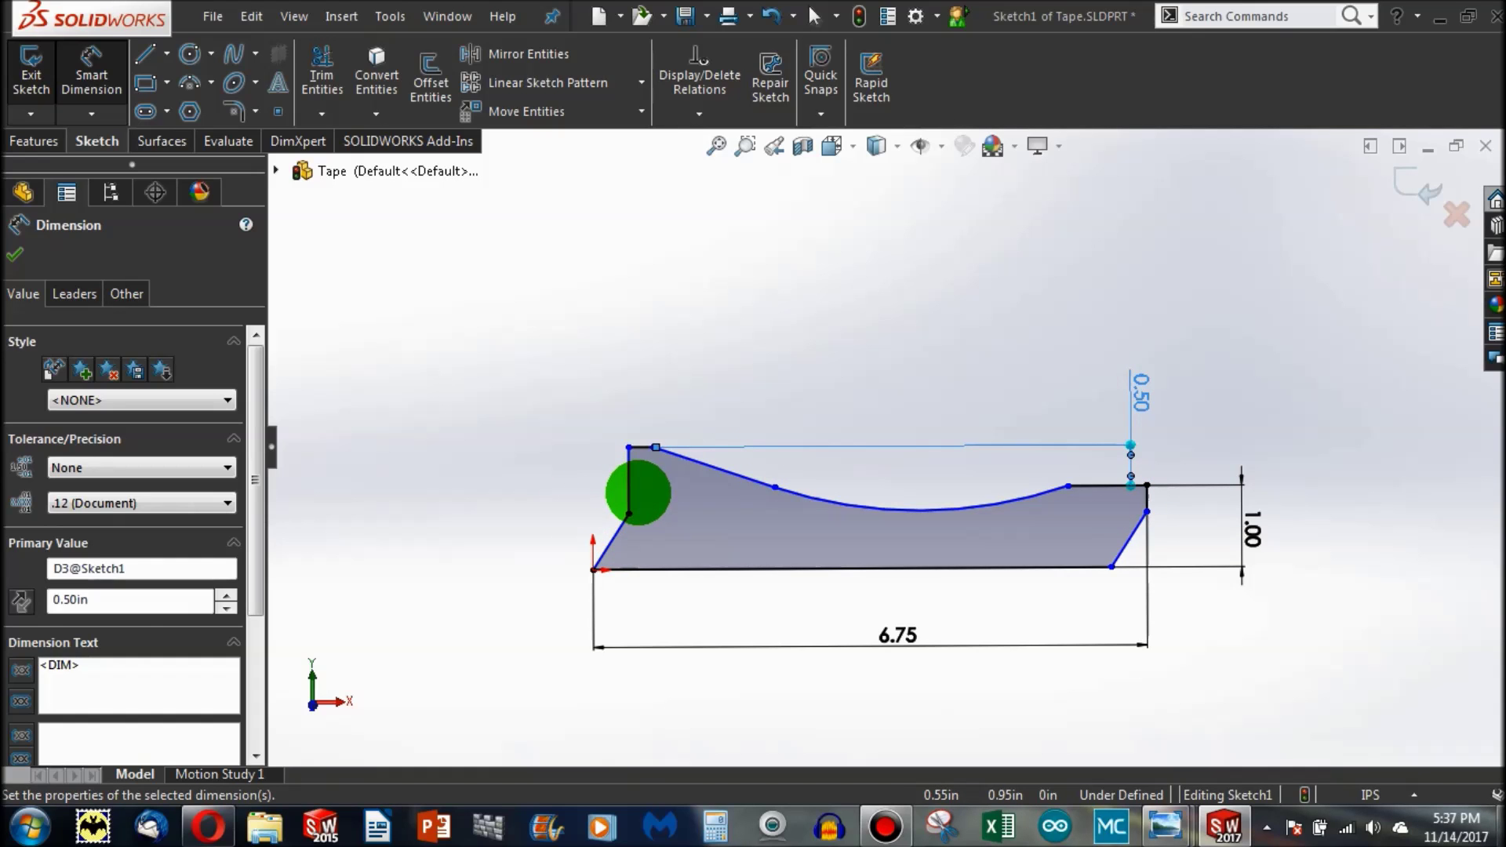
Step: Set the angle between the lower-left slanted edge and the bottom edge to 60°
click(618, 531)
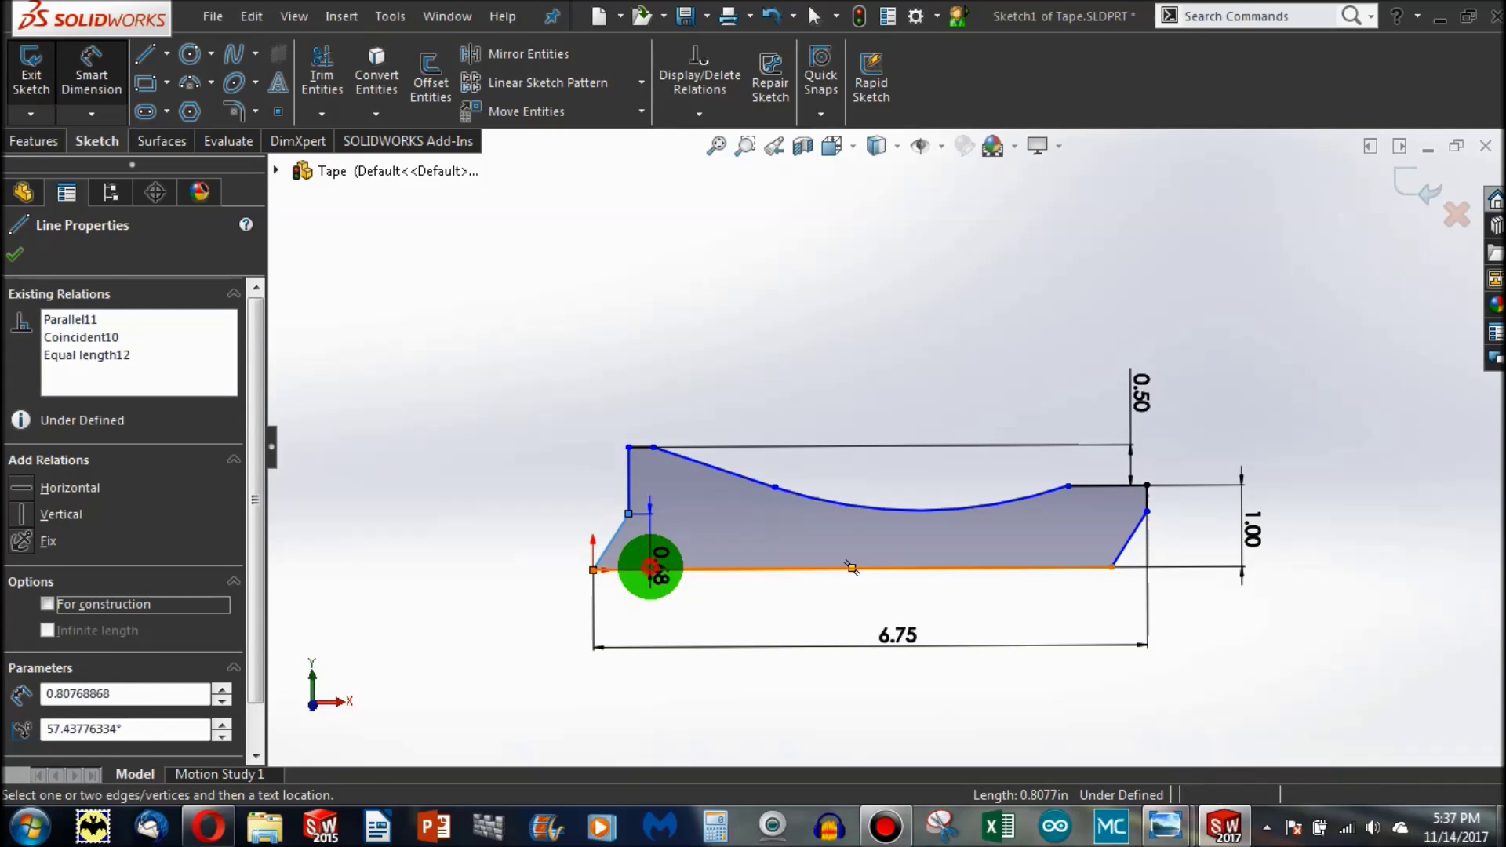
click(661, 541)
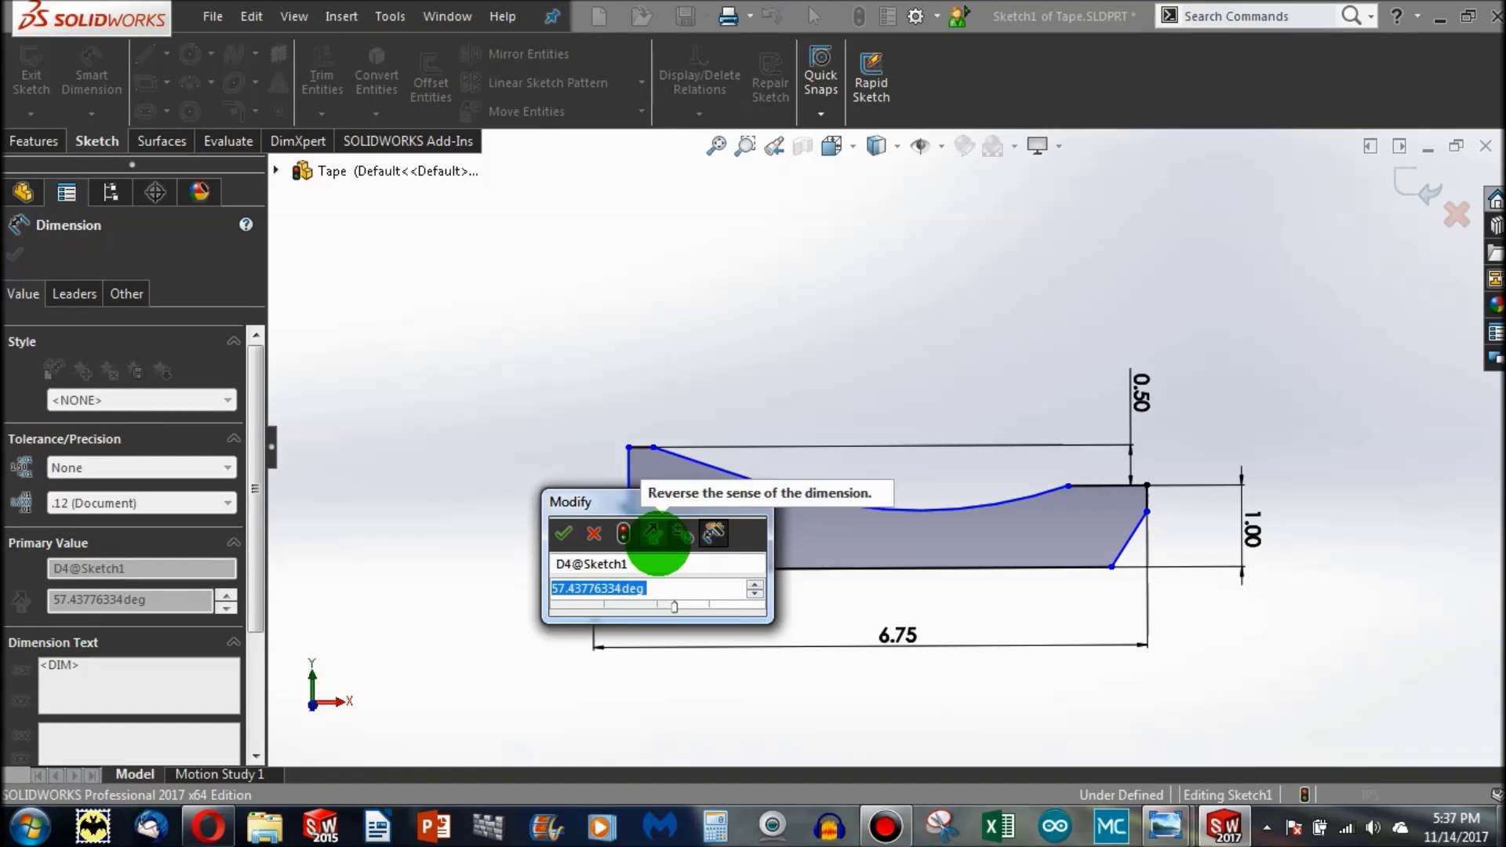
text(60)
key(Return)
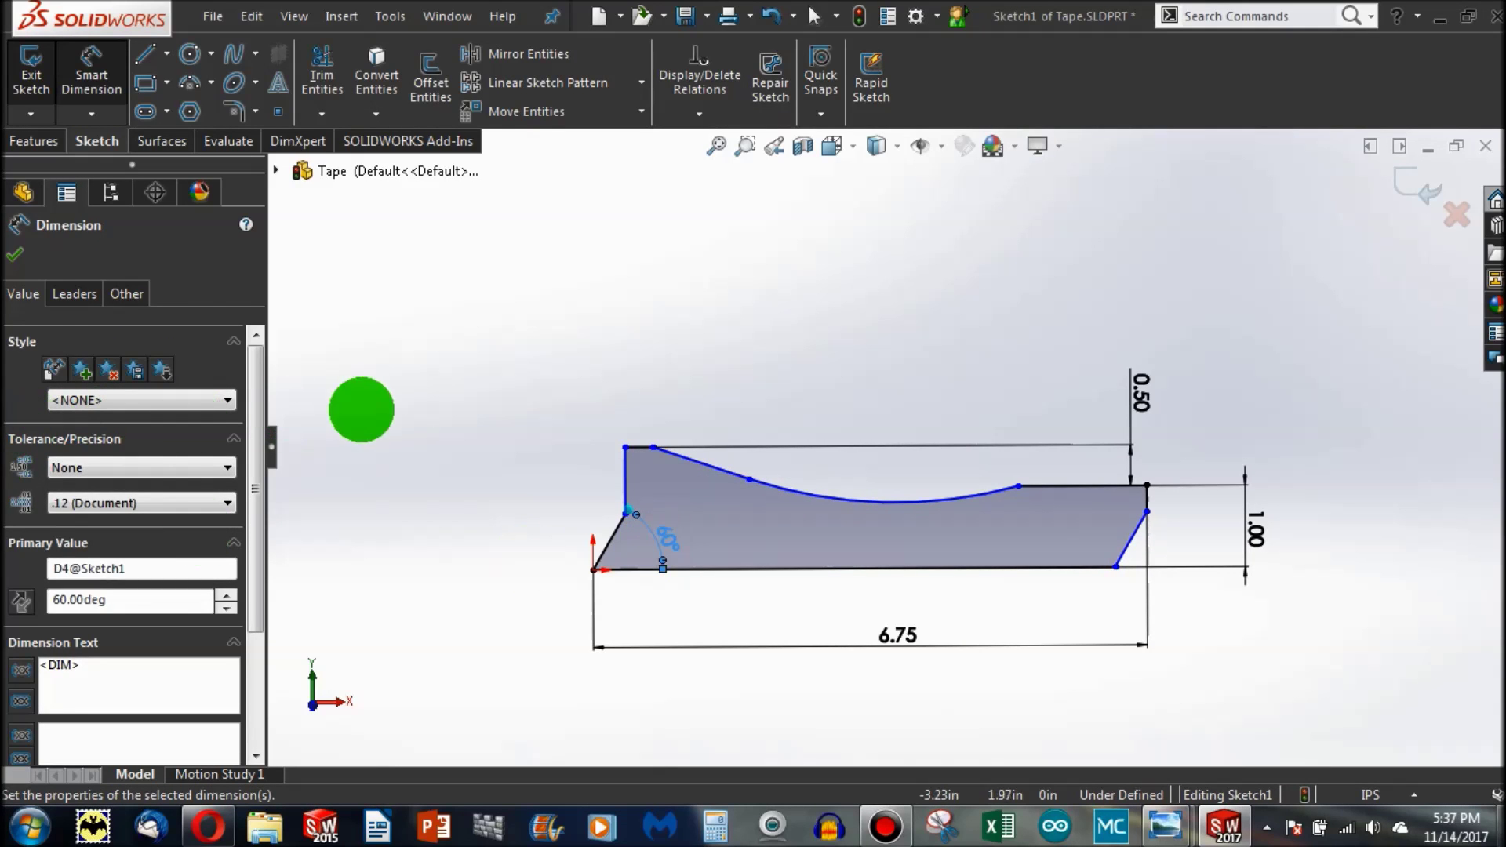
click(885, 502)
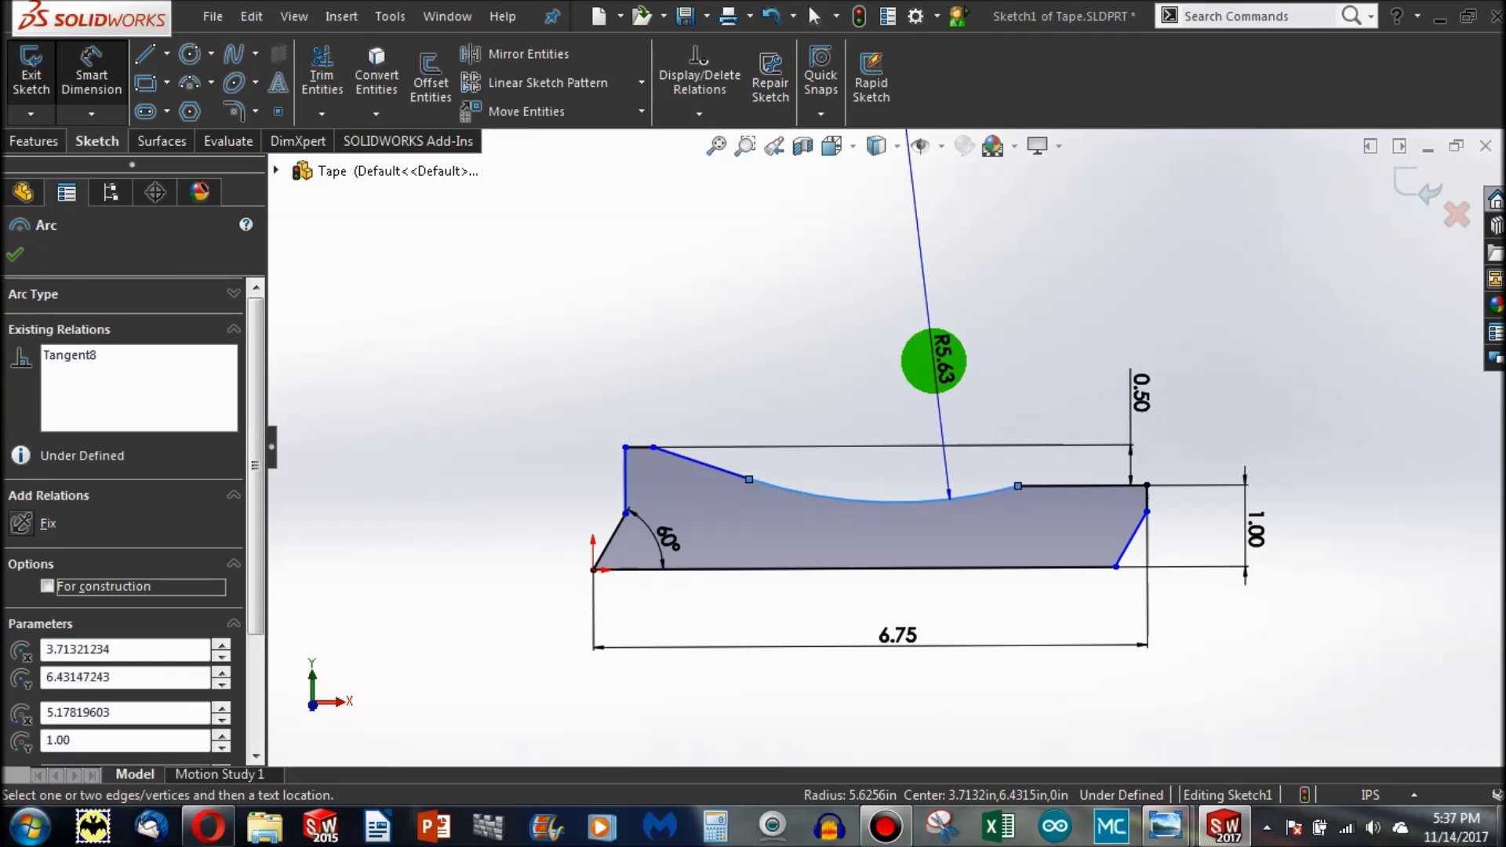
Step: Give the curved scoop an R5.50 radius dimension
click(934, 360)
text(5.5)
key(Return)
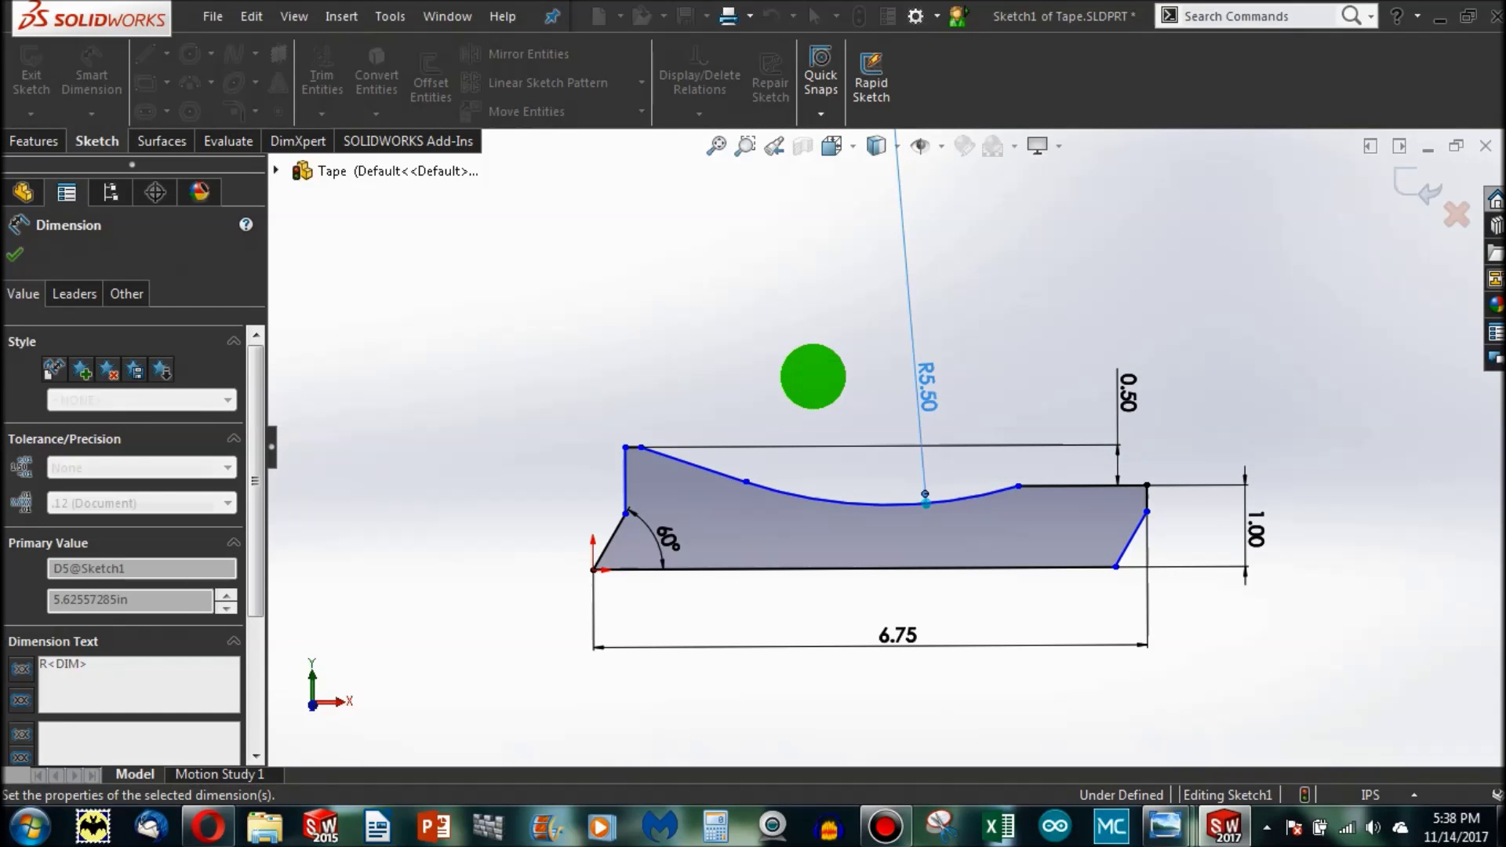
Step: Dimension the short top-left edge to 0.50 in, then test how freely the right endpoint moves
scroll(632, 452, down, 3)
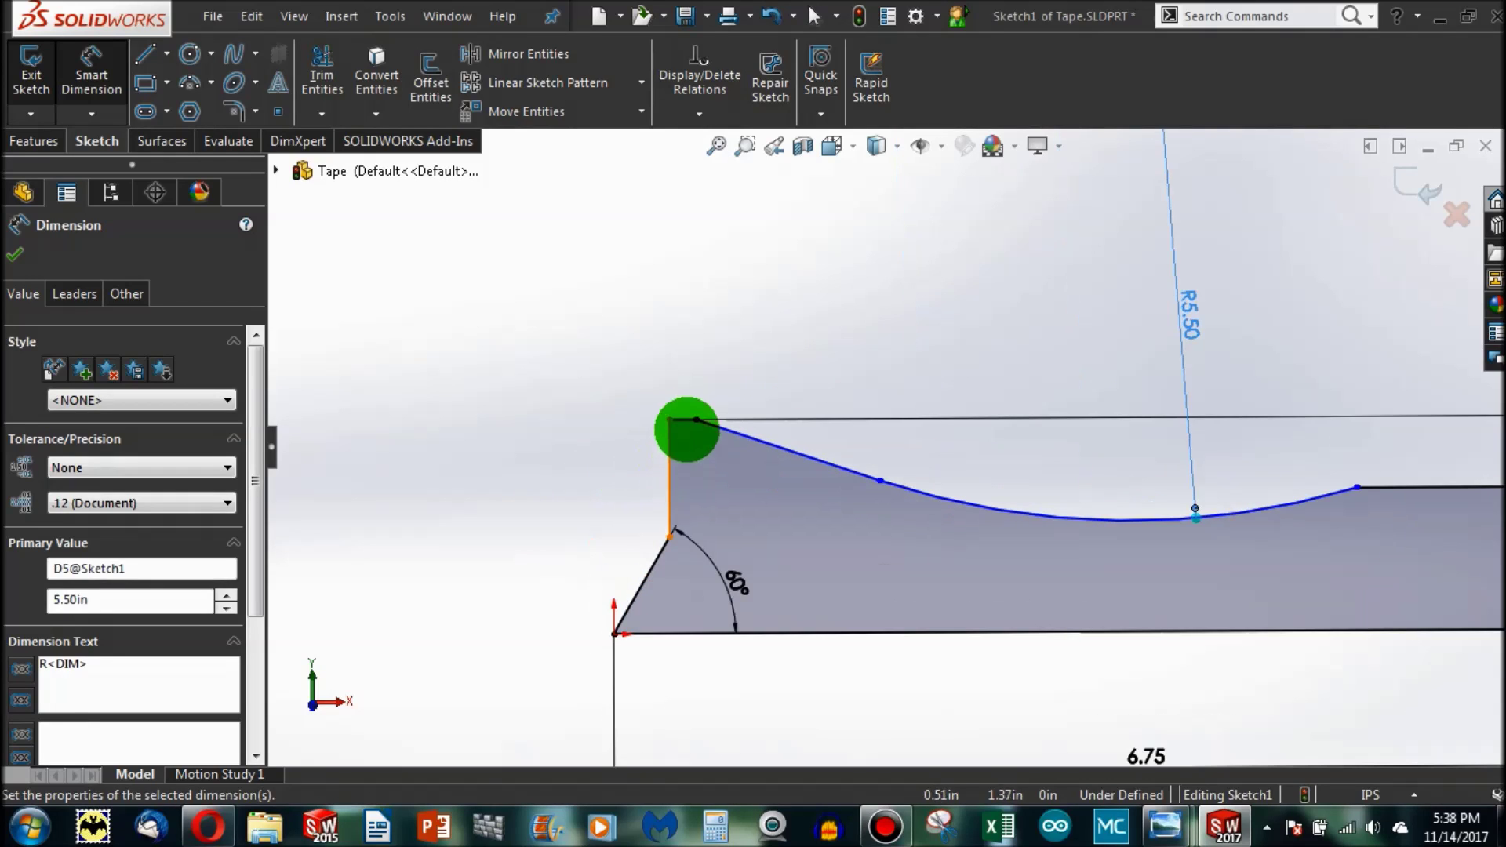
click(686, 424)
click(672, 350)
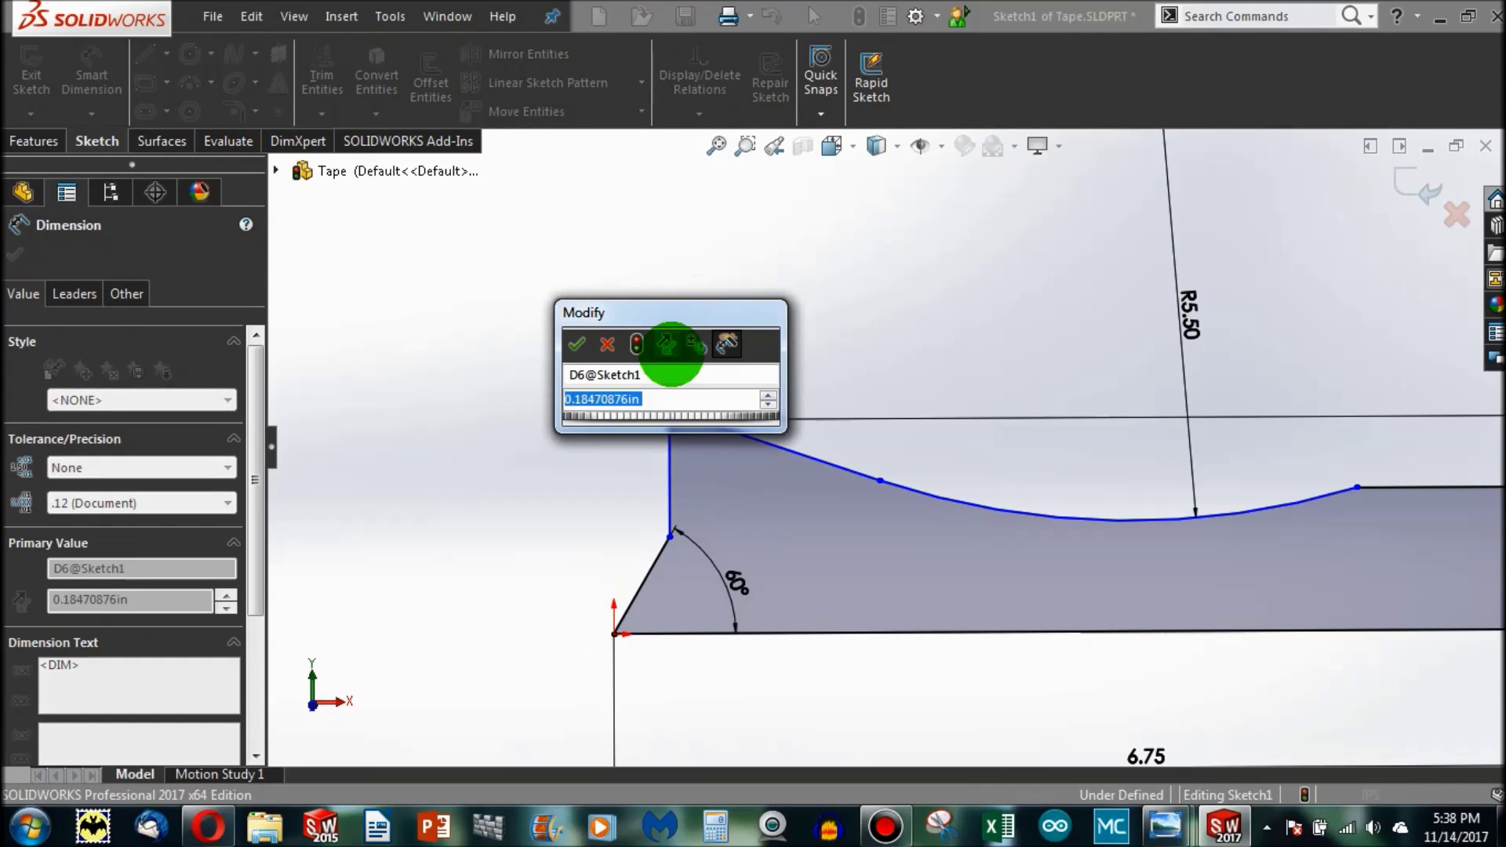
text(0.5)
key(Return)
scroll(998, 498, up, 3)
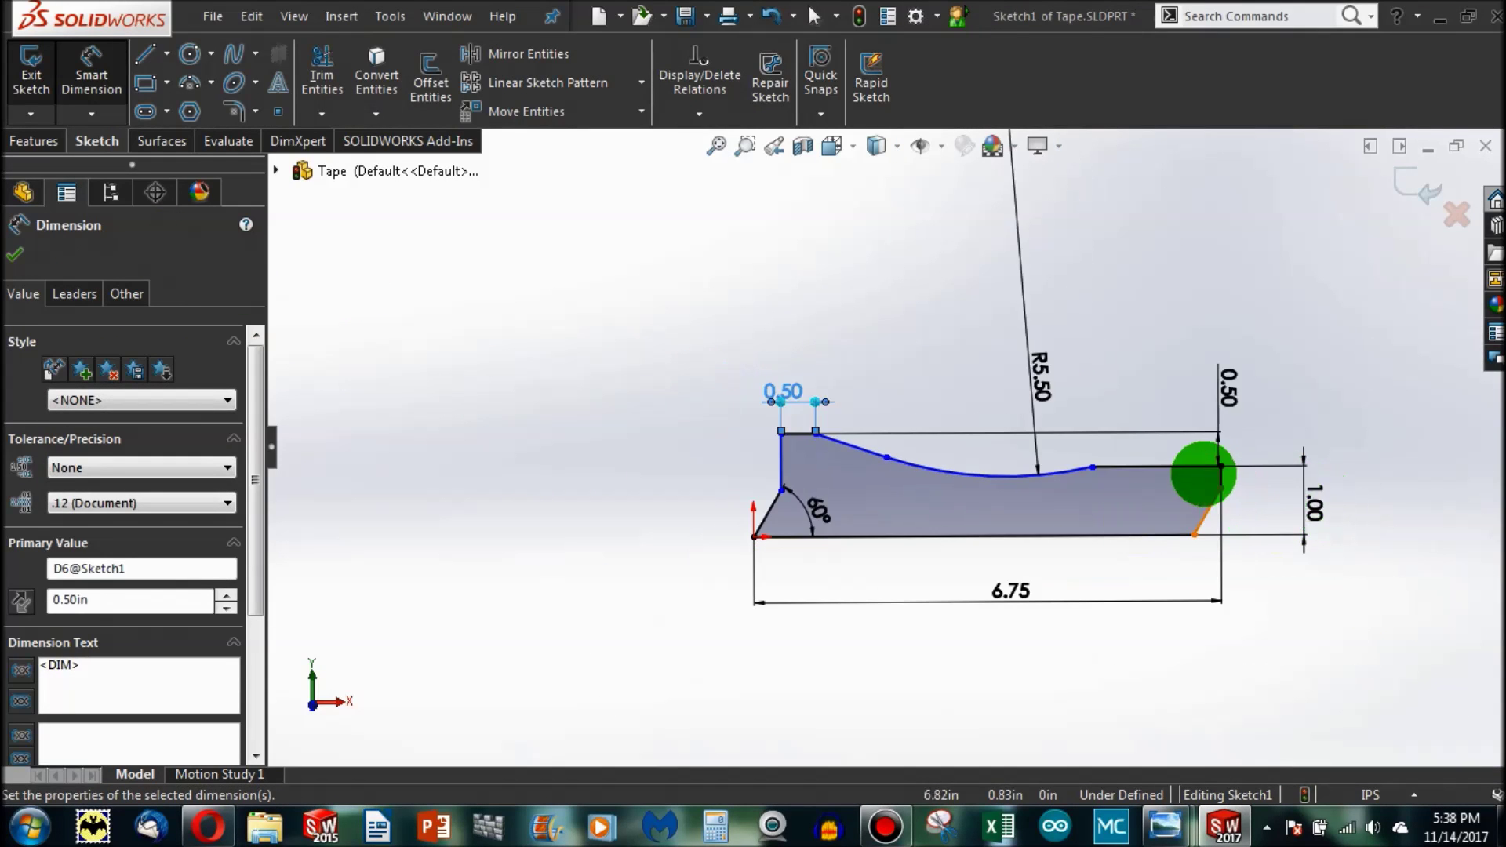
scroll(1203, 474, down, 2)
key(Escape)
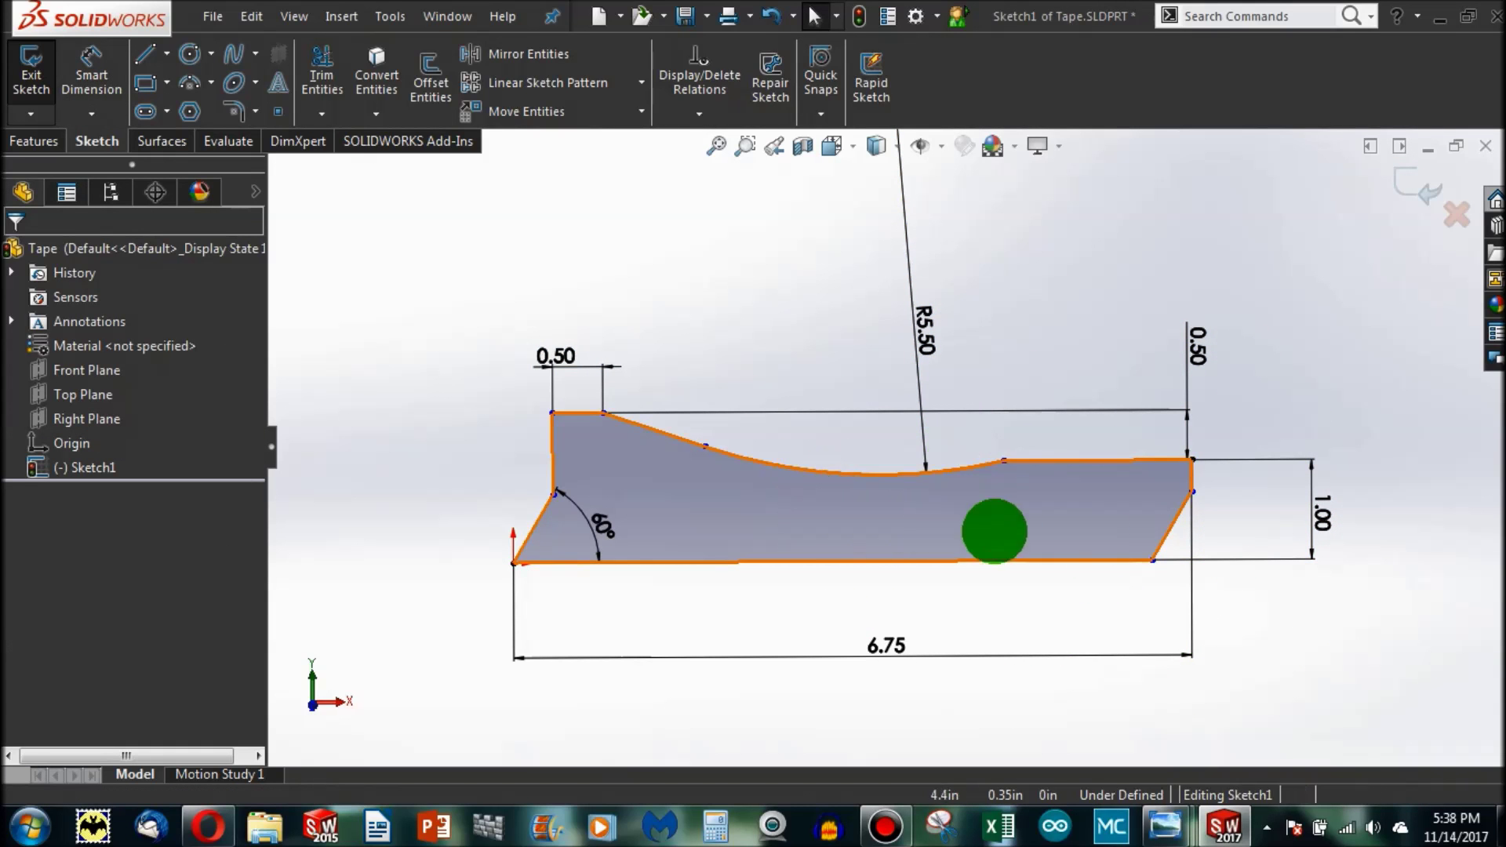
mouse_move(1196, 494)
mouse_down()
mouse_move(1160, 572)
mouse_move(1184, 505)
mouse_move(1163, 525)
mouse_move(1177, 522)
mouse_move(1167, 558)
mouse_move(1019, 558)
mouse_move(1159, 558)
mouse_up()
Step: Drag the right edge point and inspect the right edge's relations to check its freedom
click(1071, 610)
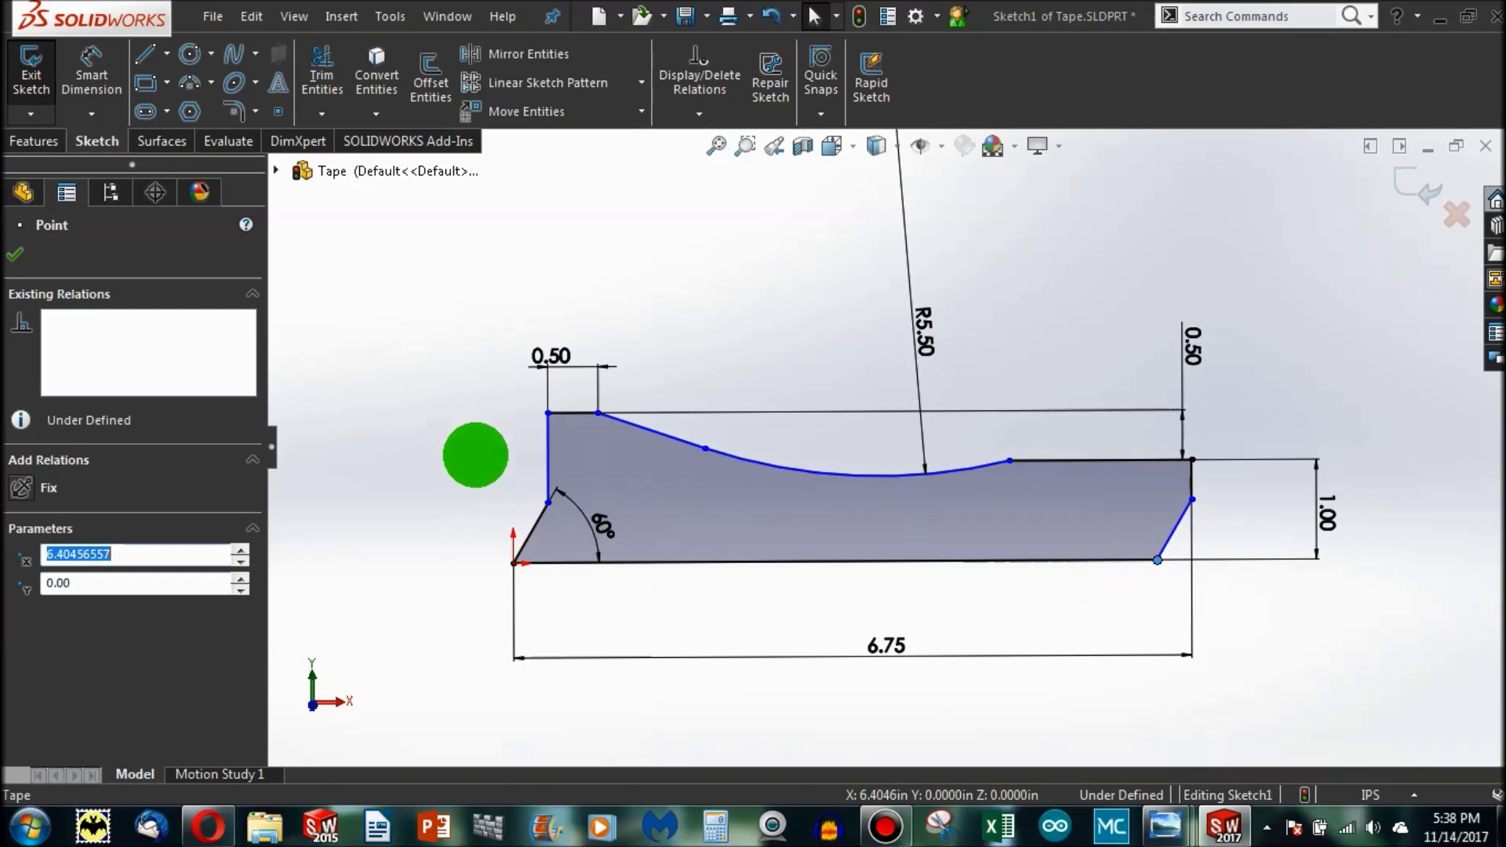
mouse_move(1193, 497)
mouse_down()
mouse_move(1194, 545)
mouse_move(1187, 487)
mouse_move(1186, 502)
mouse_up()
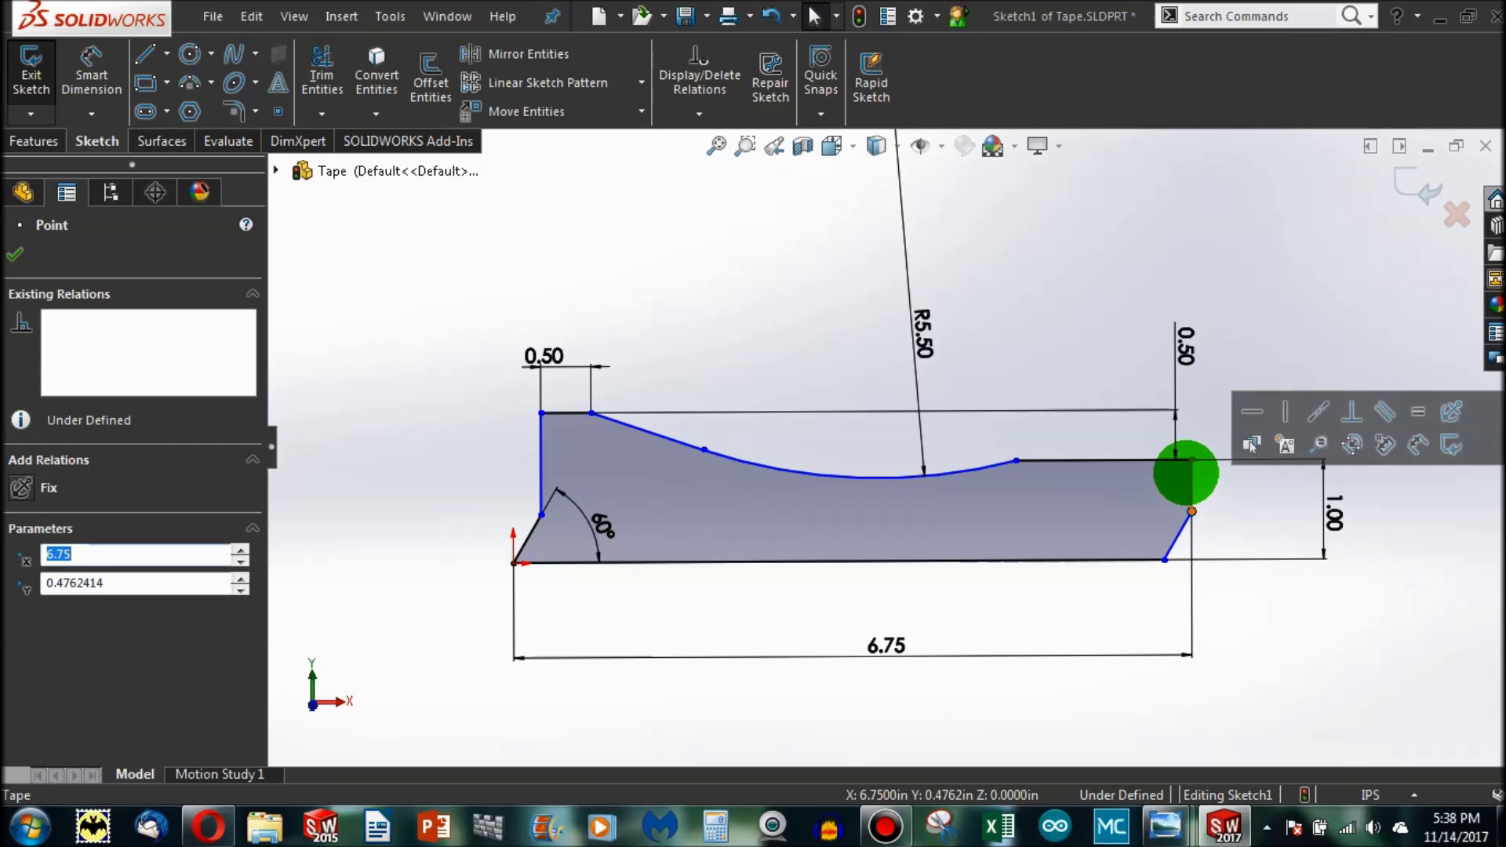
click(1191, 470)
click(1225, 527)
click(1193, 512)
drag(1192, 511, 1191, 512)
click(1193, 480)
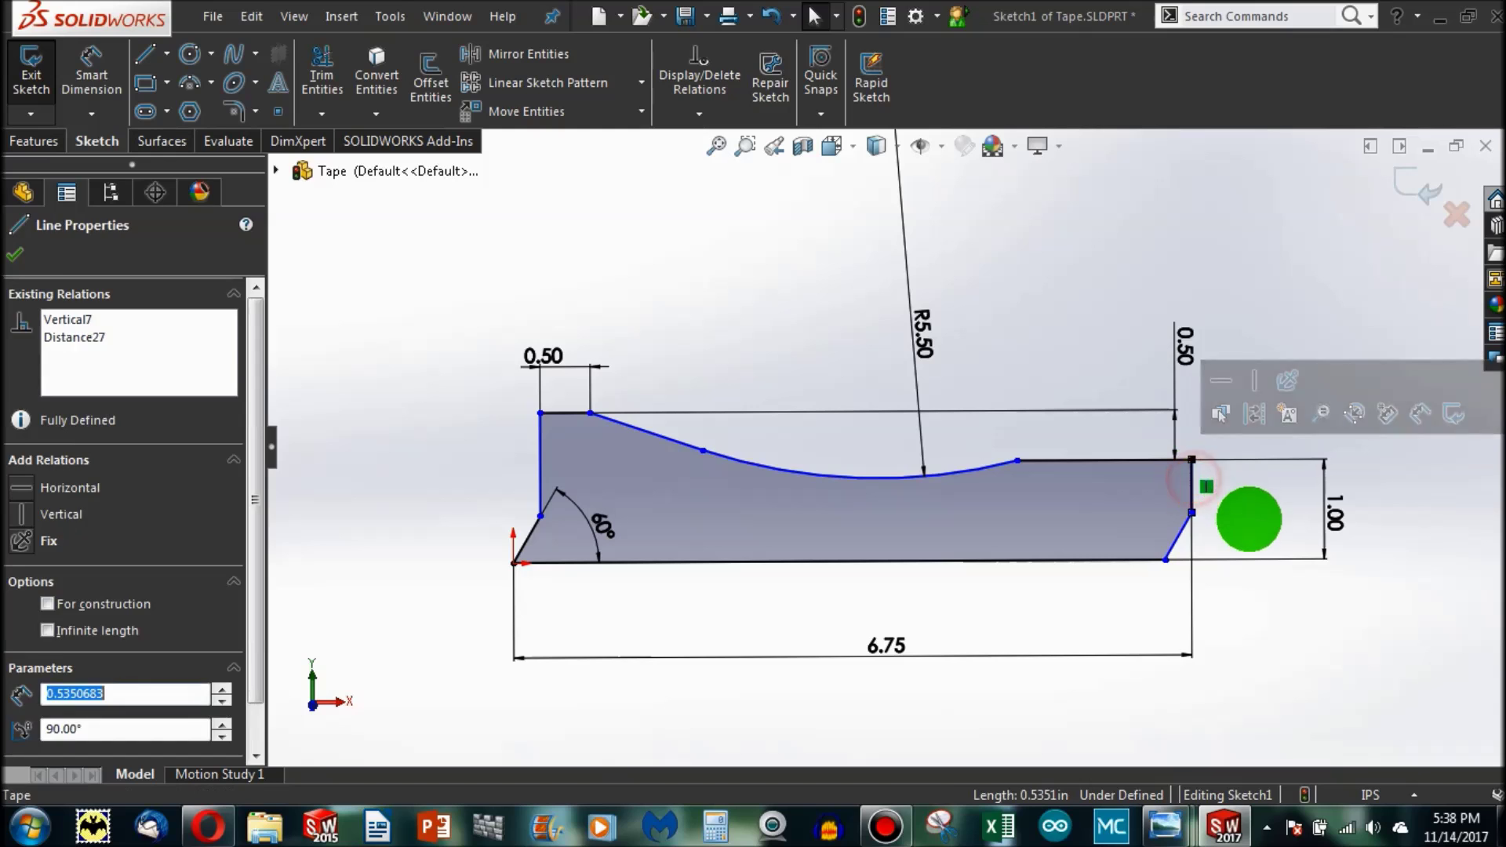
click(1244, 521)
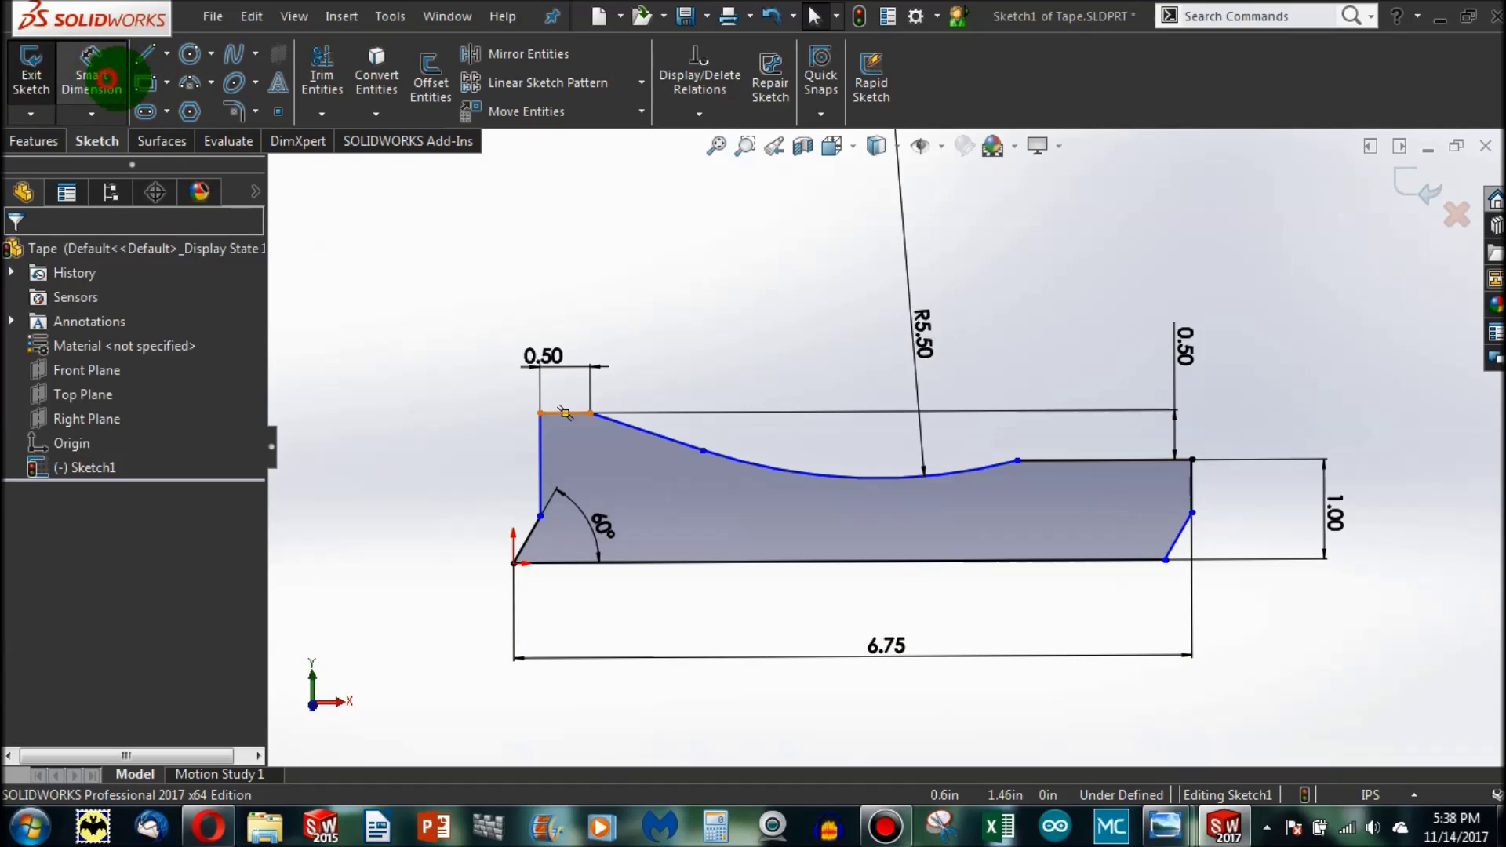
Step: Dimension the right edge point to the top-right corner at 0.50 in
click(108, 78)
click(1192, 513)
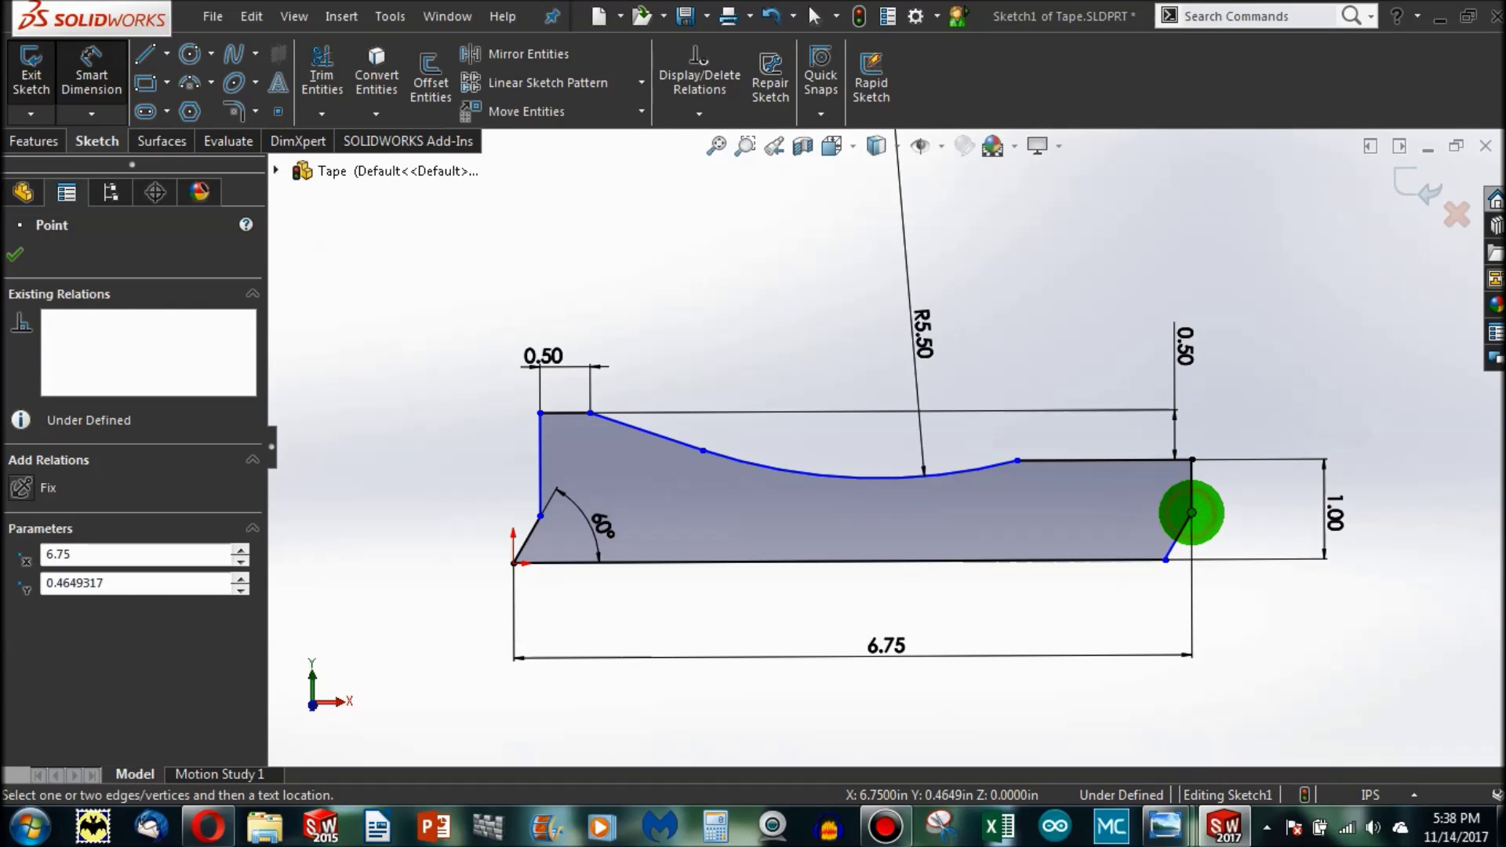
click(1192, 460)
click(1262, 494)
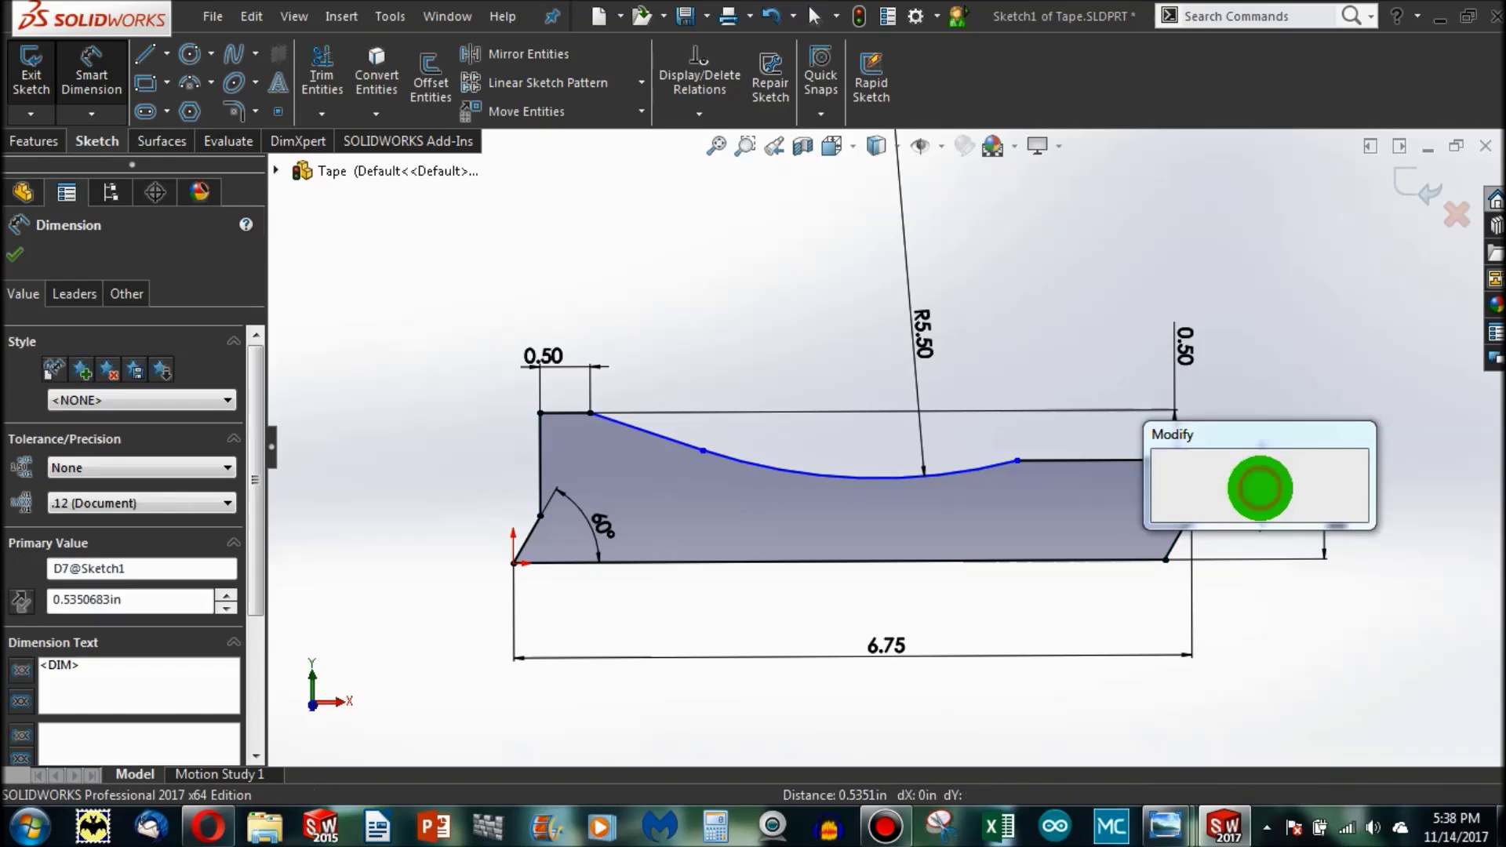
key(Return)
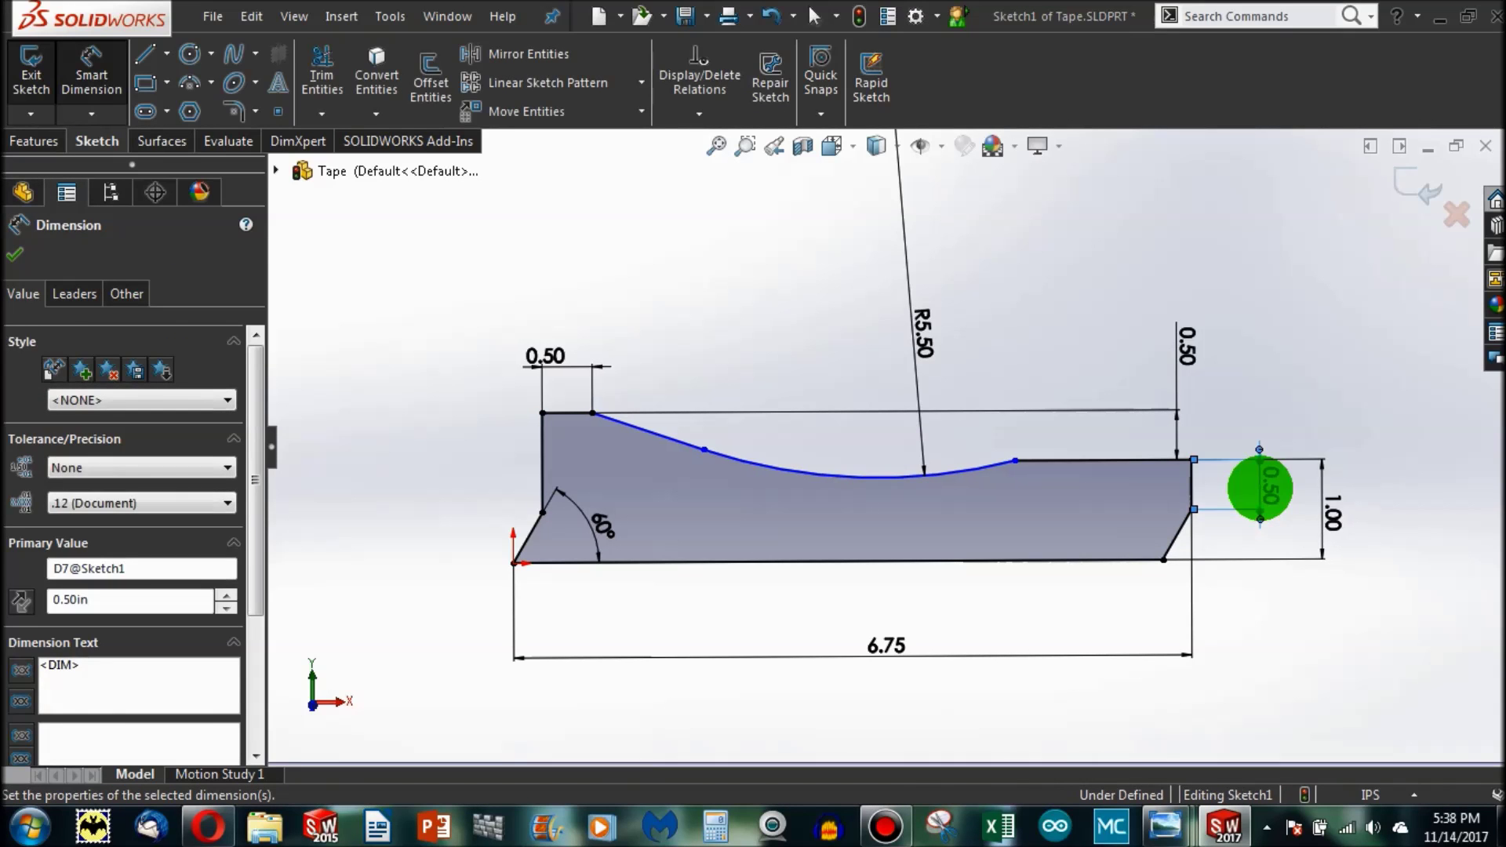
key(Escape)
Step: Set the right flat top line's length to 2.00 in, making the sketch fully defined
click(970, 475)
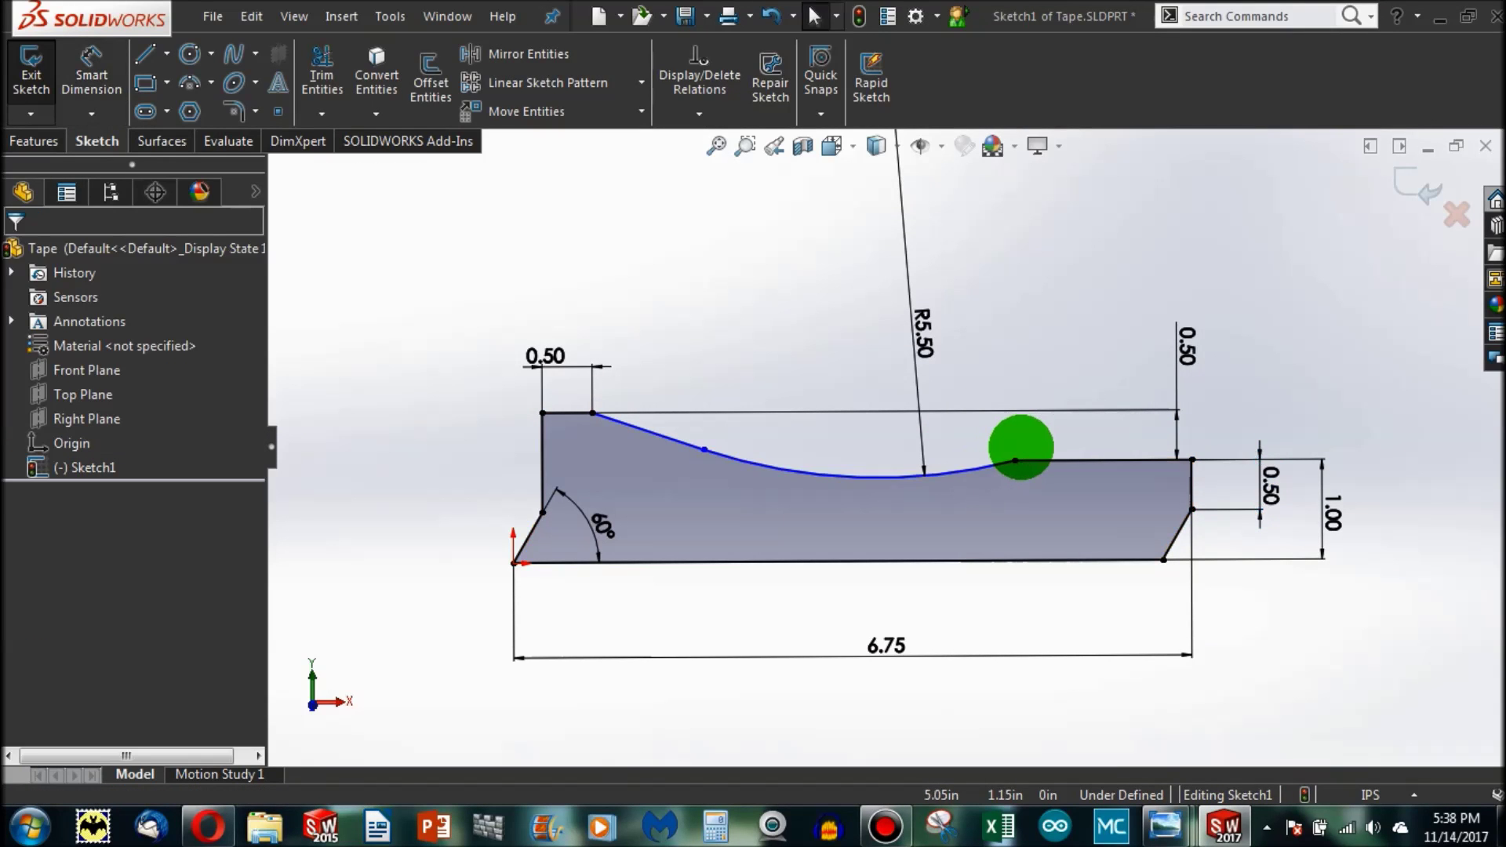
click(1012, 460)
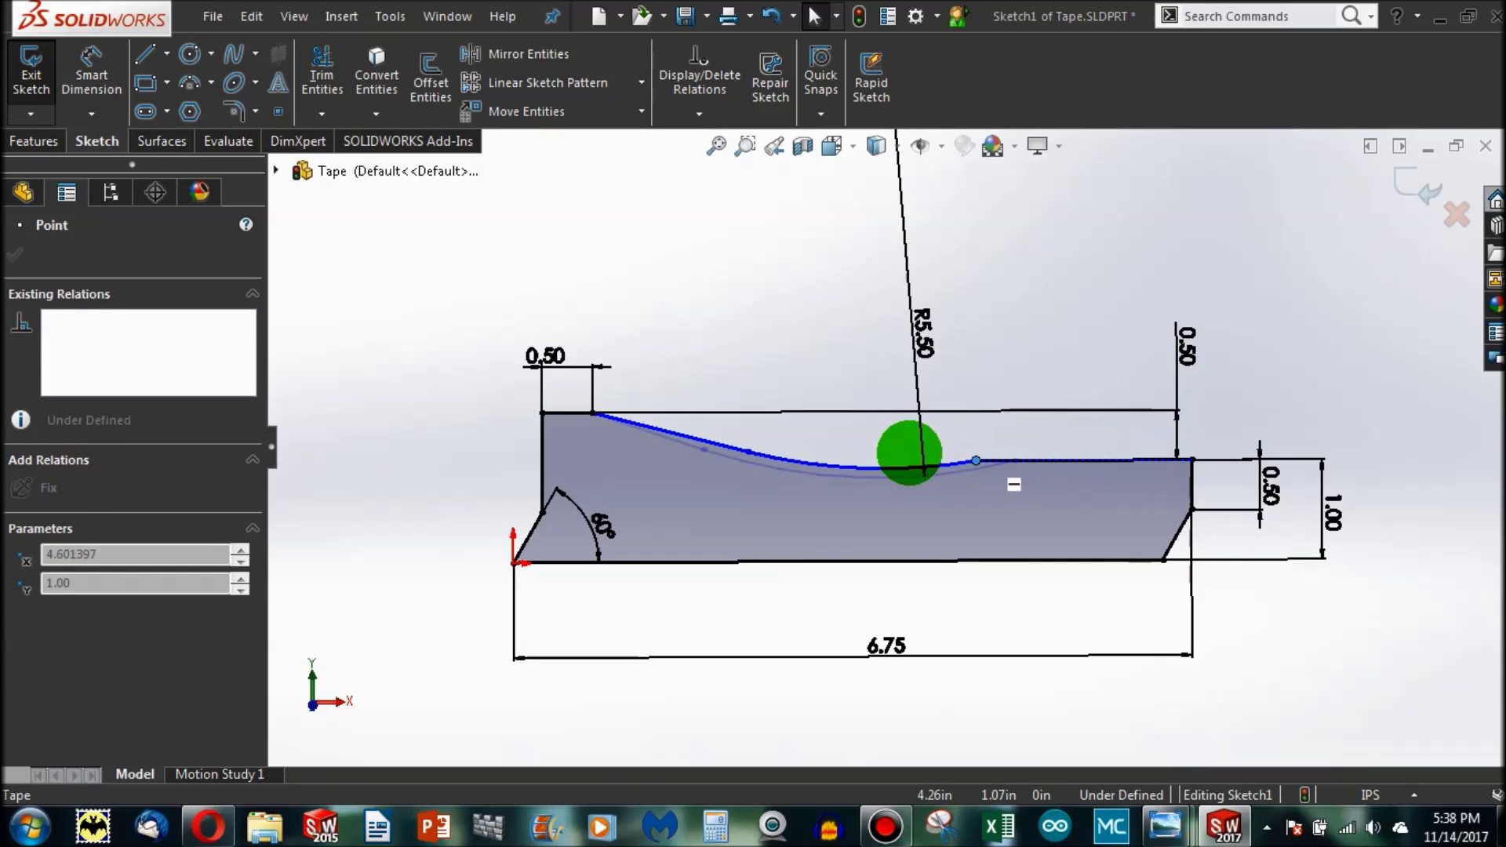
click(1091, 460)
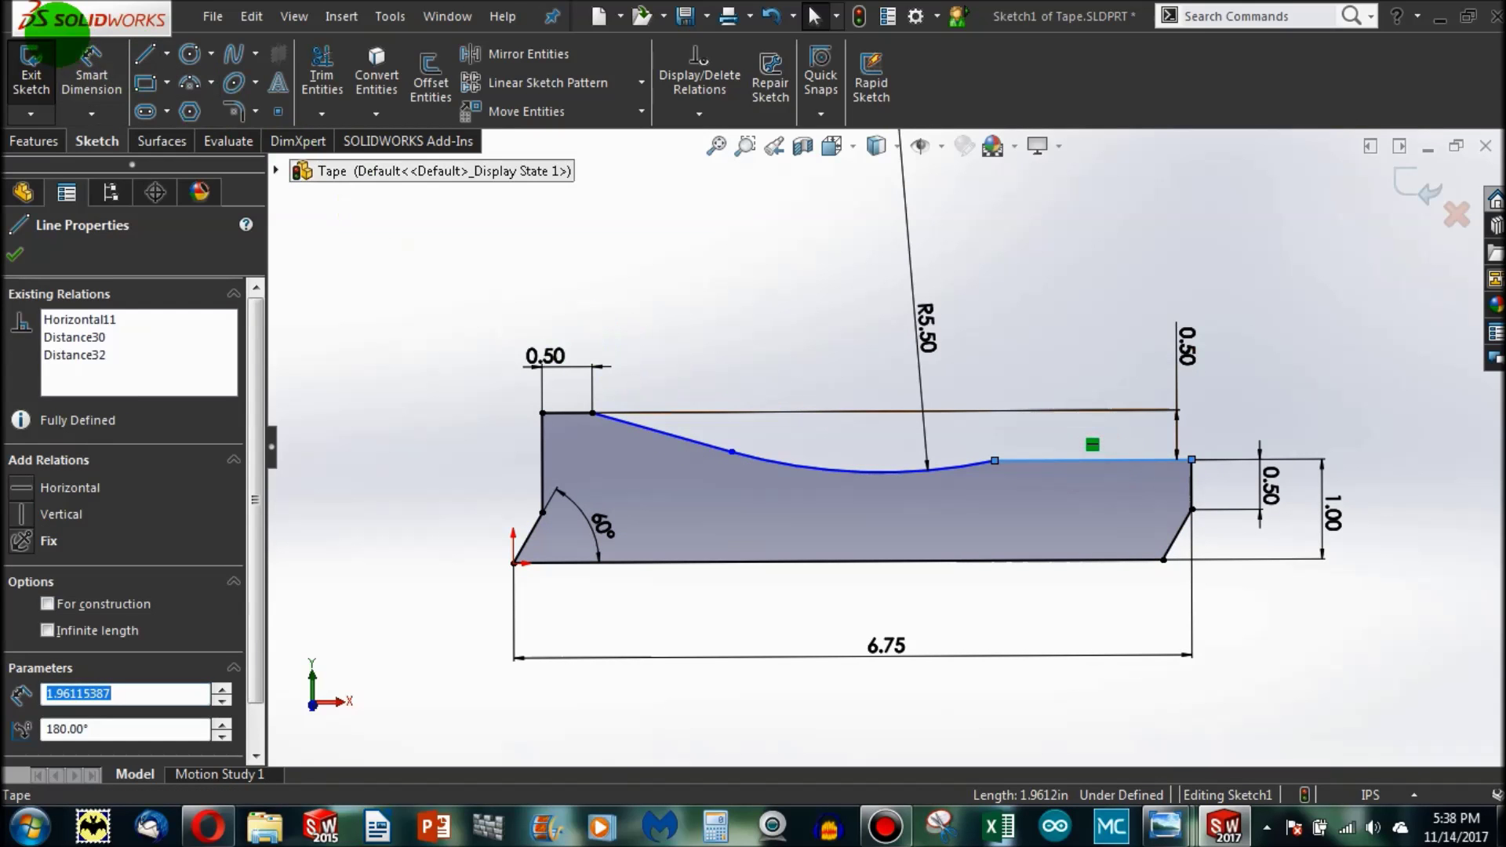
click(88, 66)
click(1093, 378)
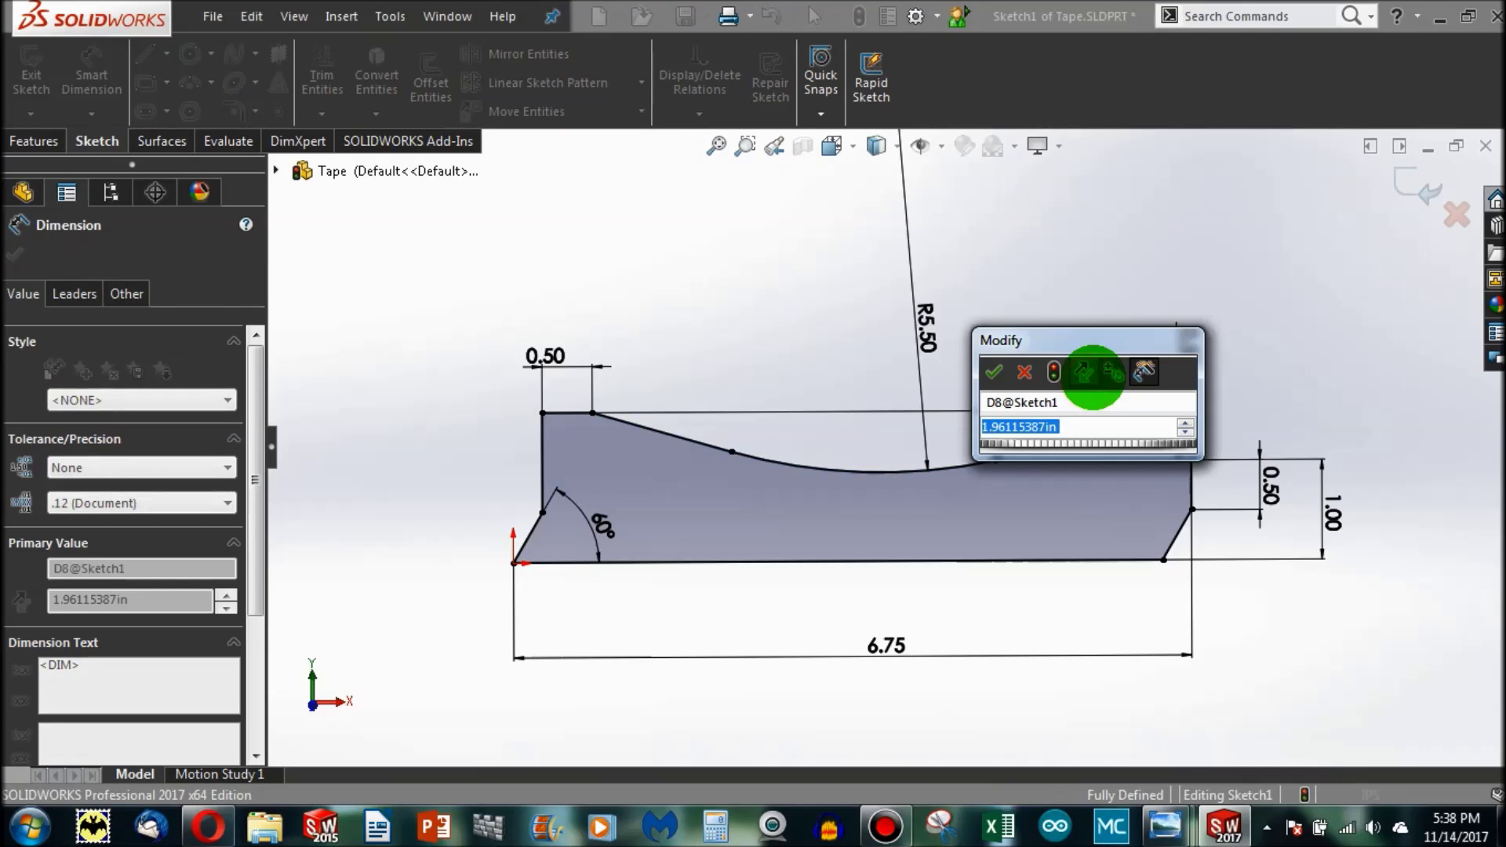
text(2)
key(Return)
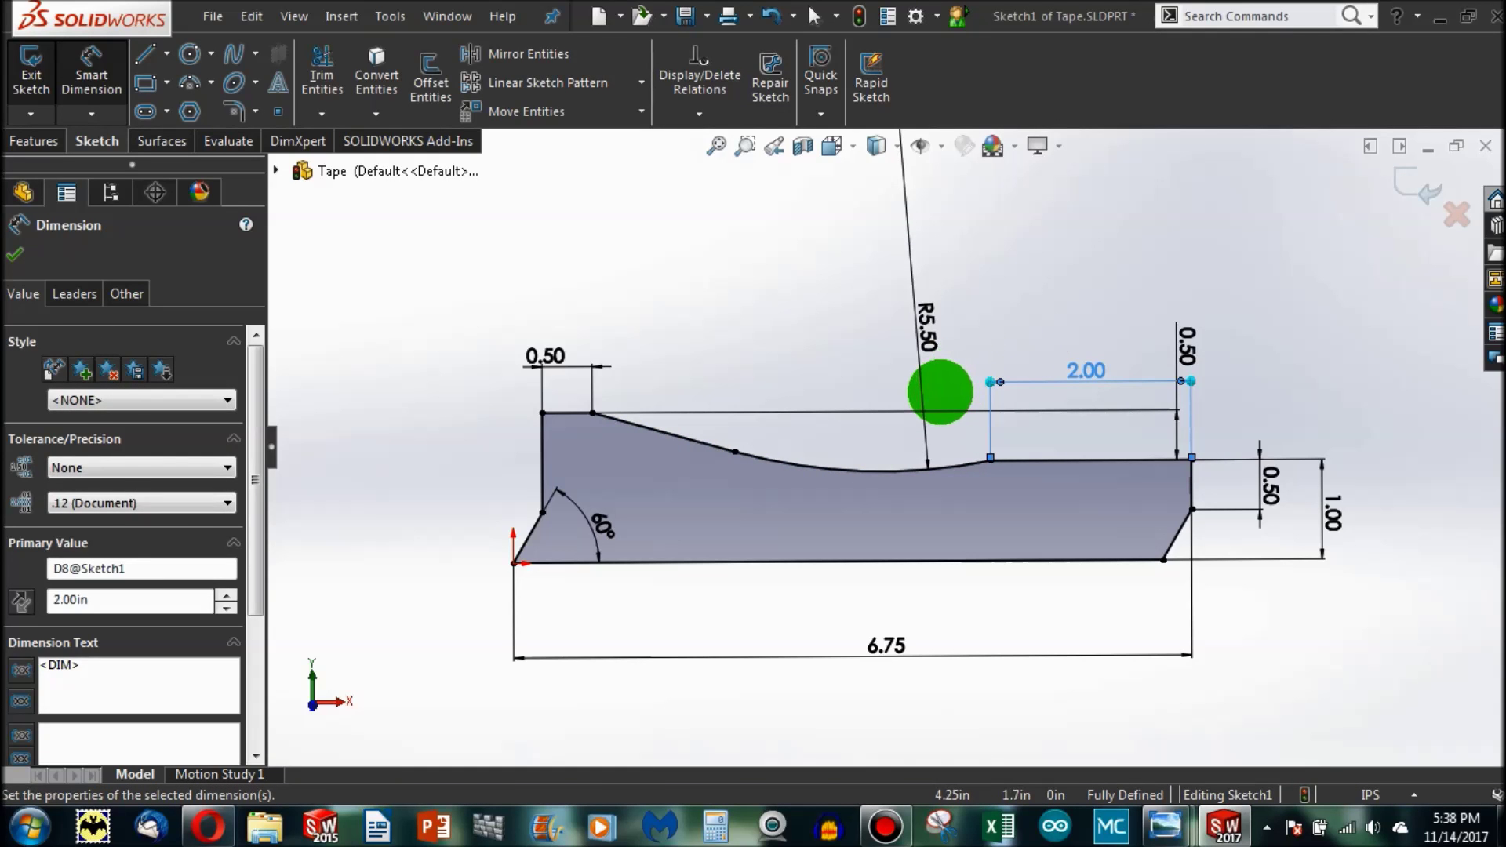
key(Escape)
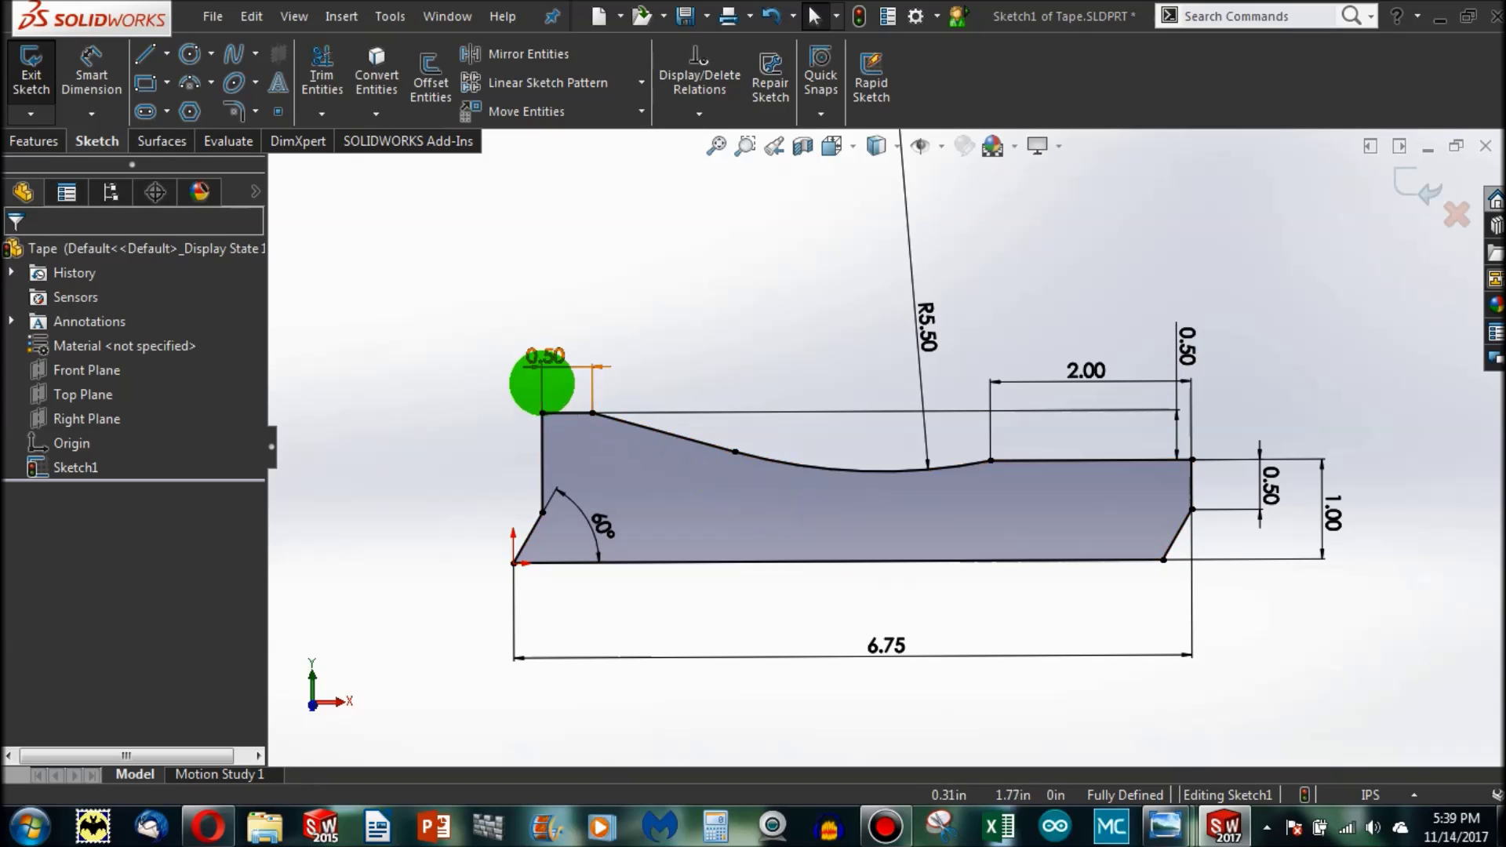
key(d)
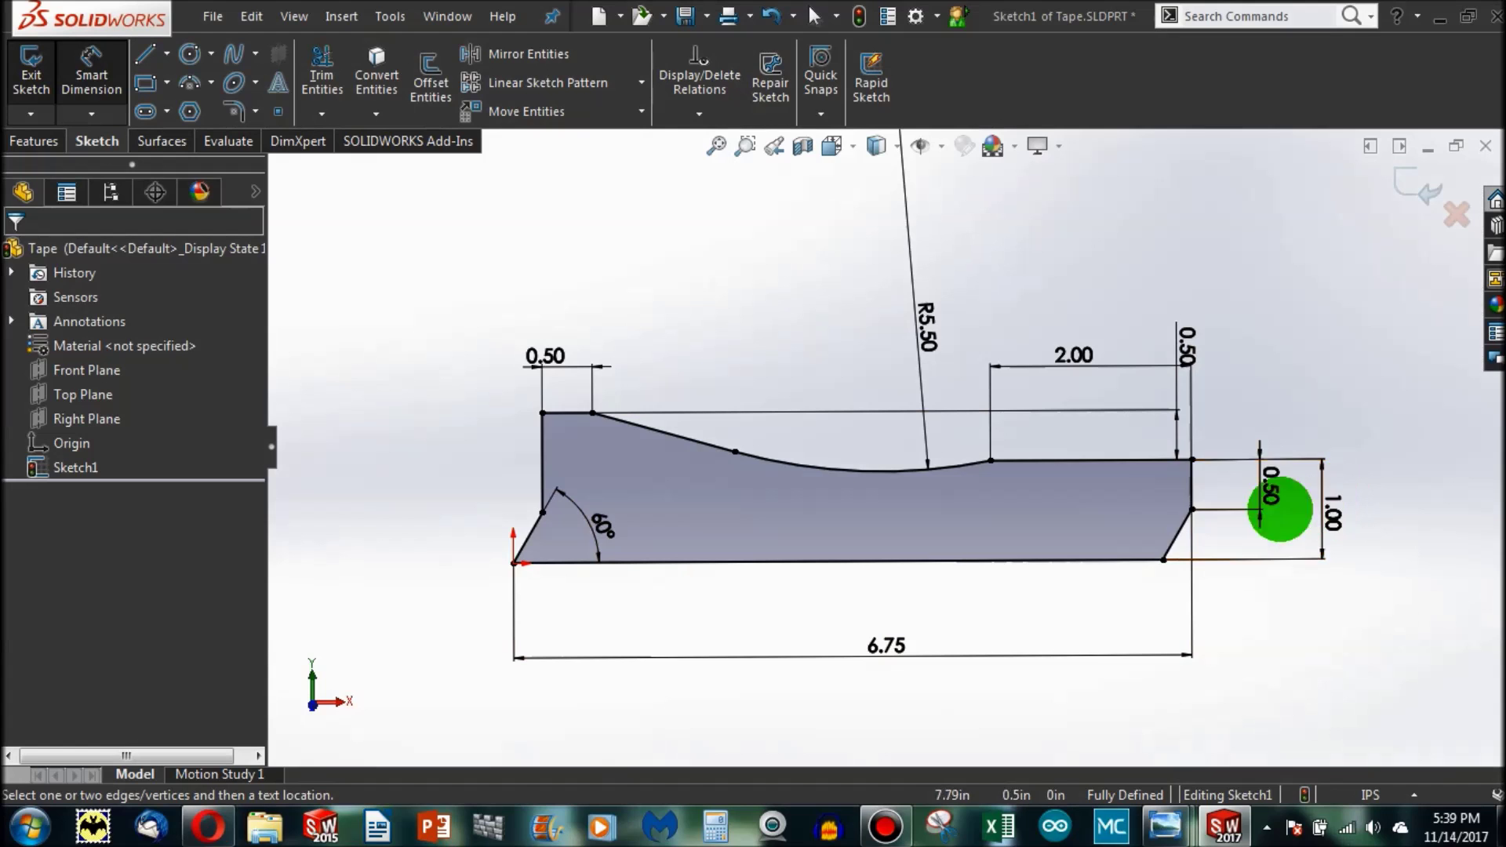
double_click(600, 525)
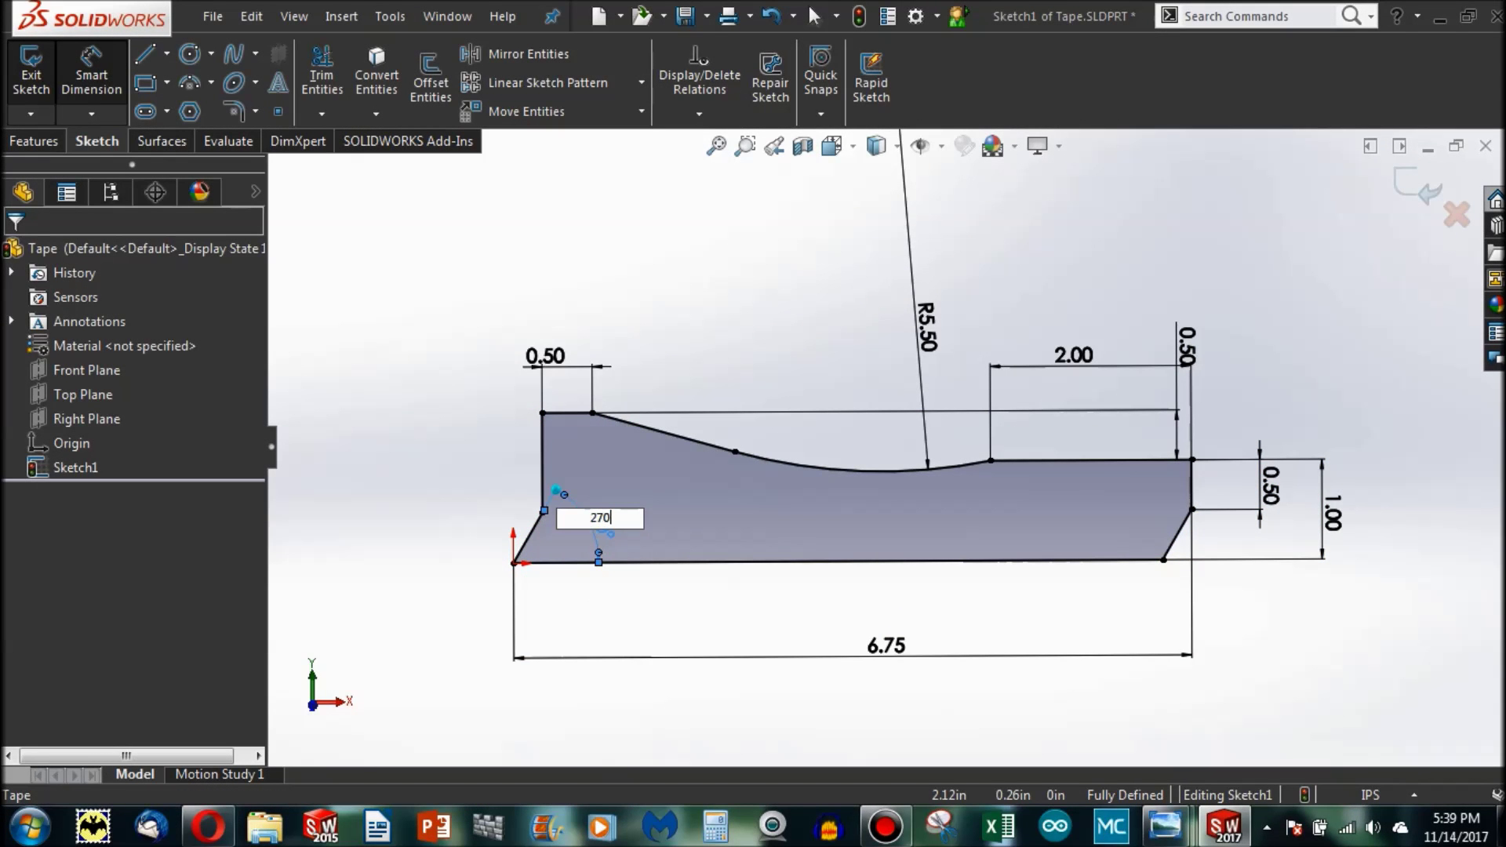
click(727, 537)
click(414, 528)
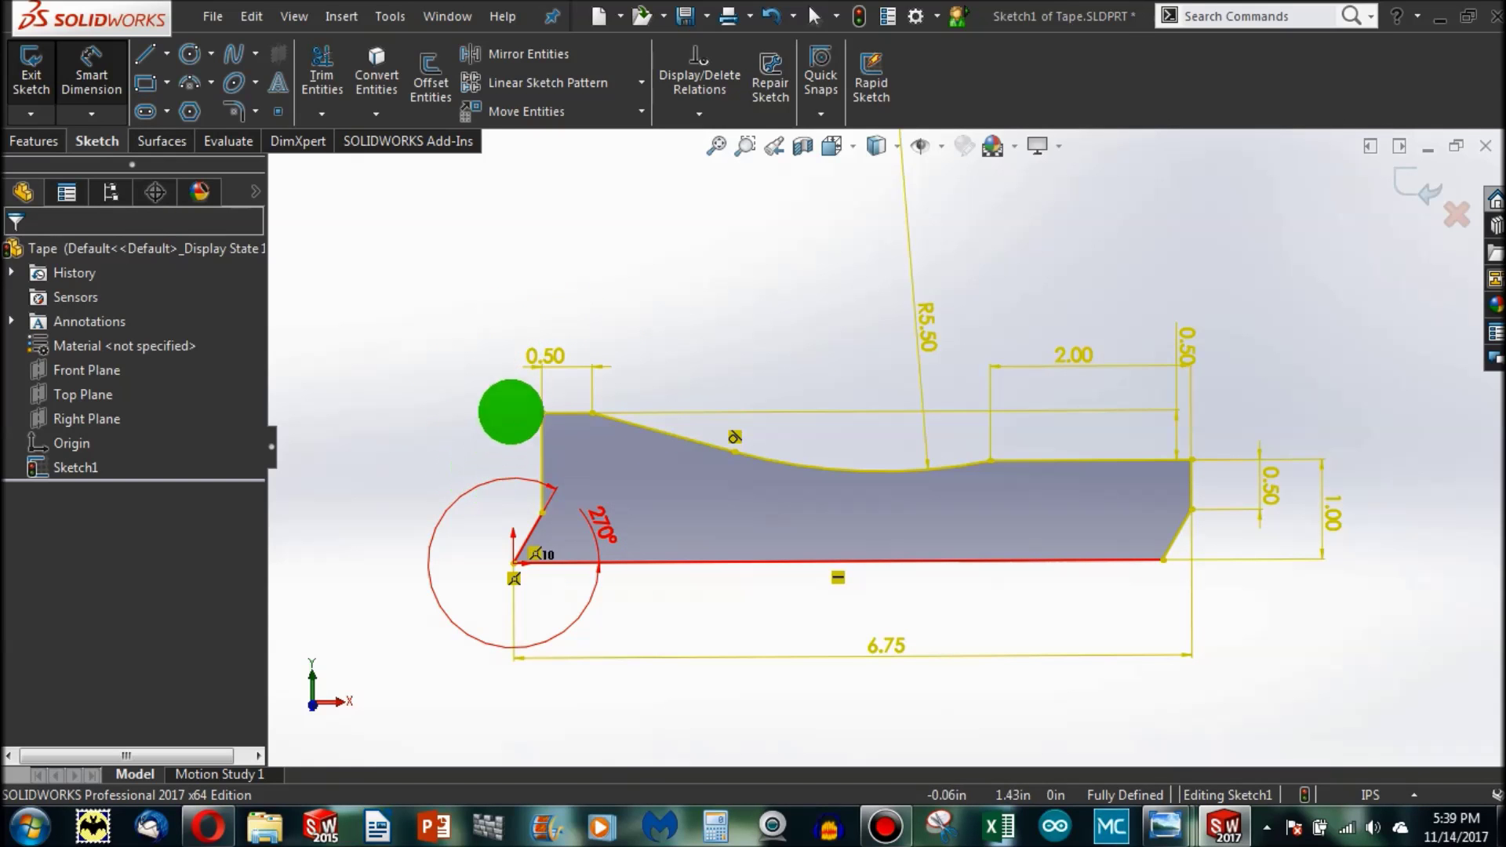
drag(539, 359, 476, 366)
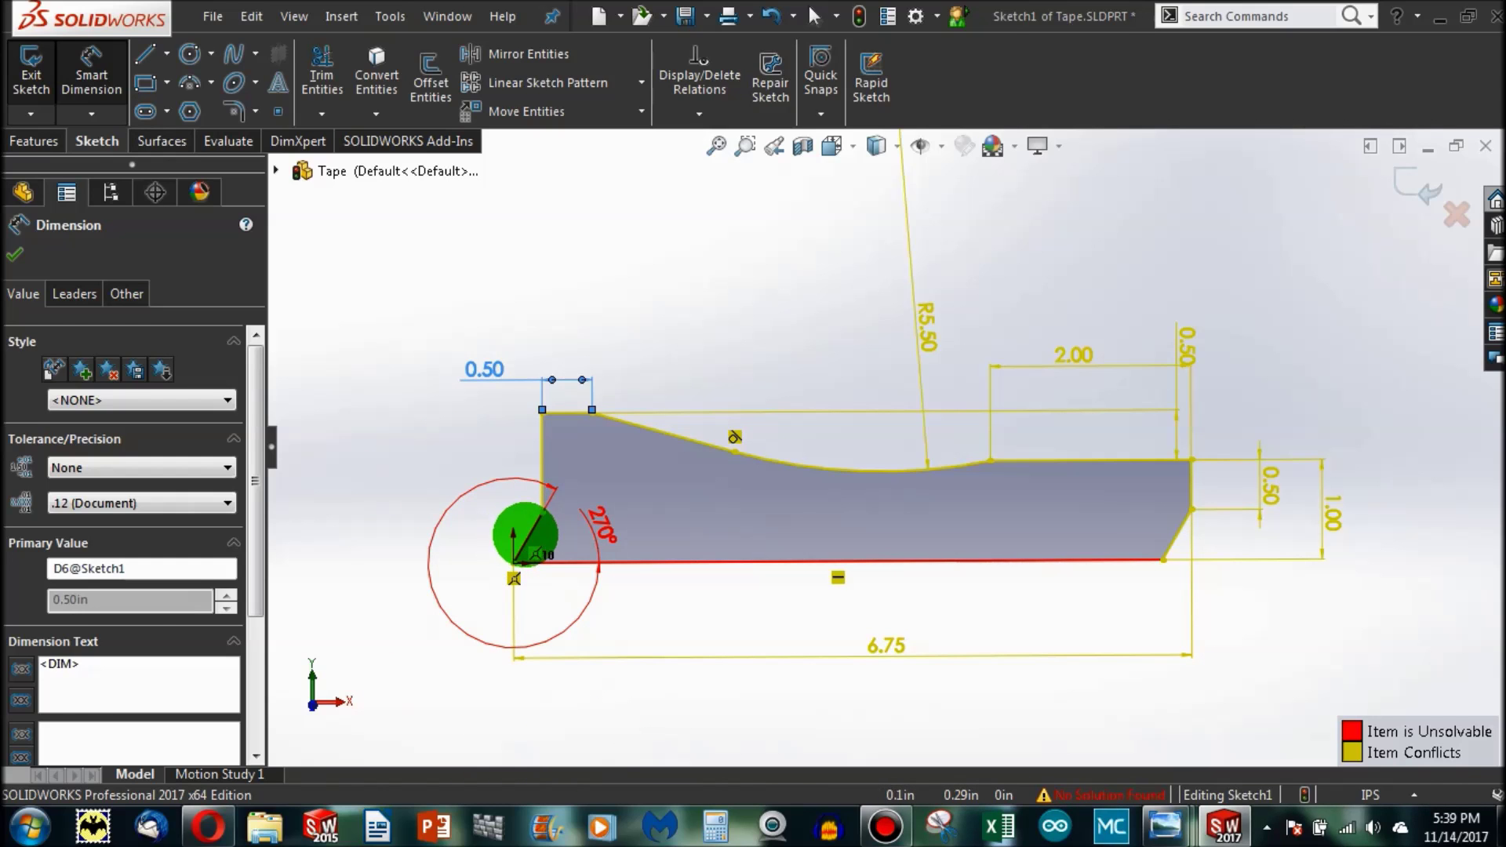
click(527, 535)
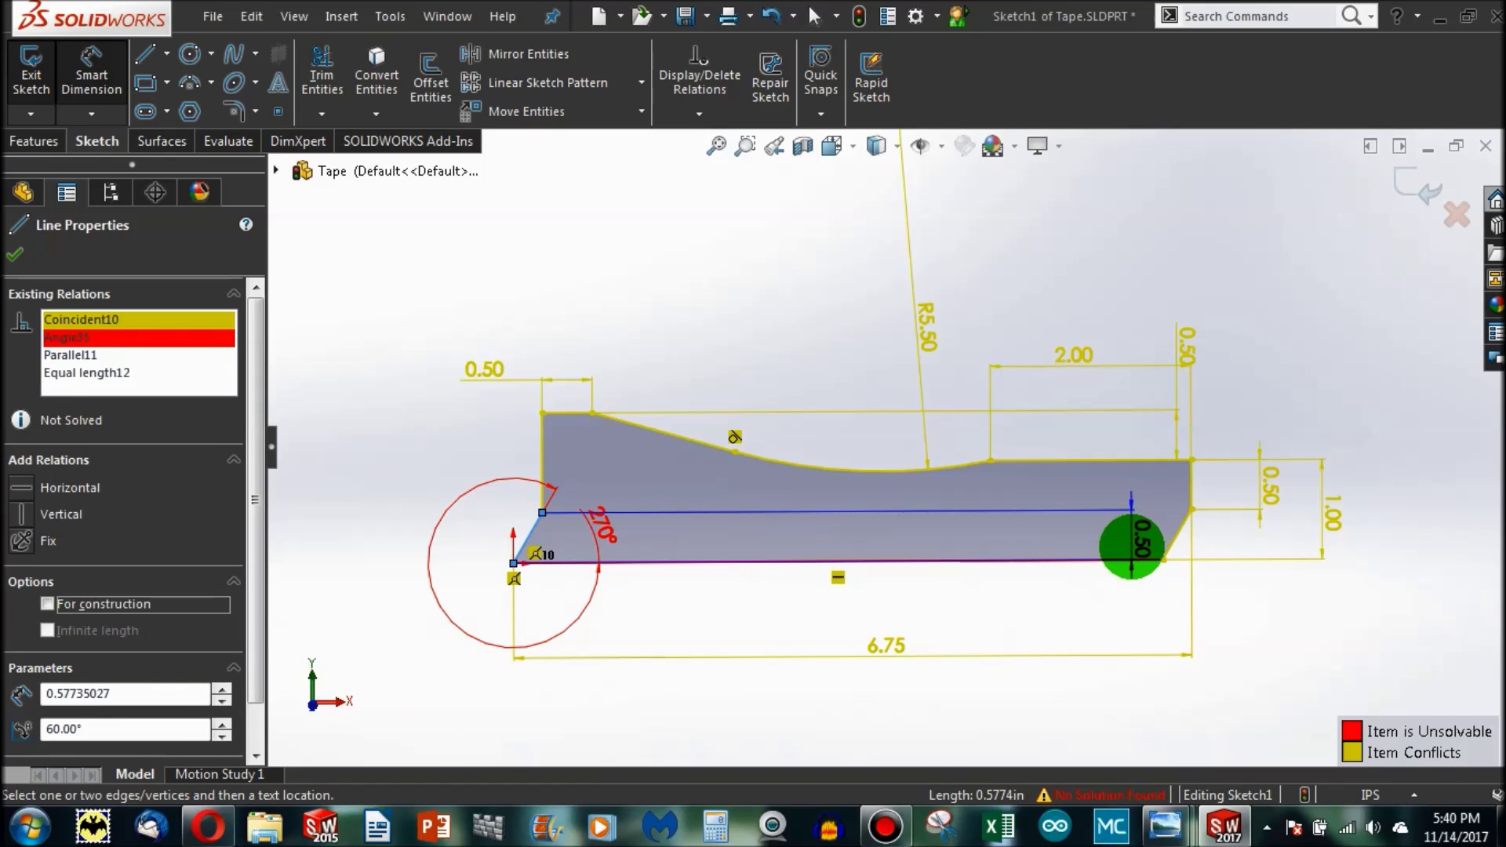
key(Escape)
click(528, 538)
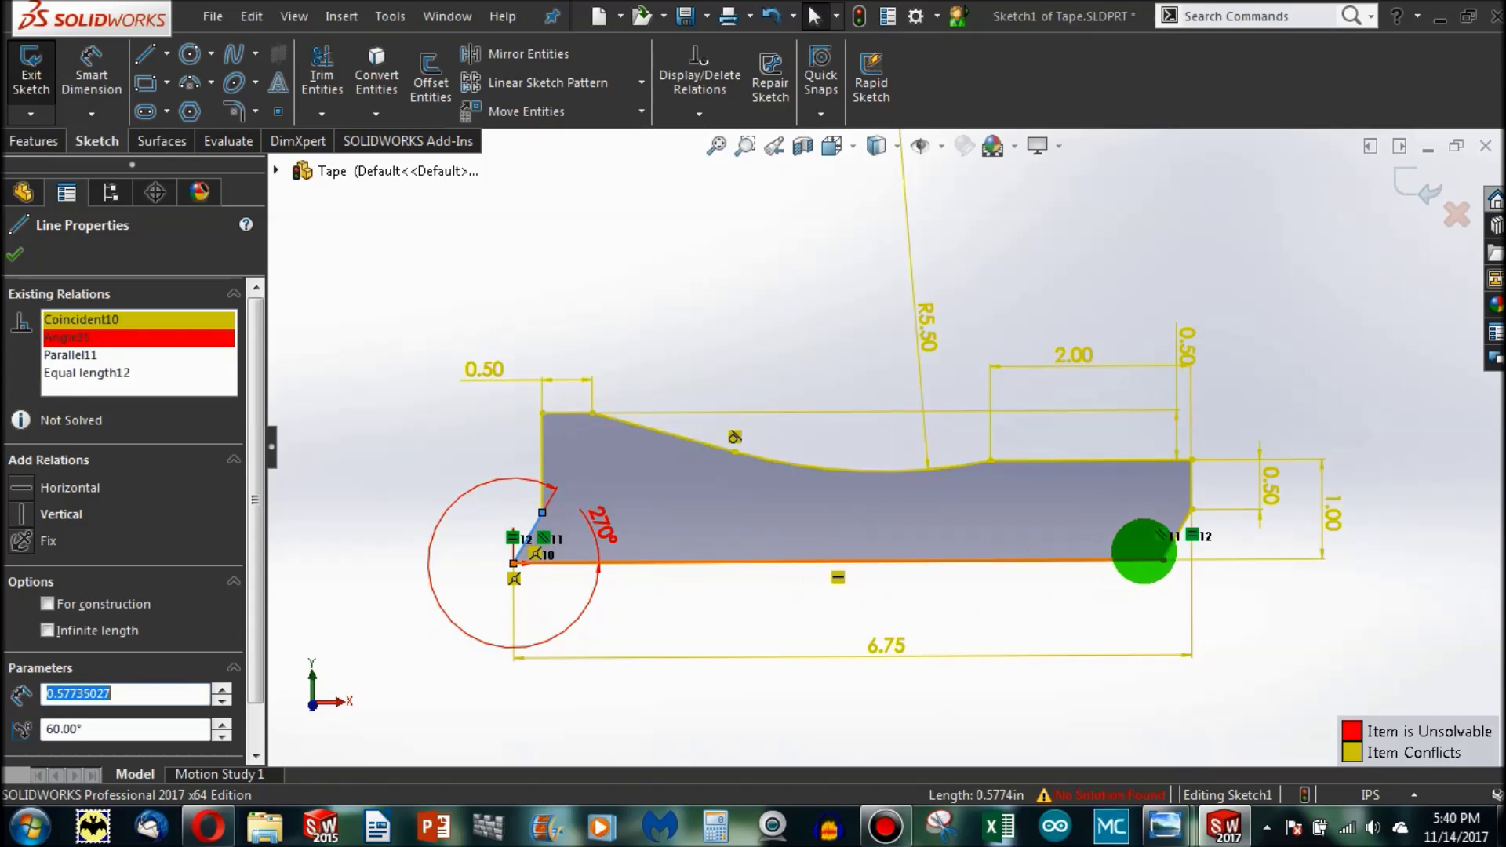
click(1165, 541)
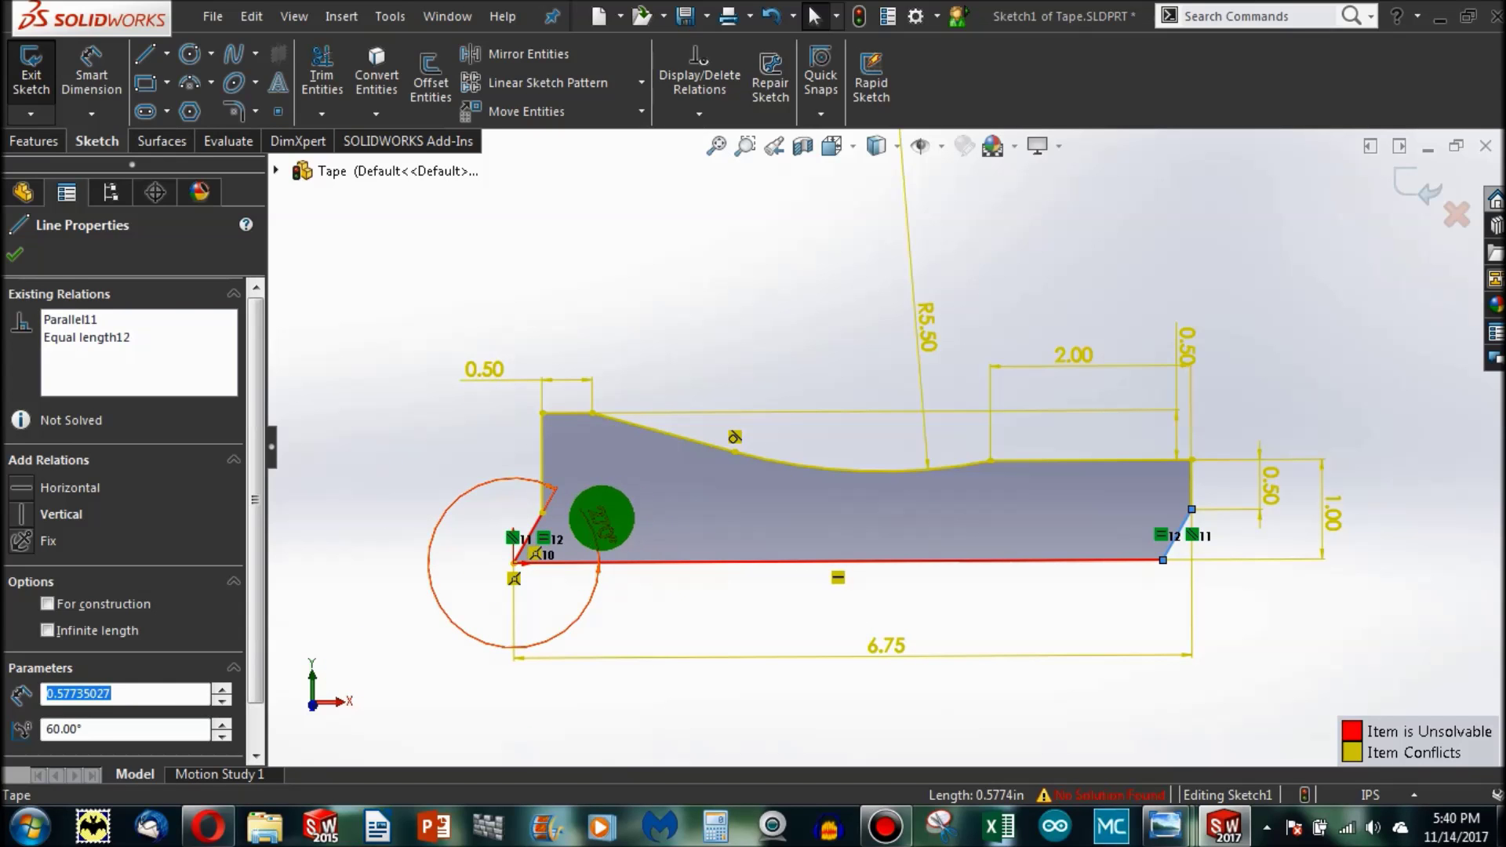
double_click(600, 524)
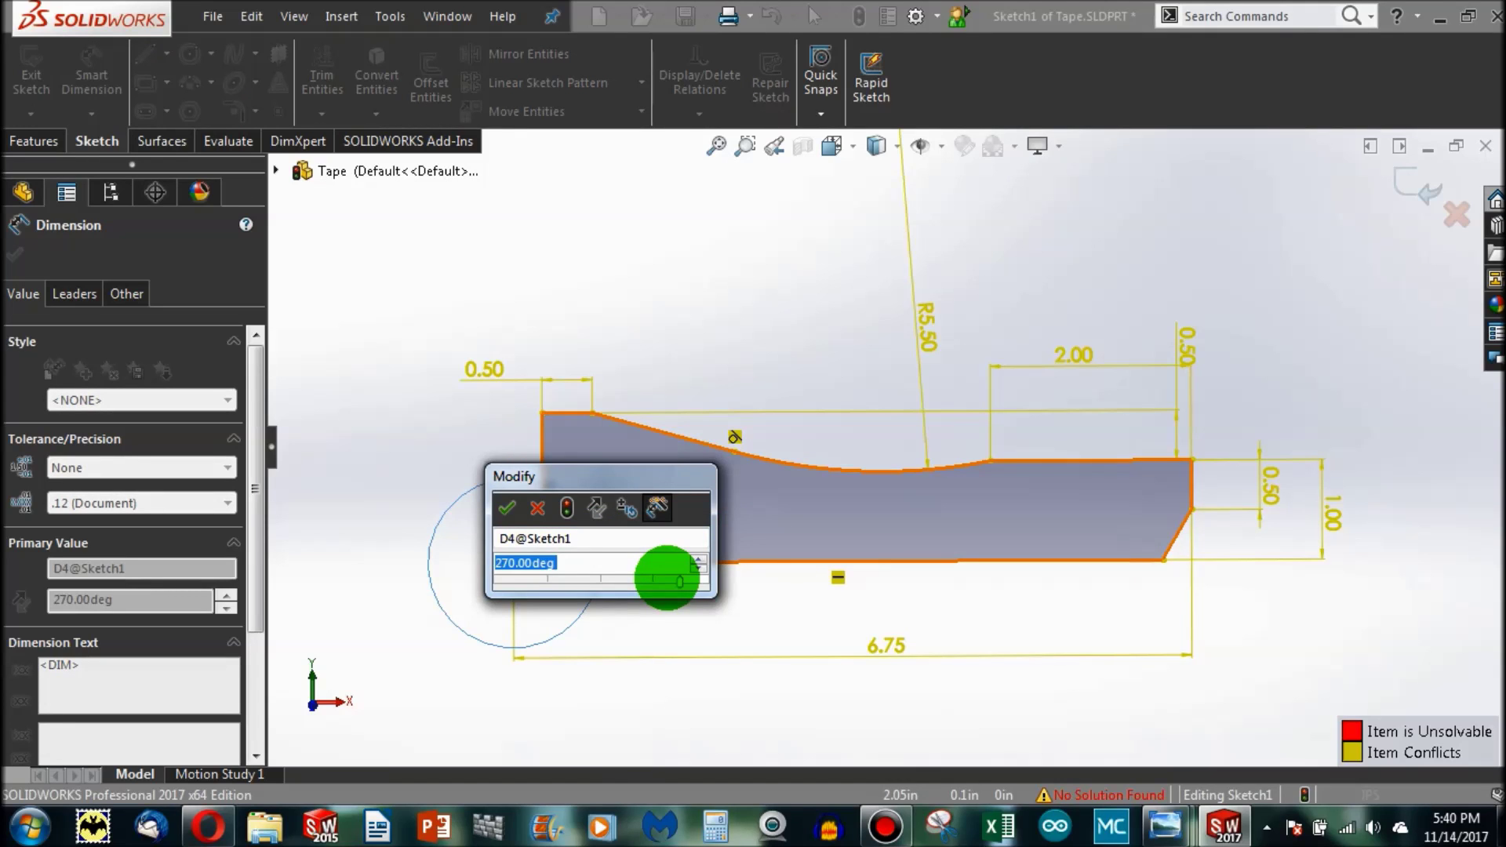
click(649, 683)
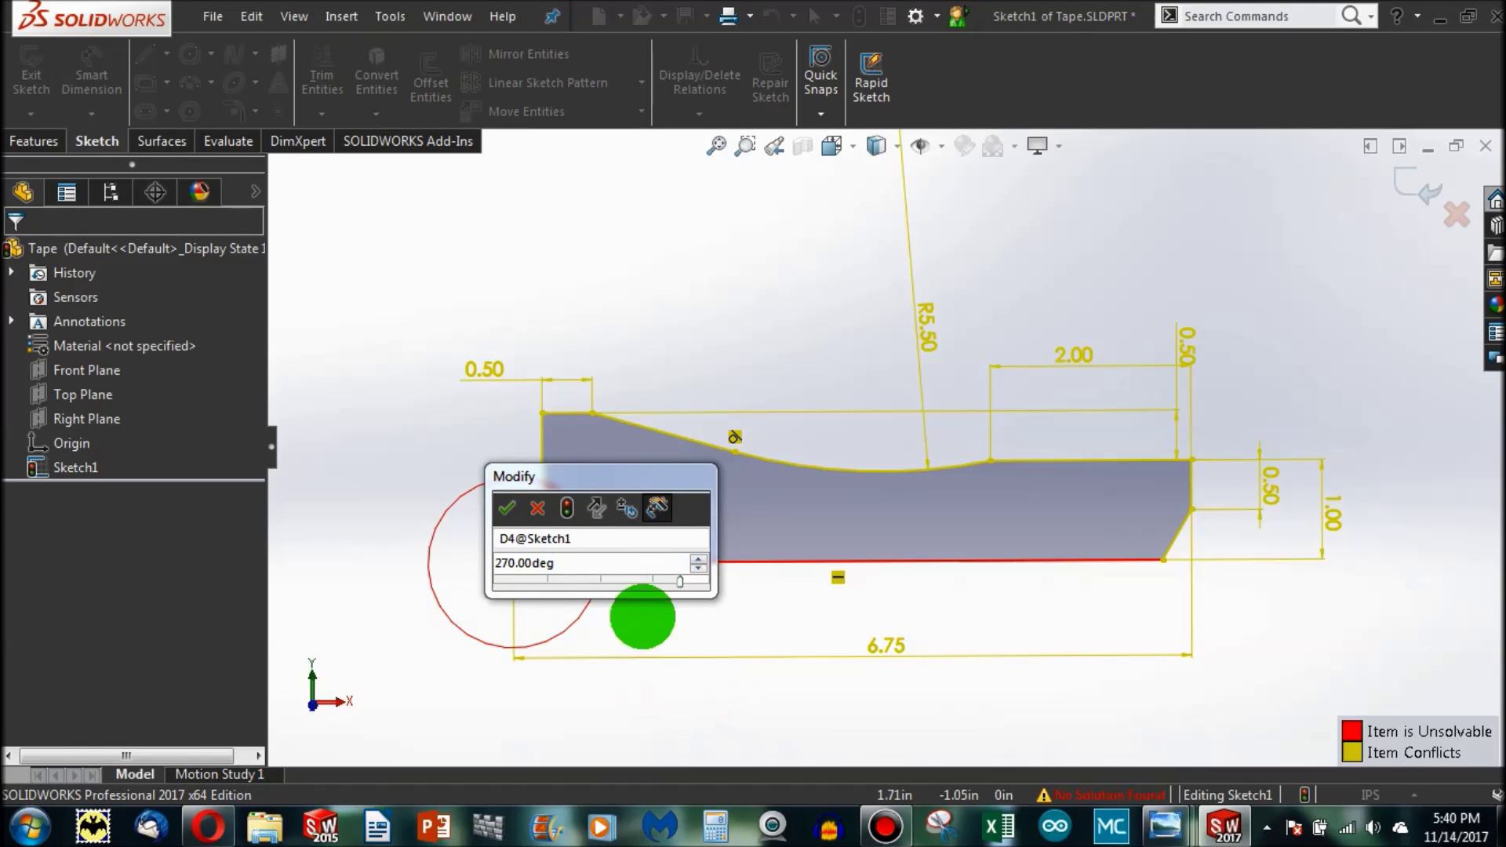
click(526, 563)
key(Return)
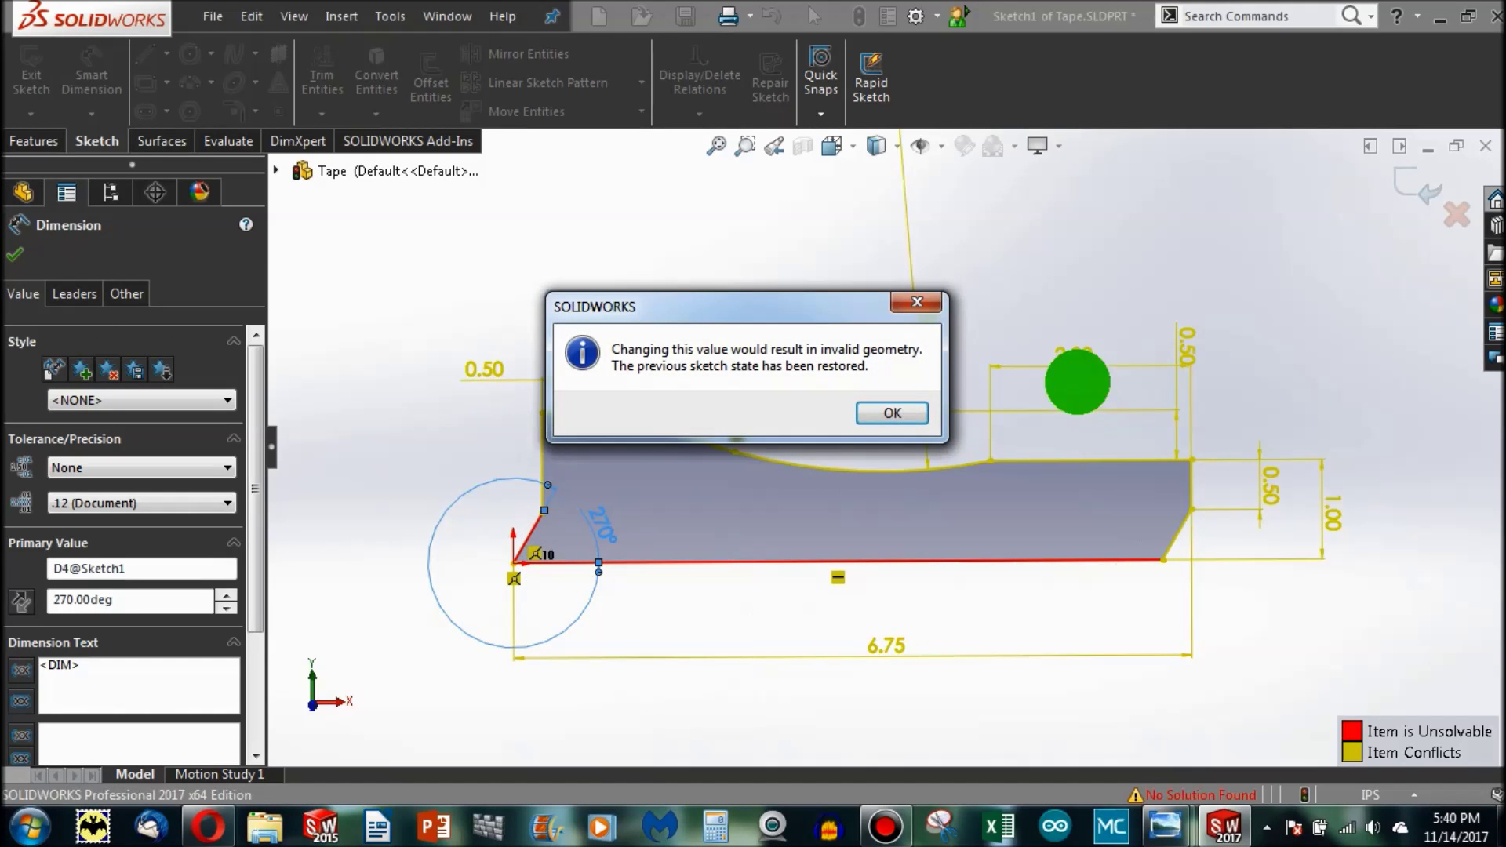
click(894, 412)
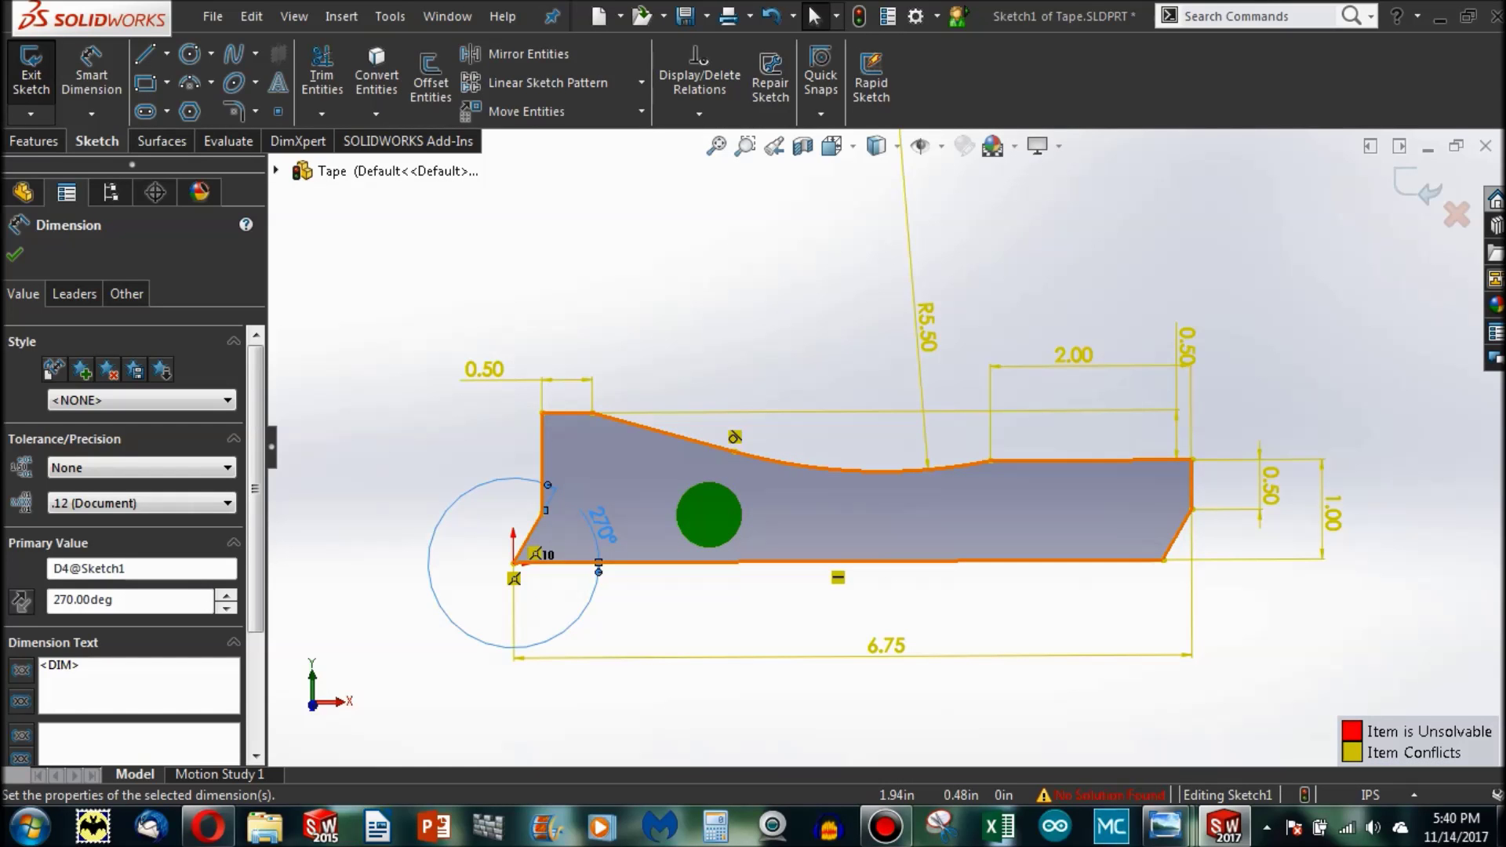
key(Escape)
key(ctrl+z)
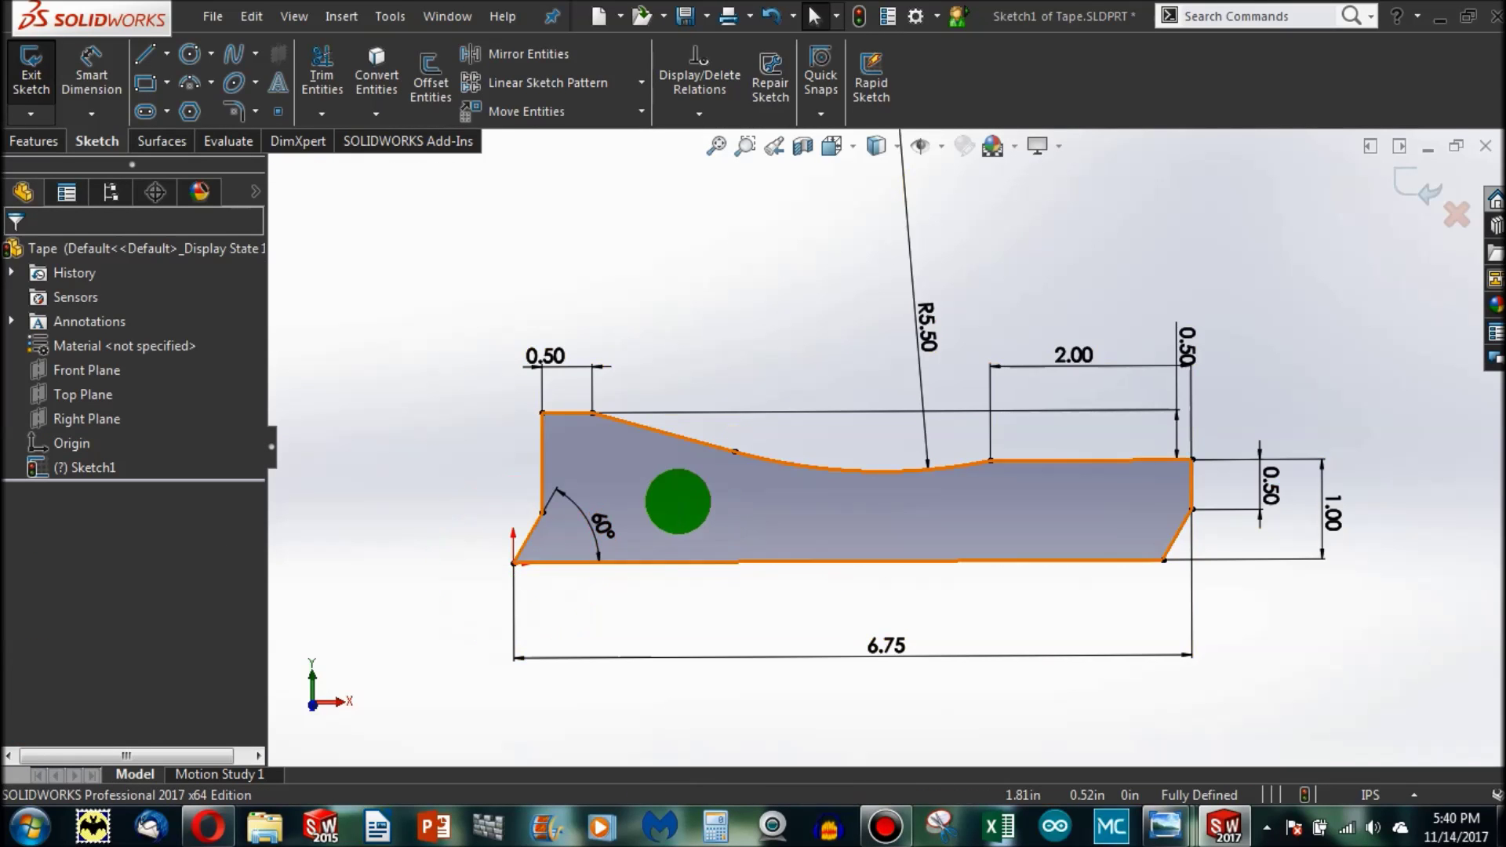
click(592, 522)
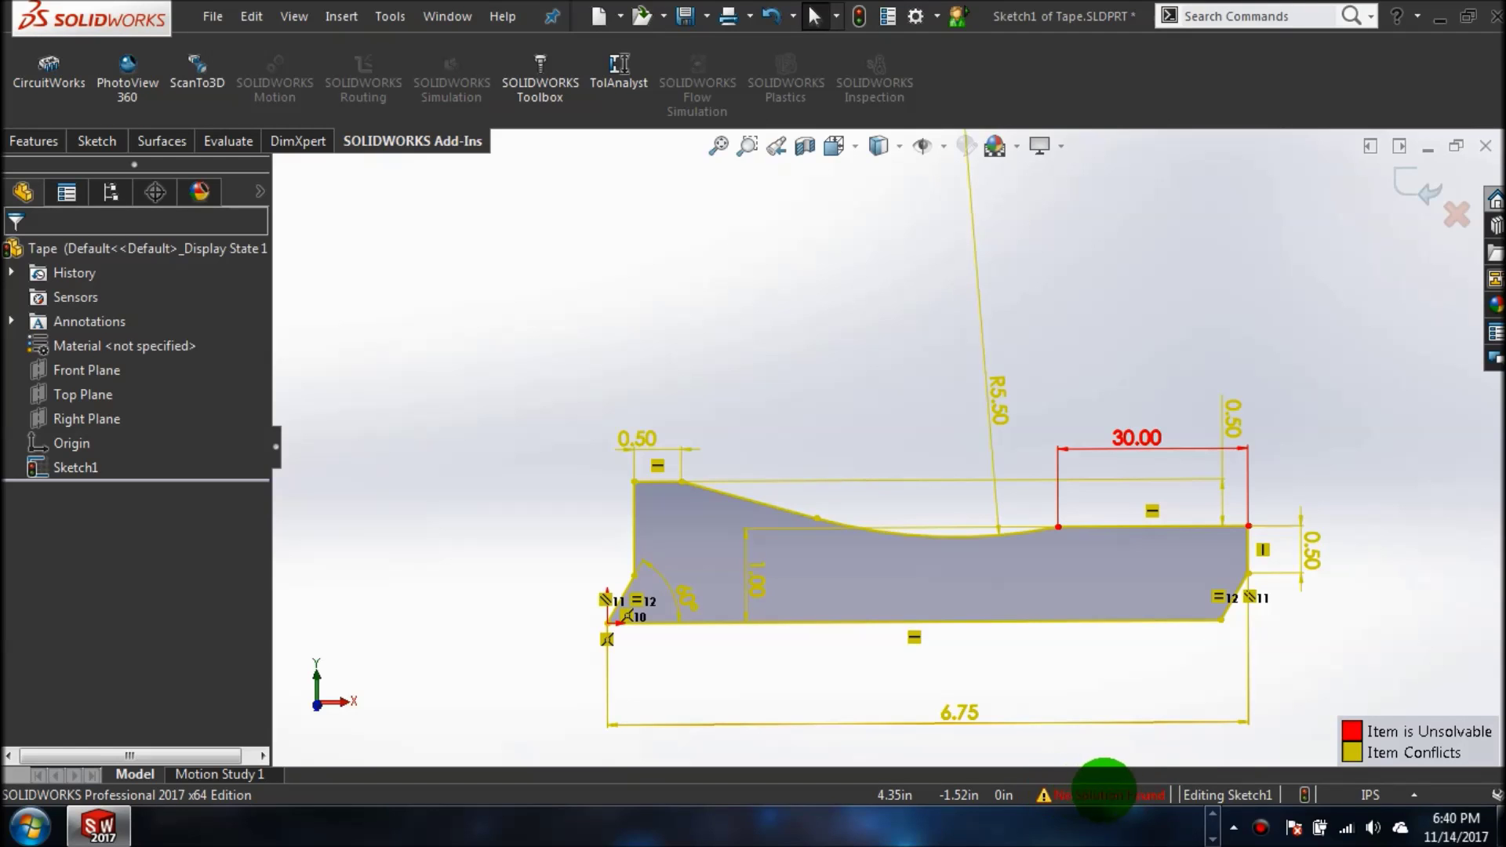
Step: Open SketchXpert from the 'No Solution Found' status and run Diagnose to generate 25 solutions
click(1095, 795)
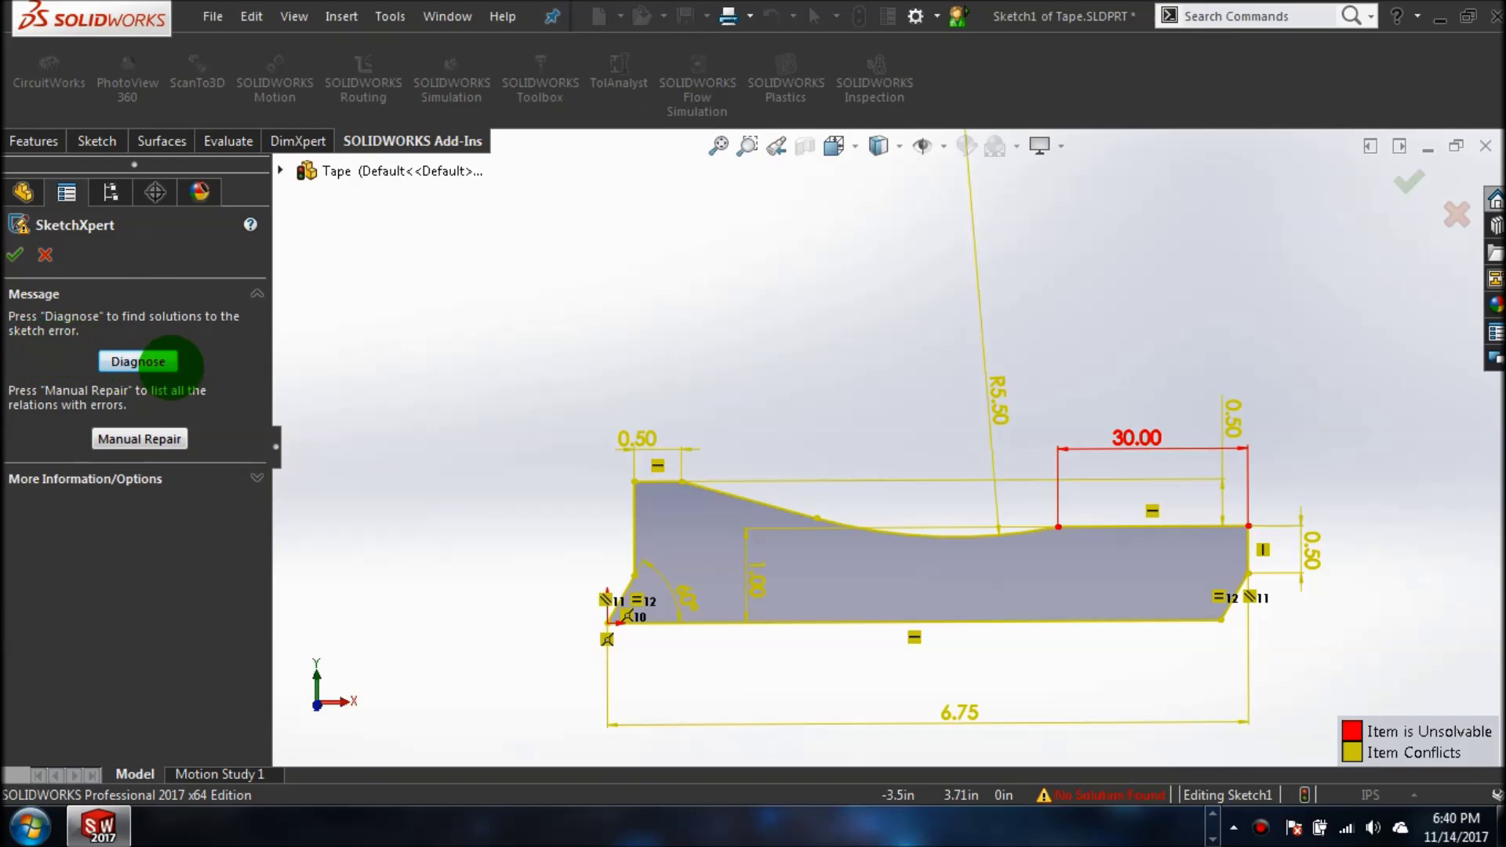
click(138, 361)
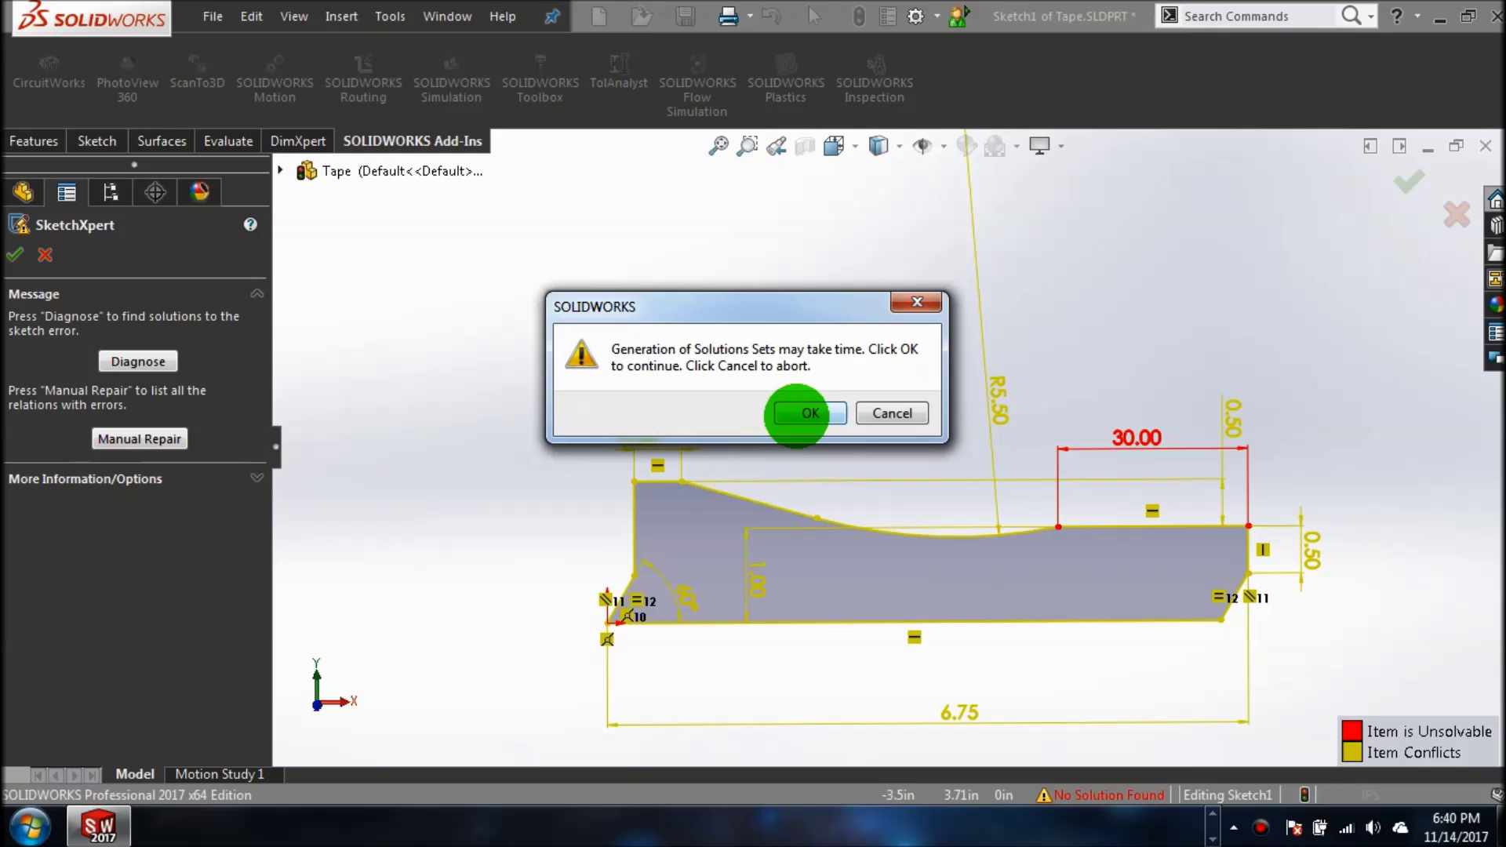
click(810, 414)
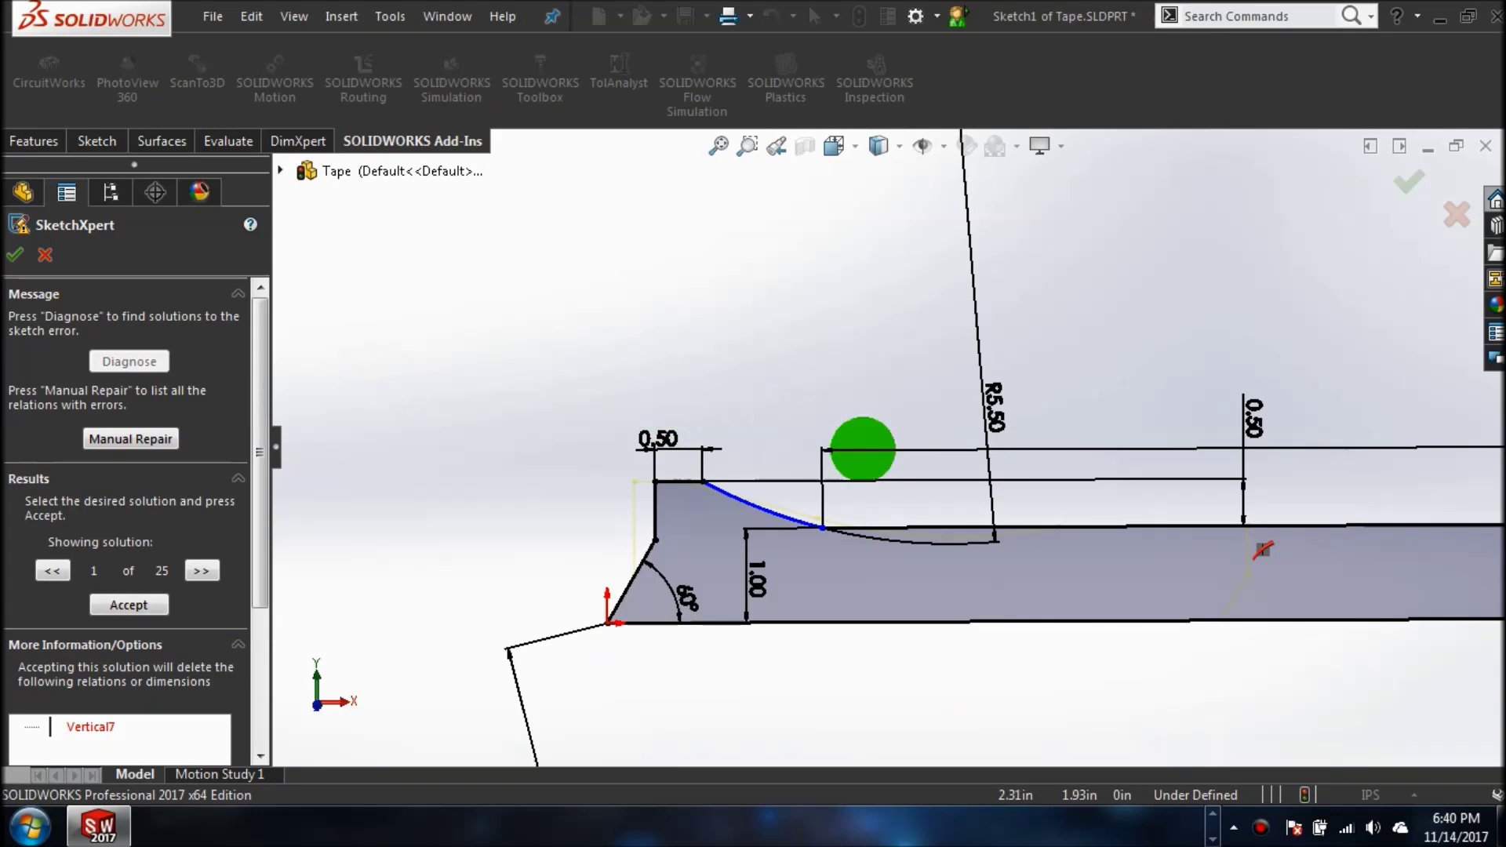
Step: Preview each of the 25 SketchXpert solutions in turn, wrap back to the first, then exit SketchXpert
scroll(1253, 510, up, 6)
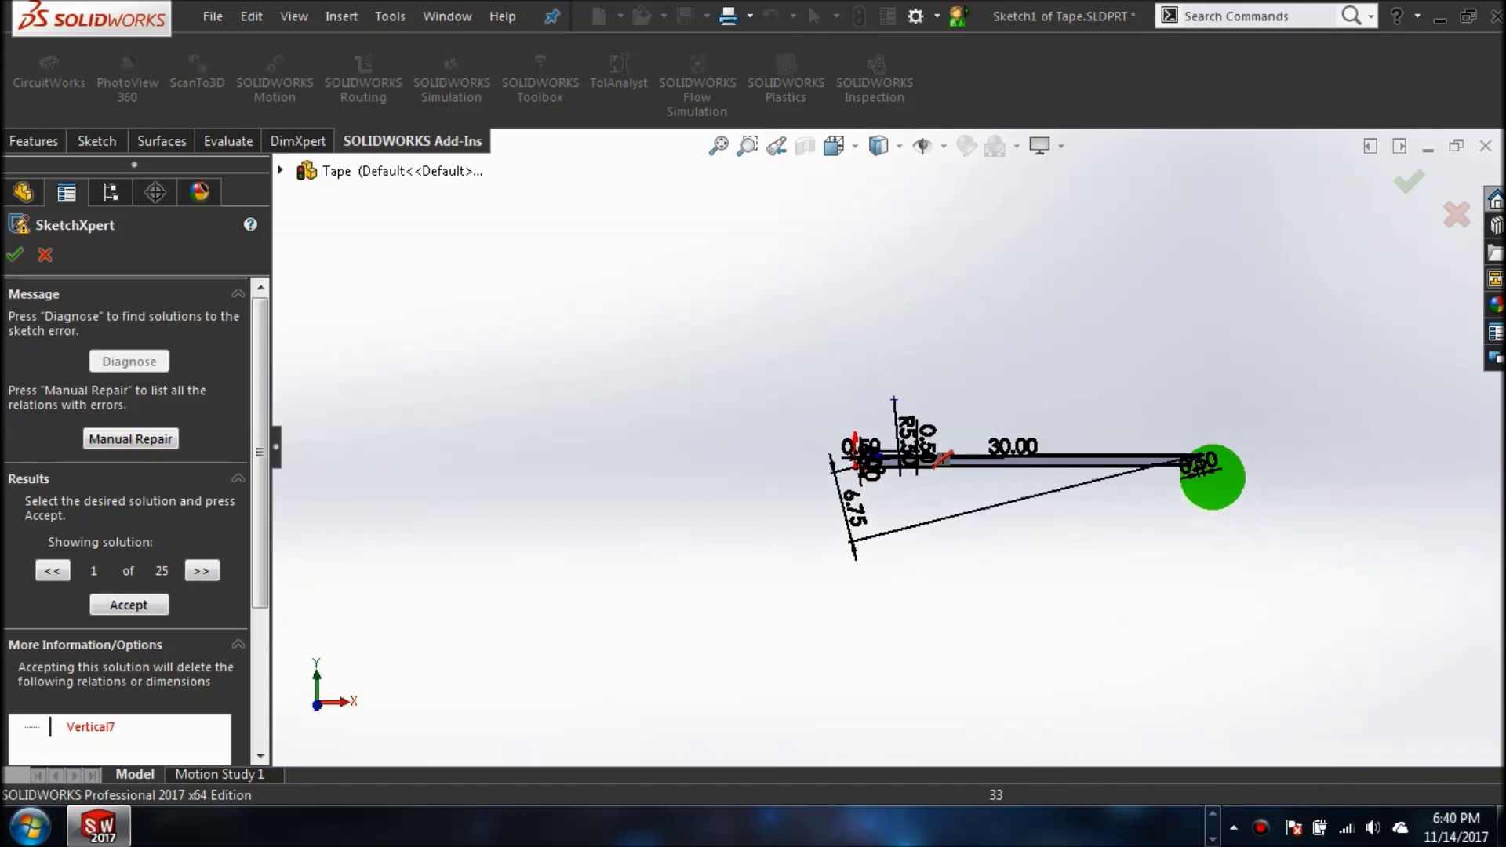
scroll(1212, 477, down, 3)
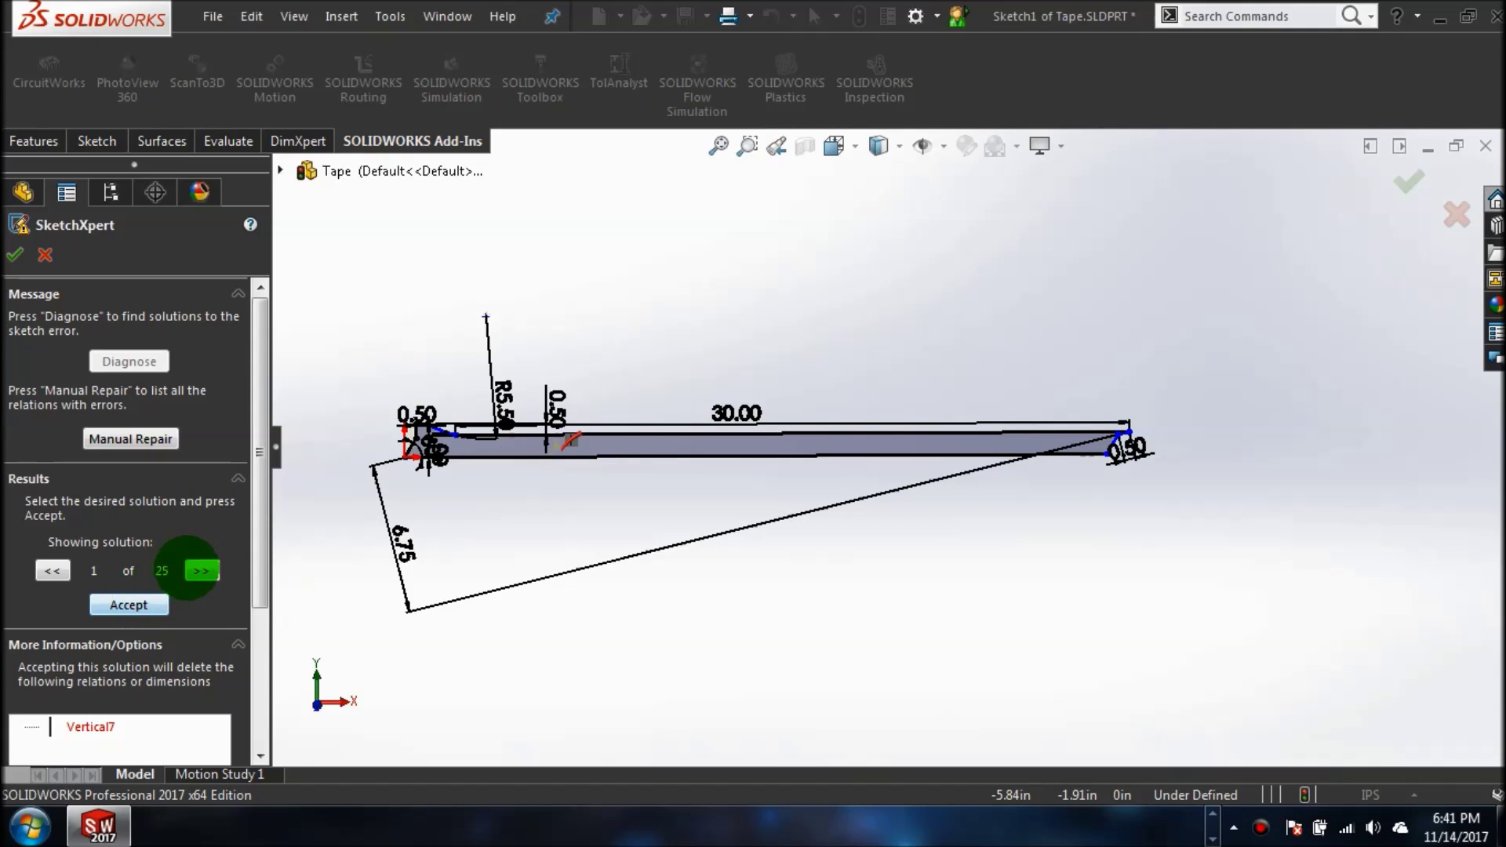
click(202, 570)
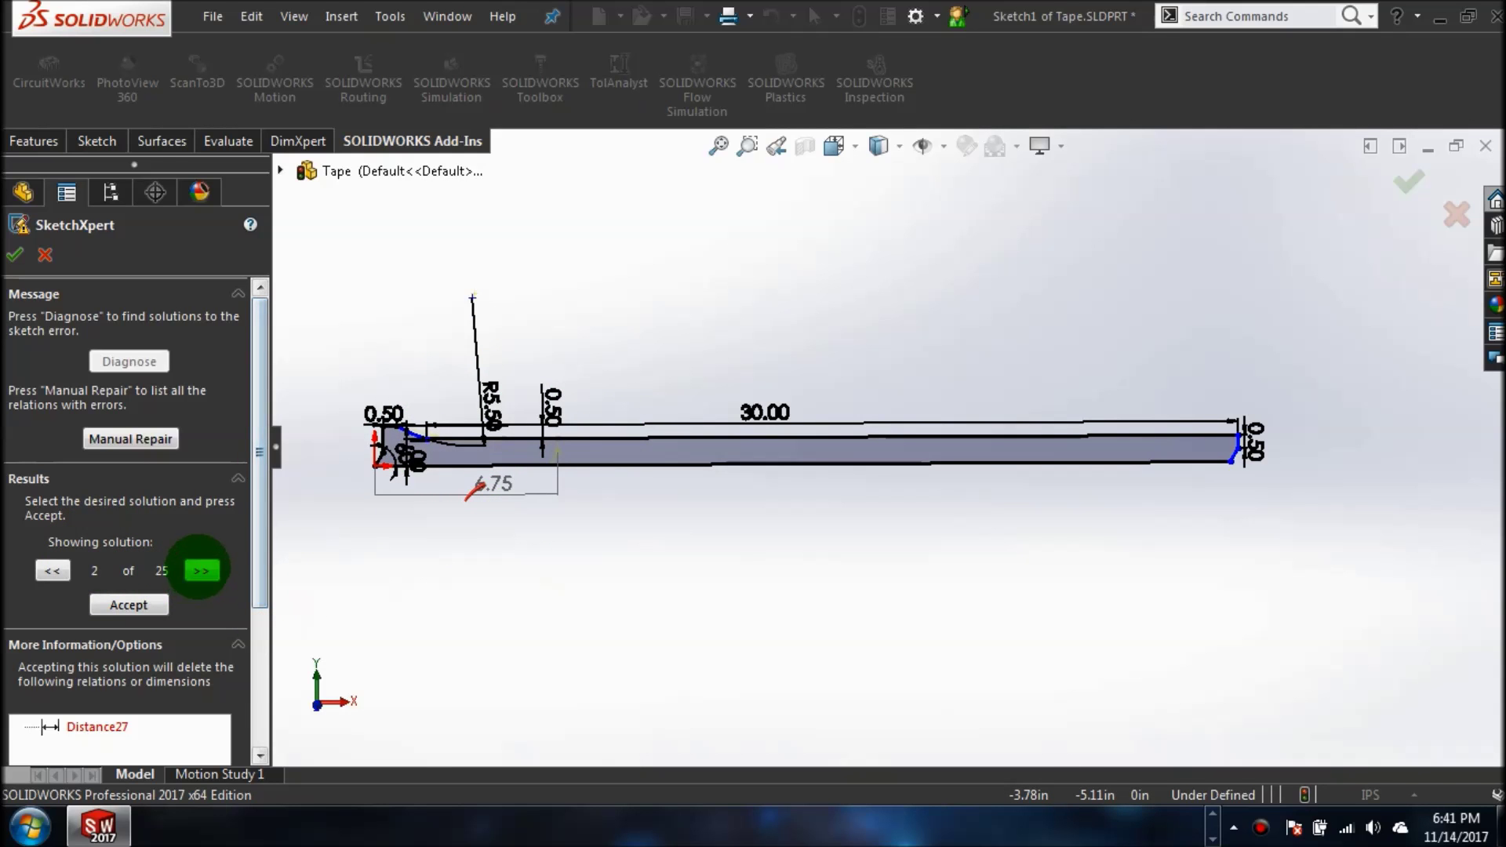
click(202, 570)
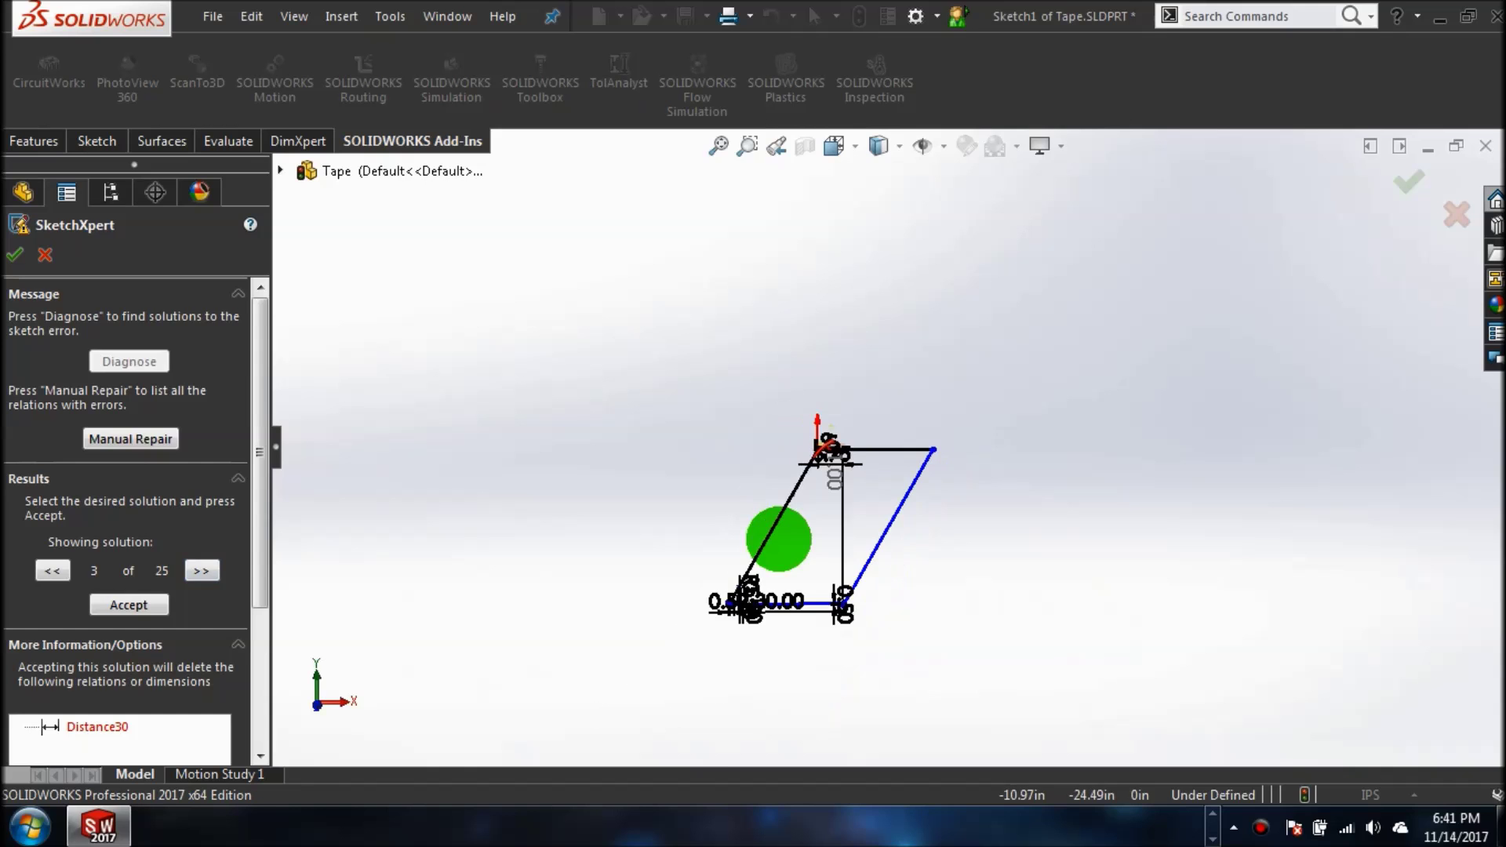
click(202, 571)
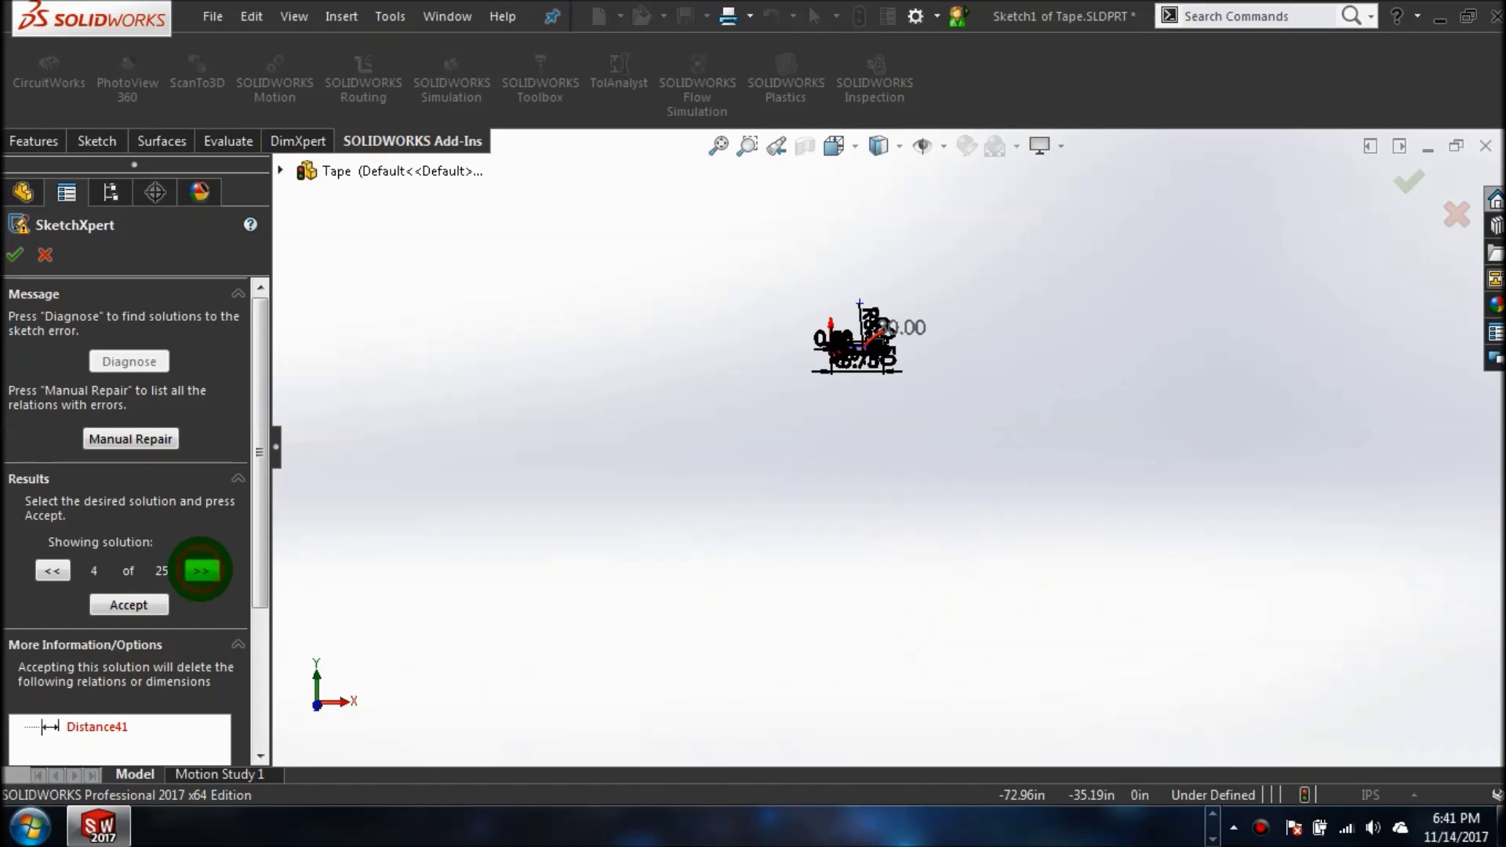
click(202, 570)
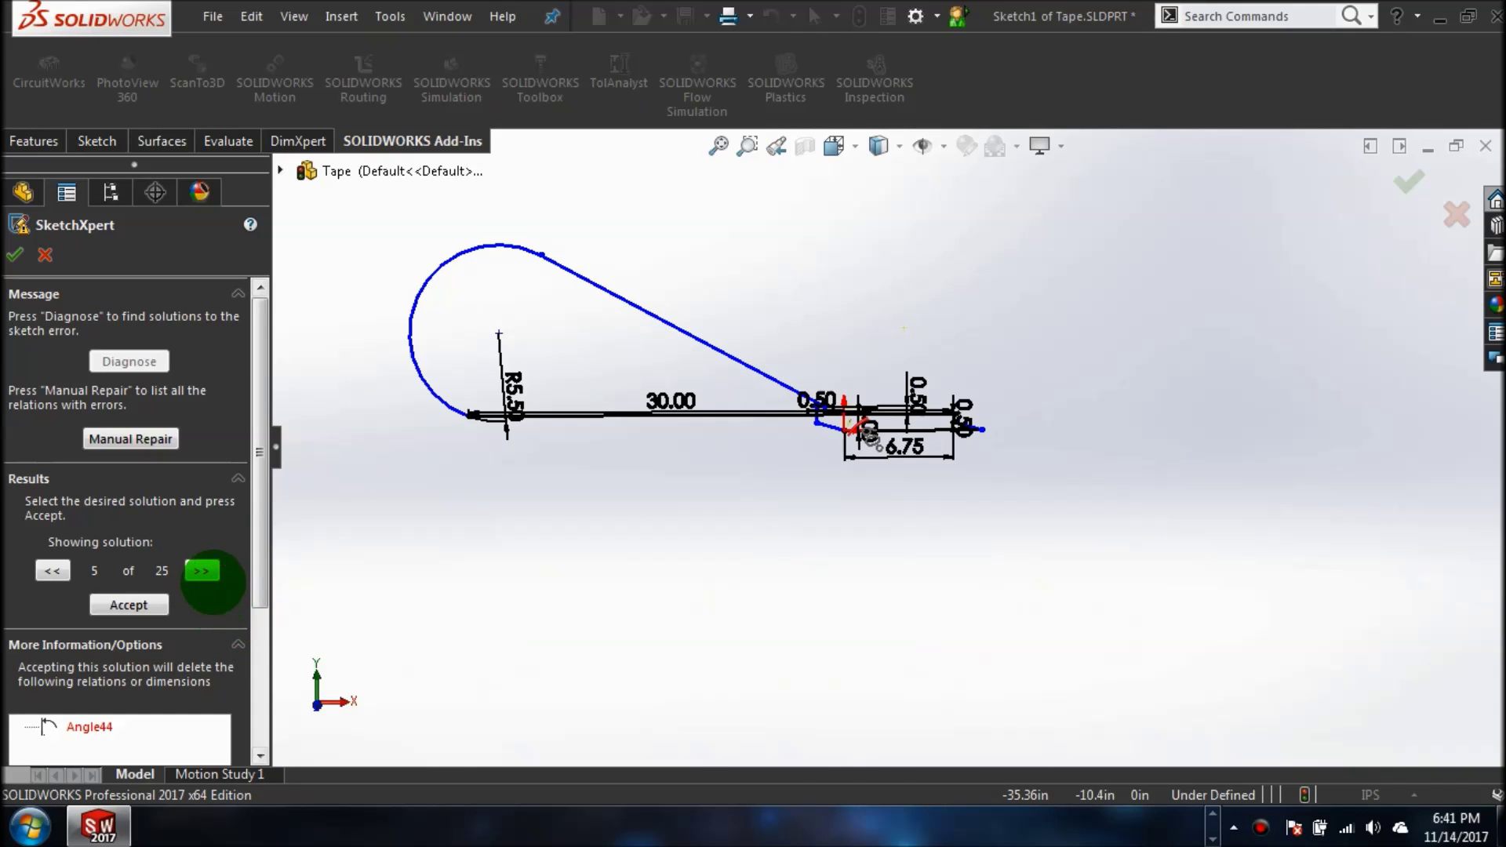
click(202, 570)
click(201, 570)
click(203, 569)
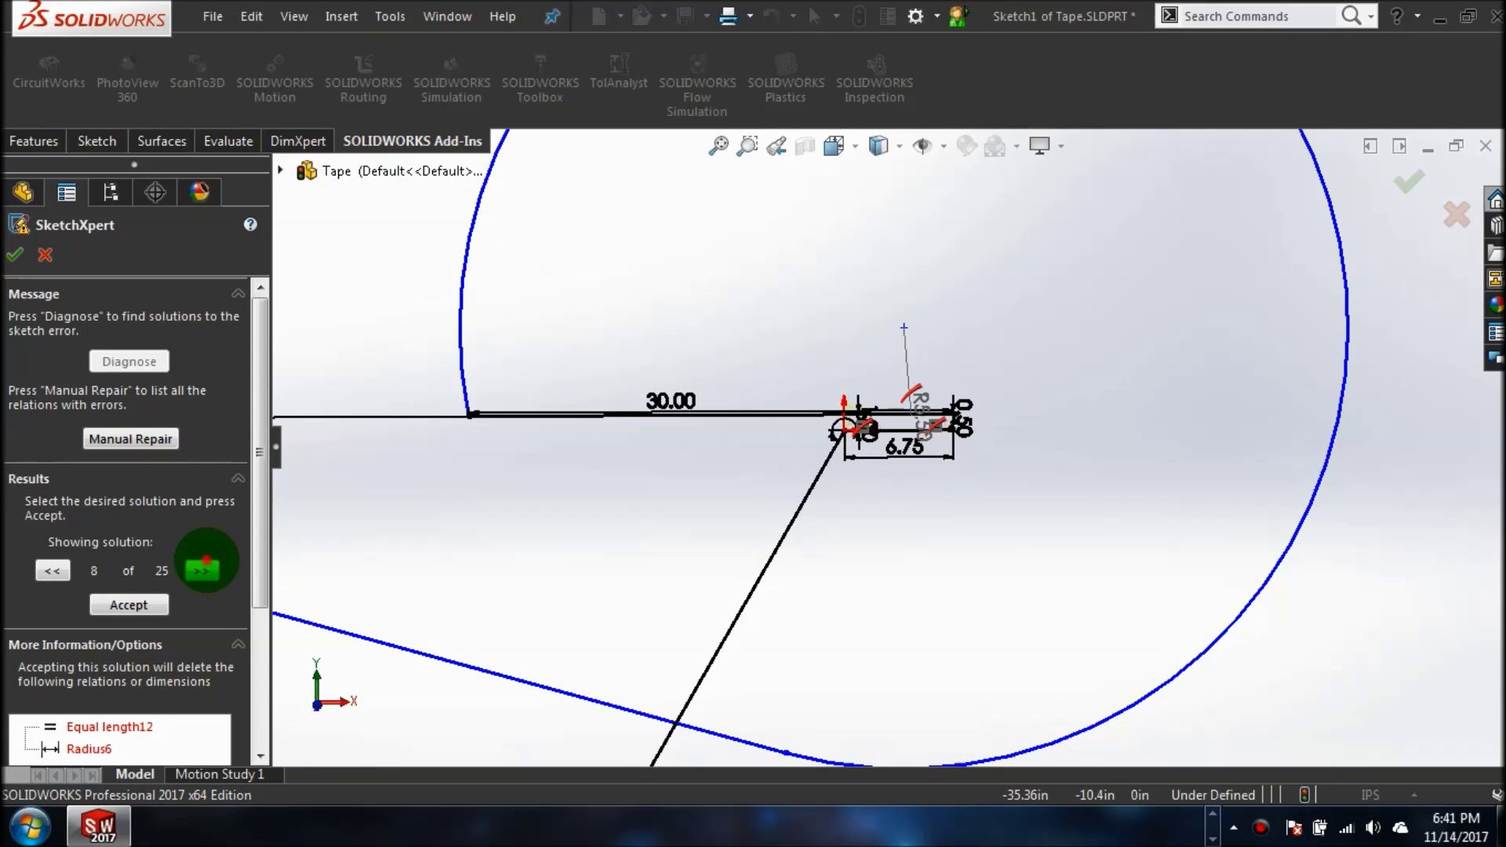
click(202, 571)
click(202, 570)
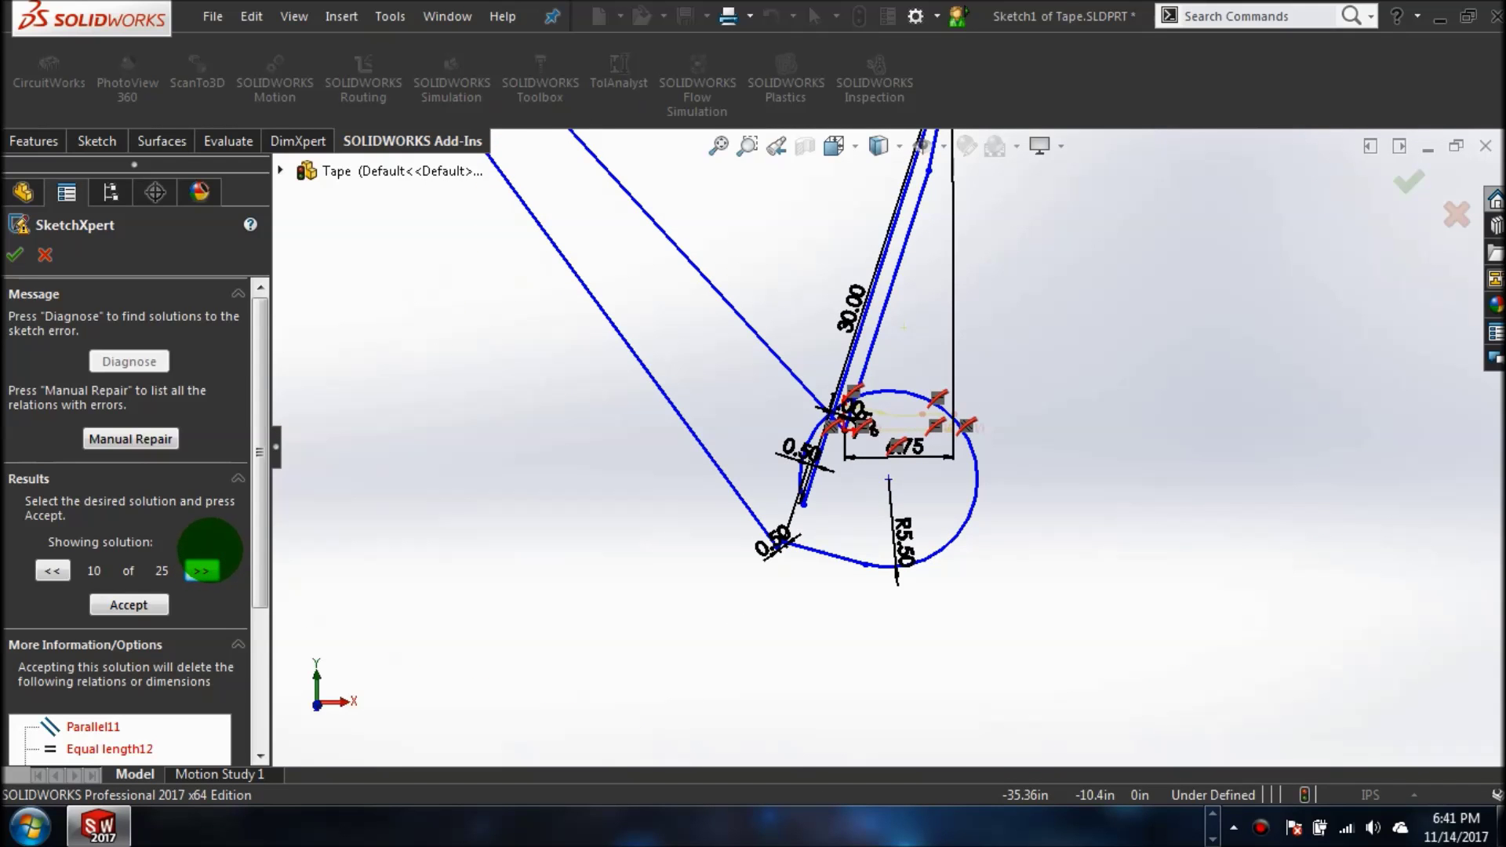
click(201, 570)
click(203, 570)
click(203, 570)
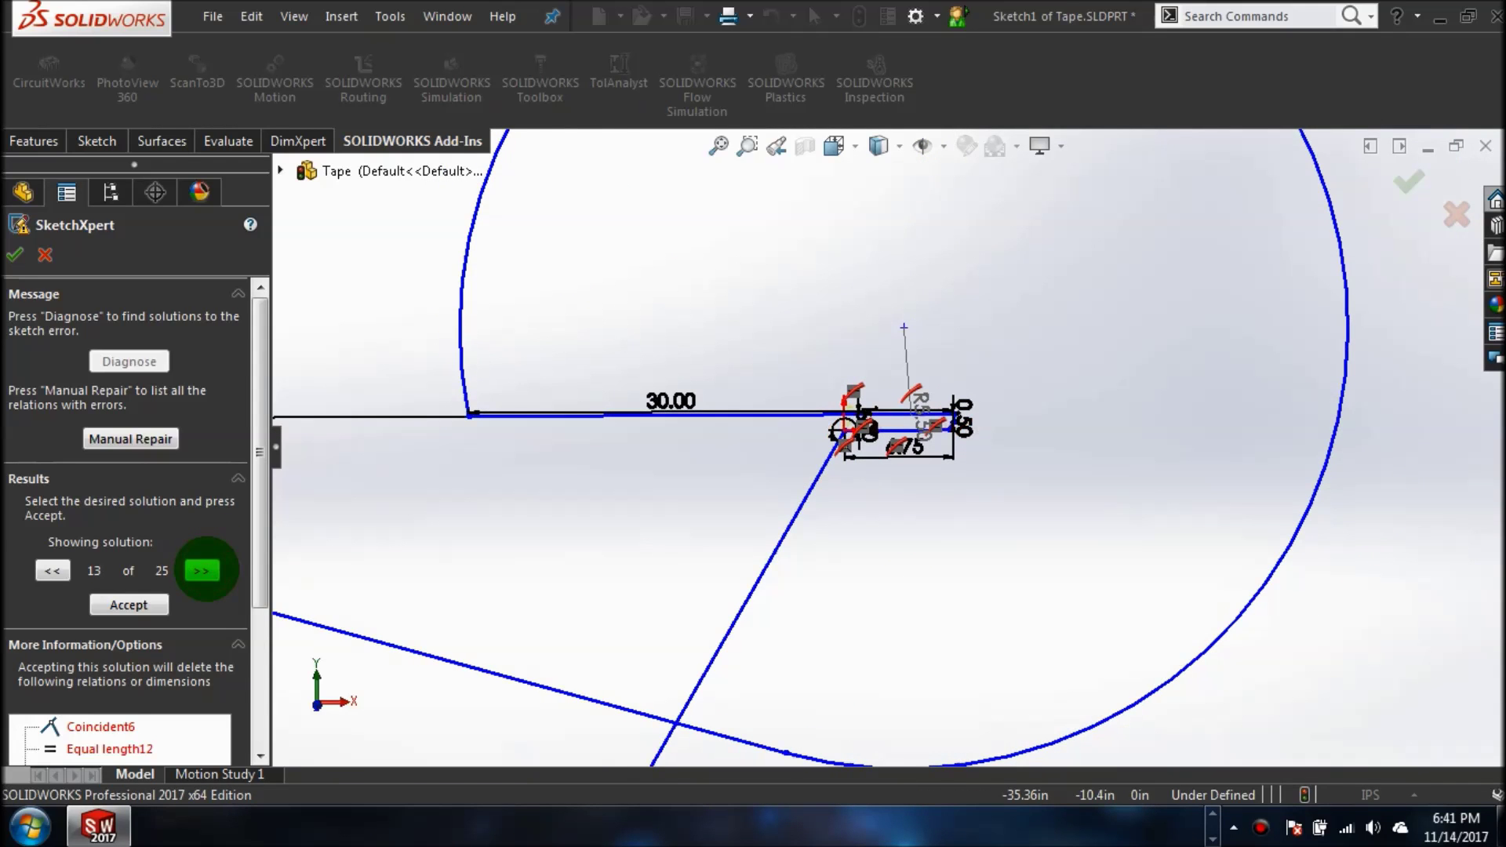
click(202, 570)
click(202, 571)
click(203, 570)
click(202, 571)
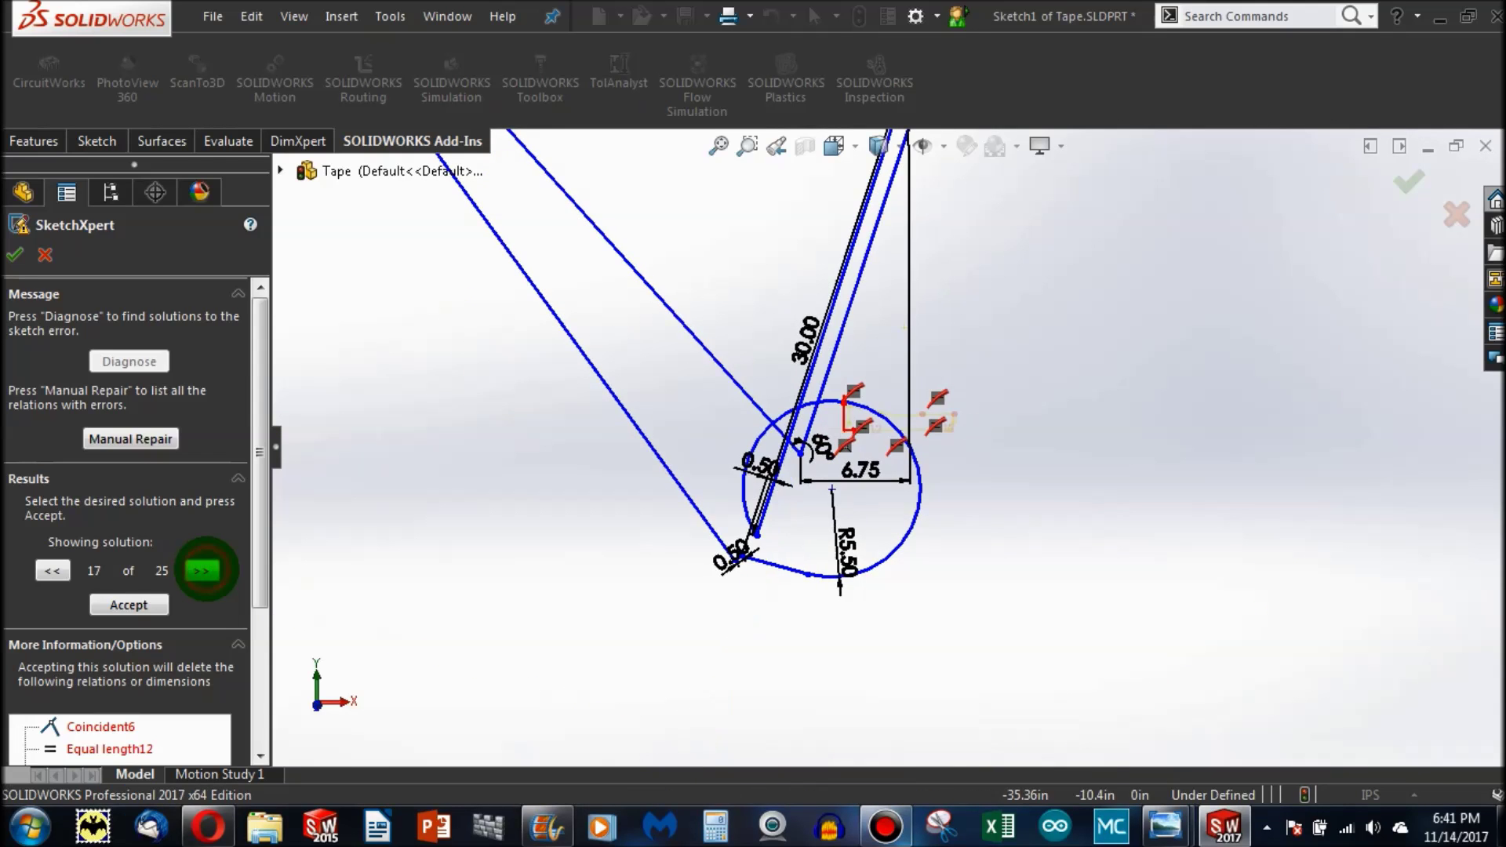
click(202, 570)
click(203, 570)
click(202, 570)
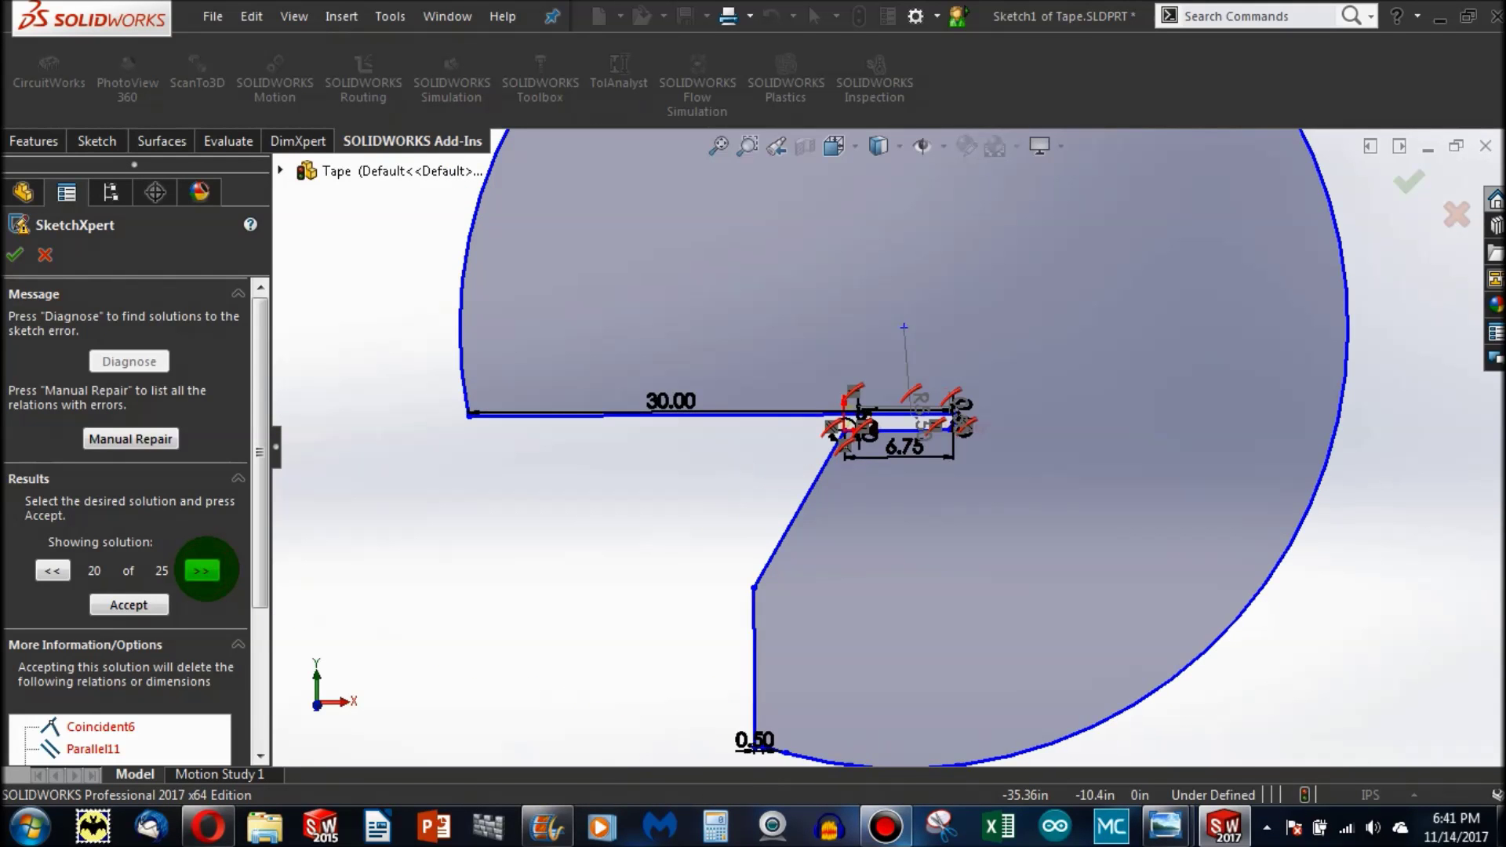
click(202, 570)
click(203, 570)
click(202, 570)
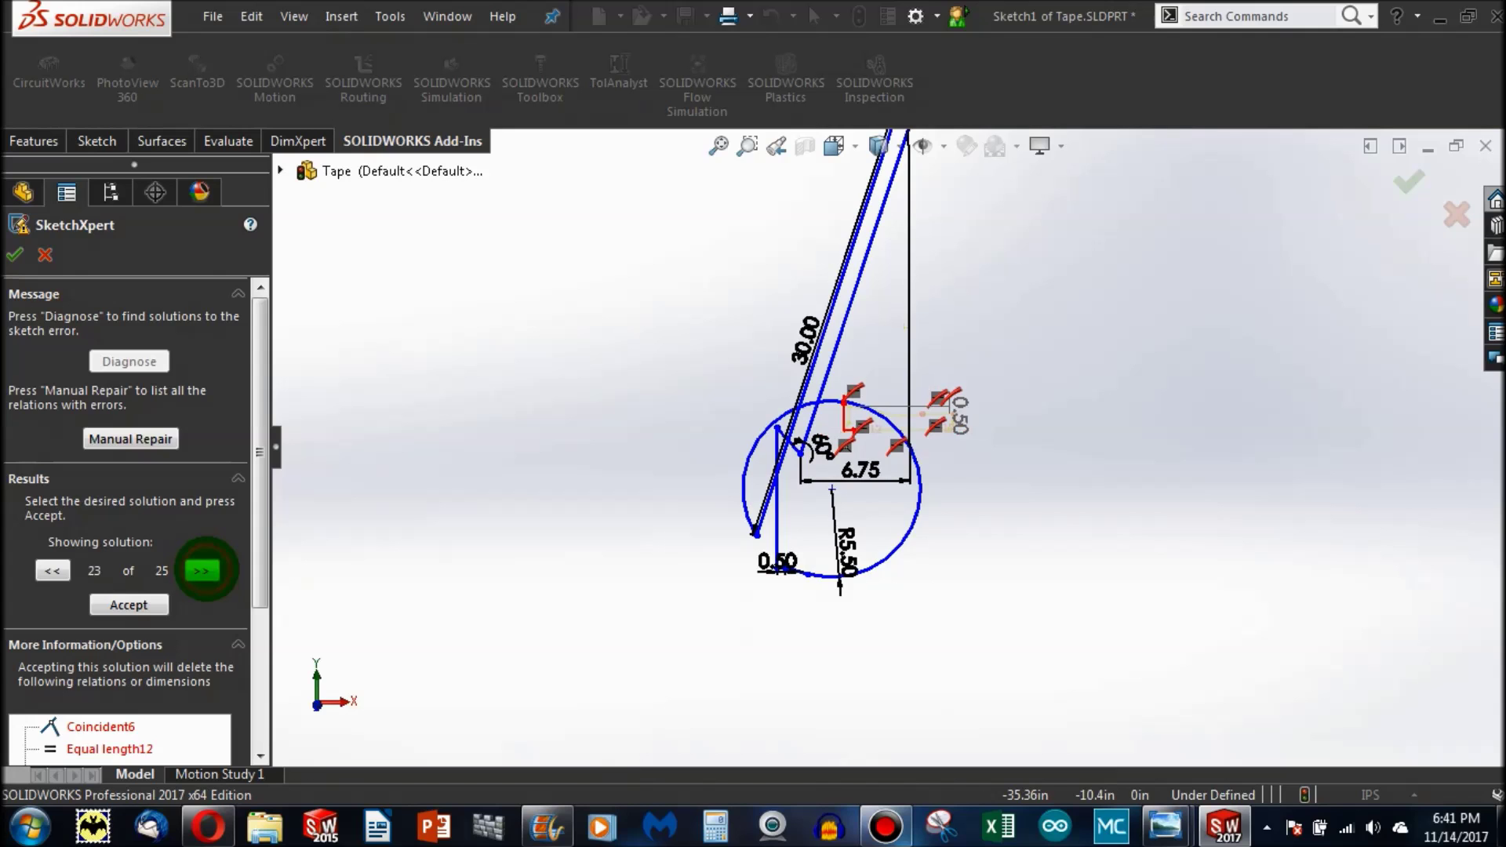
click(202, 570)
click(202, 570)
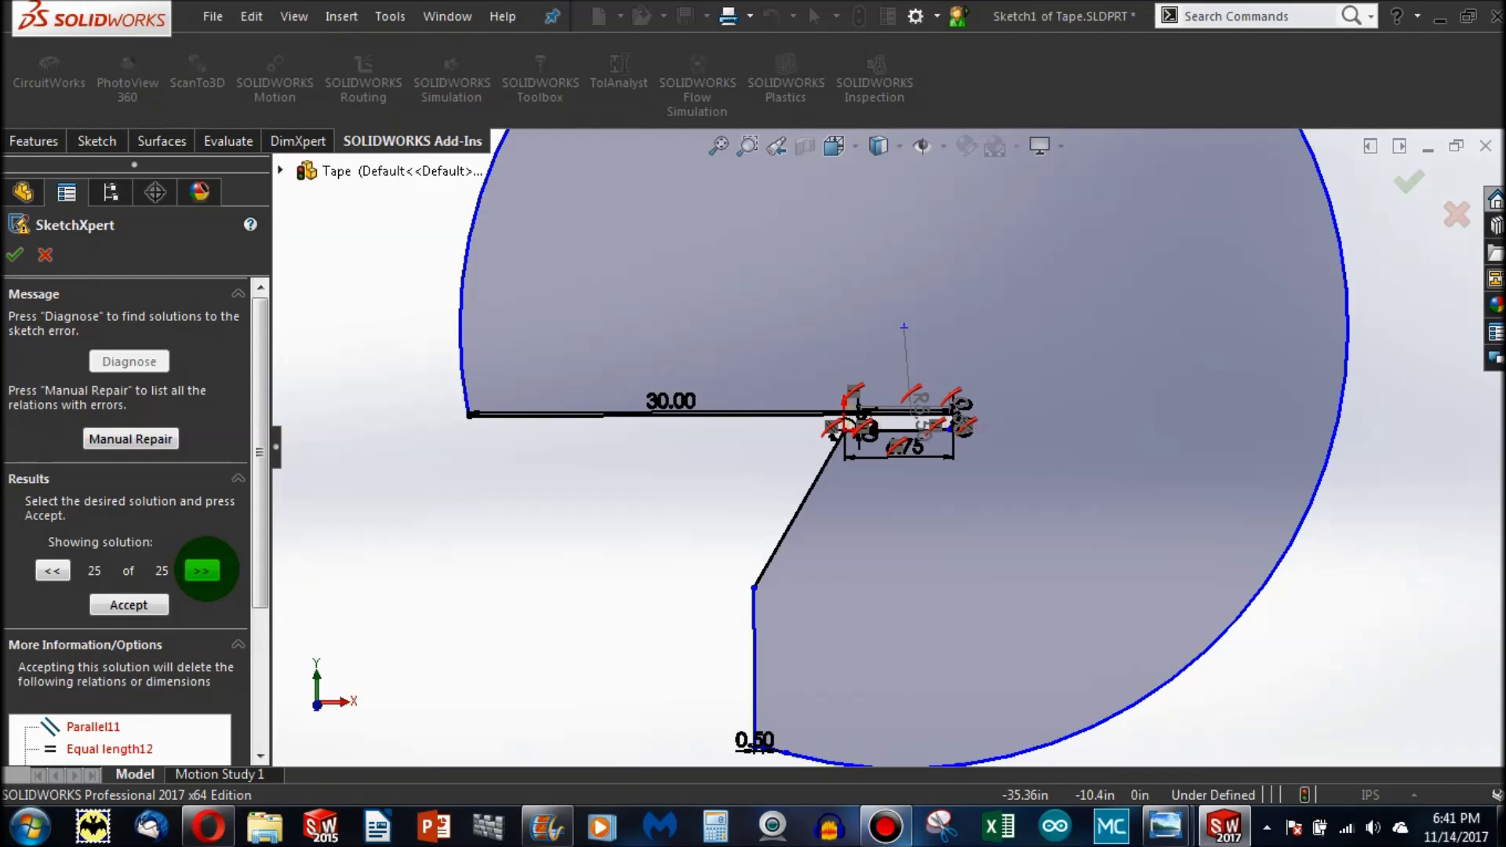
click(203, 571)
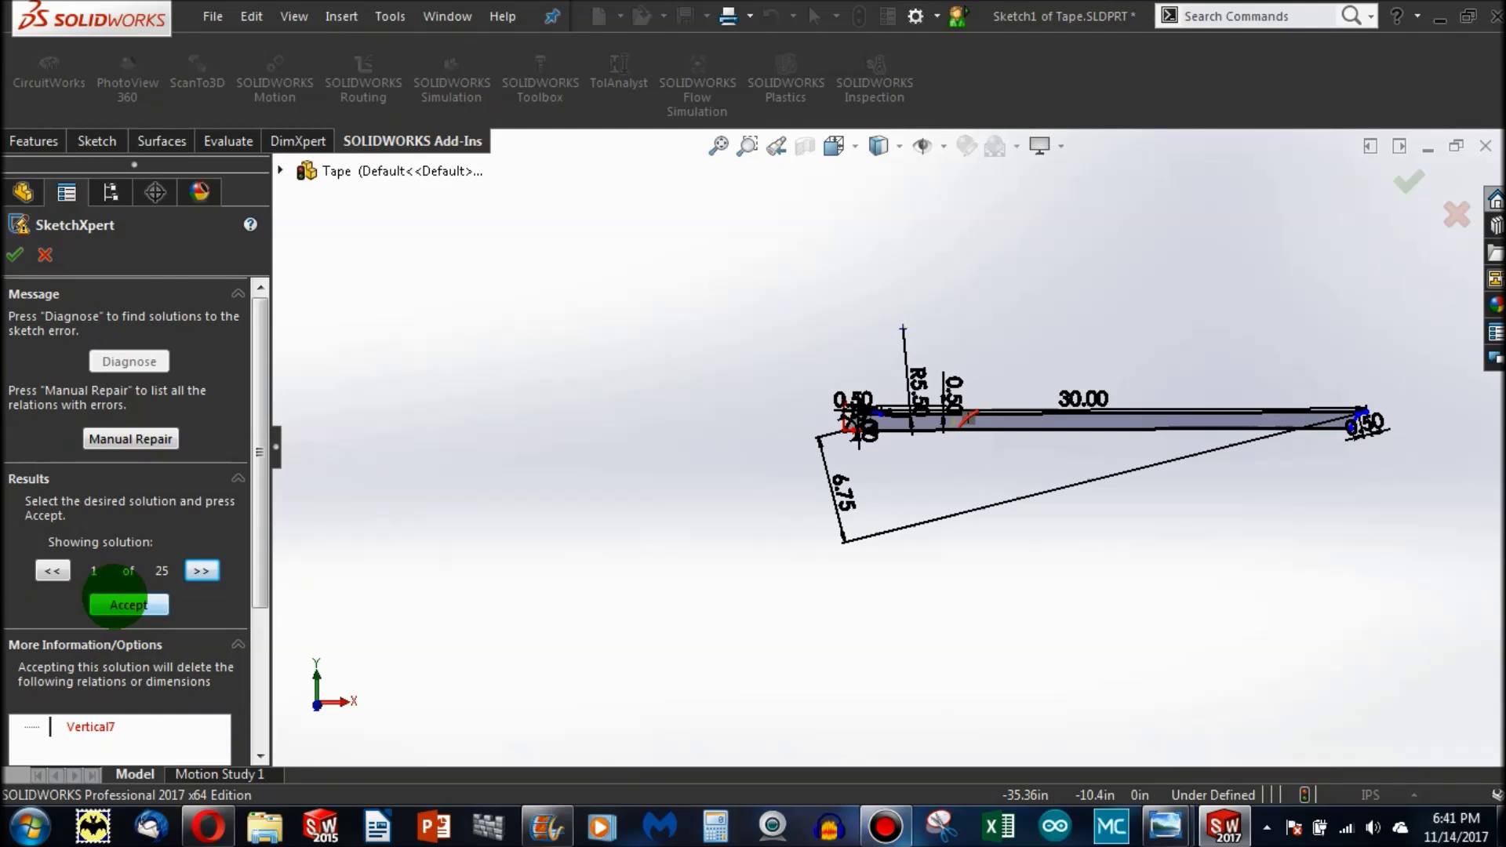
click(45, 255)
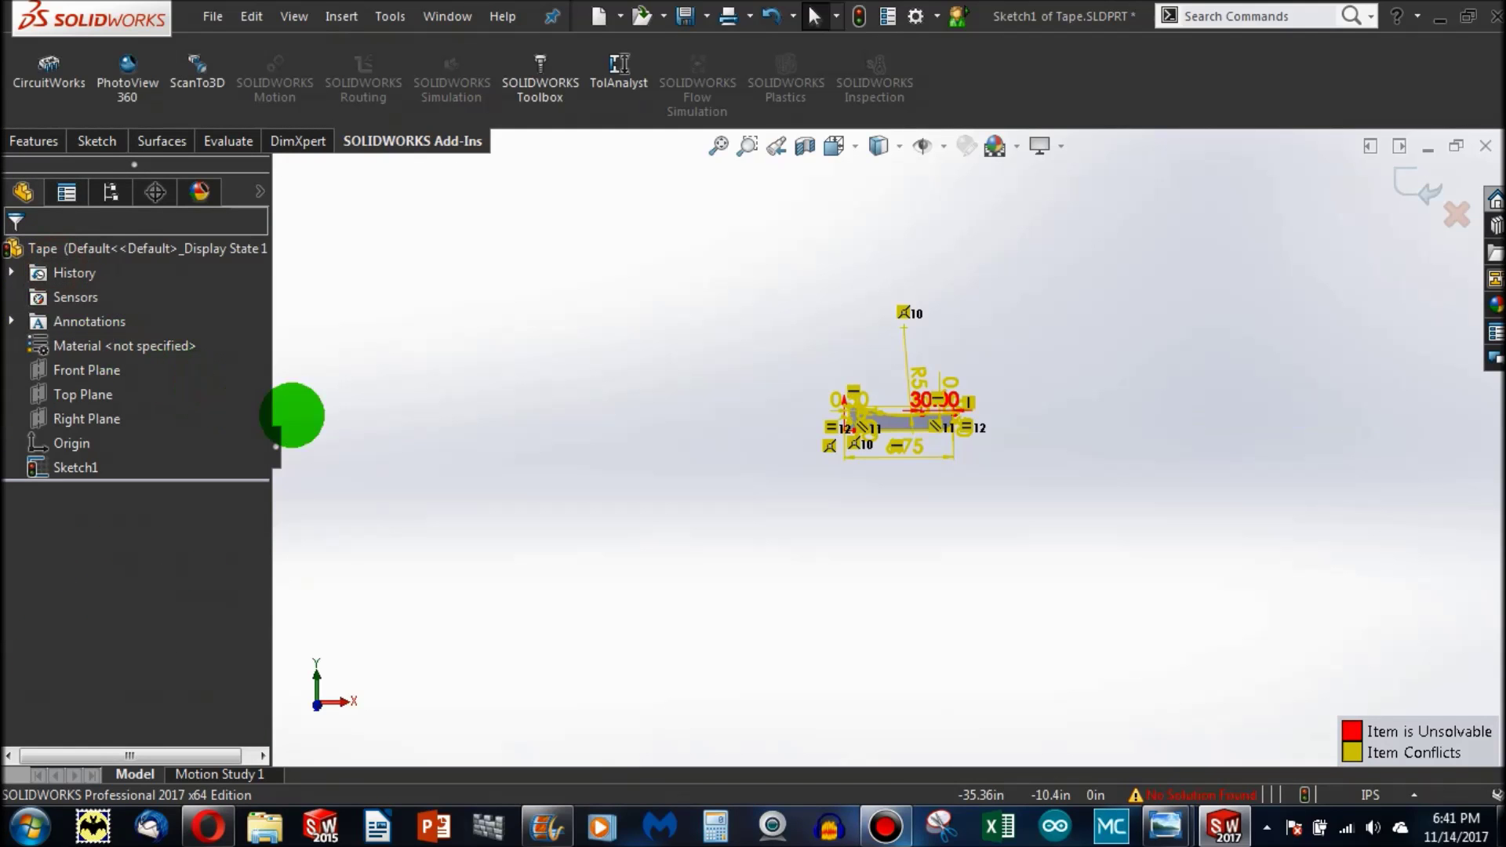
Step: Try applying the 30.00 dimension and dismiss the invalid-geometry warning
scroll(914, 404, down, 8)
scroll(971, 275, up, 1)
scroll(970, 302, down, 2)
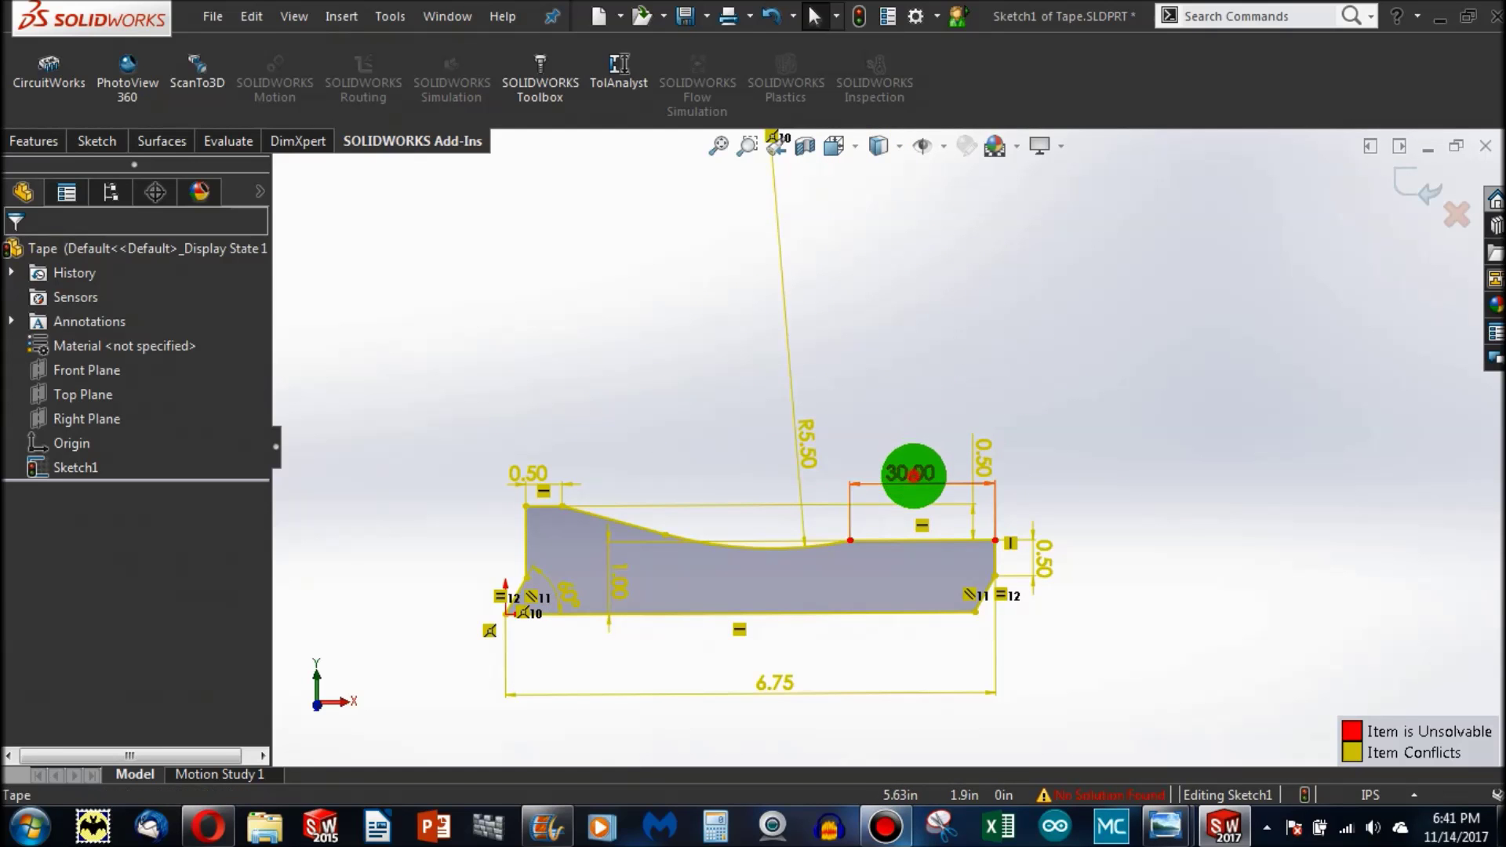
double_click(908, 473)
drag(910, 439, 1160, 230)
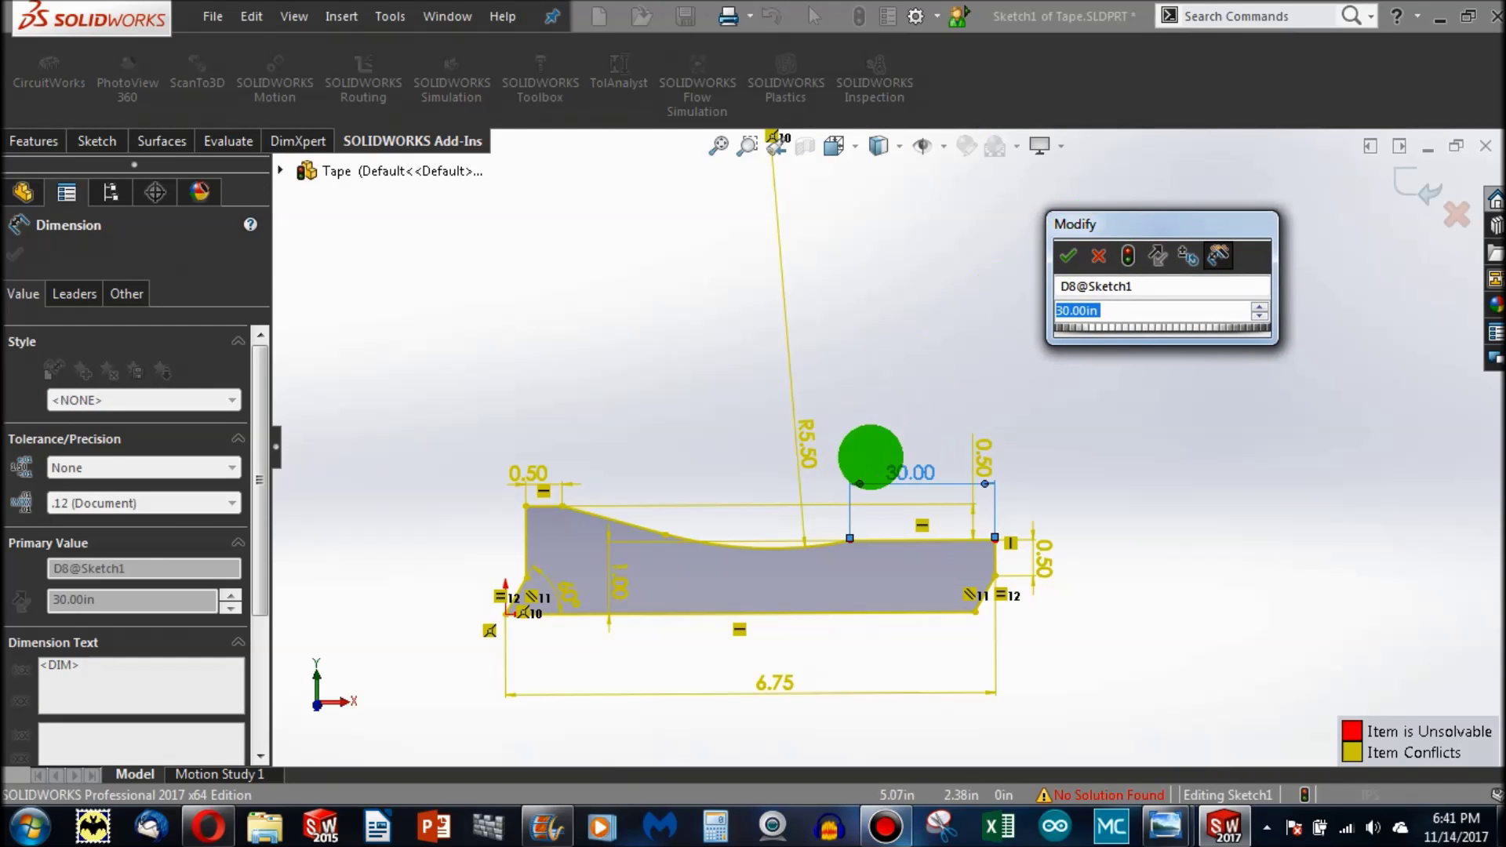
click(1097, 255)
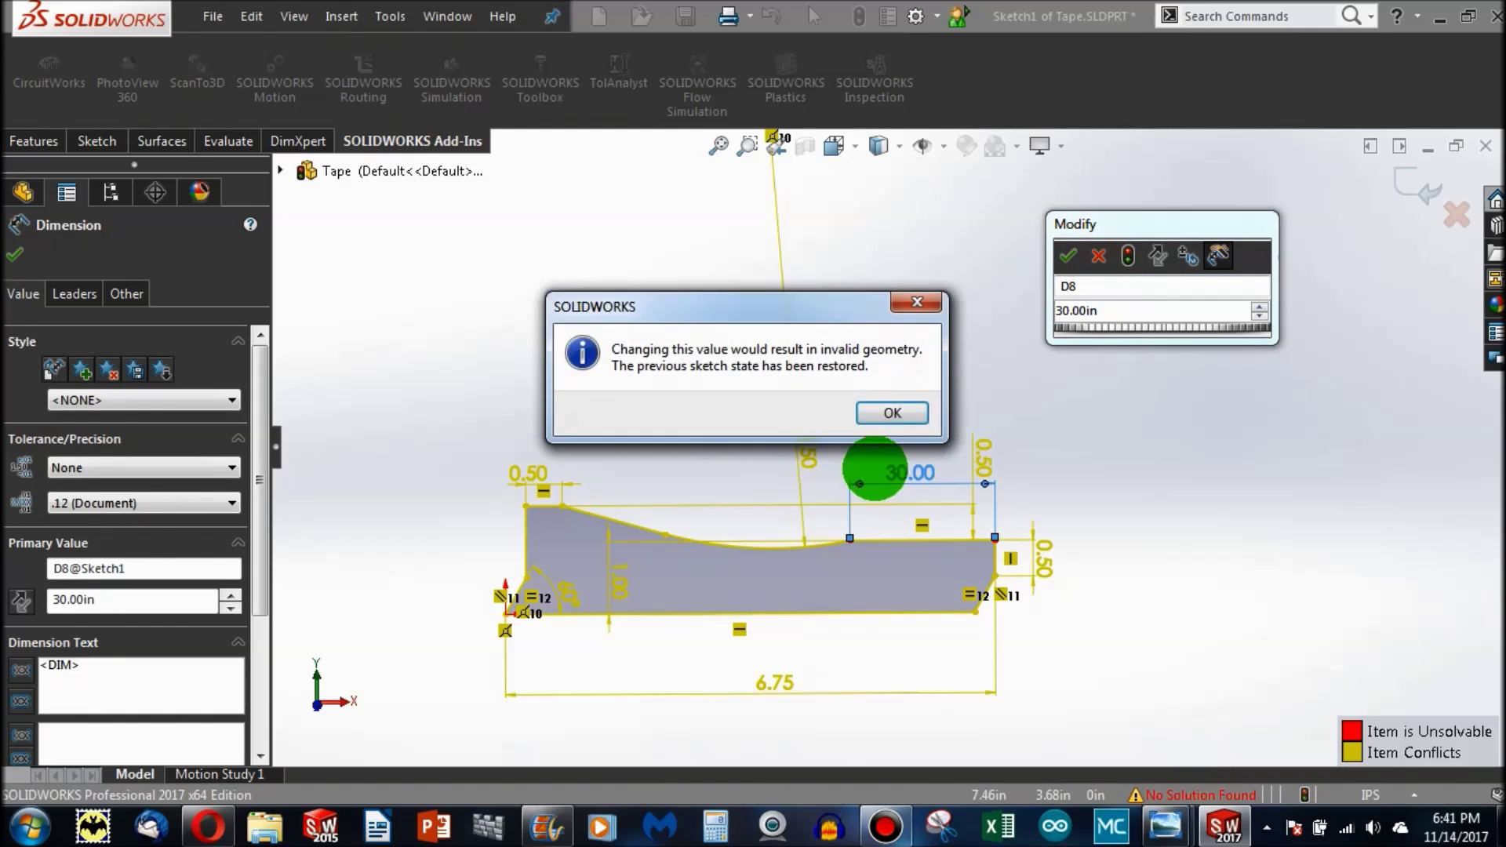
click(893, 410)
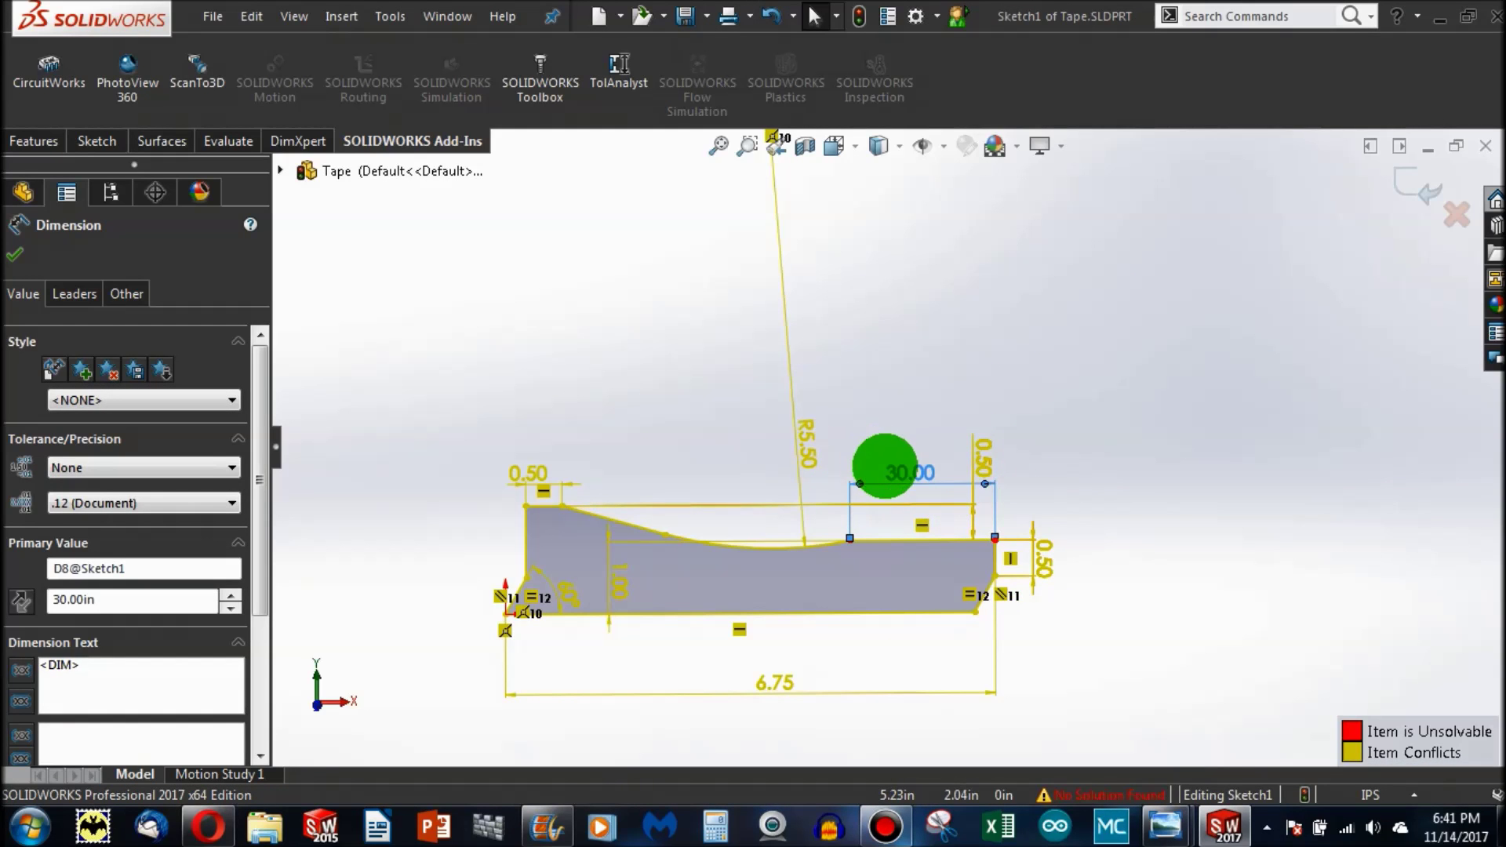
Step: Reopen the 30.00 dimension and enter 2, restoring the 60° angle and a fully defined profile
double_click(900, 472)
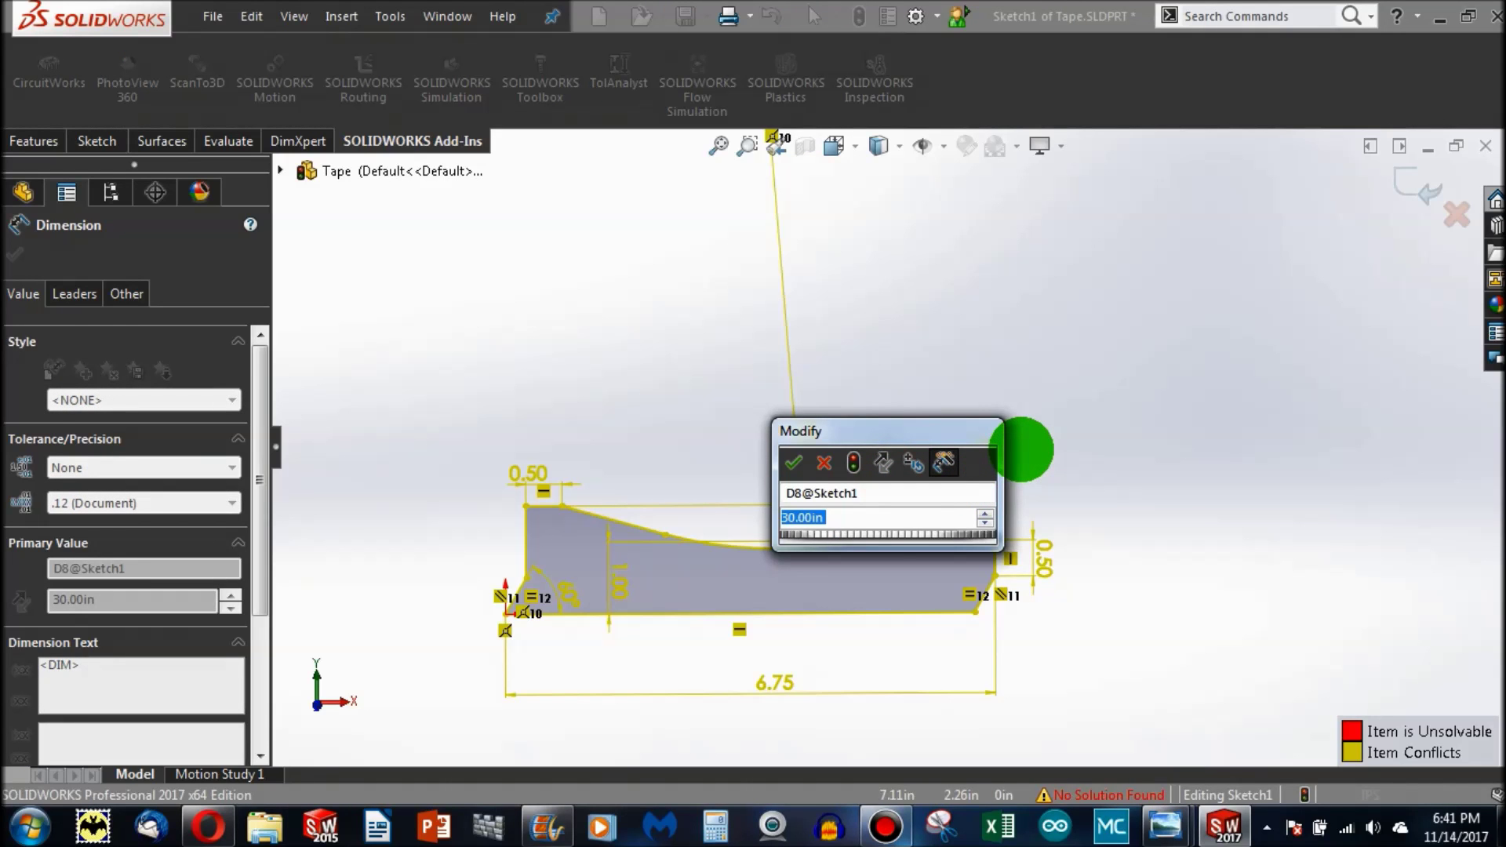
click(1016, 444)
double_click(929, 459)
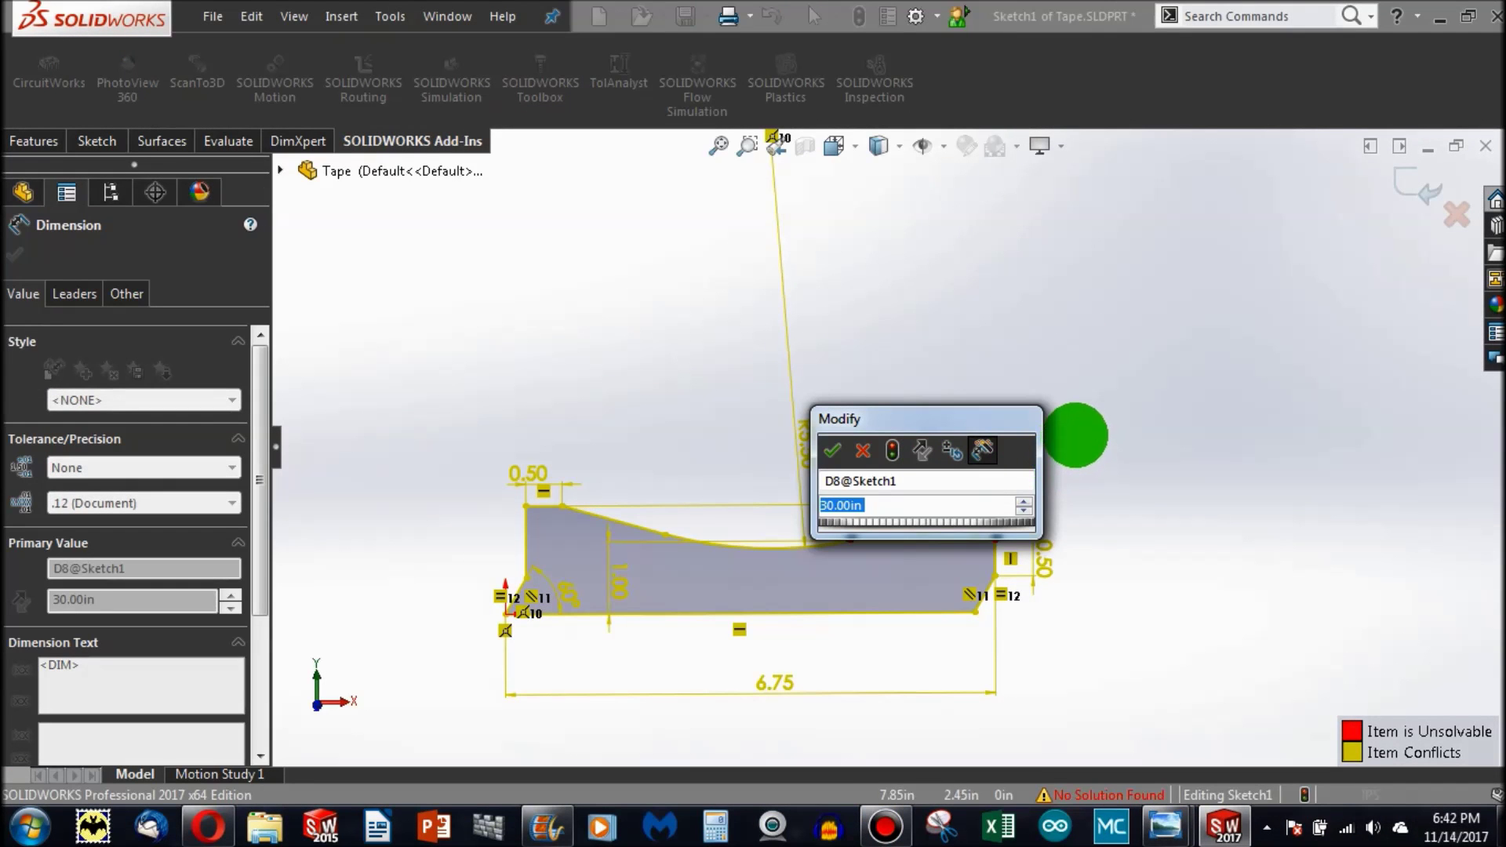
text(2)
key(Return)
click(1036, 332)
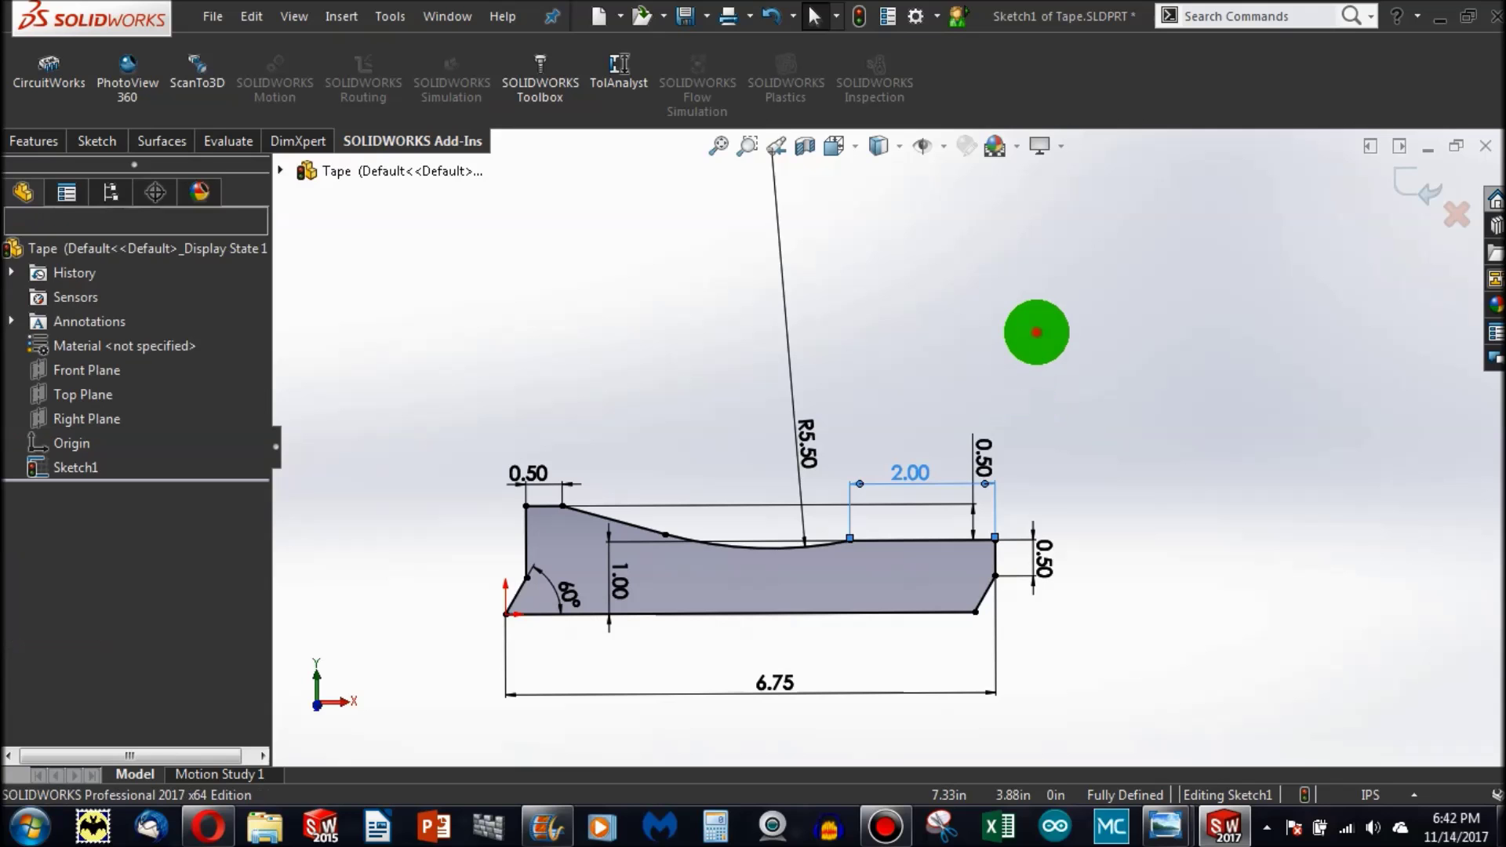
scroll(1035, 329, up, 2)
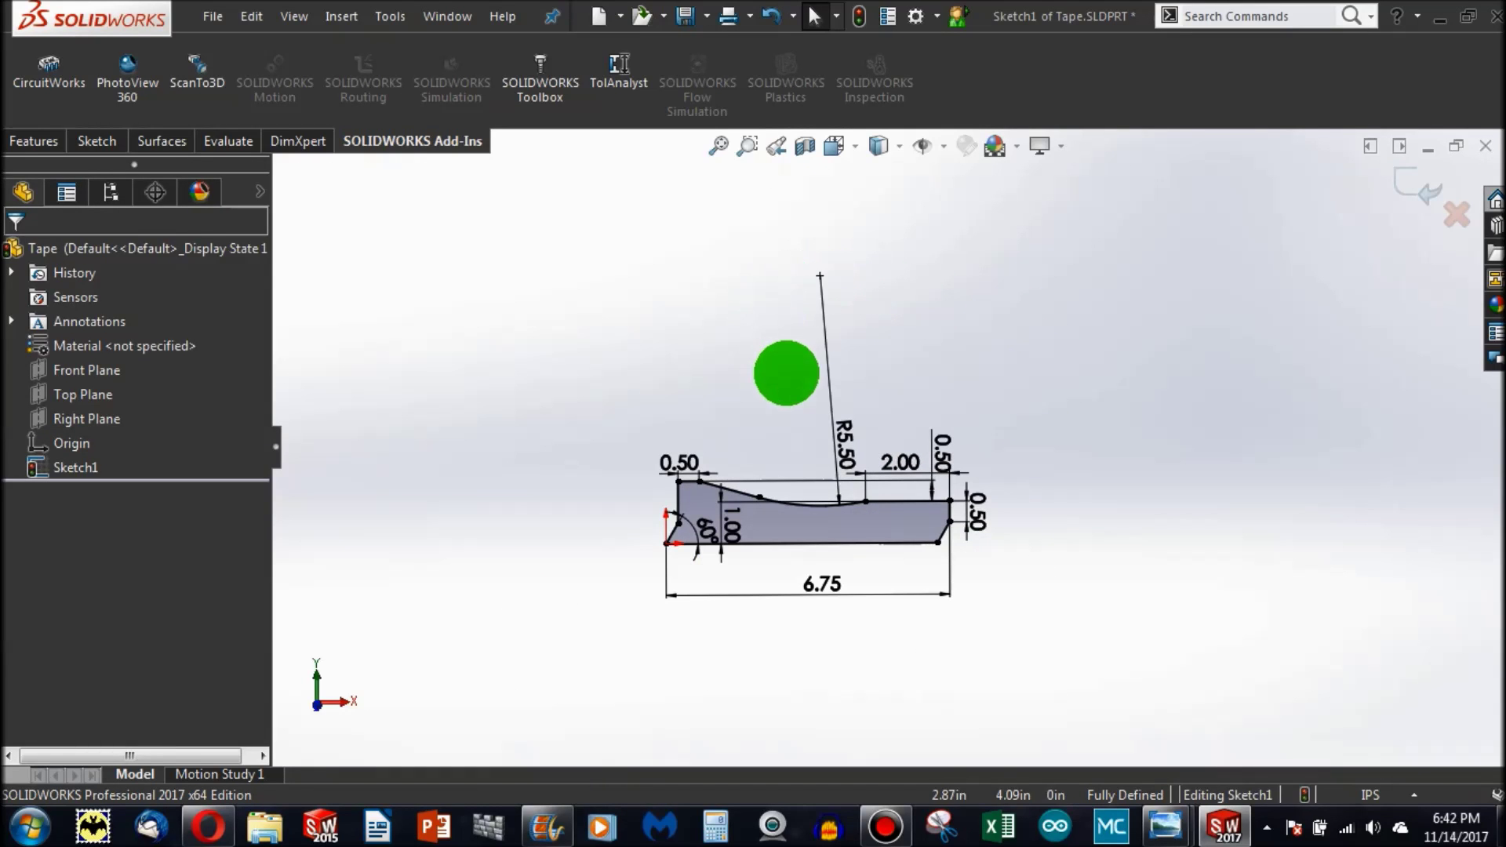
scroll(816, 345, down, 1)
scroll(843, 310, down, 3)
scroll(842, 299, up, 3)
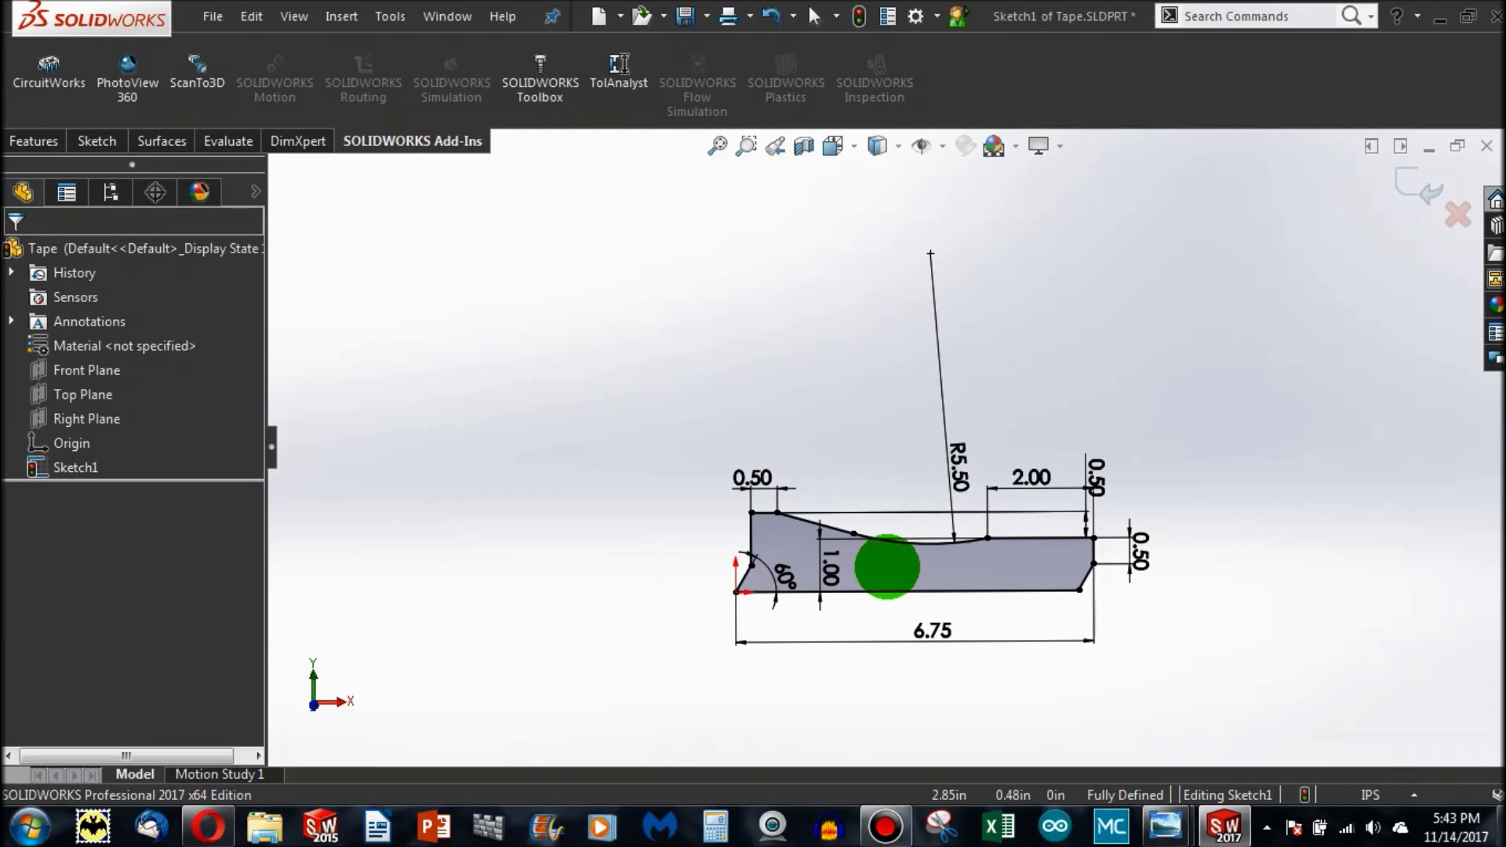
scroll(859, 506, down, 4)
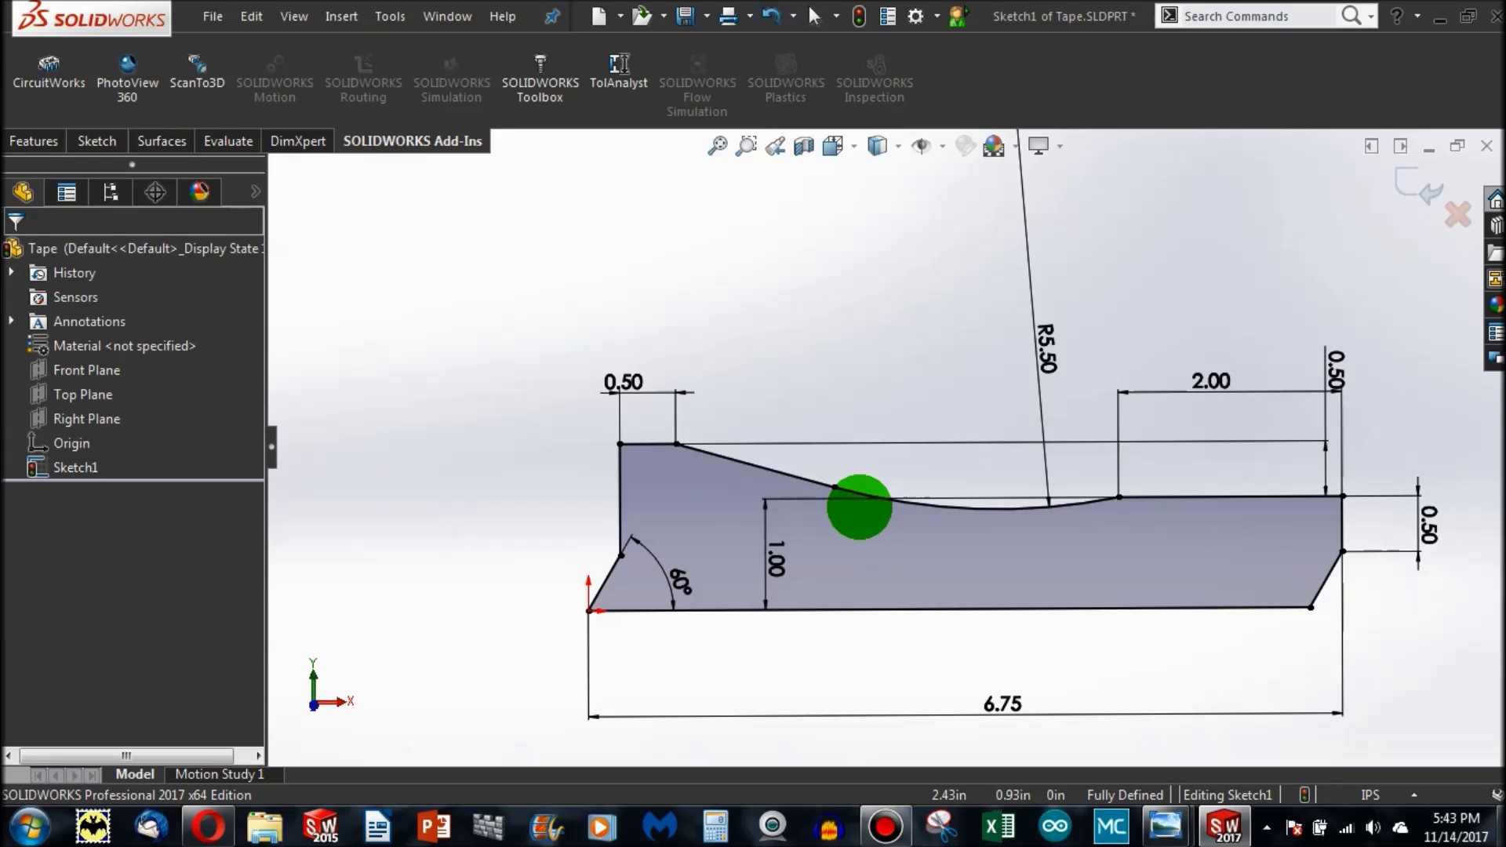
scroll(859, 507, up, 2)
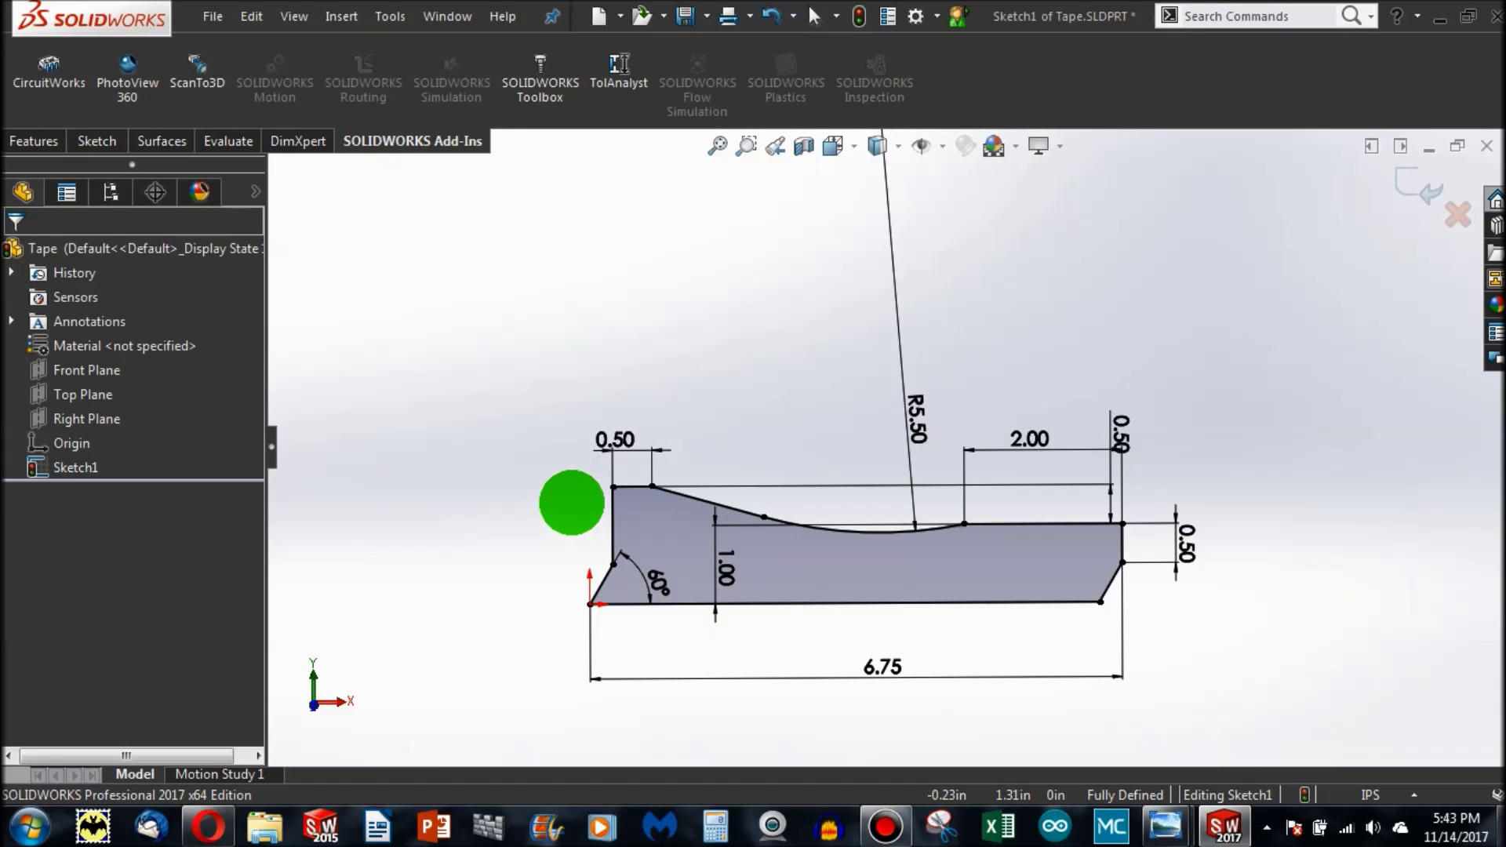
scroll(579, 502, down, 1)
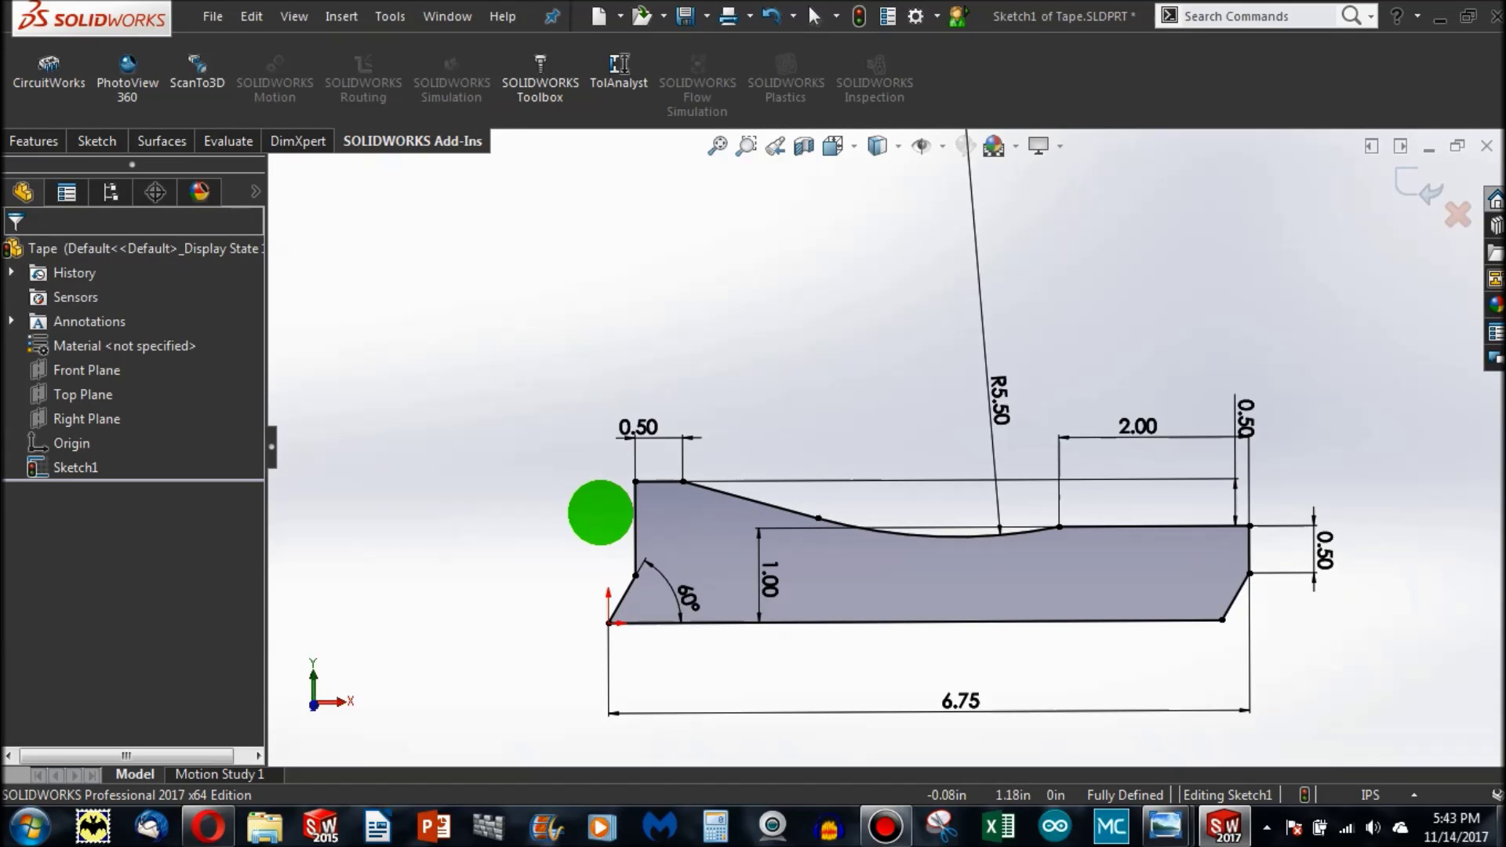